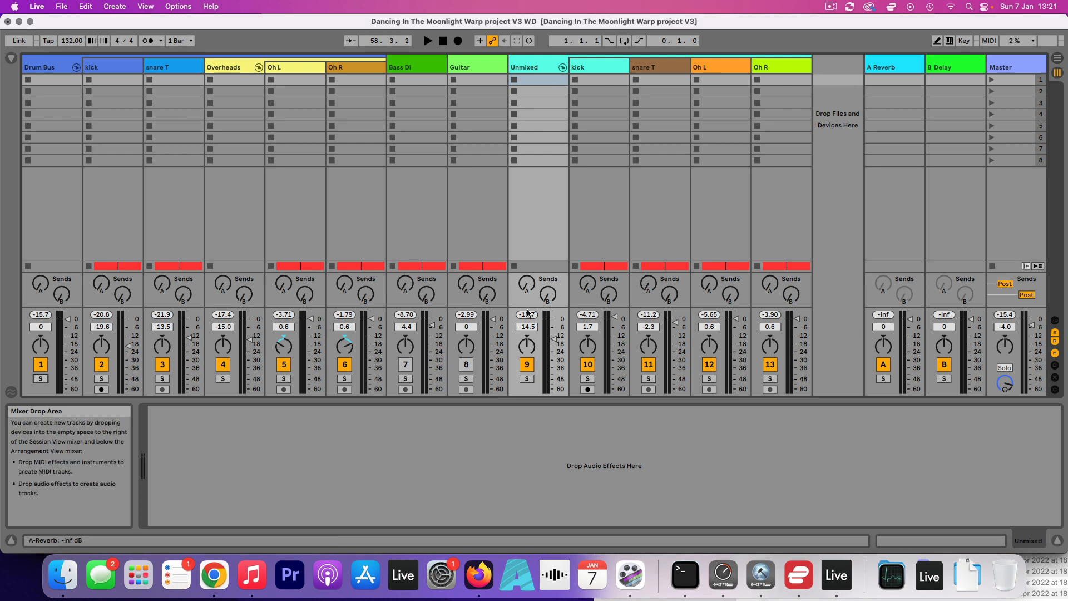
Solo the Unmixed group after trying the Drum Bus solo, and enlarge the mixer to show taller level meters.
{"action": "left_click", "coordinate": [527, 379]}
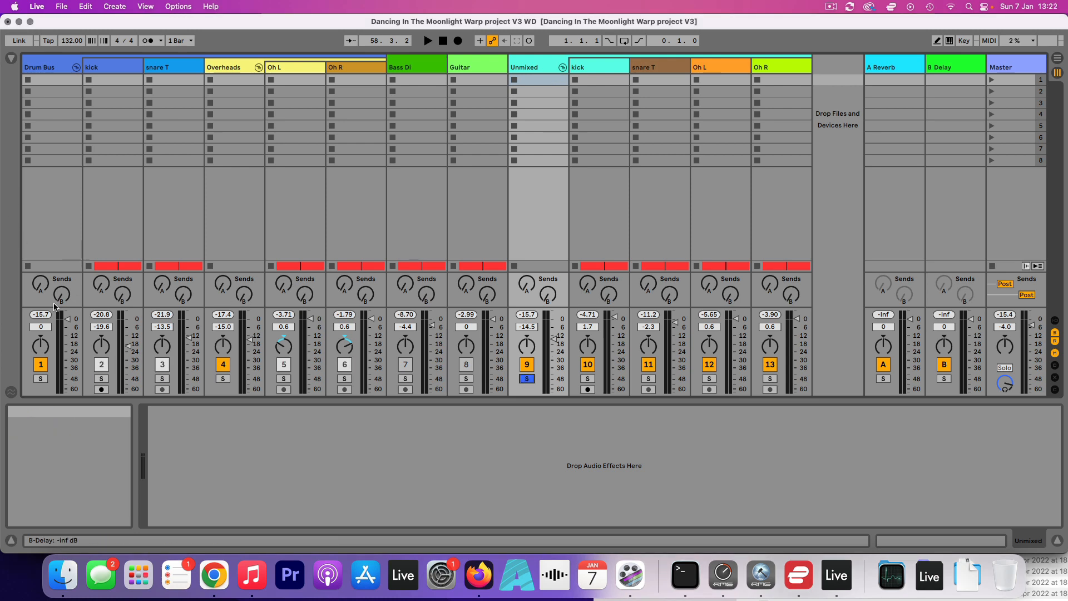
{"action": "left_click", "coordinate": [40, 379]}
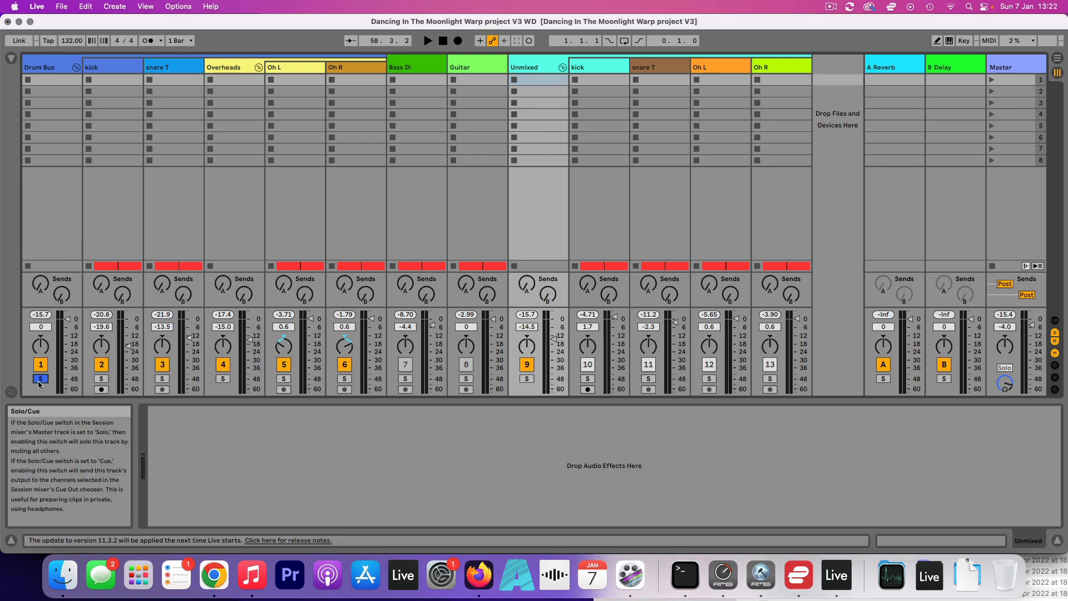
{"action": "left_click", "coordinate": [527, 379]}
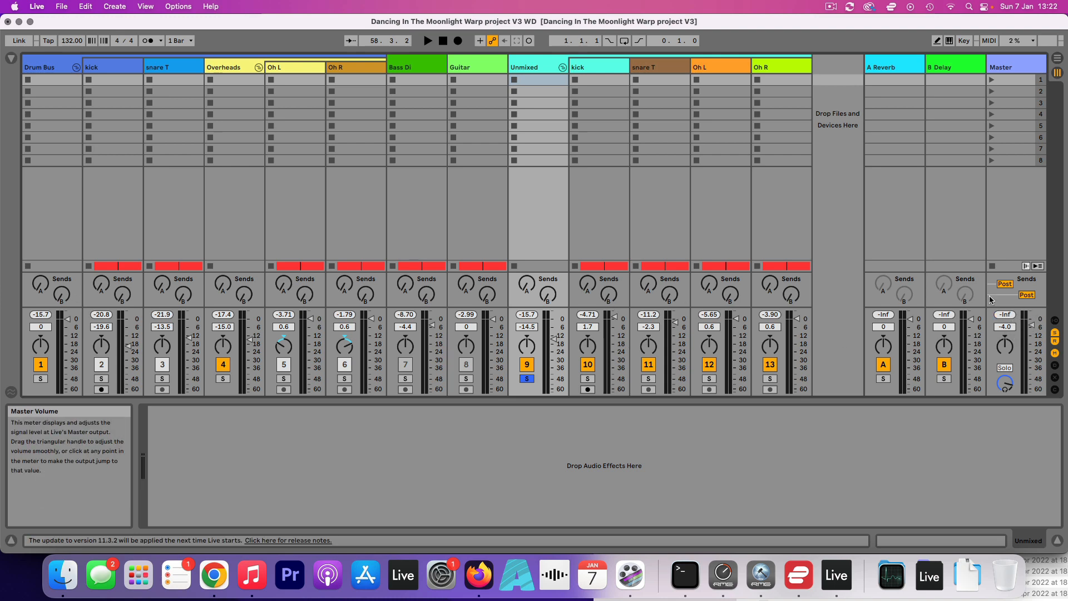
{"action": "left_click_drag", "start_coordinate": [1014, 307], "coordinate": [1010, 216]}
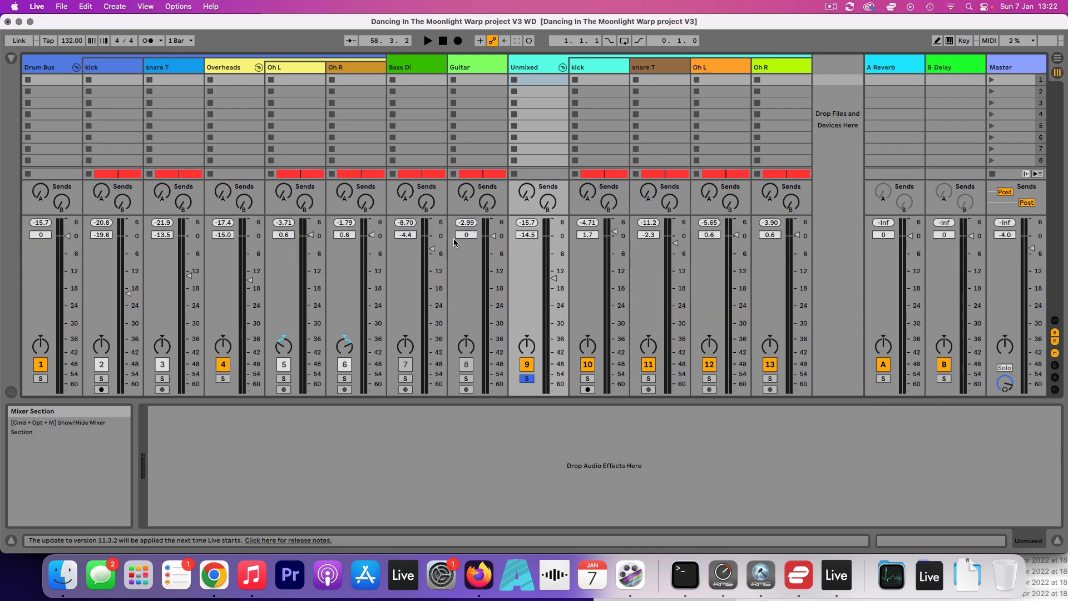
Play the soloed Unmixed group, switch the solo to the Drum Bus and play it to compare their output levels.
{"action": "key", "text": "space"}
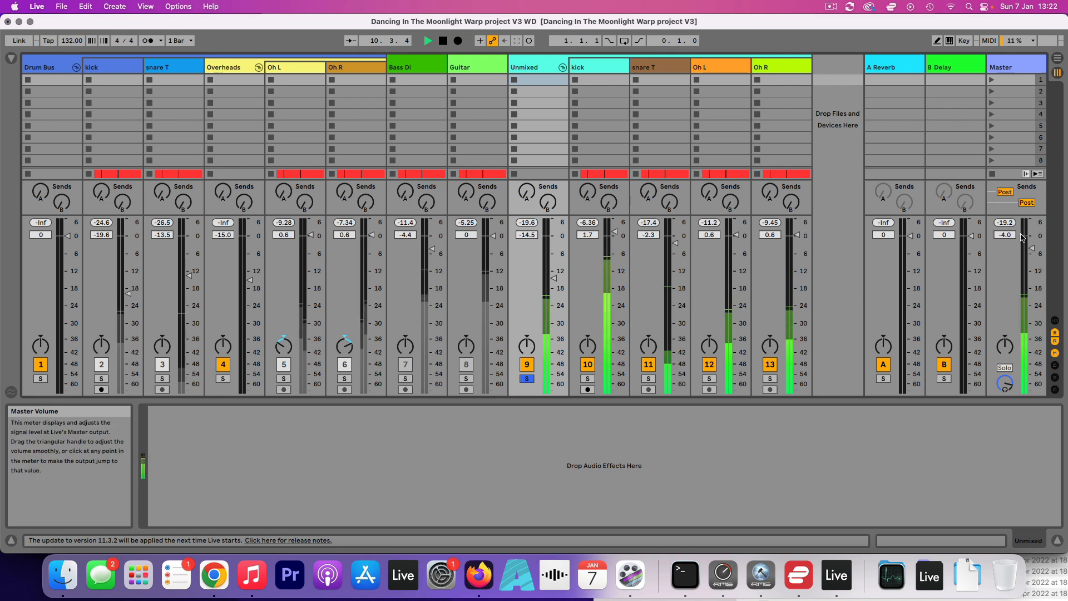
{"action": "key", "text": "space"}
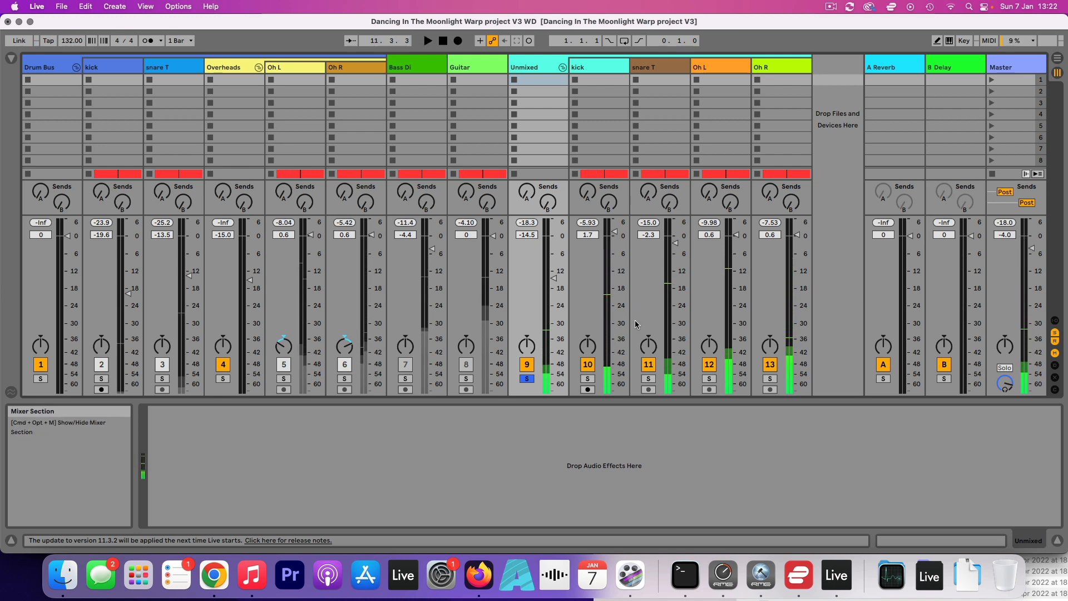
{"action": "left_click", "coordinate": [41, 378]}
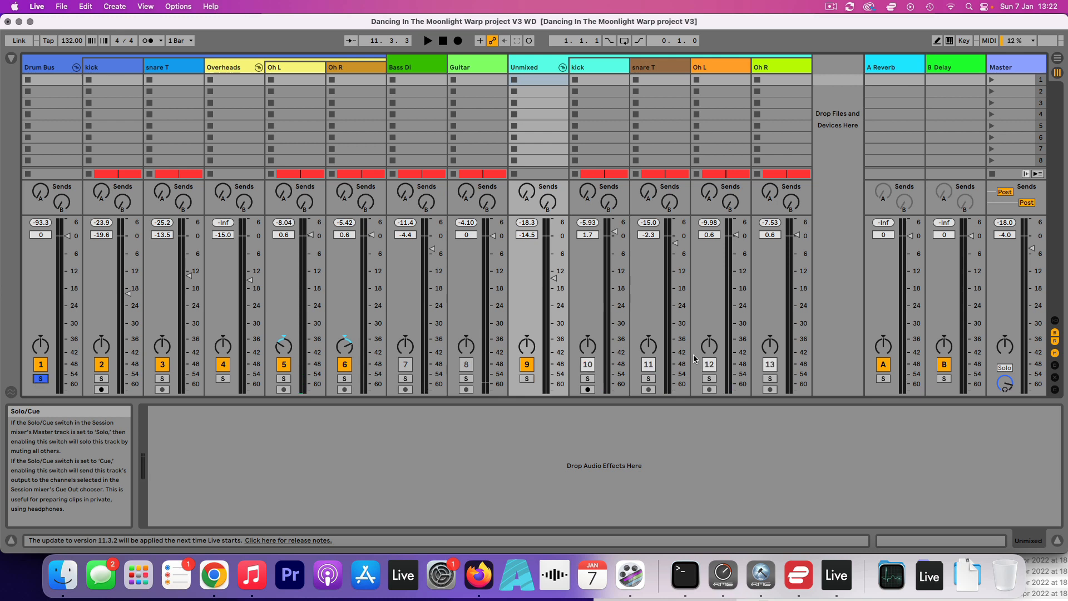
{"action": "key", "text": "space"}
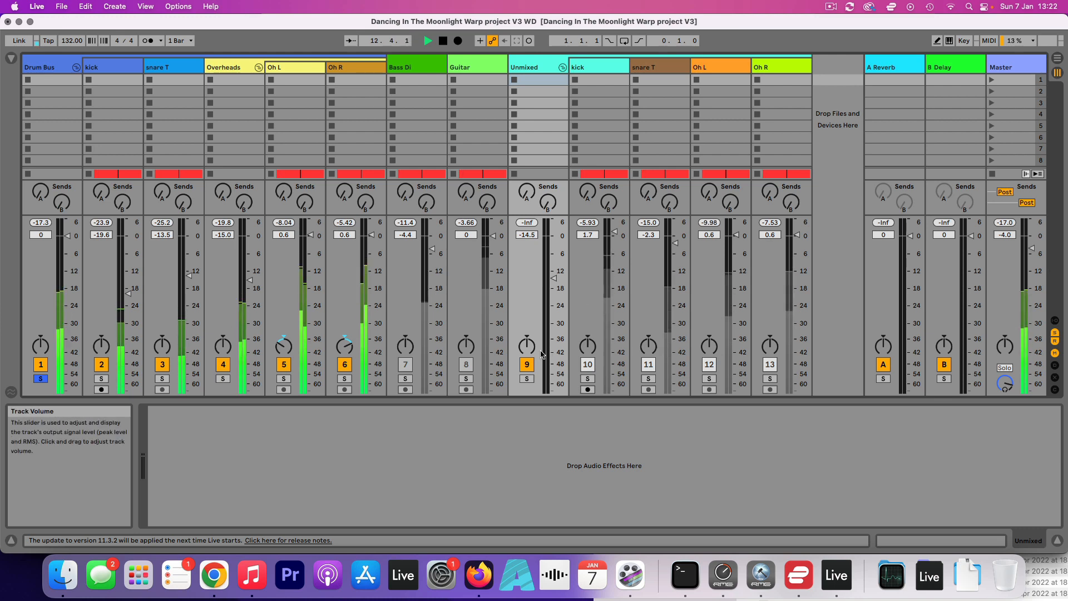
Solo the Unmixed group and set its track volume to -13.5 dB.
{"action": "left_click", "coordinate": [528, 379]}
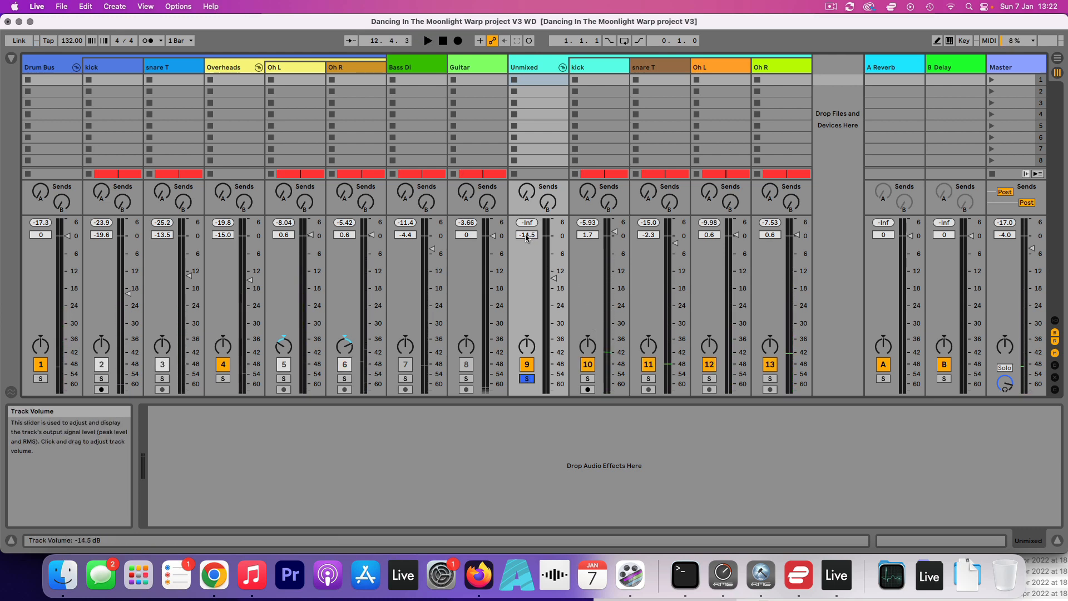
{"action": "key", "text": "Up"}
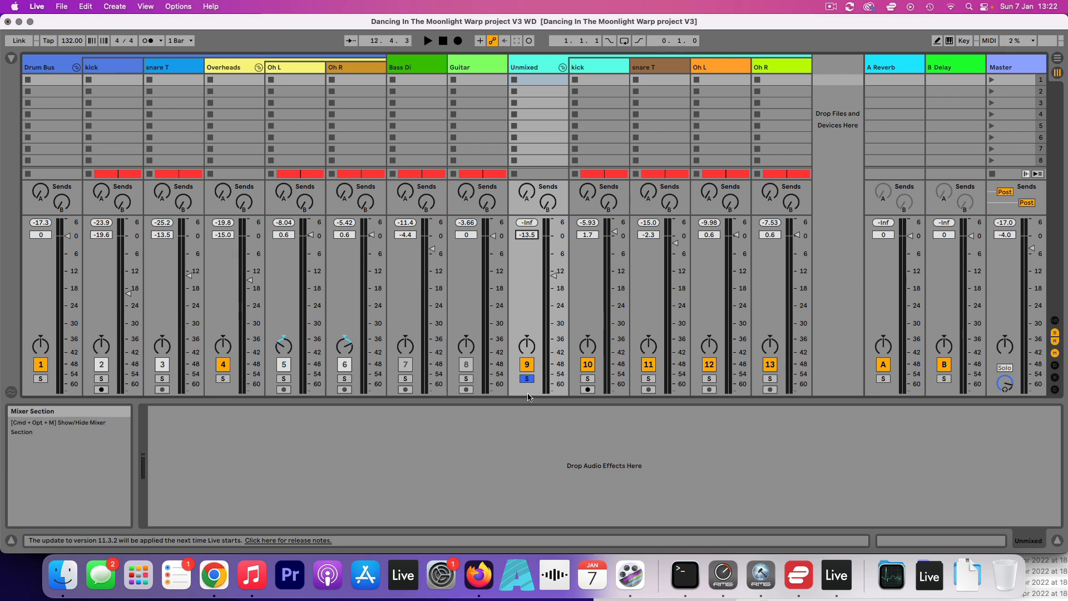
Play the song while alternating the solo between the Unmixed group and the Drum Bus to compare both drum sounds.
{"action": "key", "text": "space"}
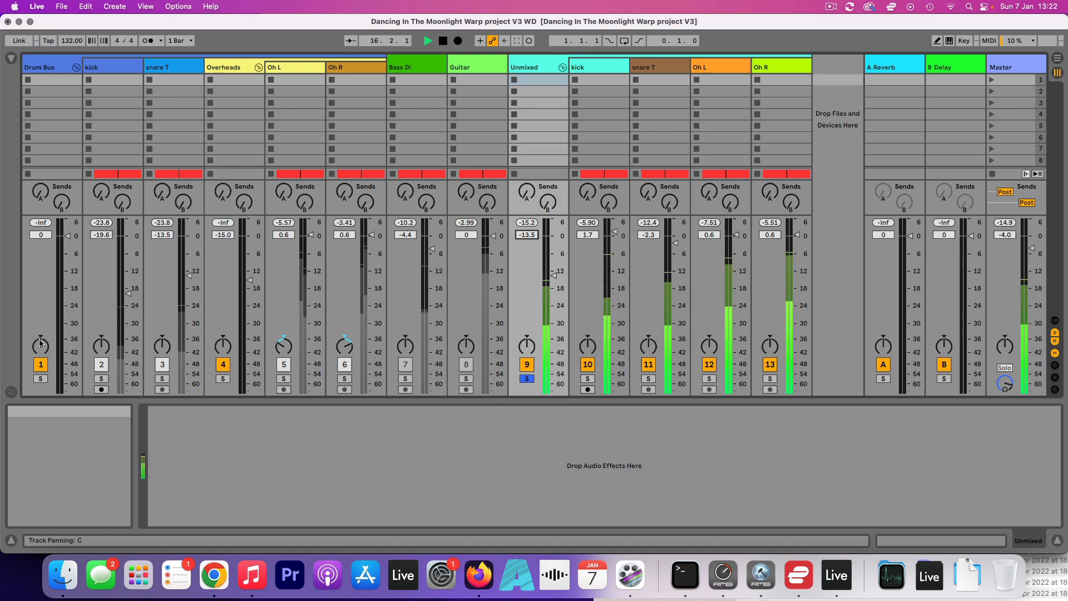
{"action": "left_click", "coordinate": [41, 379]}
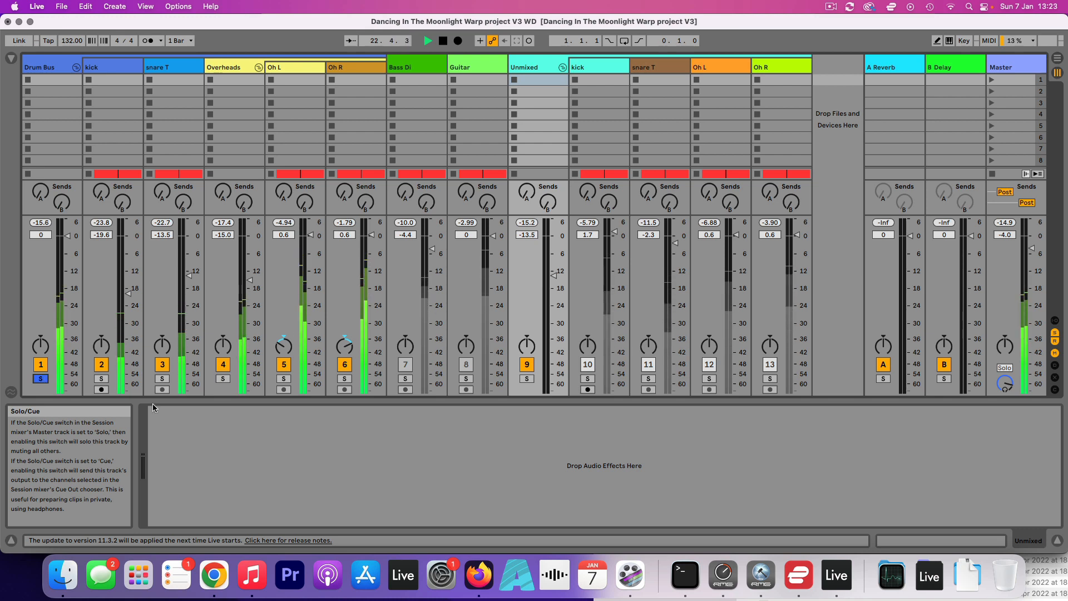
{"action": "left_click", "coordinate": [526, 379]}
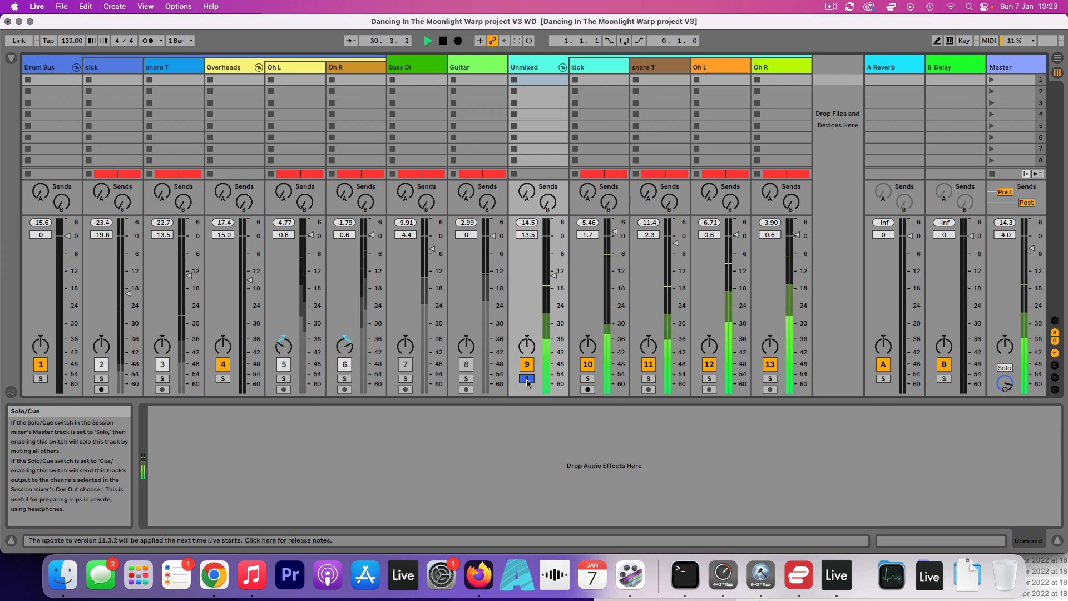
{"action": "left_click", "coordinate": [40, 378]}
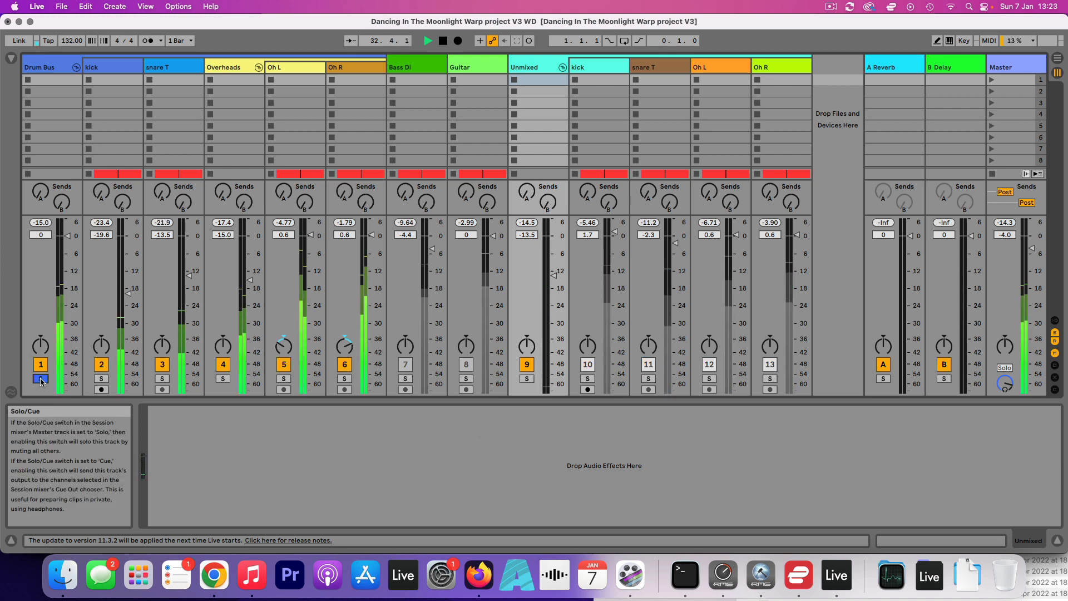
Restart playback, compare the Drum Bus with the Unmixed group by alternating their solos through the song, and stop playback.
{"action": "key", "text": "space"}
{"action": "key", "text": "space"}
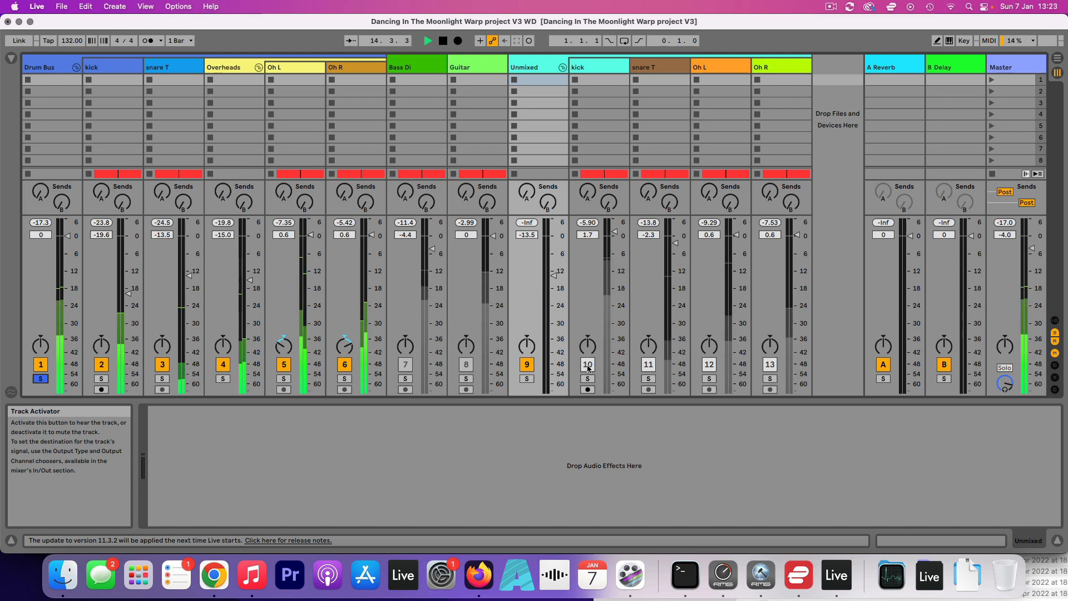
{"action": "left_click", "coordinate": [527, 379]}
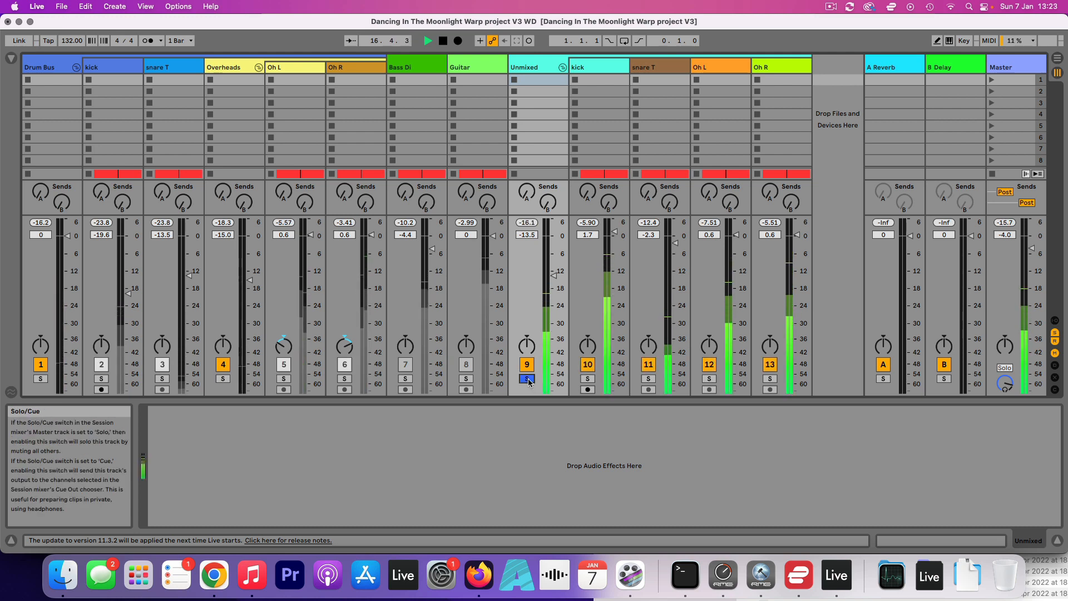
{"action": "left_click", "coordinate": [40, 378]}
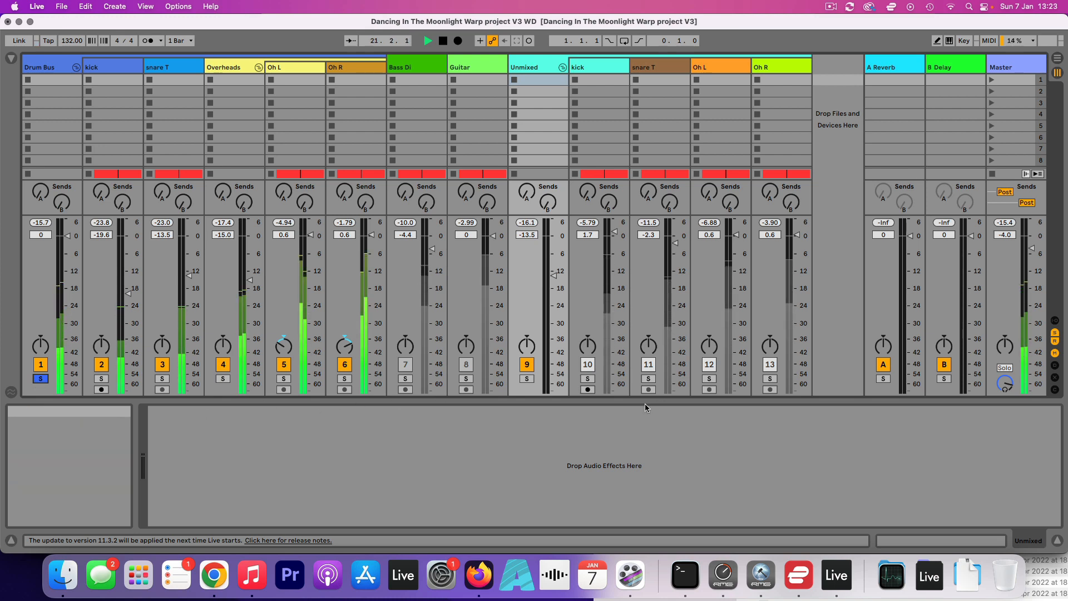
{"action": "left_click", "coordinate": [526, 379]}
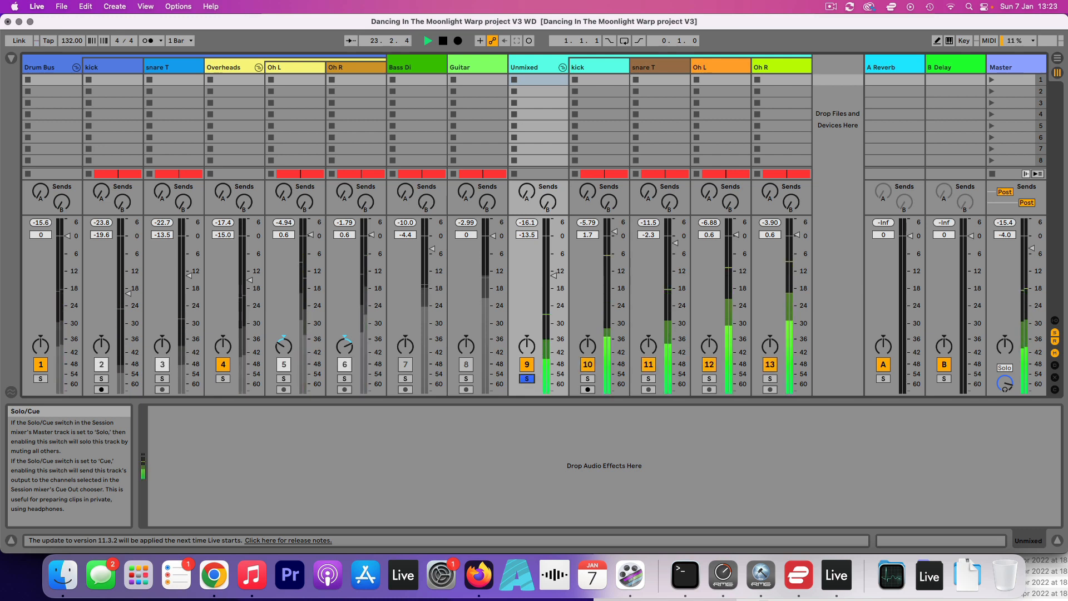
{"action": "left_click", "coordinate": [40, 378]}
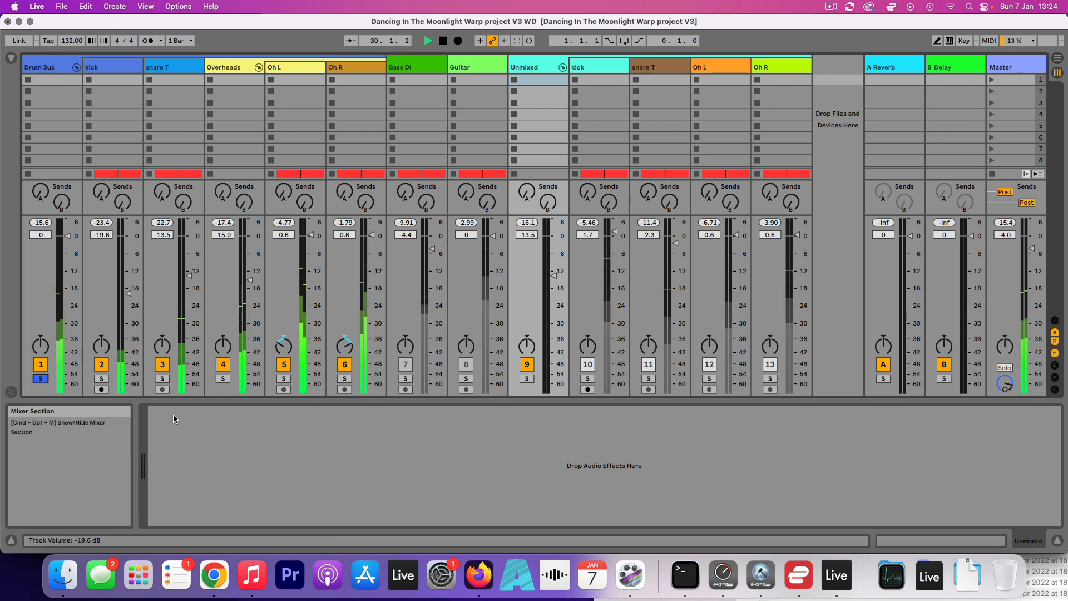
{"action": "left_click", "coordinate": [528, 379]}
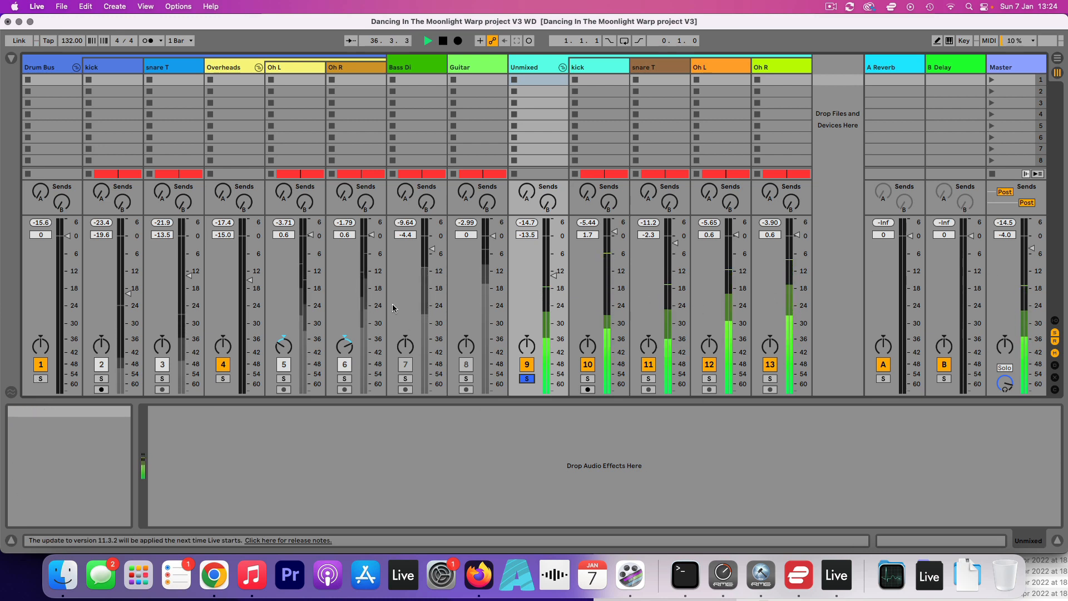
{"action": "left_click", "coordinate": [41, 379]}
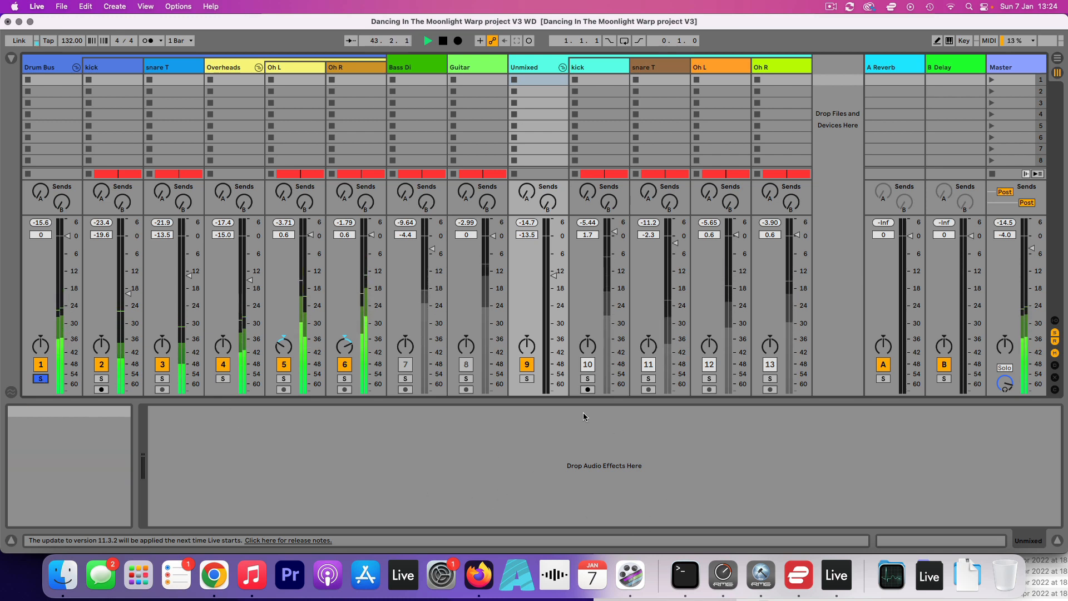
{"action": "key", "text": "space"}
{"action": "left_click", "coordinate": [830, 7]}
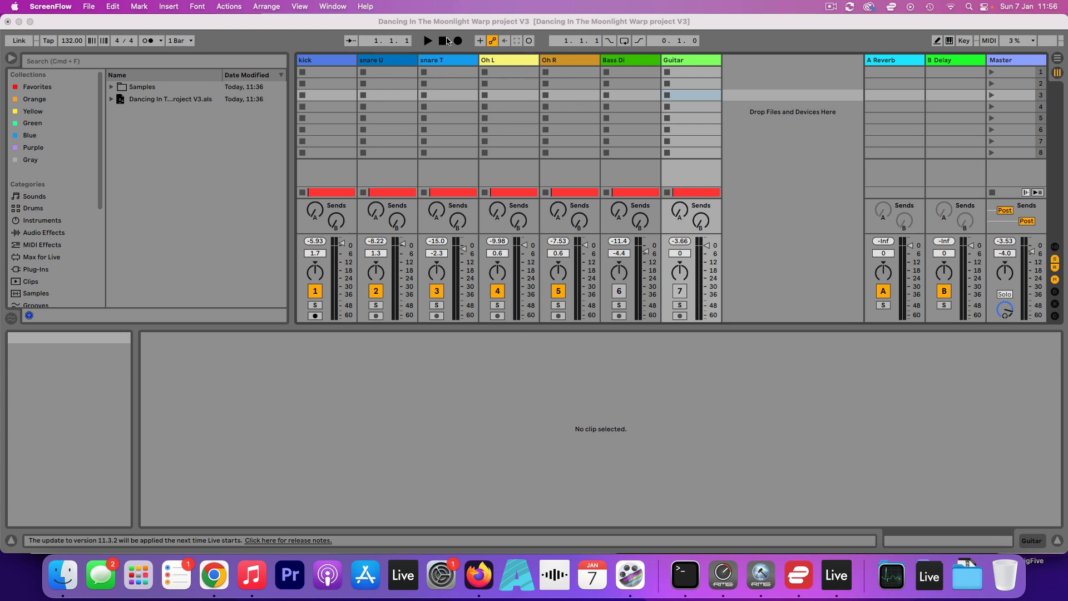
Show the Arrangement view and play the song from the start of the kick-1 clip at bar 9.
{"action": "left_click", "coordinate": [1058, 59]}
{"action": "left_click", "coordinate": [1057, 60]}
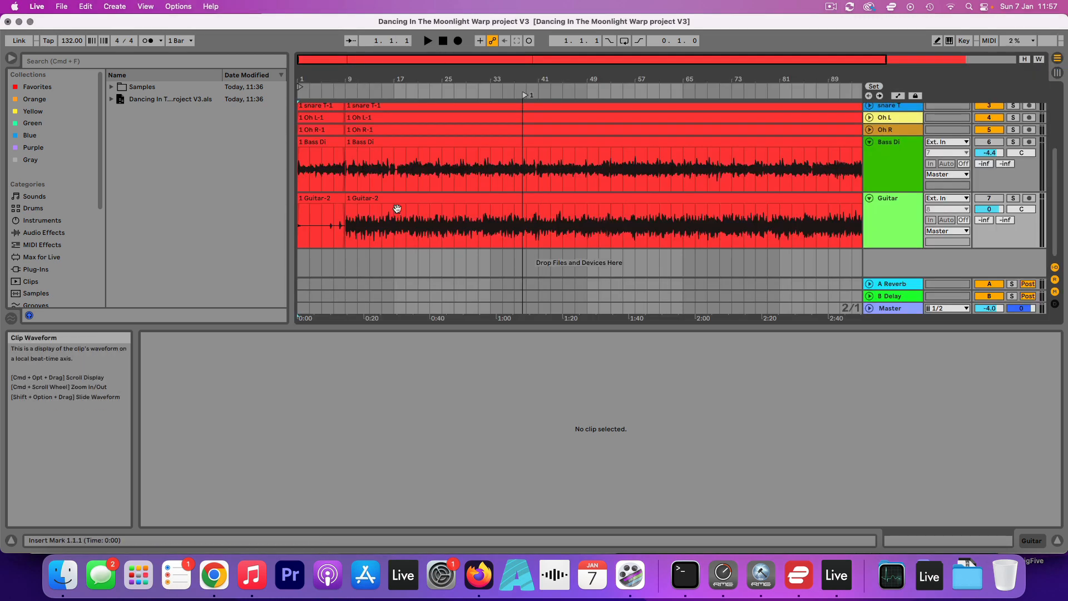
{"action": "scroll", "coordinate": [397, 211], "scroll_direction": "up", "scroll_amount": 5}
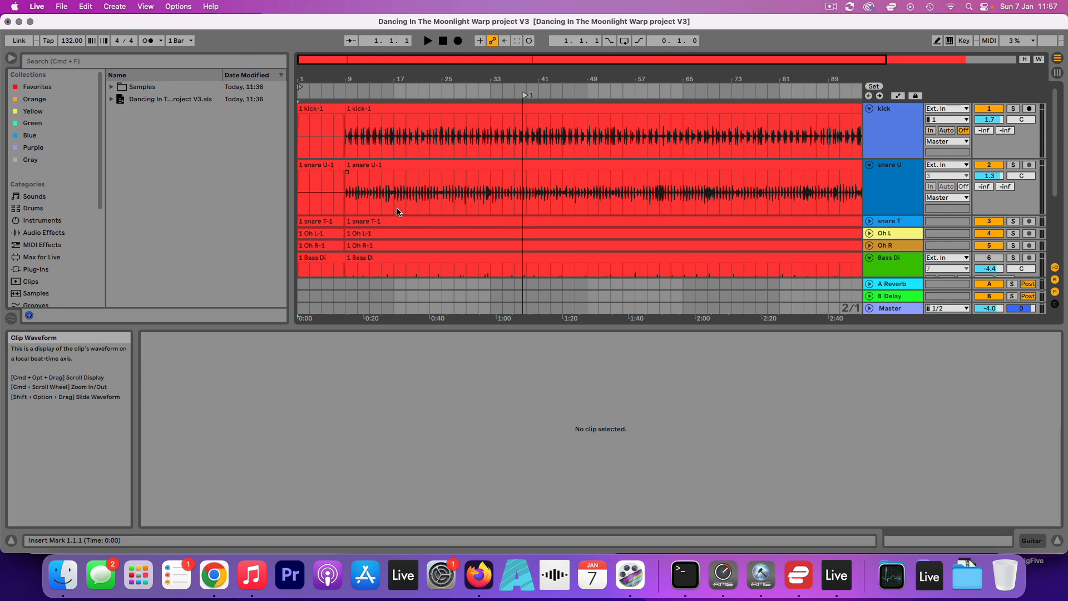
{"action": "left_click", "coordinate": [365, 113]}
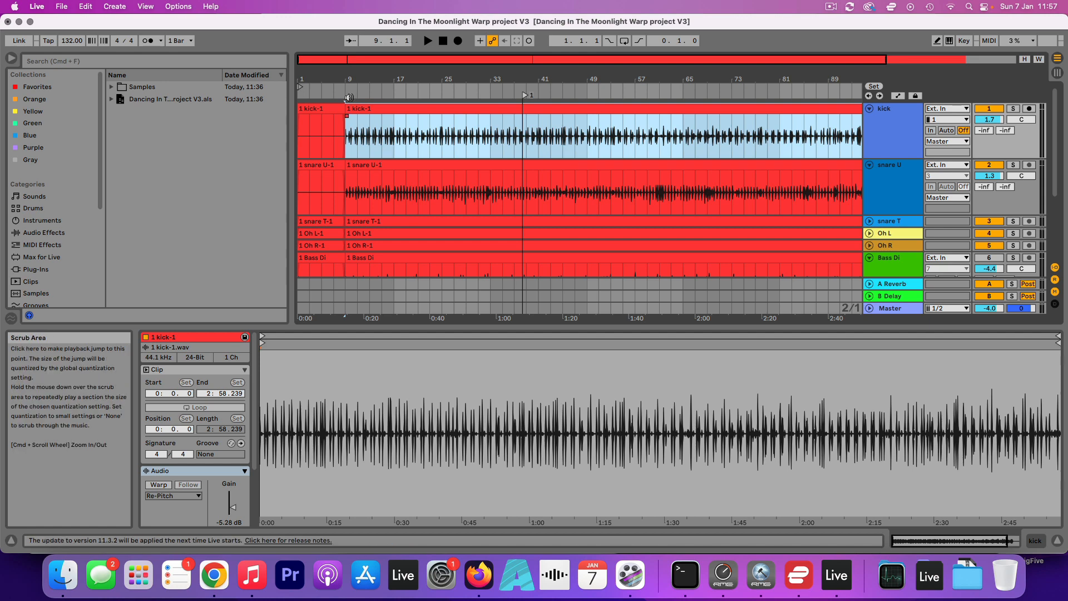
{"action": "key", "text": "space"}
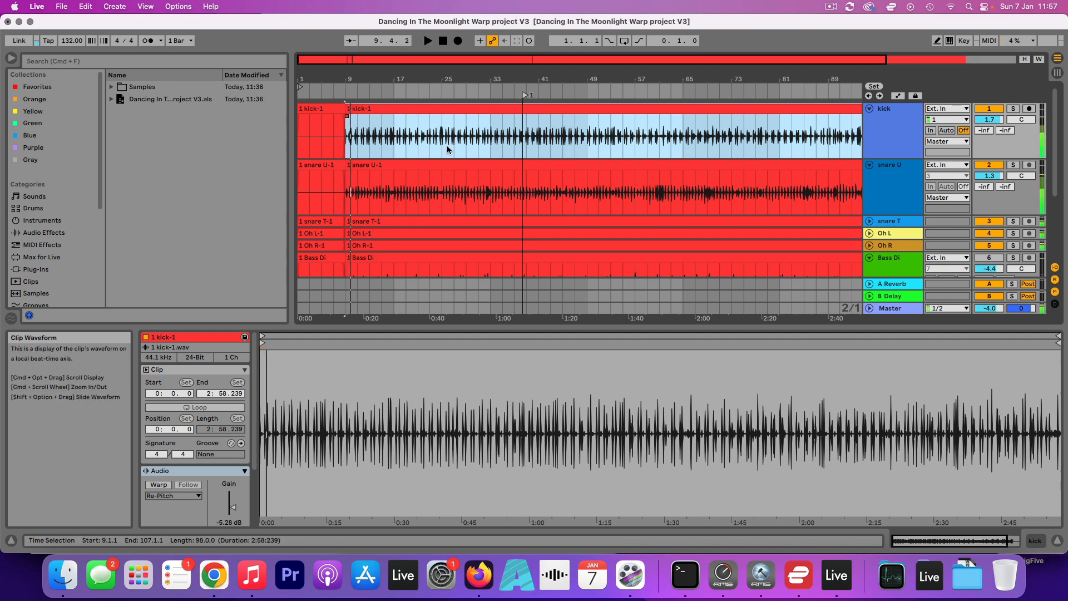
Audition the arrangement from bar 27 and from bar 49 on the kick track.
{"action": "key", "text": "space"}
{"action": "left_click", "coordinate": [454, 148]}
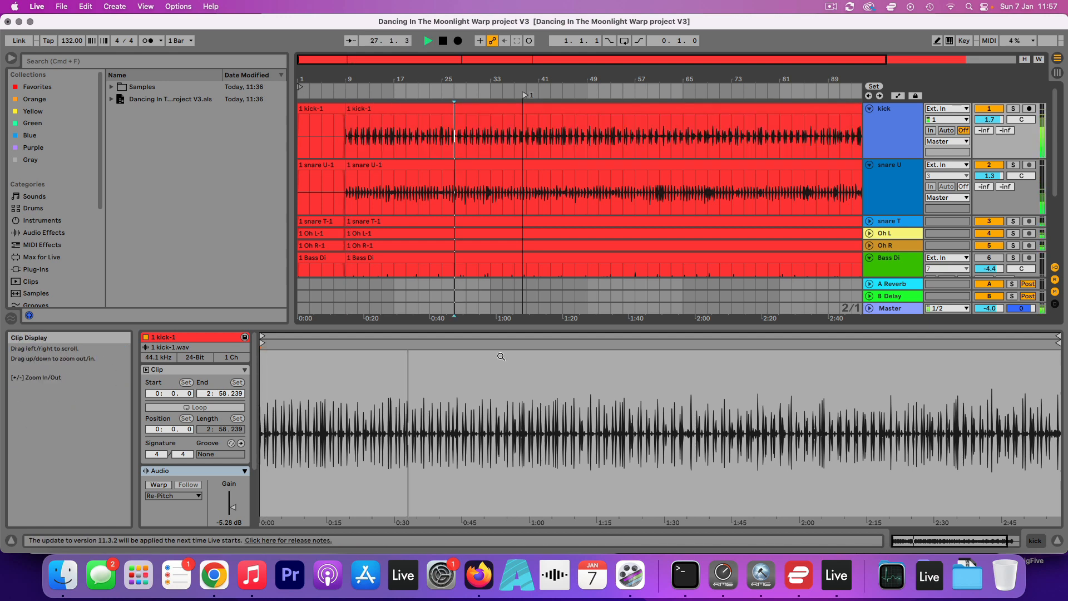
{"action": "left_click", "coordinate": [587, 149]}
{"action": "key", "text": "space"}
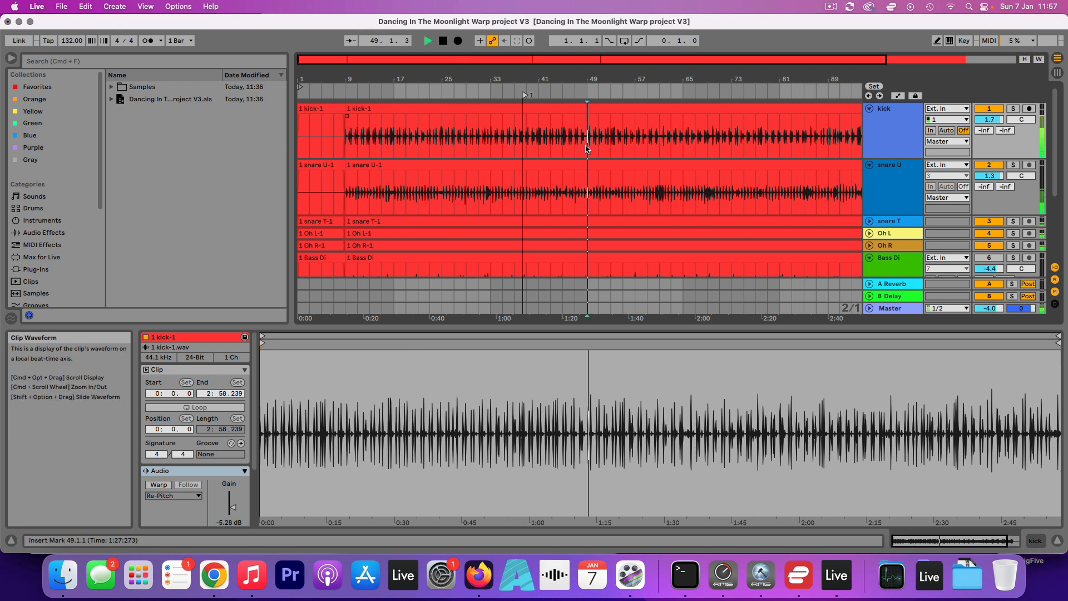
{"action": "key", "text": "space"}
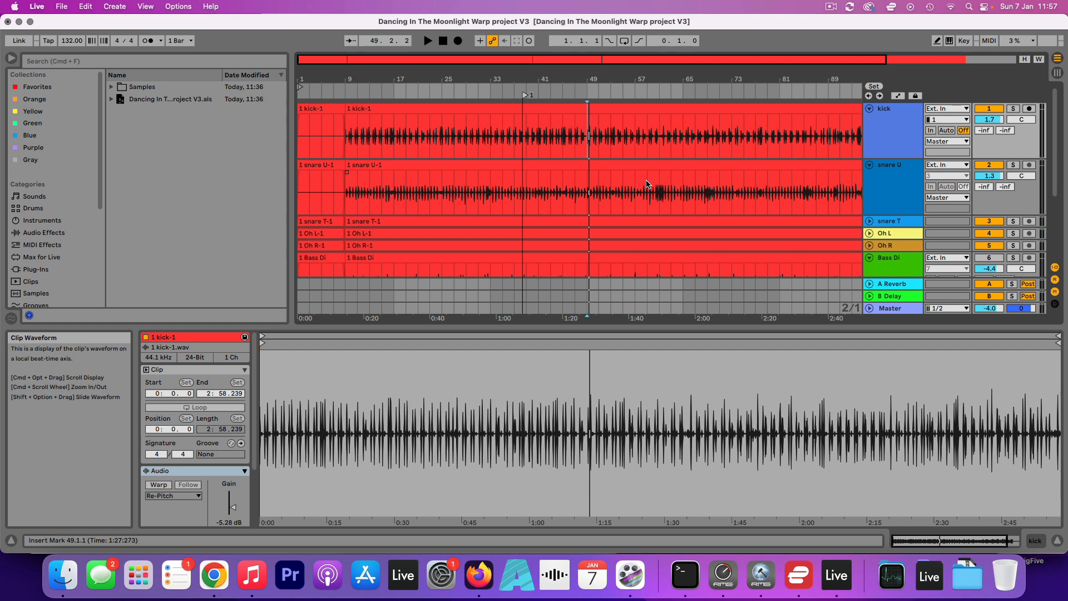
{"action": "key", "text": "space"}
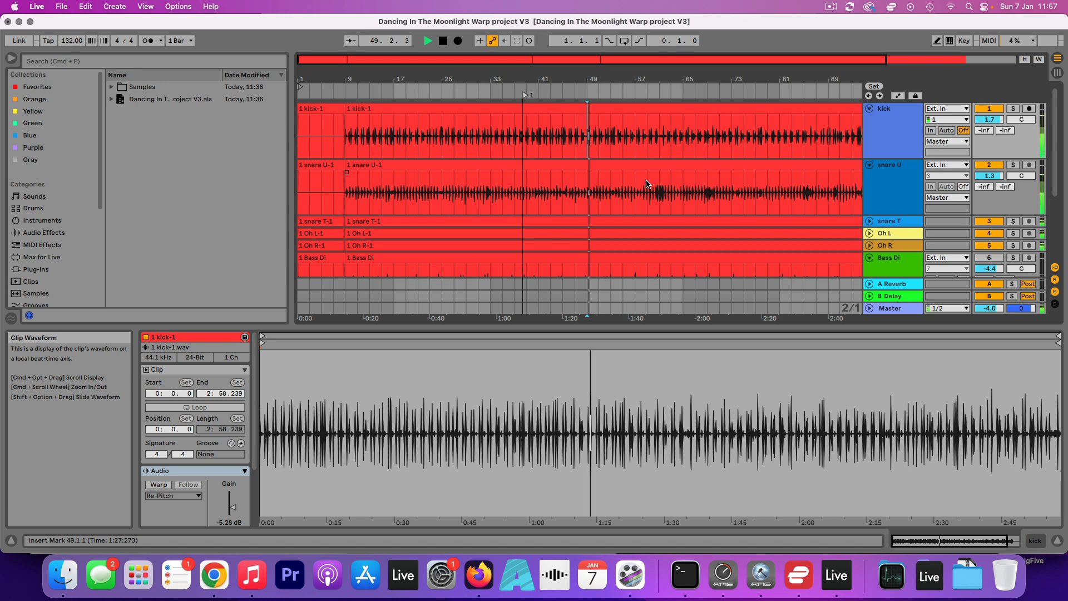
{"action": "key", "text": "space"}
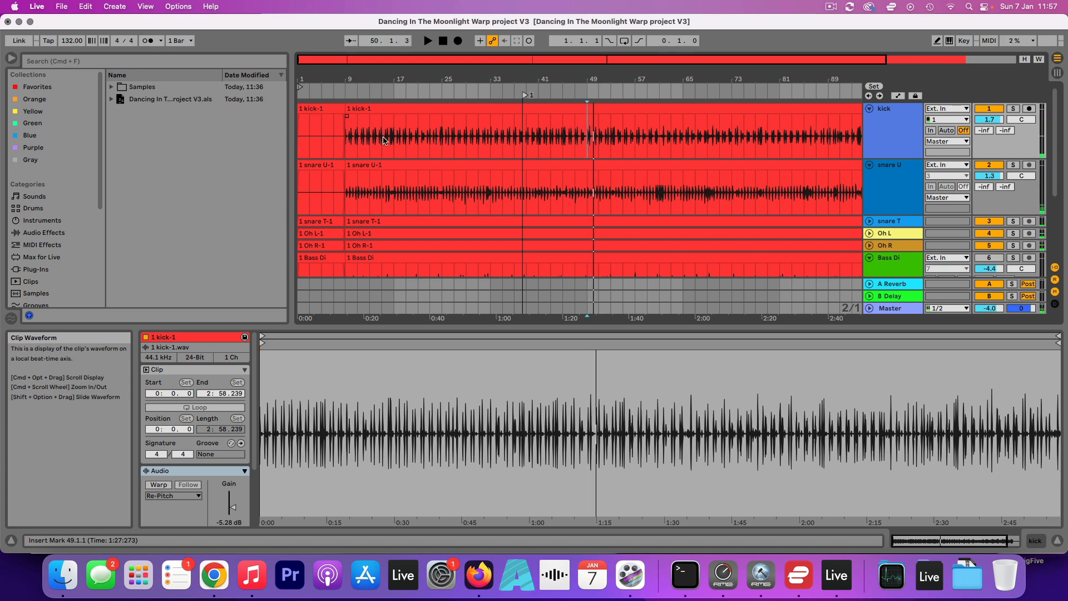
Play the kick-1 clip again from bar 9, stop playback and return to the Session view.
{"action": "left_click", "coordinate": [385, 106]}
{"action": "key", "text": "space"}
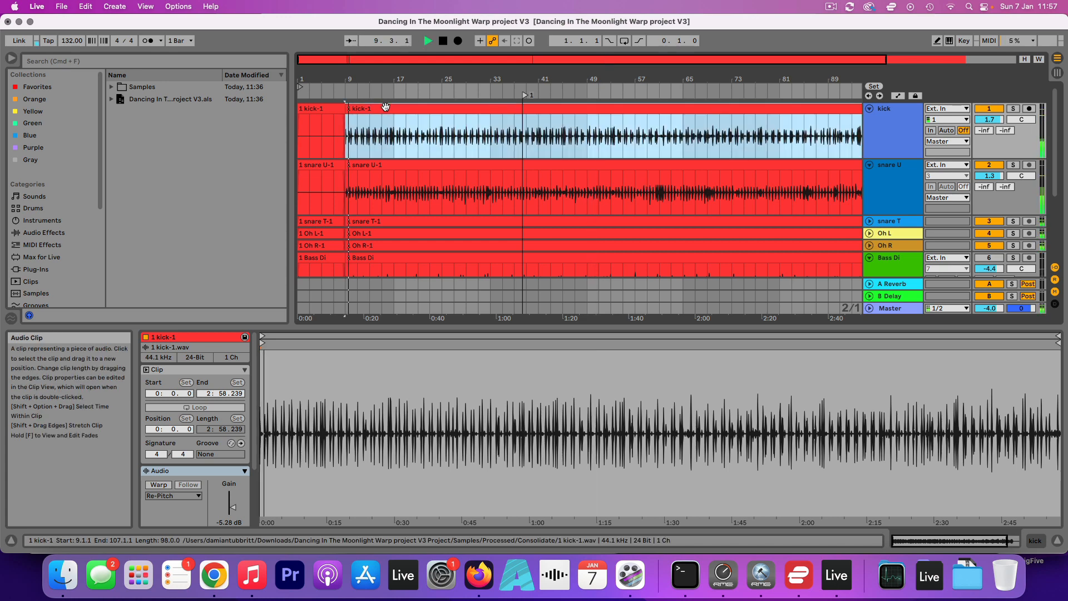
{"action": "key", "text": "Tab"}
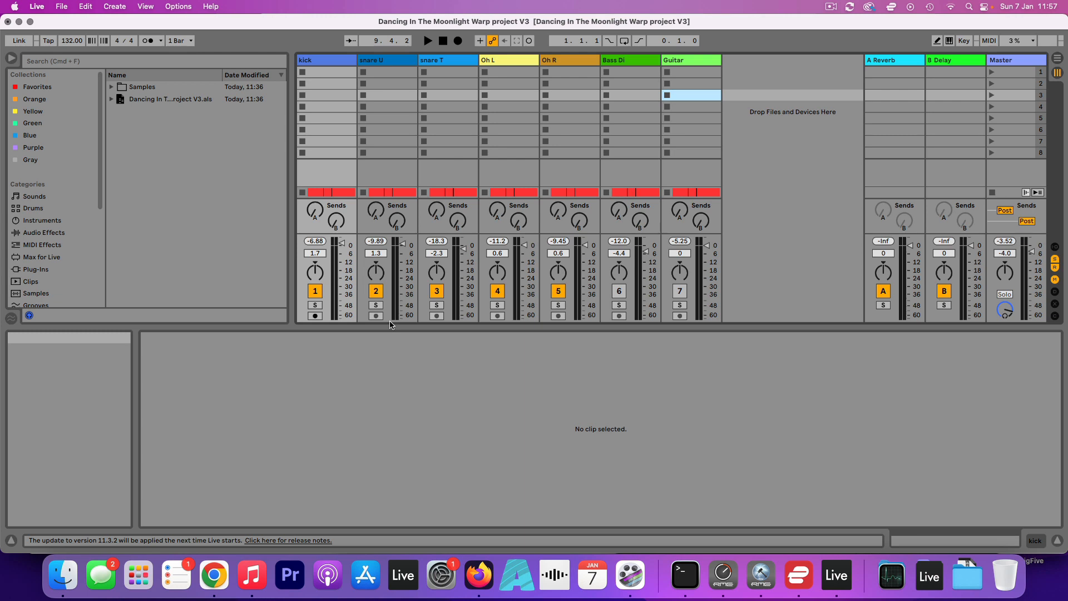
Group the Oh L and Oh R tracks together.
{"action": "left_click", "coordinate": [522, 61]}
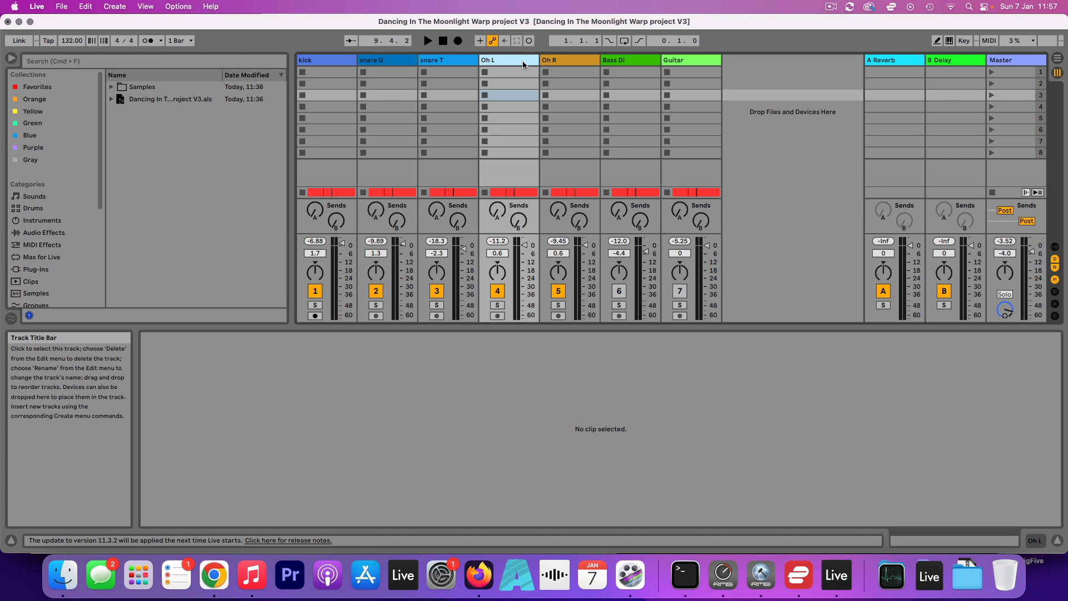
{"action": "left_click", "coordinate": [565, 61]}
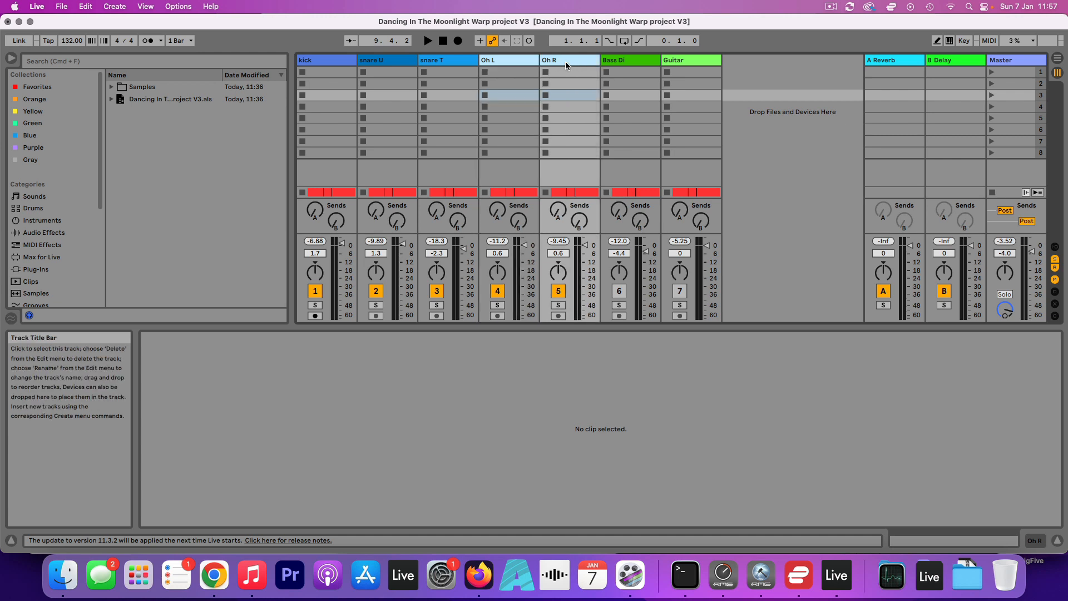
{"action": "left_click", "coordinate": [584, 108]}
{"action": "left_click", "coordinate": [507, 61]}
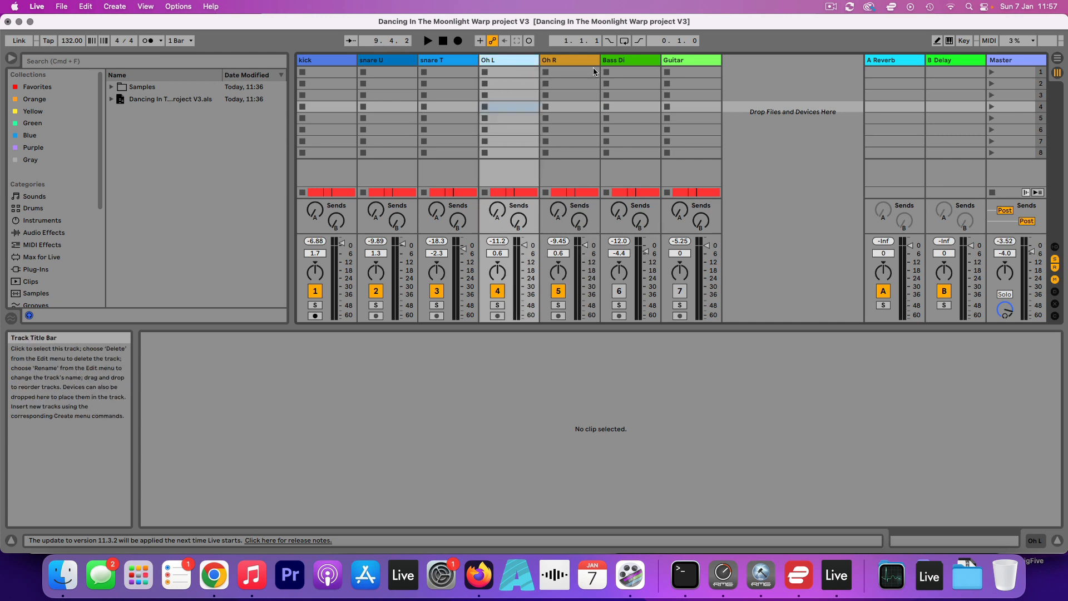
{"action": "left_click", "coordinate": [563, 65]}
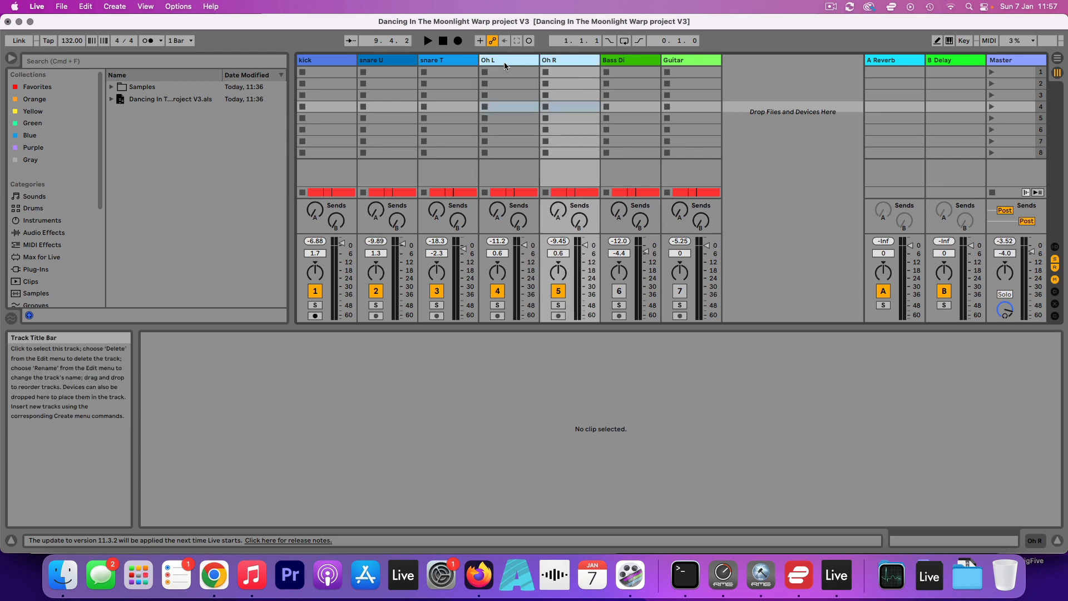
{"action": "right_click", "coordinate": [527, 64]}
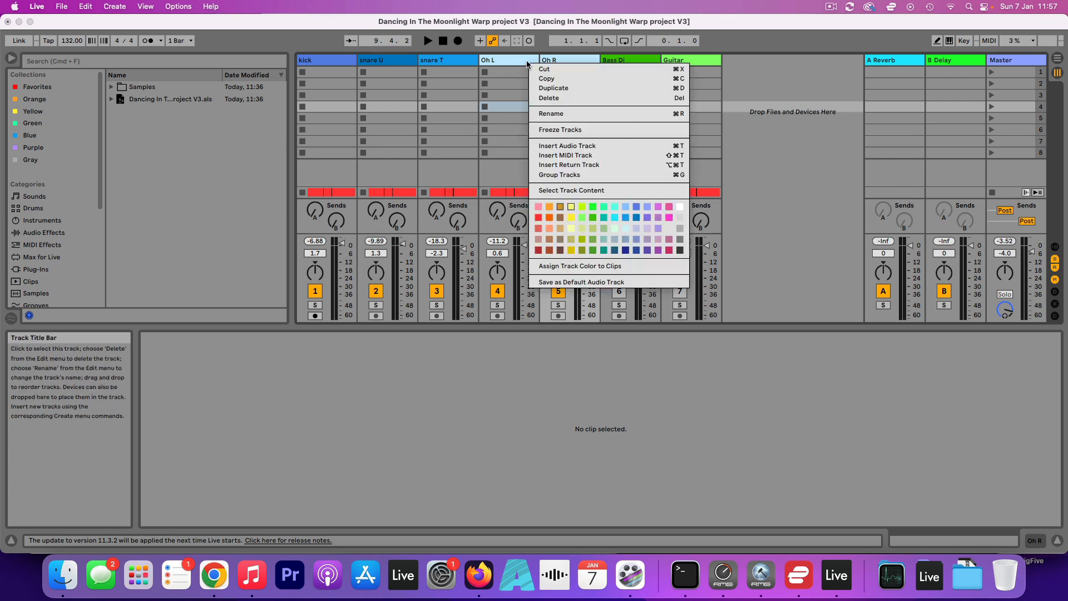
{"action": "left_click", "coordinate": [569, 175]}
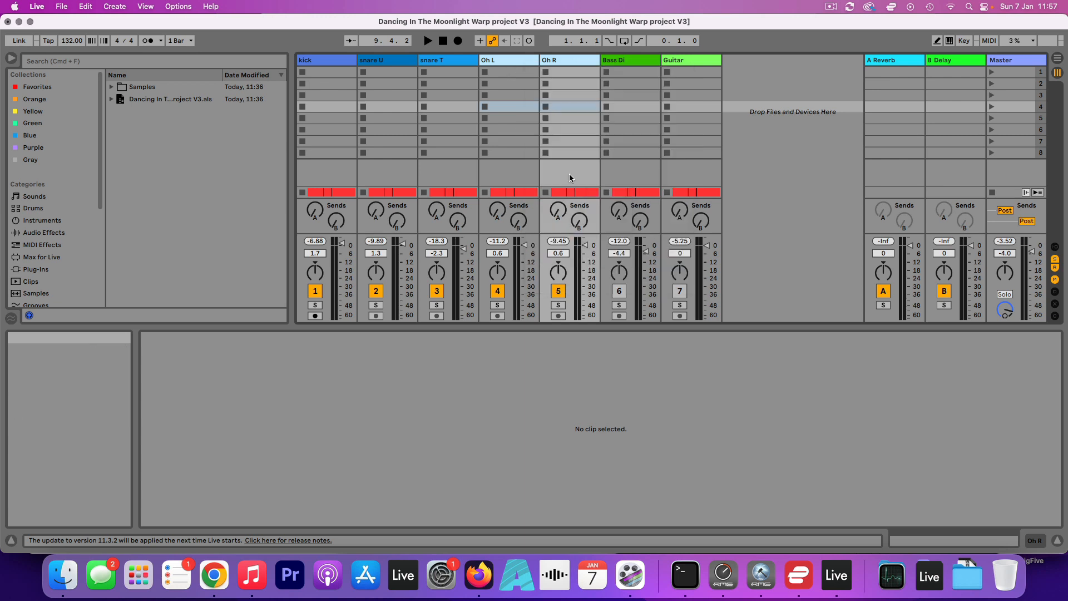
Rename the new group track as Overheads.
{"action": "right_click", "coordinate": [507, 65]}
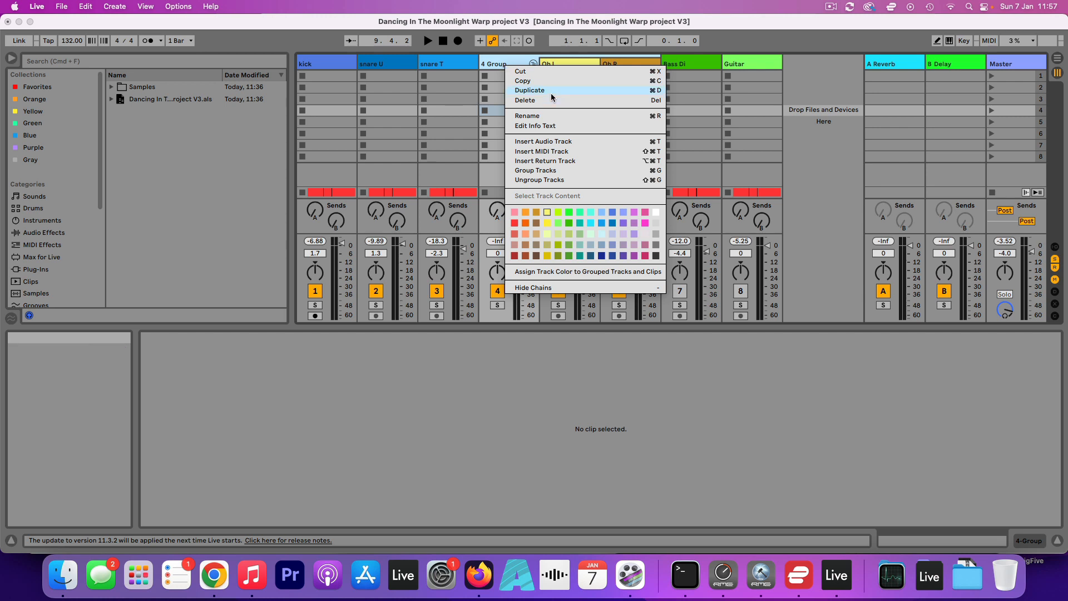
{"action": "left_click", "coordinate": [528, 116]}
{"action": "type", "text": "O"}
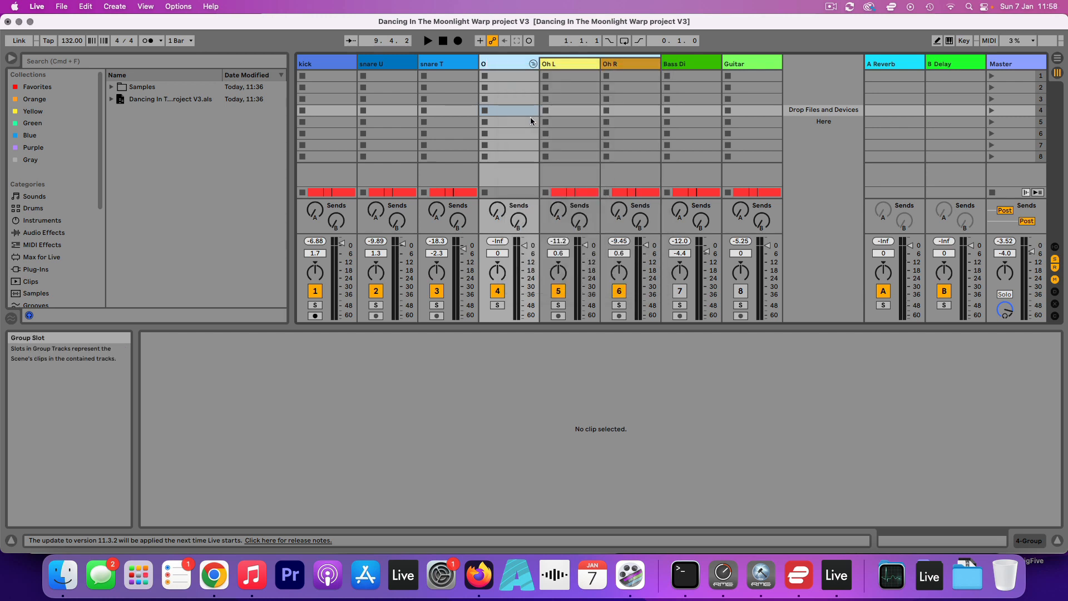
{"action": "type", "text": "verheads"}
{"action": "key", "text": "Return"}
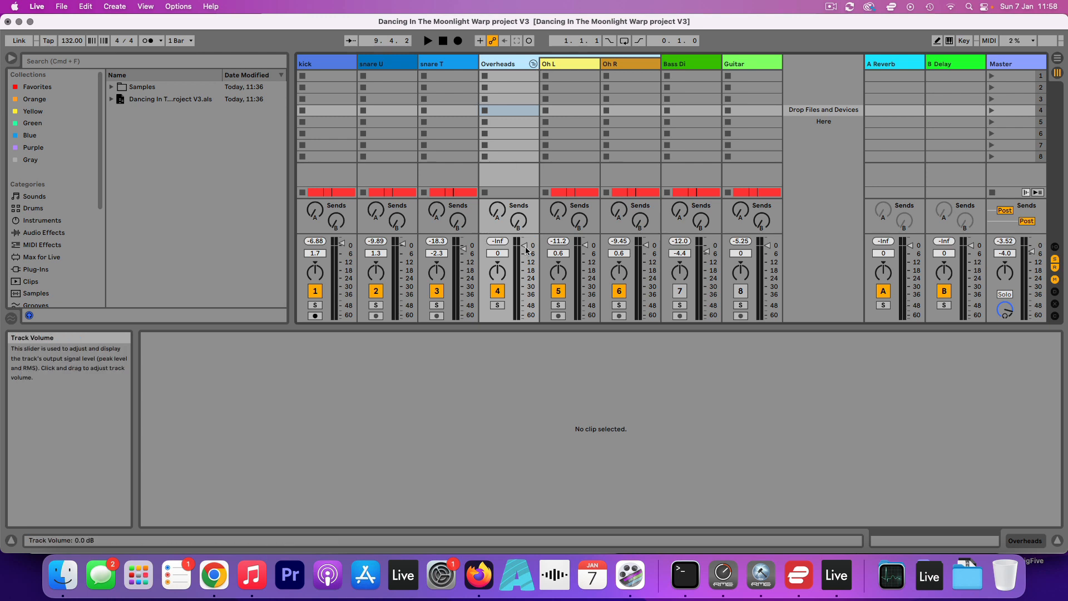
Pull the volumes of the Overheads group, snare T, snare U and kick tracks all the way down to -inf.
{"action": "left_click_drag", "start_coordinate": [525, 250], "coordinate": [527, 326]}
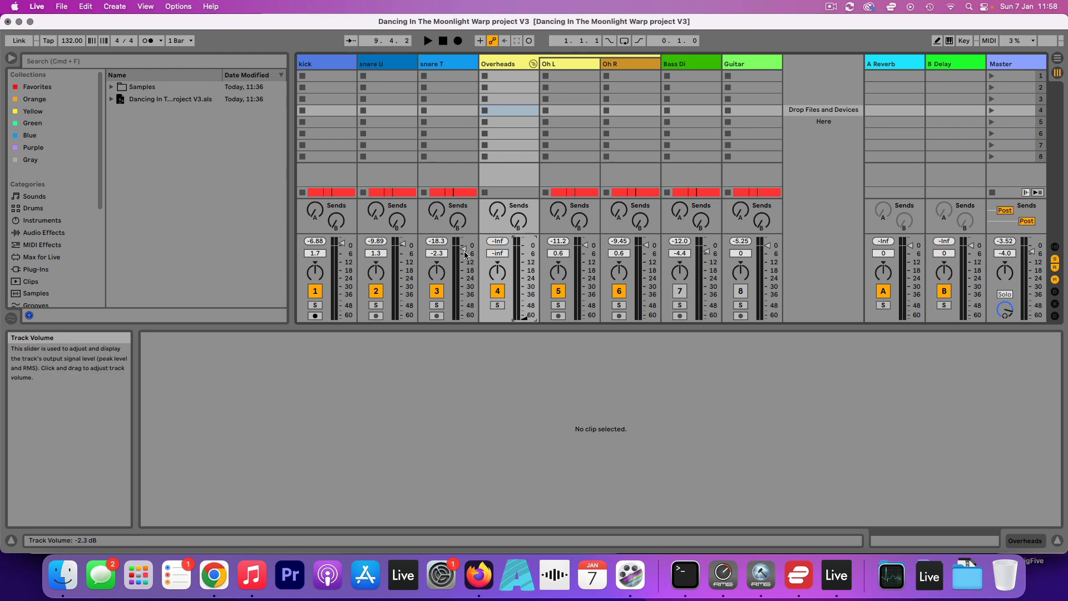
{"action": "left_click_drag", "start_coordinate": [466, 253], "coordinate": [462, 319]}
{"action": "left_click_drag", "start_coordinate": [402, 243], "coordinate": [402, 318]}
{"action": "left_click_drag", "start_coordinate": [341, 248], "coordinate": [342, 318]}
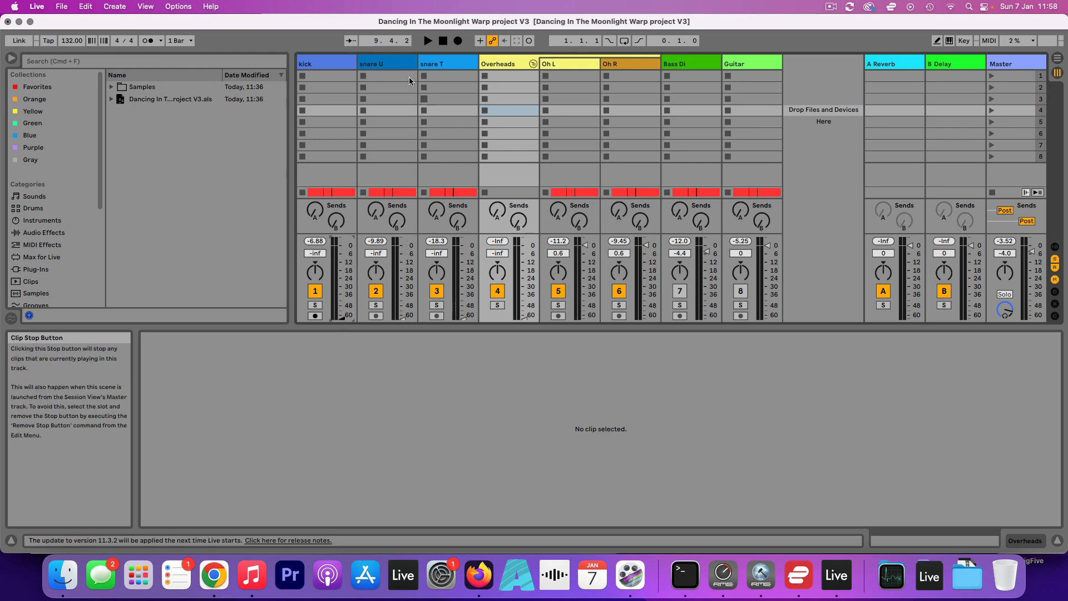
Delete the snare U track, leaving the kick track selected.
{"action": "left_click", "coordinate": [388, 67]}
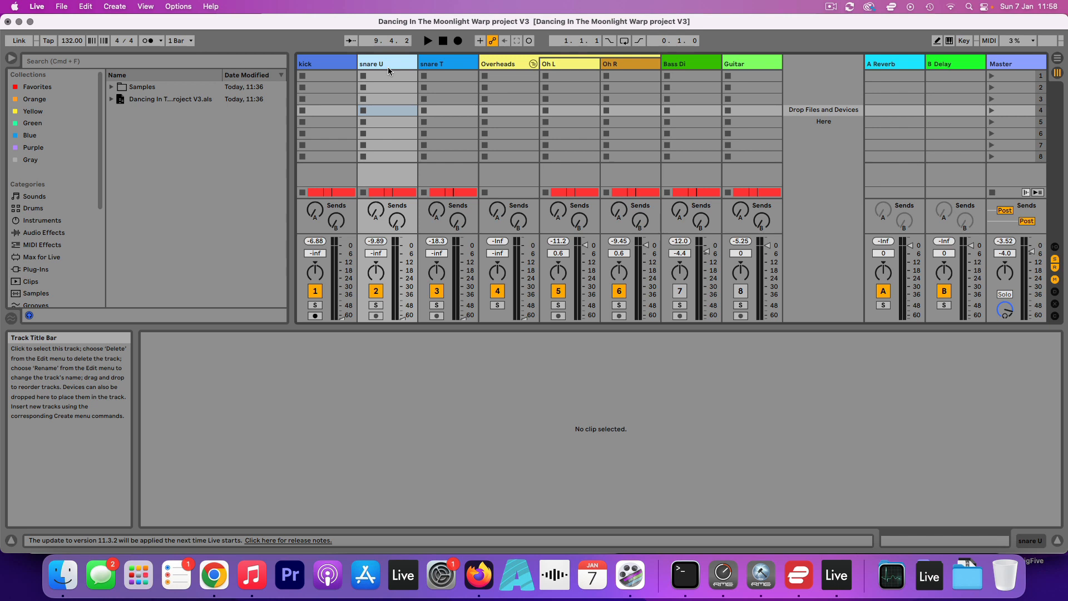
{"action": "key", "text": "Delete"}
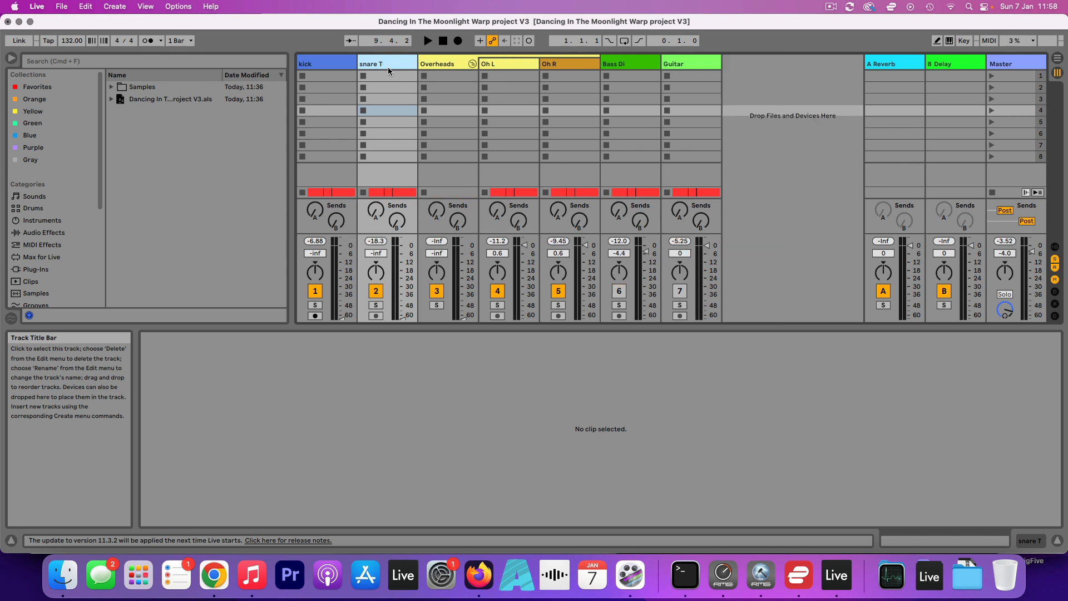
{"action": "left_click", "coordinate": [431, 62]}
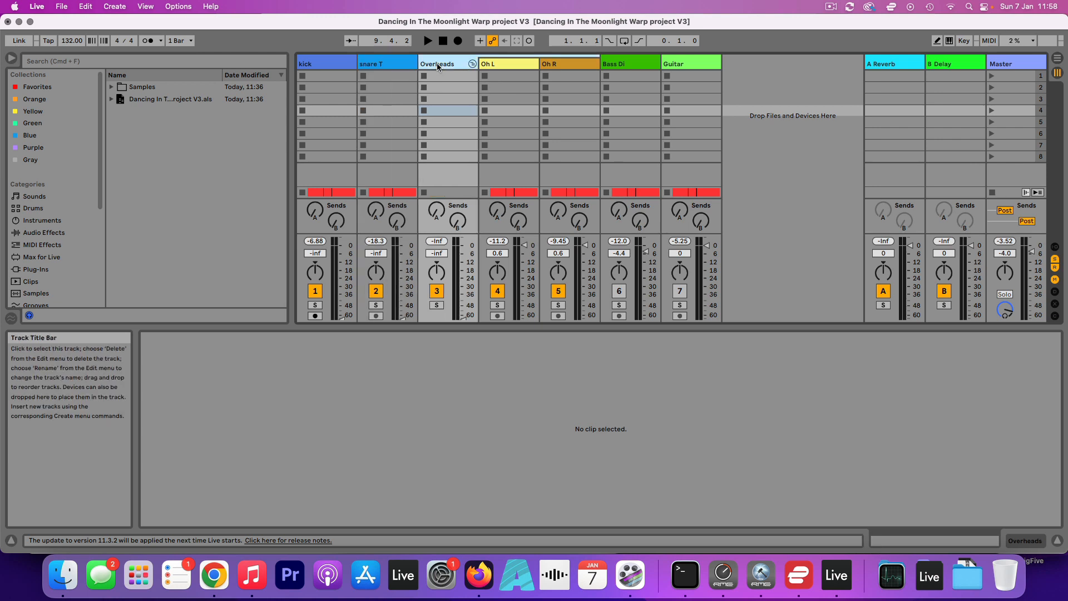
{"action": "left_click", "coordinate": [324, 66]}
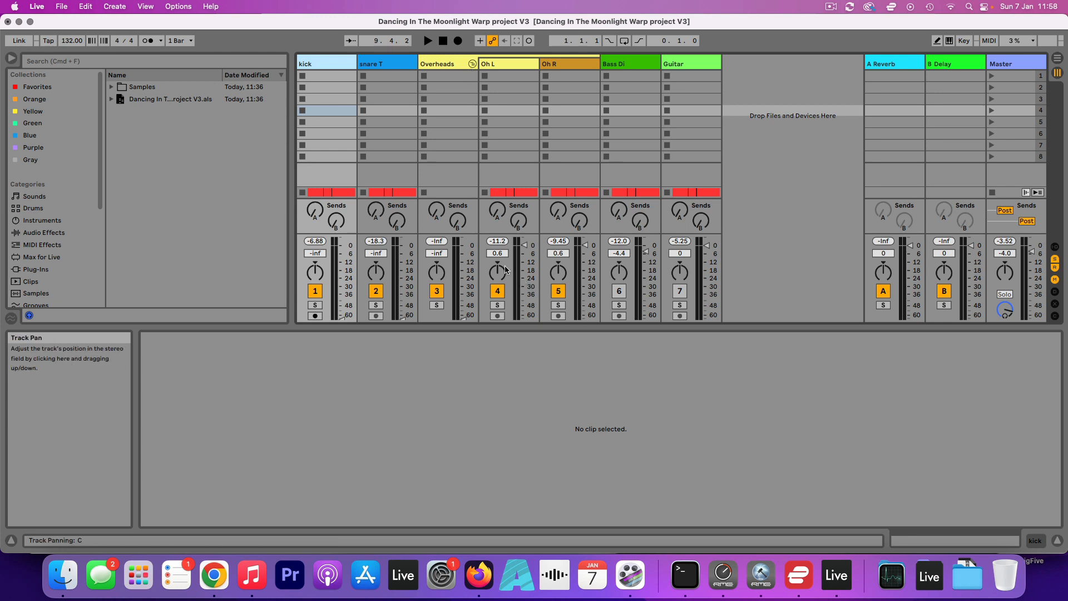
Pan Oh L to 23L and Oh R to the right, and audition the Overheads group at -8.4 dB.
{"action": "left_click_drag", "start_coordinate": [505, 269], "coordinate": [558, 261]}
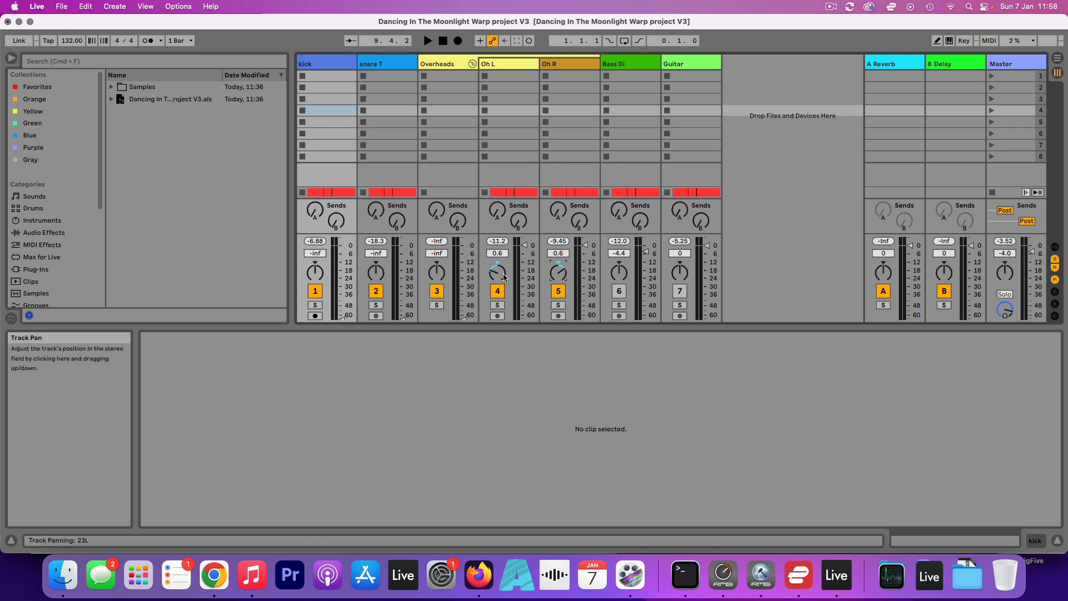
{"action": "left_click_drag", "start_coordinate": [463, 318], "coordinate": [464, 257]}
{"action": "left_click", "coordinate": [427, 41]}
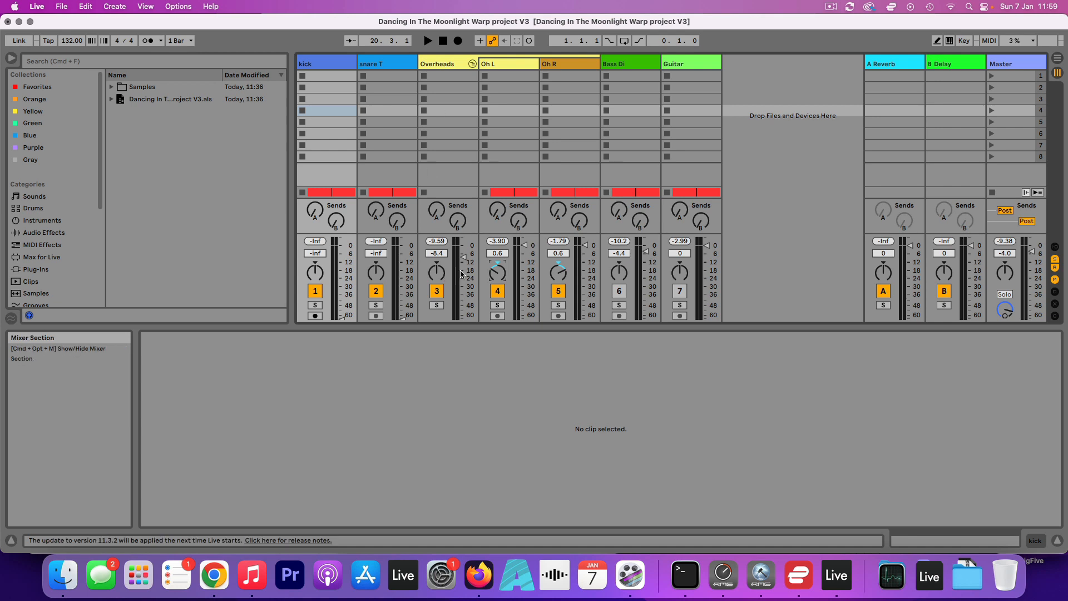
Silence the Overheads group again and bring the snare T track up to -0.5 dB during playback.
{"action": "left_click_drag", "start_coordinate": [462, 257], "coordinate": [463, 321]}
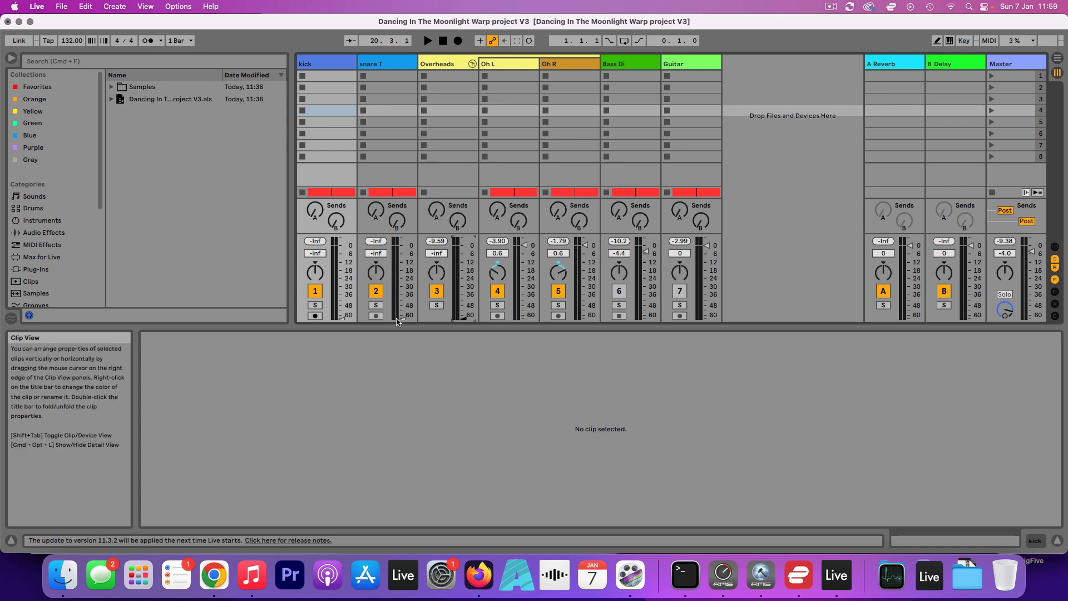
{"action": "left_click_drag", "start_coordinate": [397, 321], "coordinate": [398, 254]}
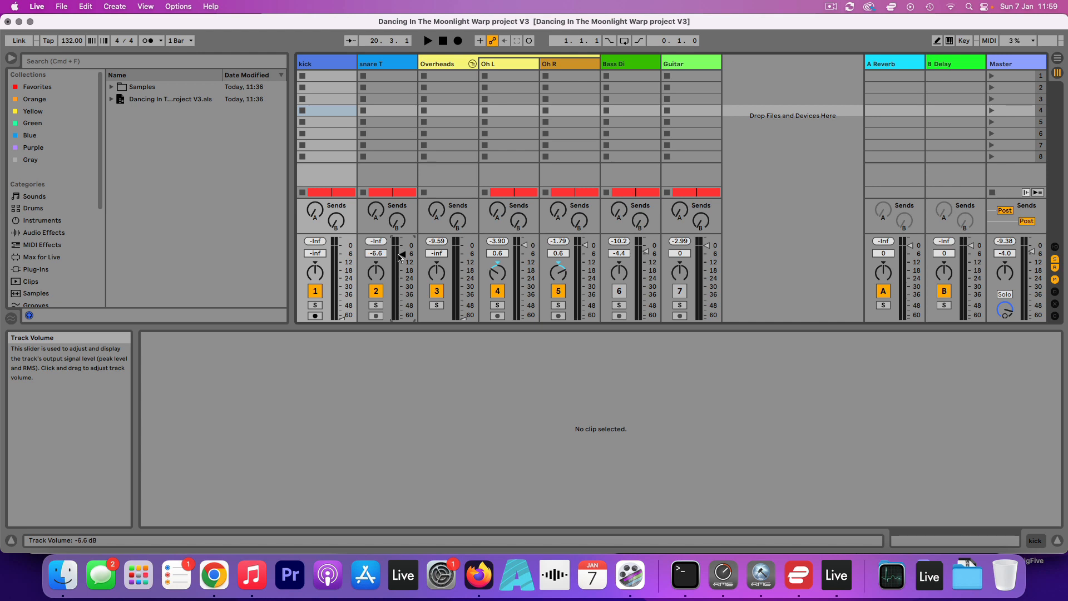
{"action": "left_click", "coordinate": [428, 41]}
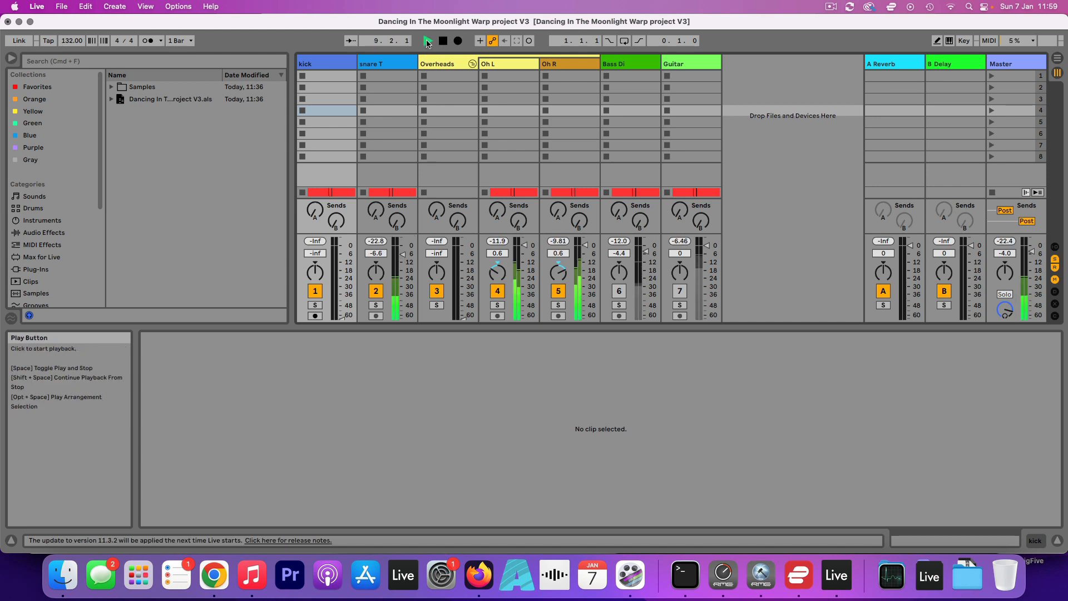
{"action": "left_click_drag", "start_coordinate": [402, 253], "coordinate": [402, 251]}
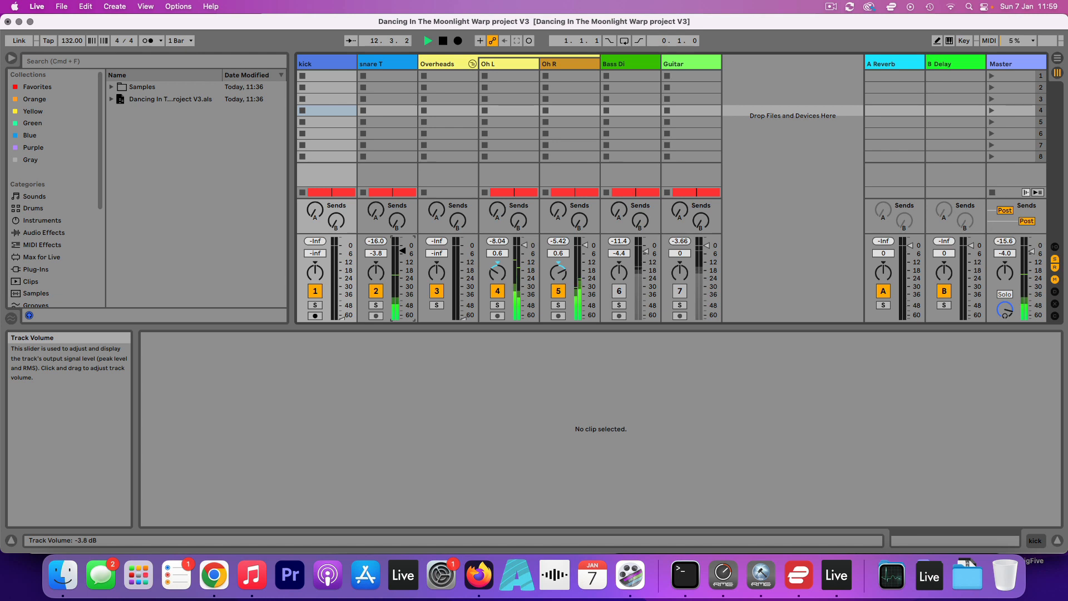
{"action": "left_click_drag", "start_coordinate": [402, 250], "coordinate": [402, 246]}
Bring in the kick track during playback, trying levels up to 0.4 dB, and settle its volume at -18.6 dB.
{"action": "left_click_drag", "start_coordinate": [341, 318], "coordinate": [342, 314]}
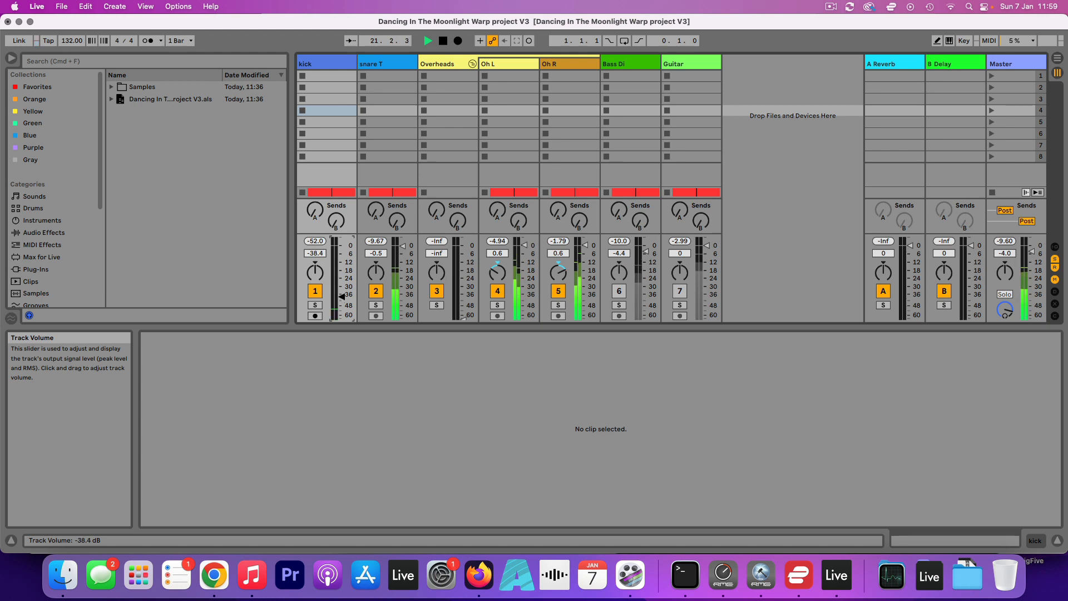
{"action": "left_click_drag", "start_coordinate": [341, 296], "coordinate": [342, 278]}
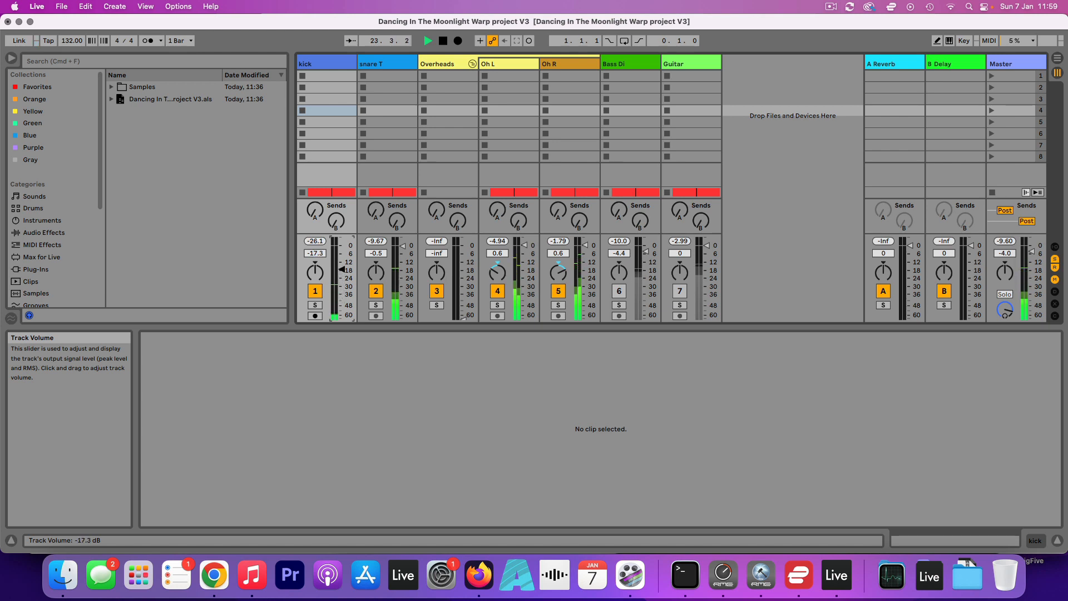
{"action": "left_click_drag", "start_coordinate": [342, 268], "coordinate": [341, 267]}
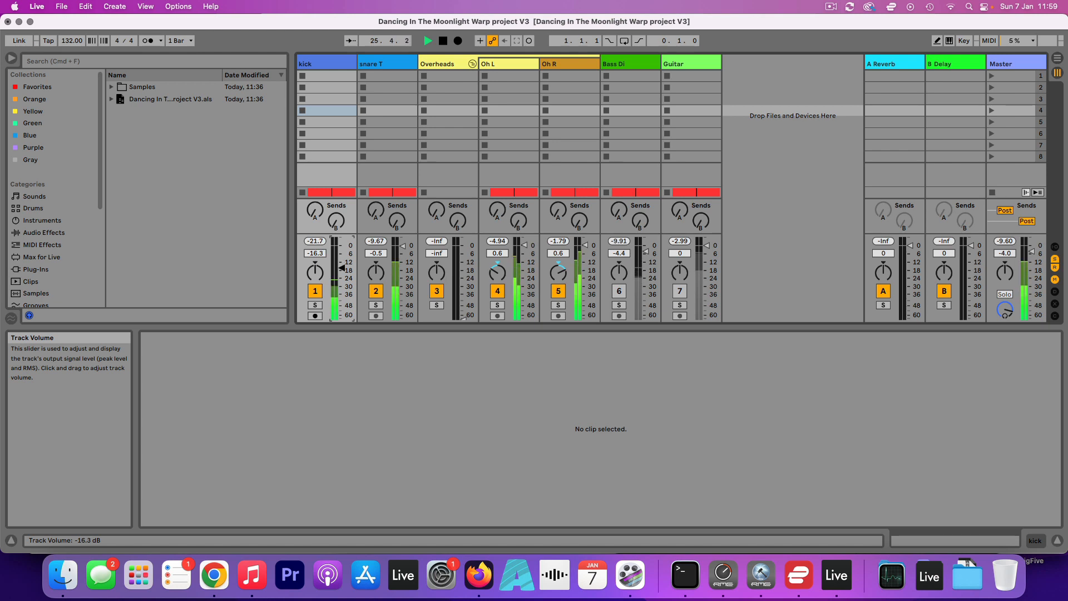
{"action": "left_click_drag", "start_coordinate": [341, 267], "coordinate": [342, 270]}
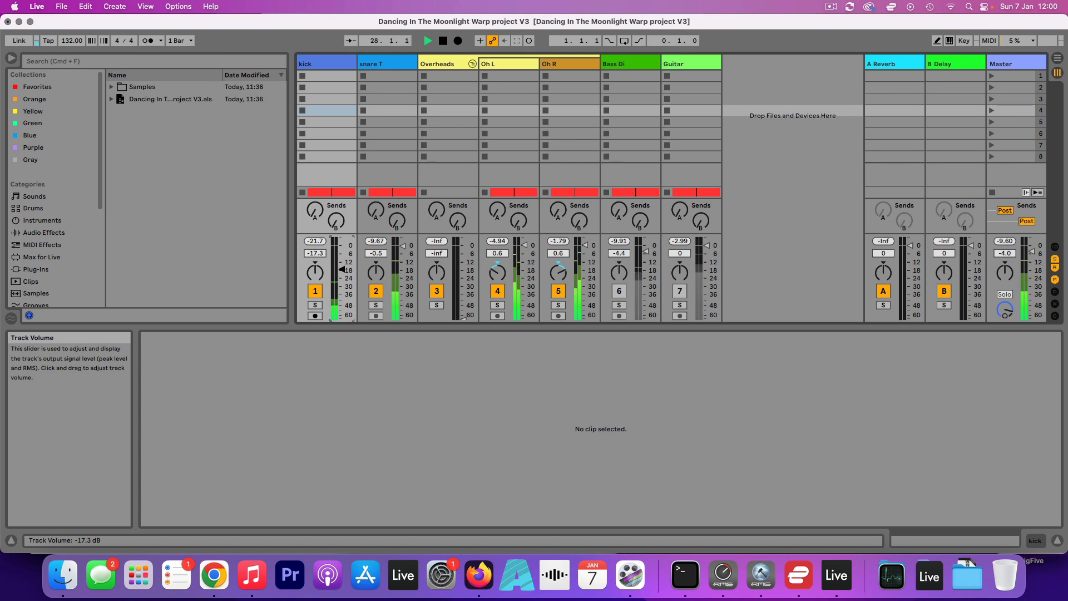
{"action": "left_click_drag", "start_coordinate": [341, 269], "coordinate": [341, 244]}
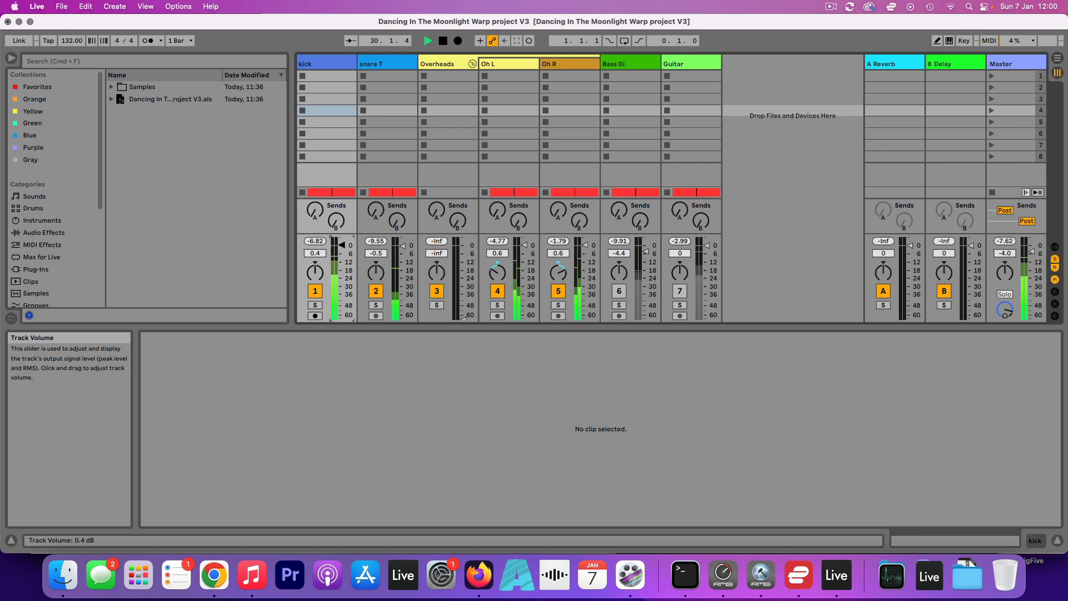
{"action": "left_click_drag", "start_coordinate": [341, 244], "coordinate": [341, 290]}
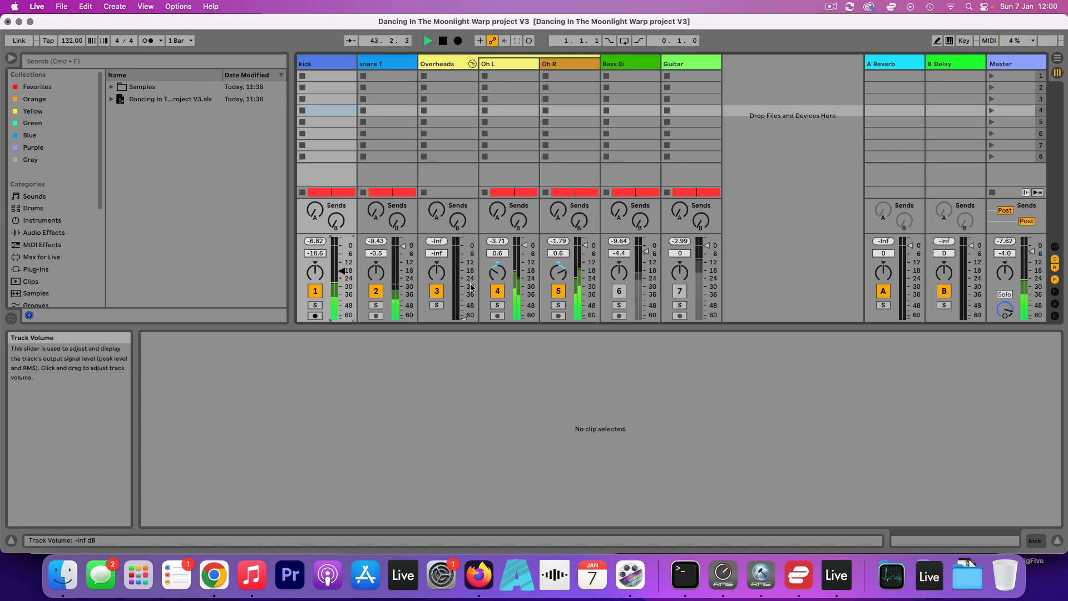
Blend the Overheads group in at -15.4 dB, checking it briefly in solo, and stop playback.
{"action": "left_click_drag", "start_coordinate": [465, 321], "coordinate": [463, 266]}
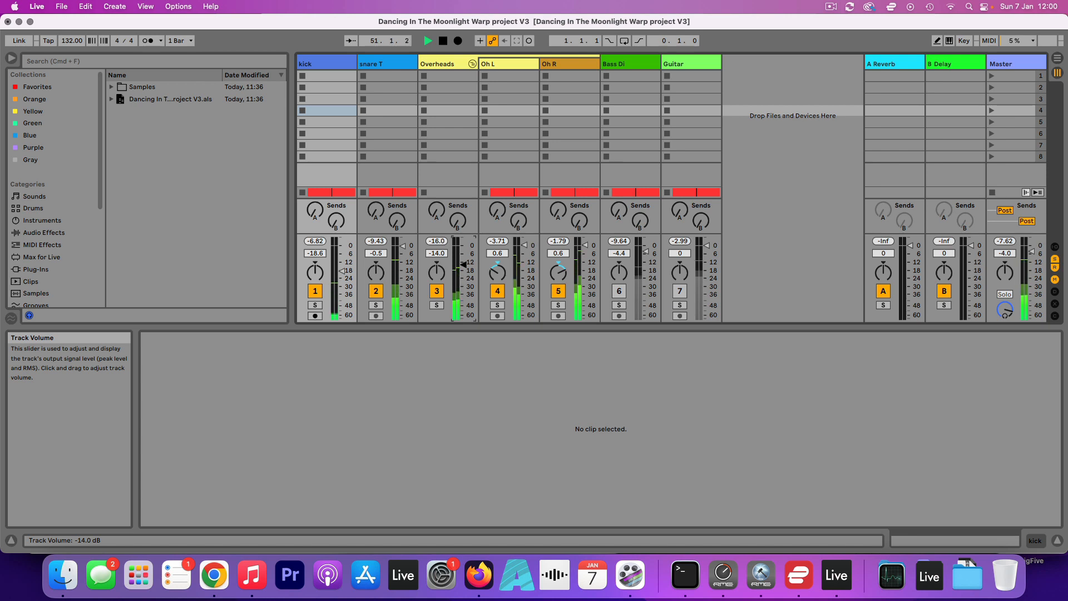
{"action": "left_click", "coordinate": [437, 305]}
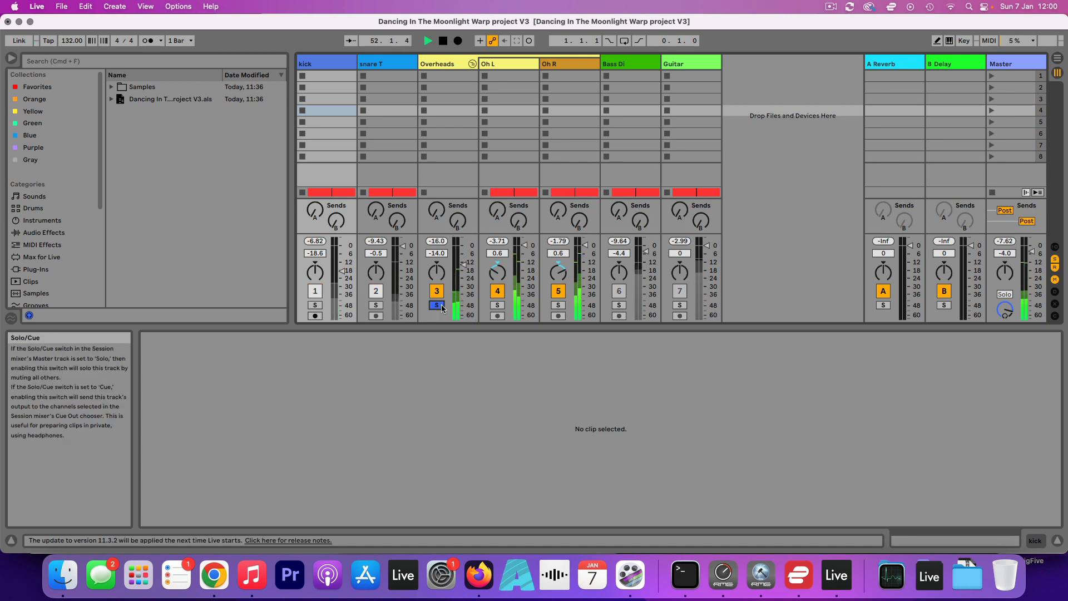
{"action": "left_click", "coordinate": [437, 305]}
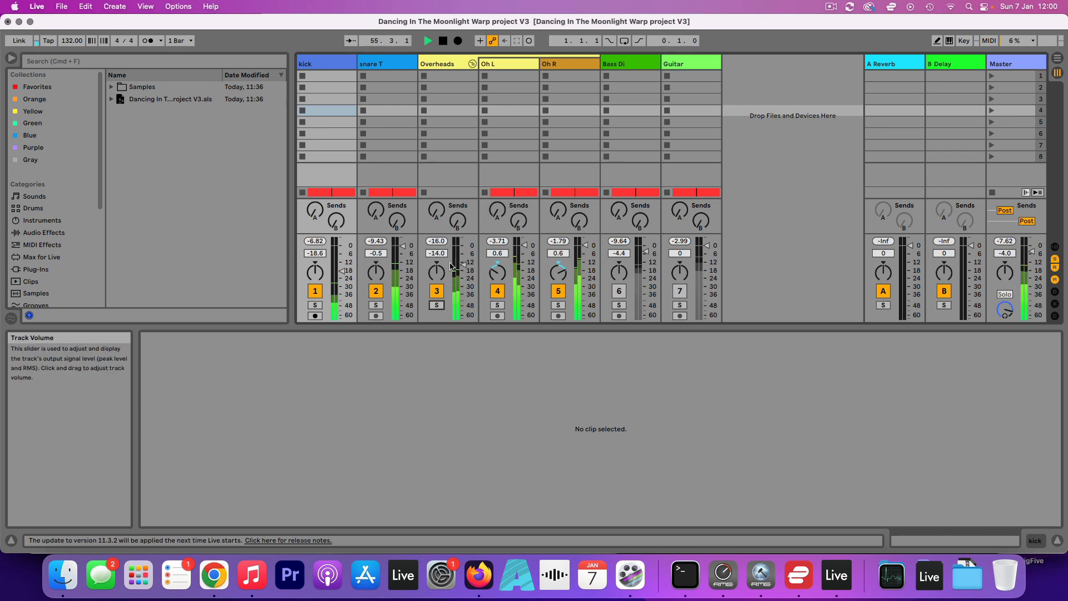
{"action": "left_click_drag", "start_coordinate": [464, 265], "coordinate": [464, 267]}
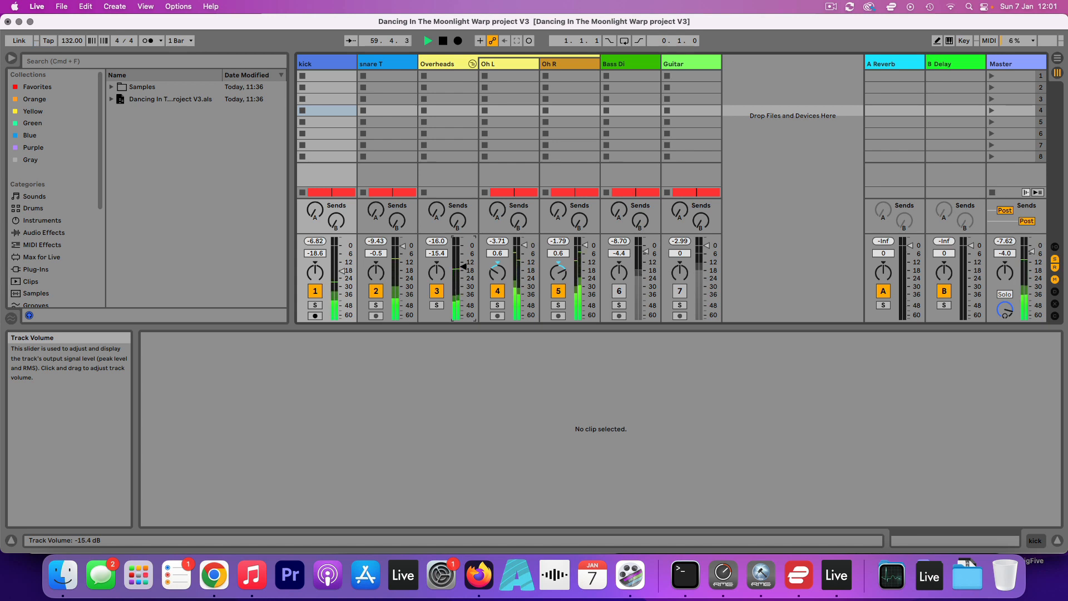
{"action": "key", "text": "space"}
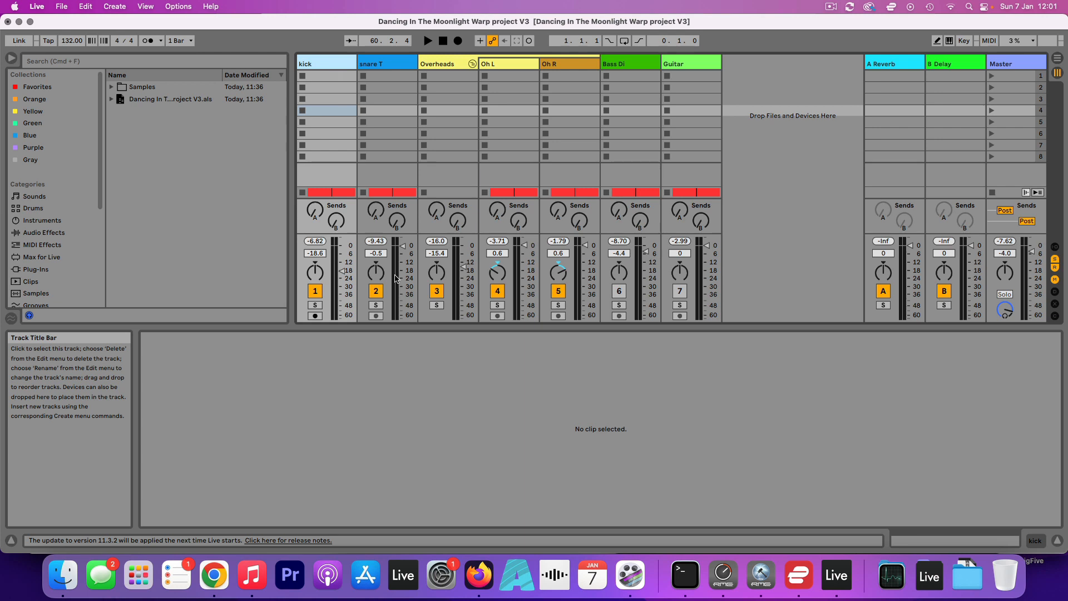
Solo the kick track, start playback and load the Gated Drums preset of the Gate effect onto it.
{"action": "left_click", "coordinate": [320, 306]}
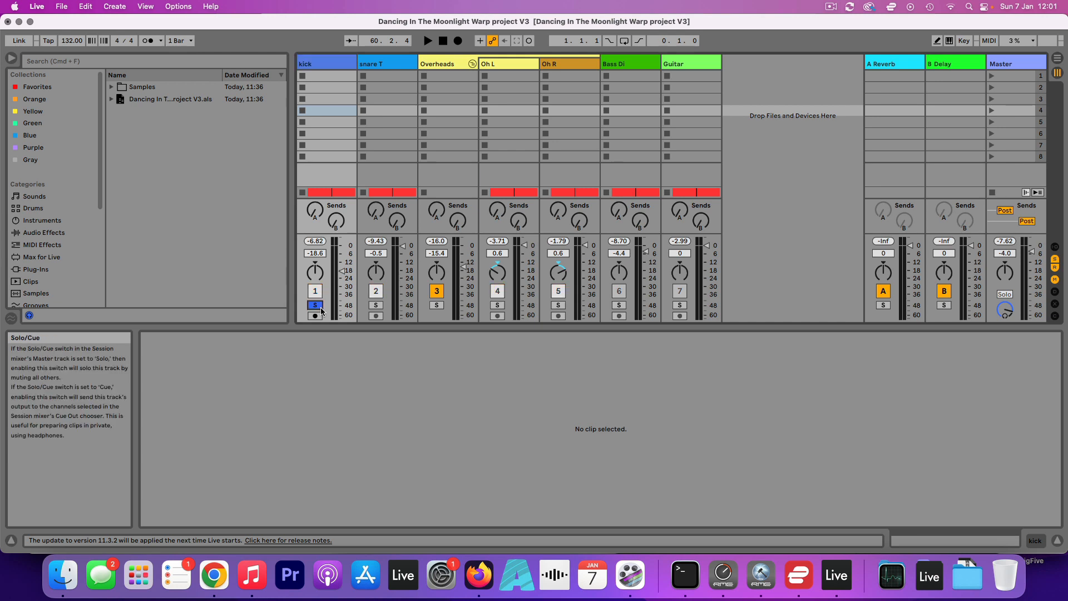
{"action": "key", "text": "space"}
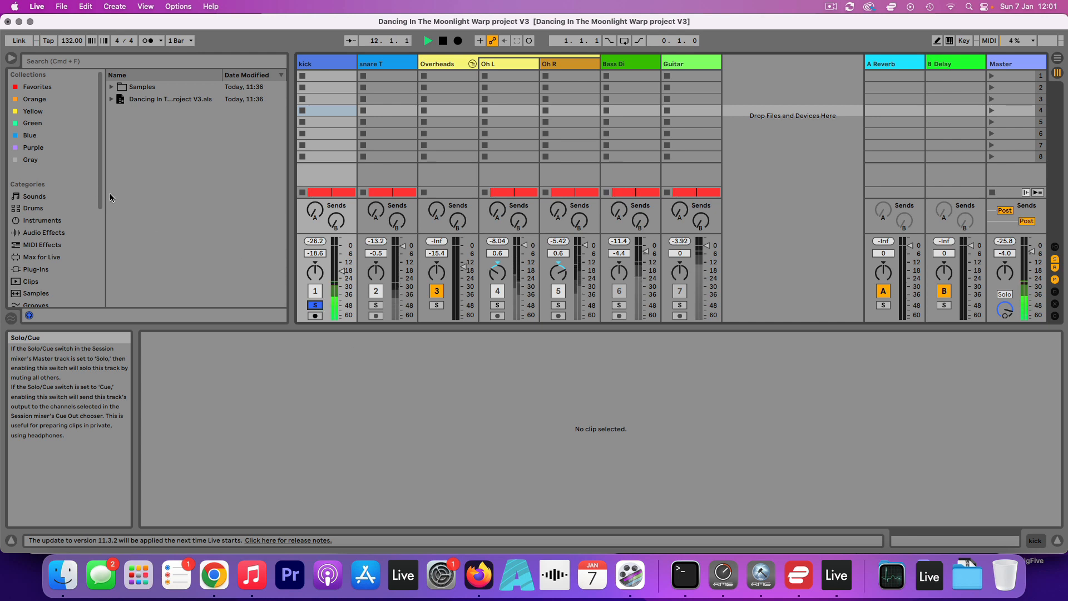
{"action": "left_click", "coordinate": [49, 233]}
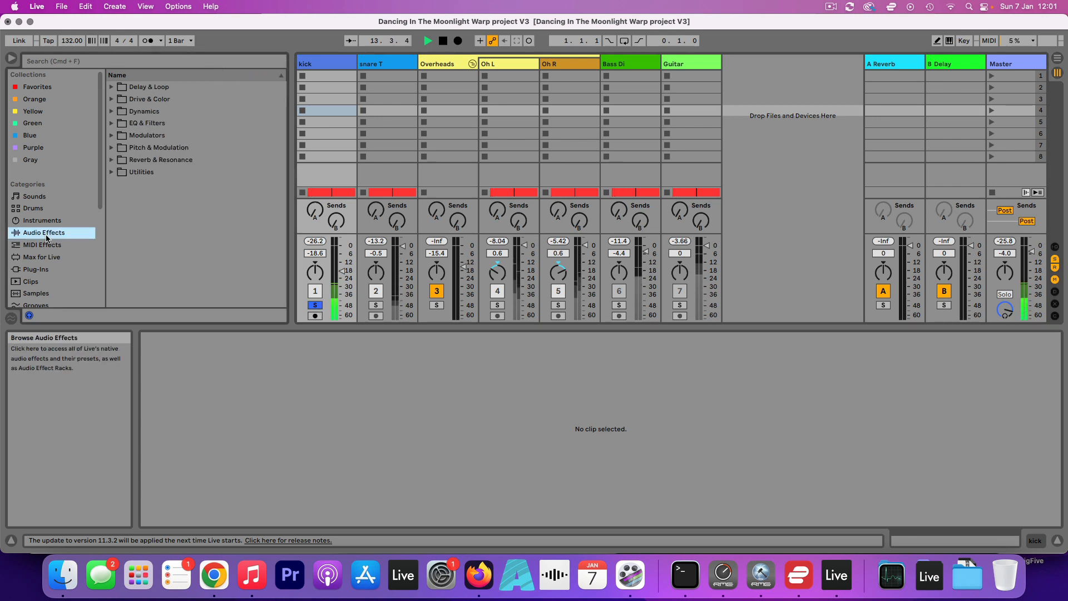
{"action": "left_click", "coordinate": [112, 110]}
{"action": "left_click", "coordinate": [119, 147]}
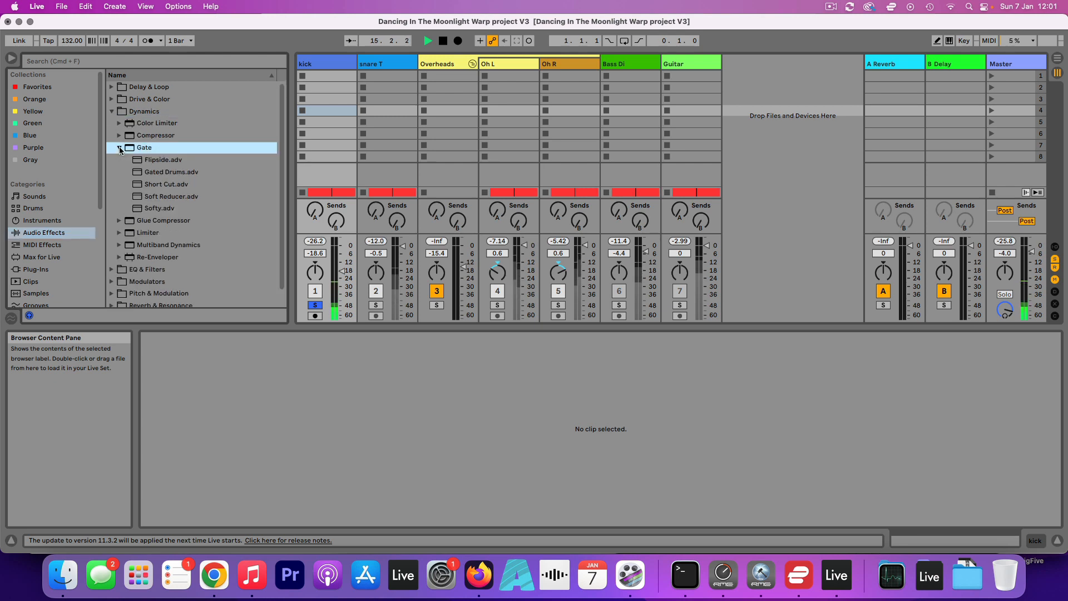
{"action": "left_click_drag", "start_coordinate": [162, 172], "coordinate": [326, 67]}
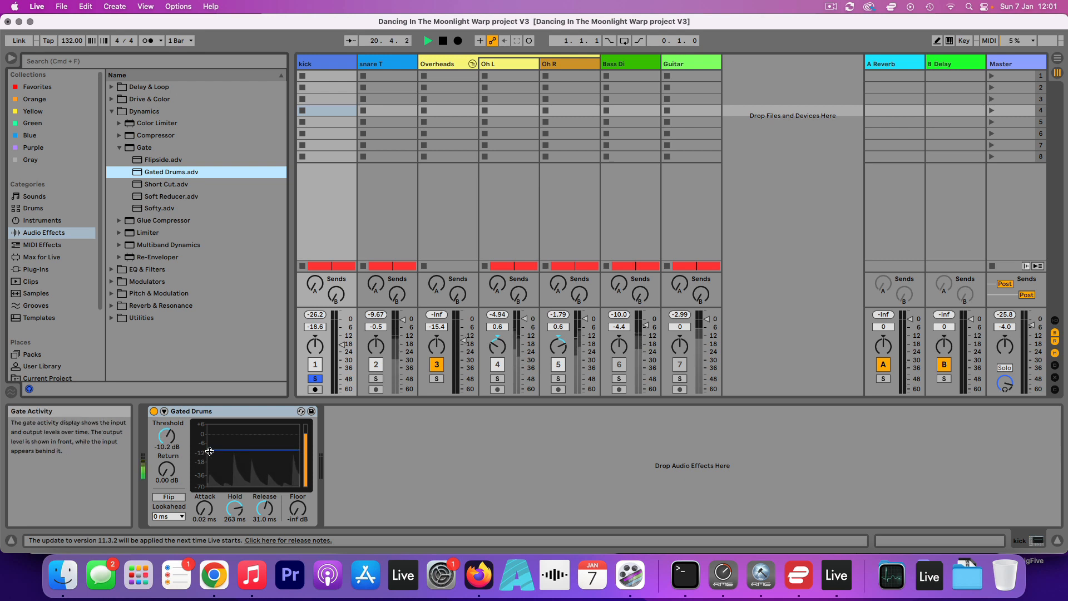
Set the kick gate's threshold to -19.4 dB and its lookahead to 10 ms after trying 1.5 ms.
{"action": "left_click", "coordinate": [263, 449]}
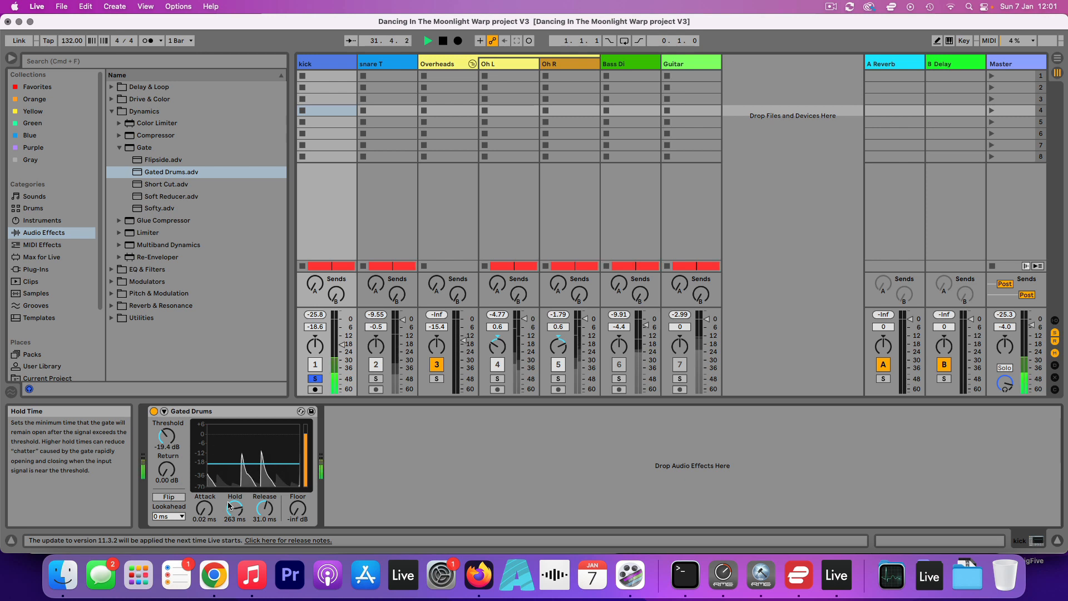
{"action": "left_click", "coordinate": [176, 517]}
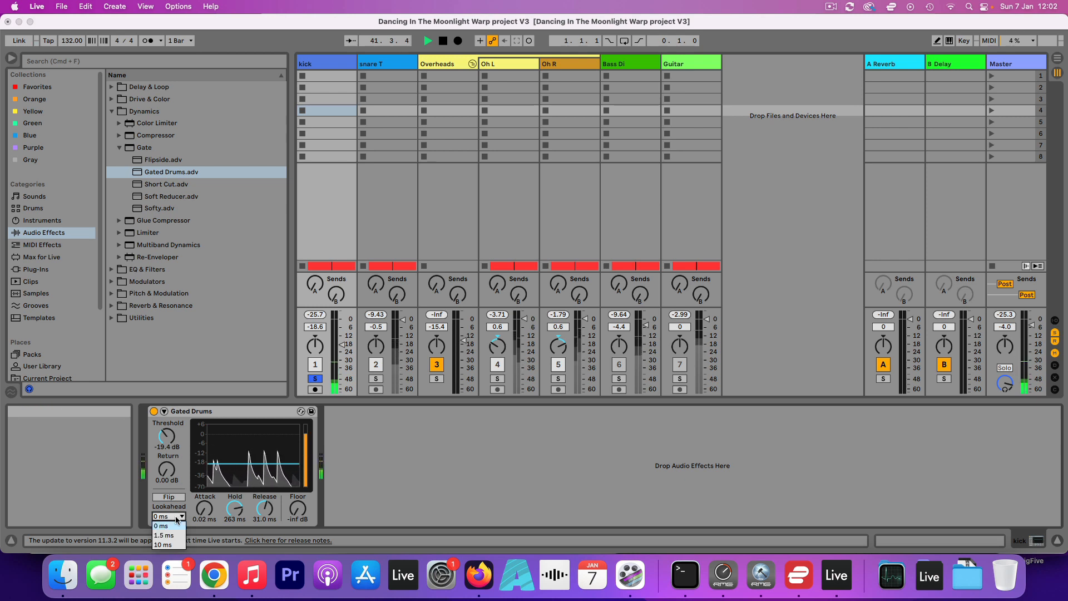
{"action": "left_click", "coordinate": [170, 531]}
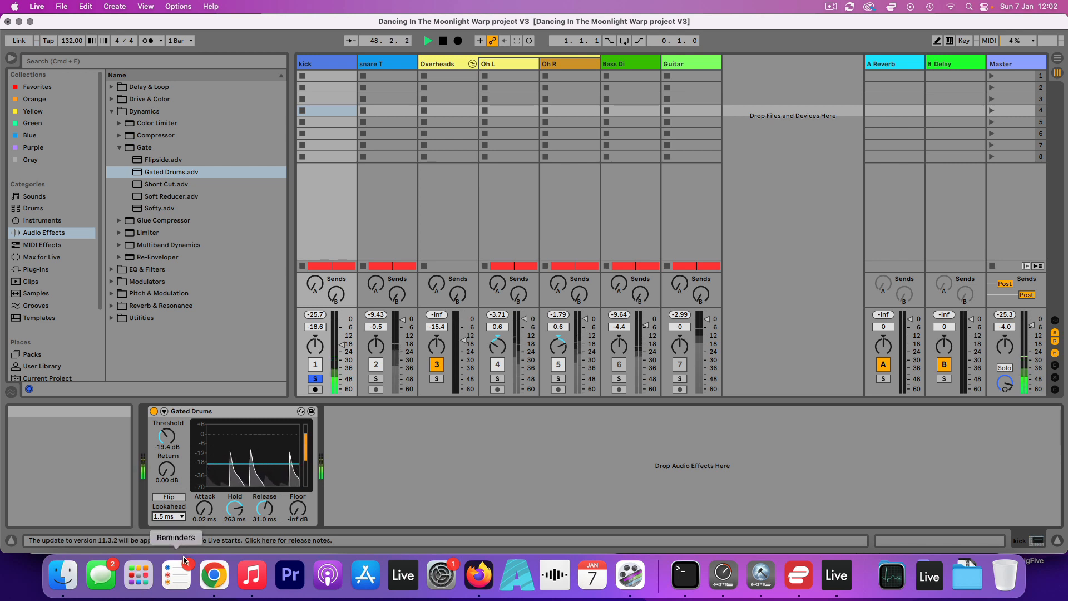
{"action": "left_click", "coordinate": [169, 516]}
{"action": "left_click", "coordinate": [164, 546]}
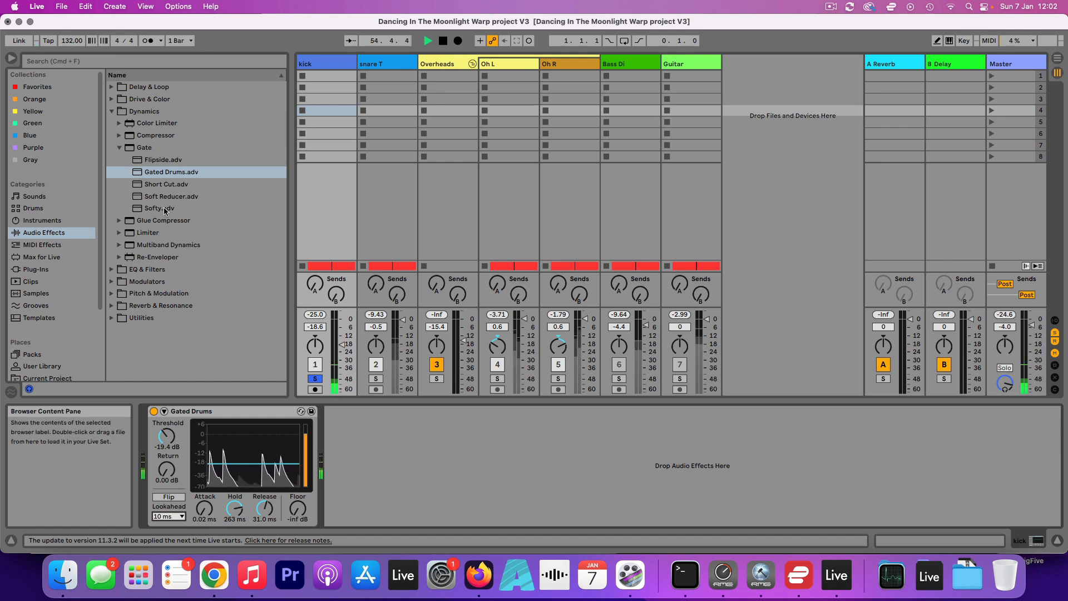
Add the Acoustic Kick Compressor preset after the gate on the kick track.
{"action": "left_click", "coordinate": [119, 148]}
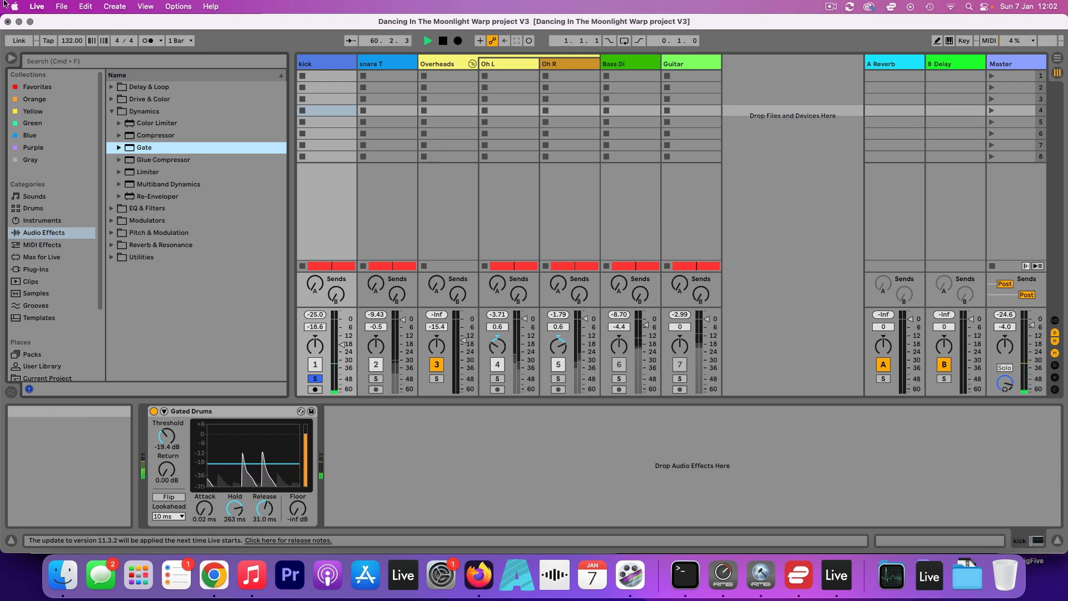
{"action": "left_click", "coordinate": [119, 135]}
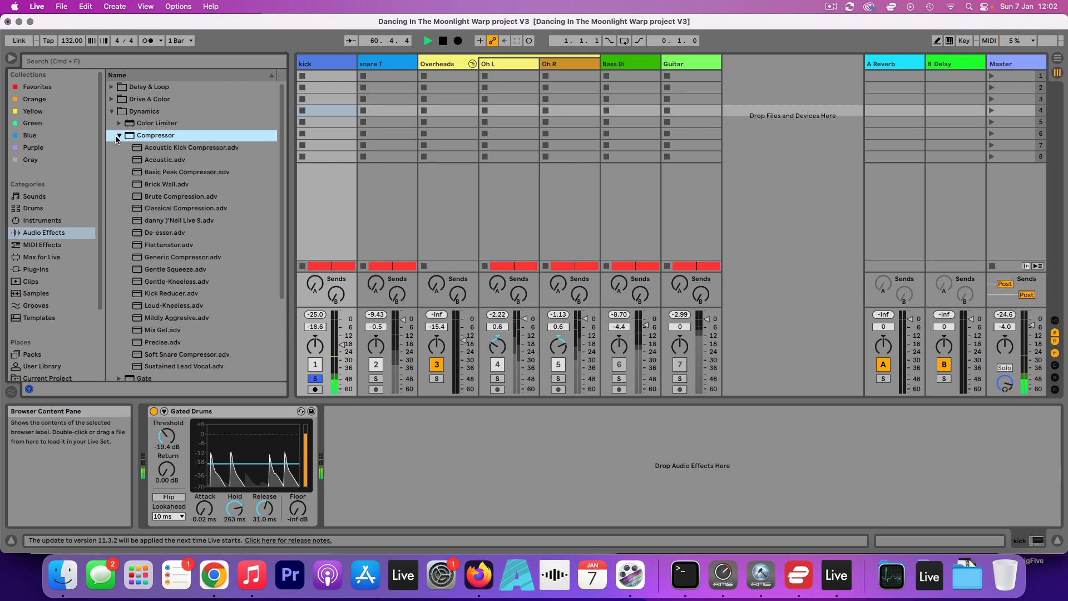
{"action": "left_click", "coordinate": [185, 148]}
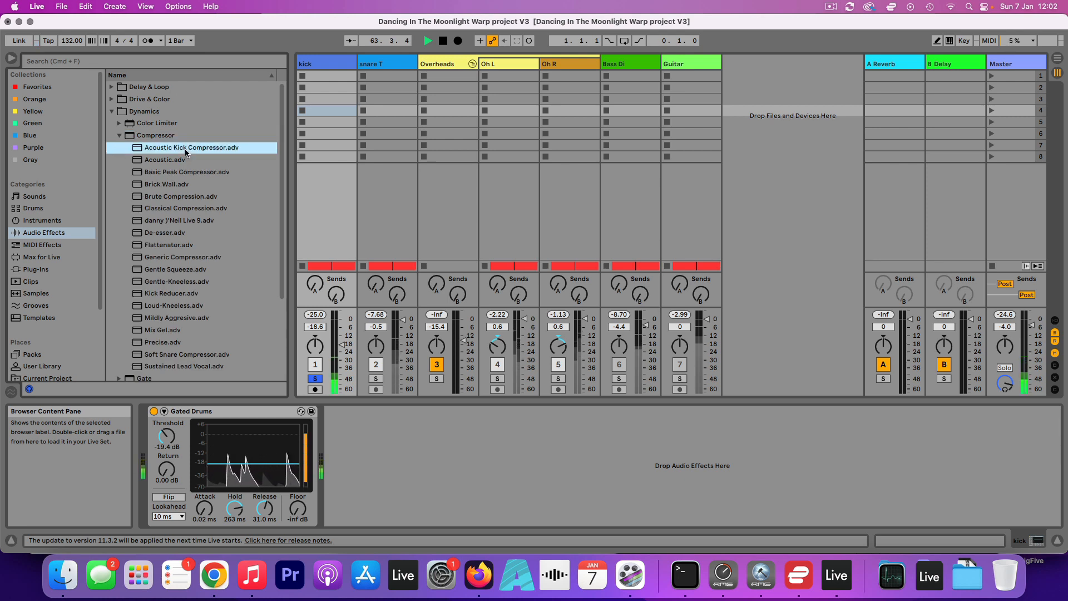
{"action": "left_click_drag", "start_coordinate": [366, 432], "coordinate": [367, 432]}
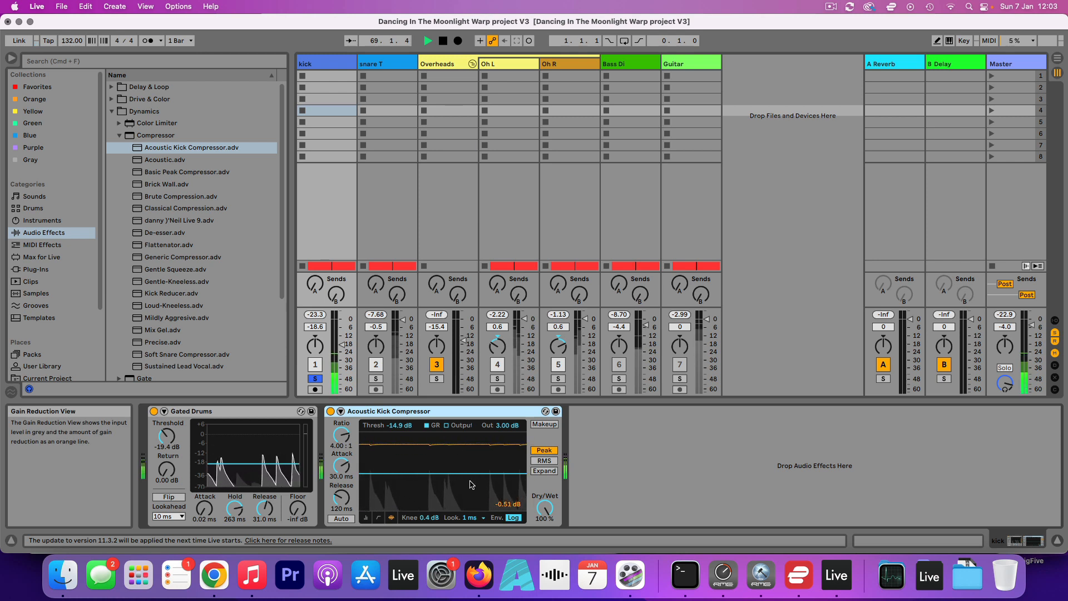
Set the kick compressor's threshold to -27.0 dB and output gain to 1.00 dB, switching it off and on to compare.
{"action": "left_click_drag", "start_coordinate": [468, 474], "coordinate": [467, 489]}
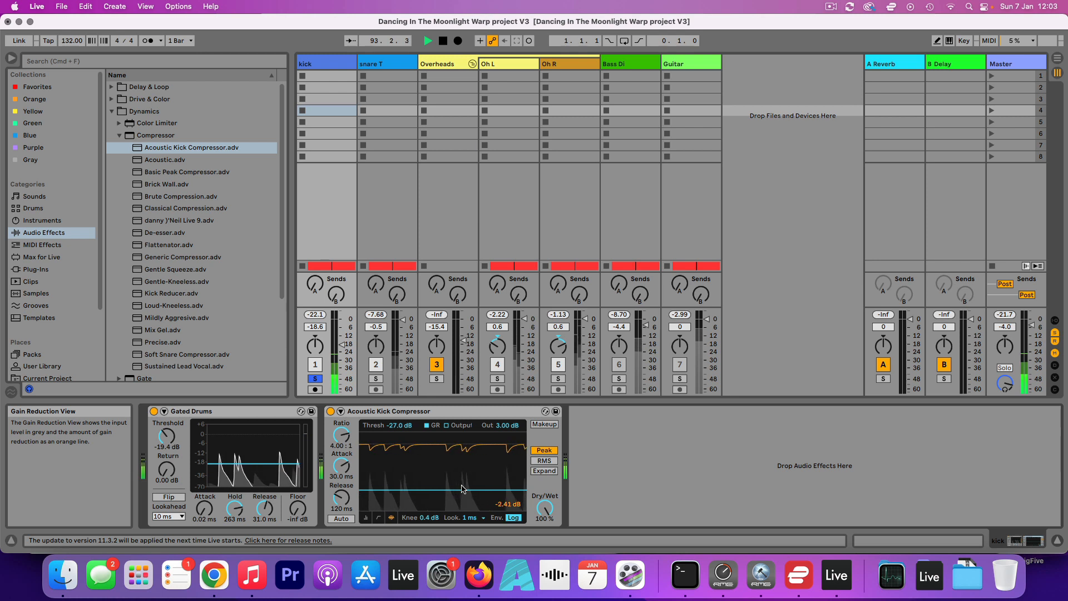
{"action": "left_click", "coordinate": [329, 412]}
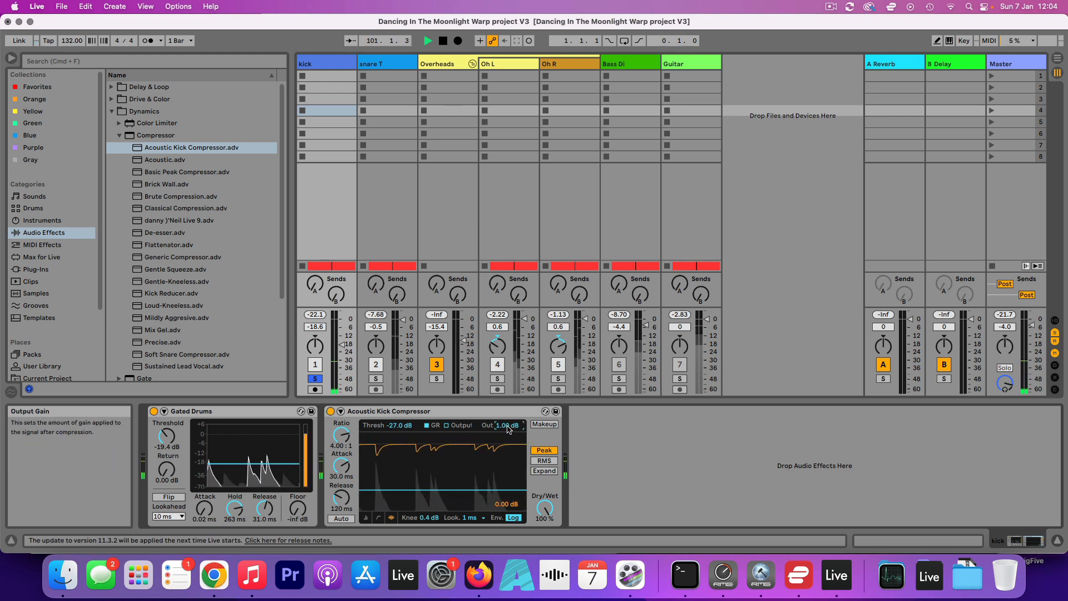
{"action": "left_click", "coordinate": [330, 412]}
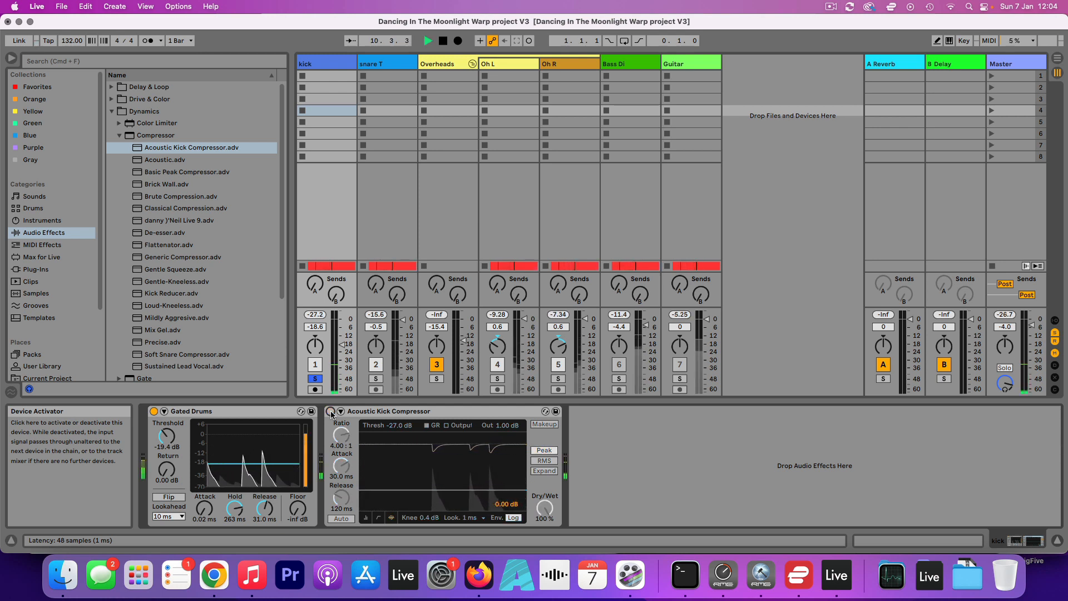
{"action": "left_click", "coordinate": [331, 411]}
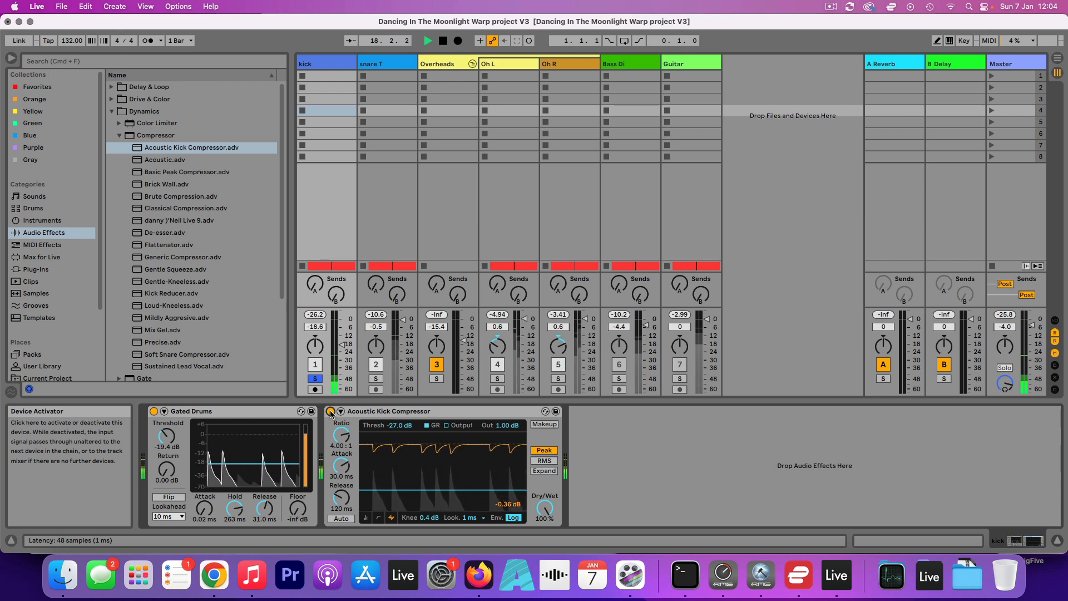
Add an EQ Eight after the compressor on the kick track.
{"action": "left_click", "coordinate": [118, 136]}
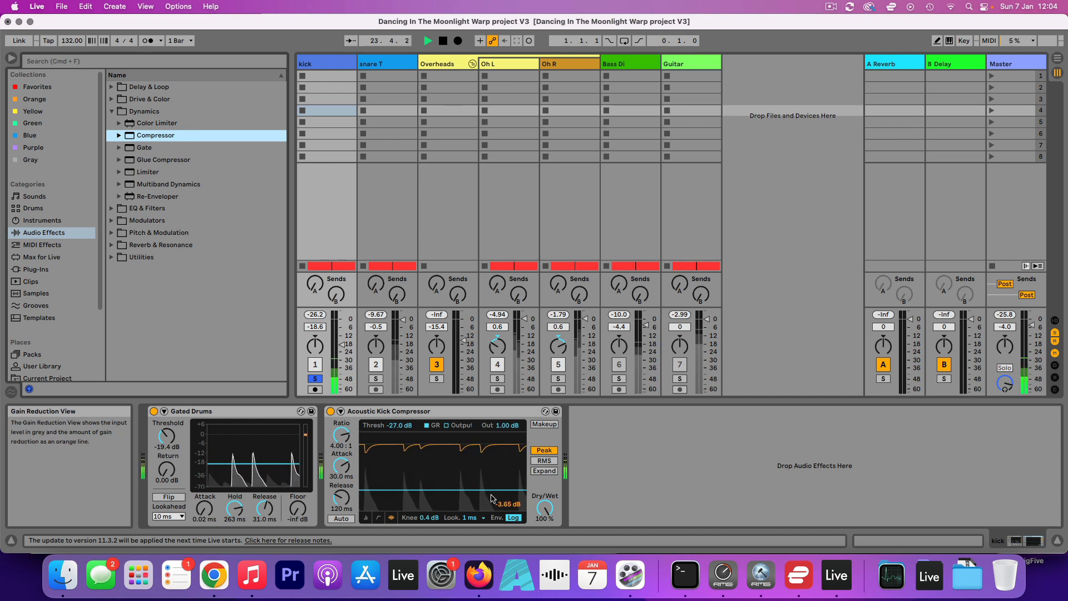
{"action": "left_click", "coordinate": [114, 210]}
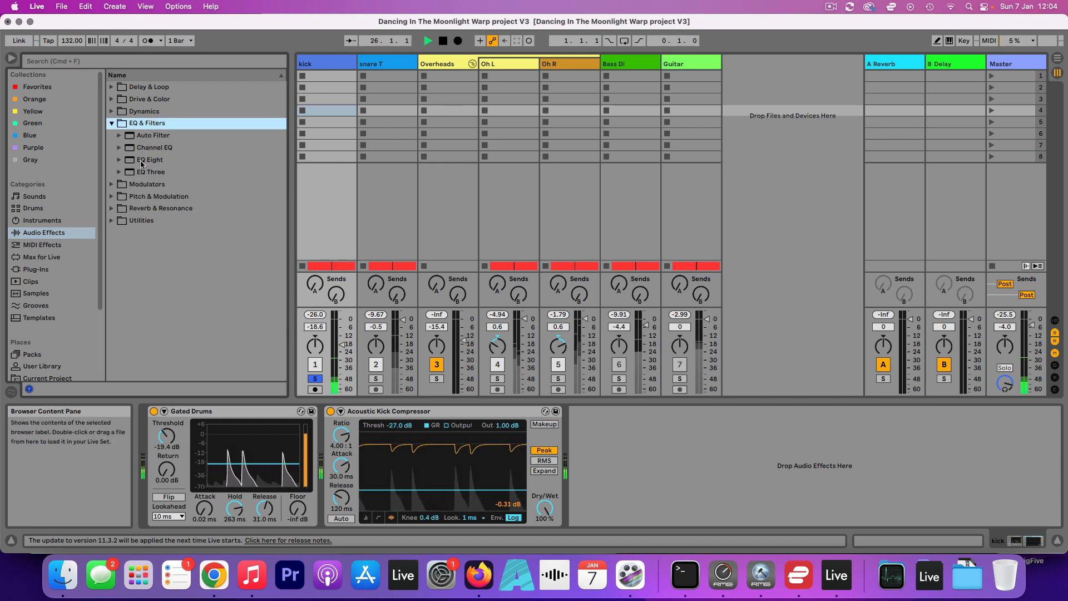
{"action": "left_click_drag", "start_coordinate": [143, 165], "coordinate": [612, 473]}
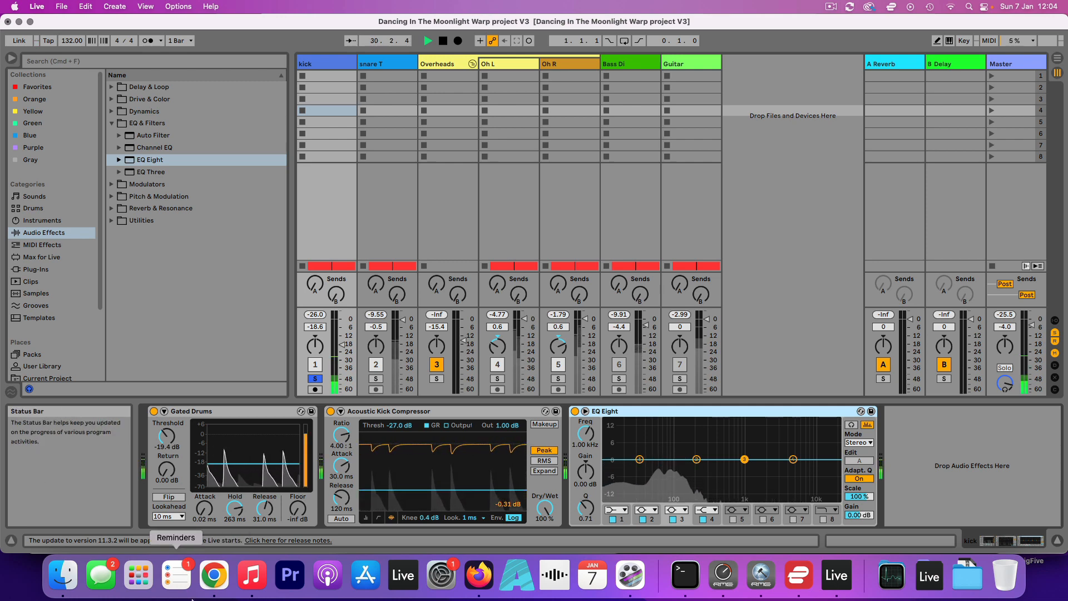
Switch to Chrome and search Google for "interactive eq chart".
{"action": "left_click", "coordinate": [214, 575]}
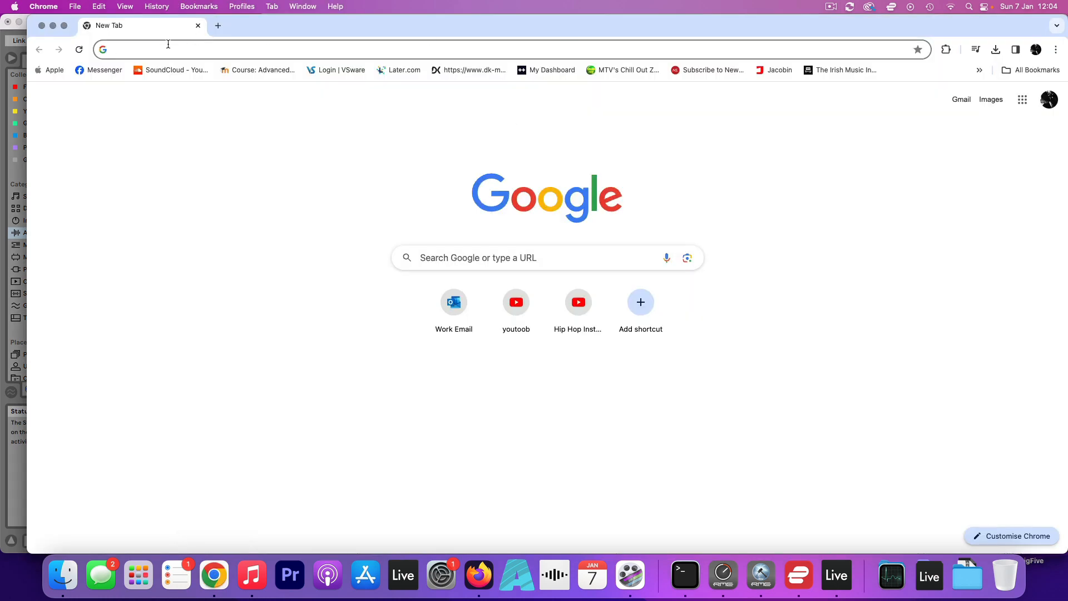
{"action": "type", "text": "inter"}
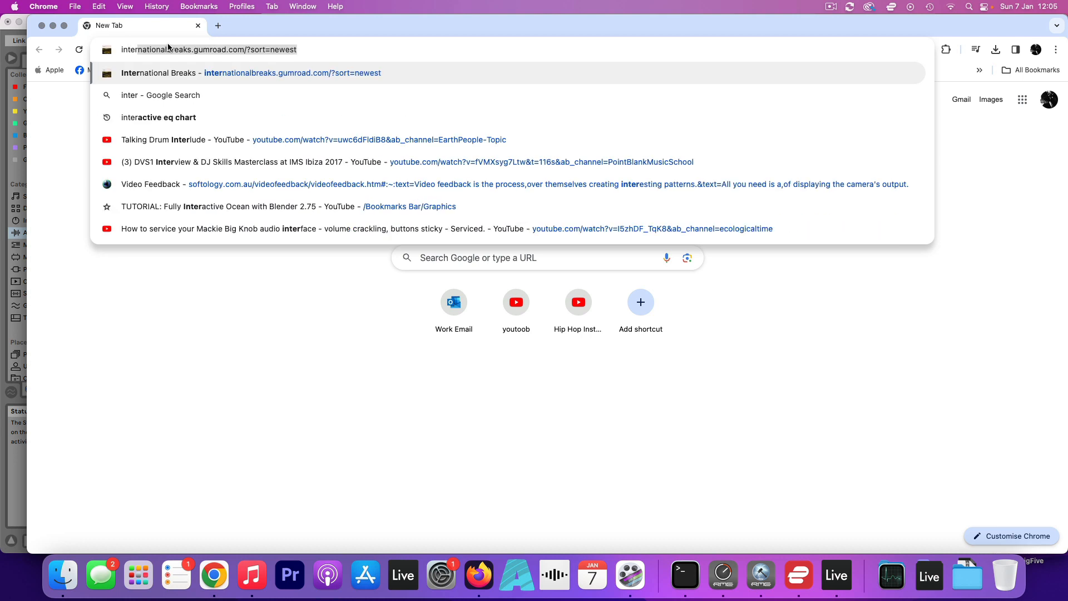
{"action": "type", "text": "ac"}
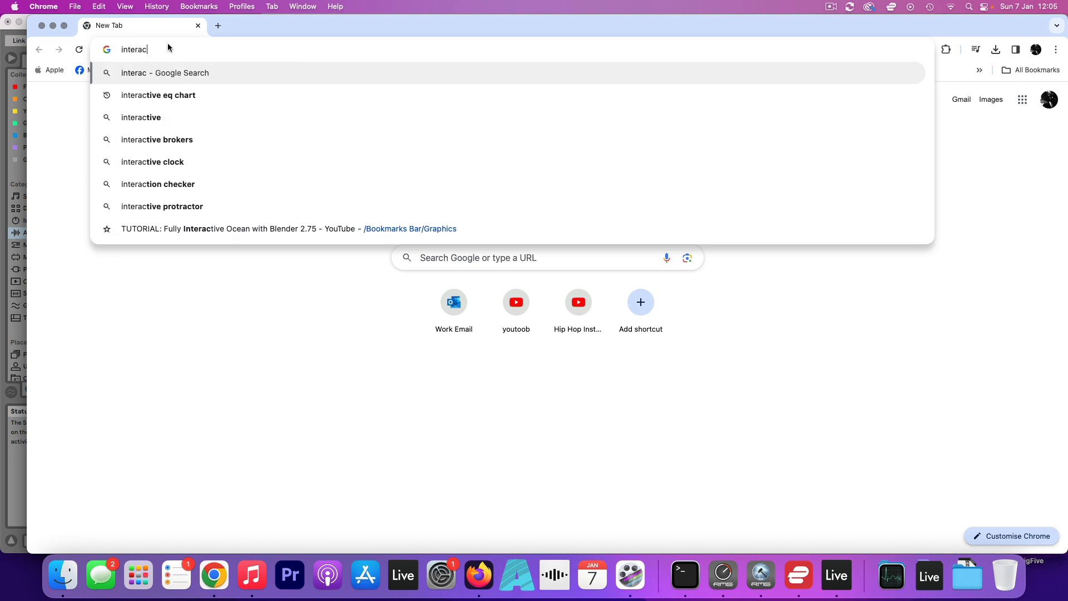
{"action": "type", "text": "tive eq c"}
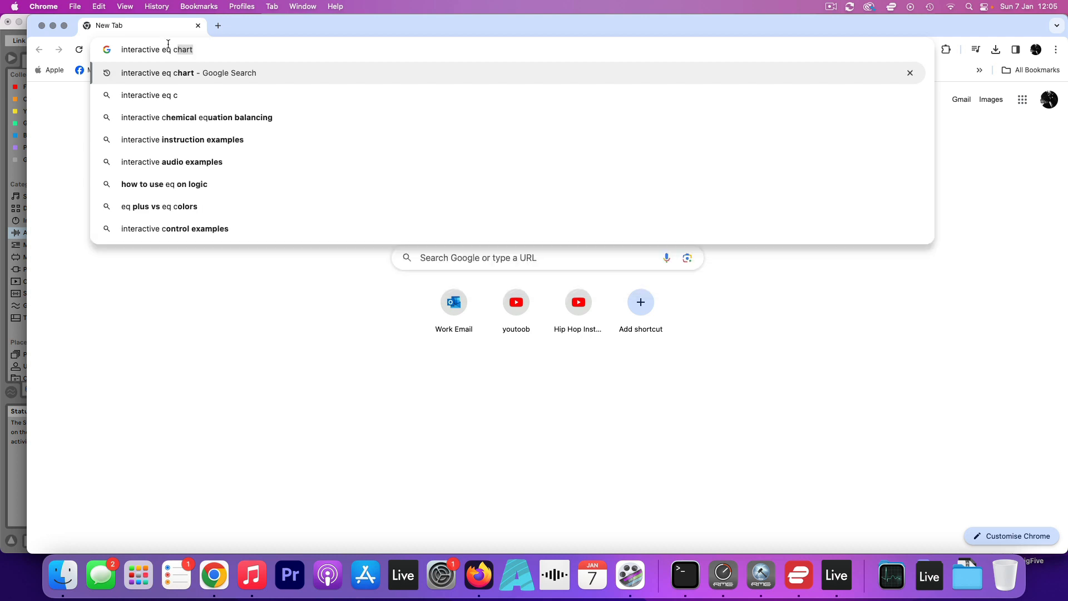
{"action": "key", "text": "BackSpace"}
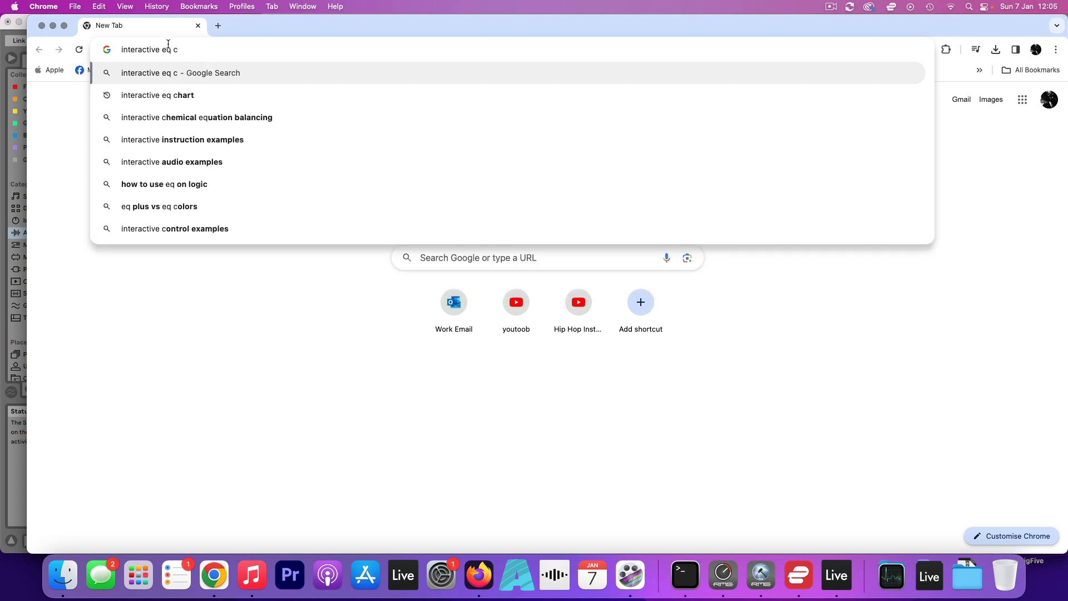
{"action": "left_click", "coordinate": [179, 94]}
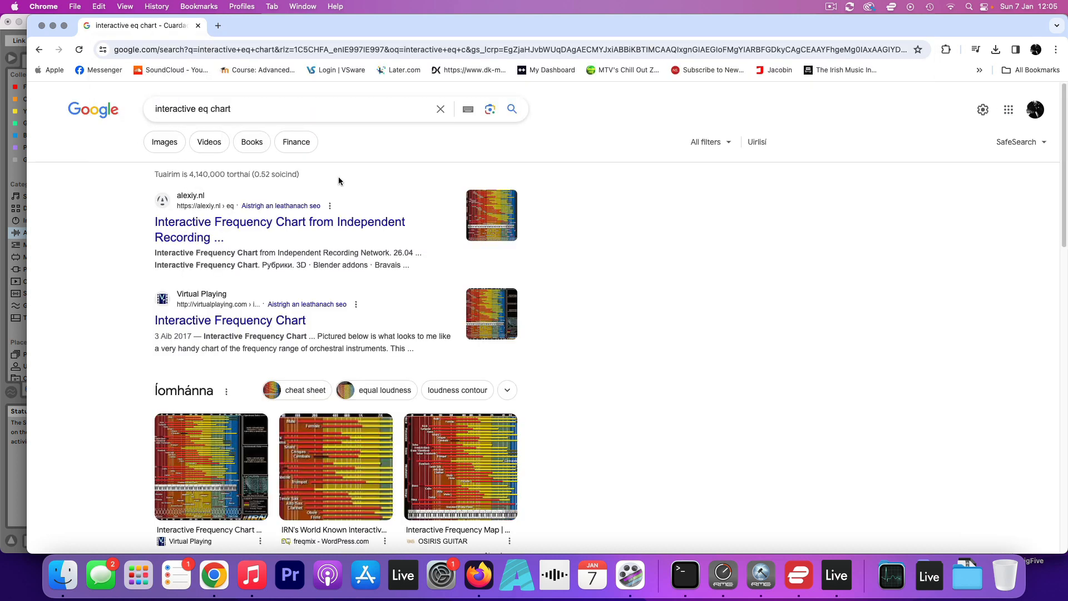
Open the interactive version of the Interactive Frequency Chart by way of the Virtual Playing image result.
{"action": "left_click", "coordinate": [211, 466]}
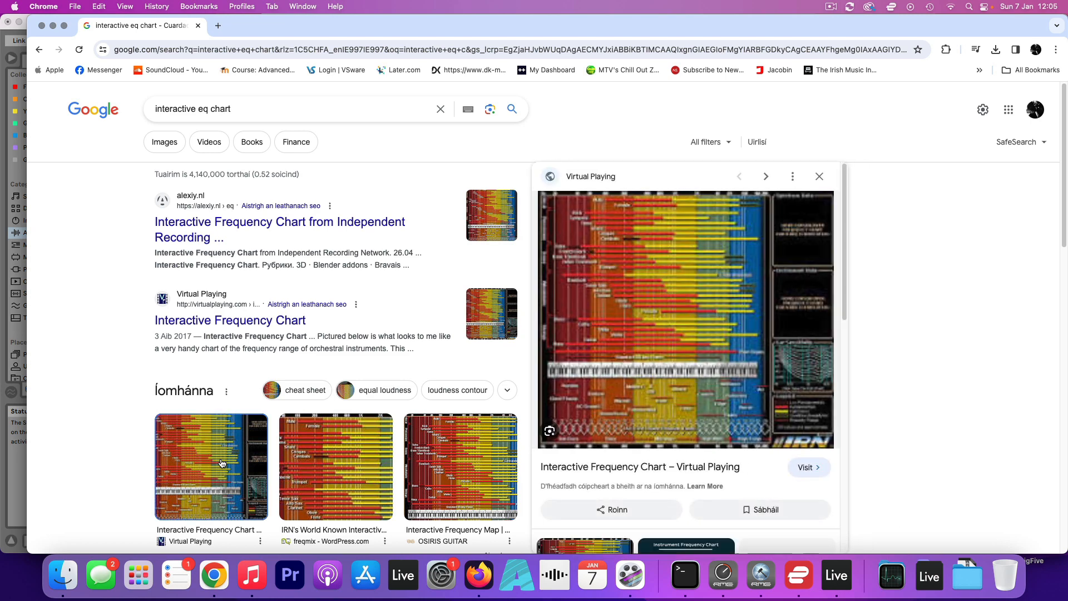
{"action": "left_click", "coordinate": [681, 308]}
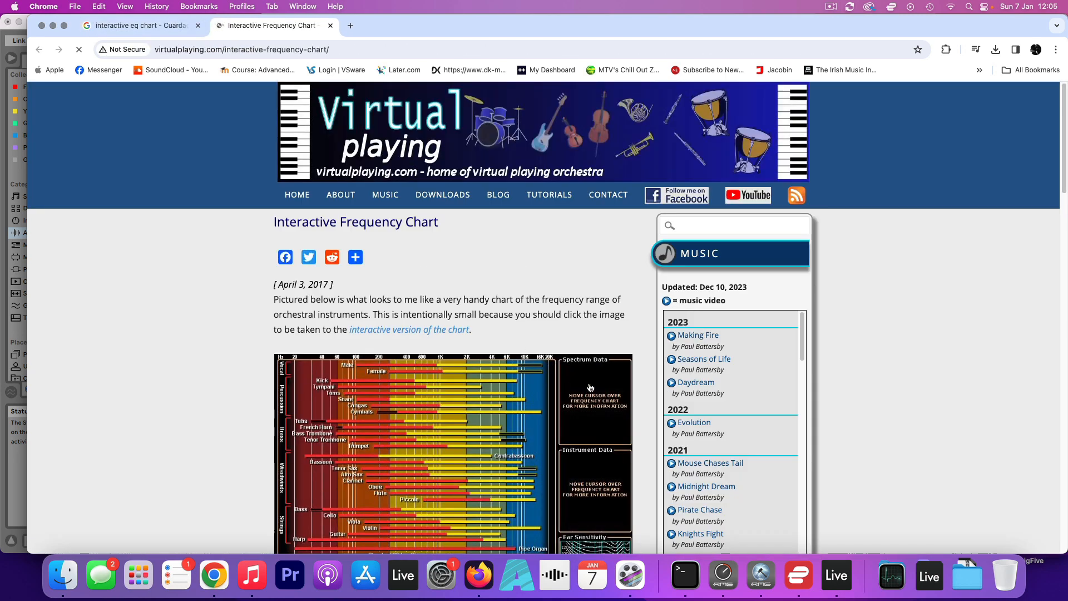
{"action": "left_click", "coordinate": [419, 405]}
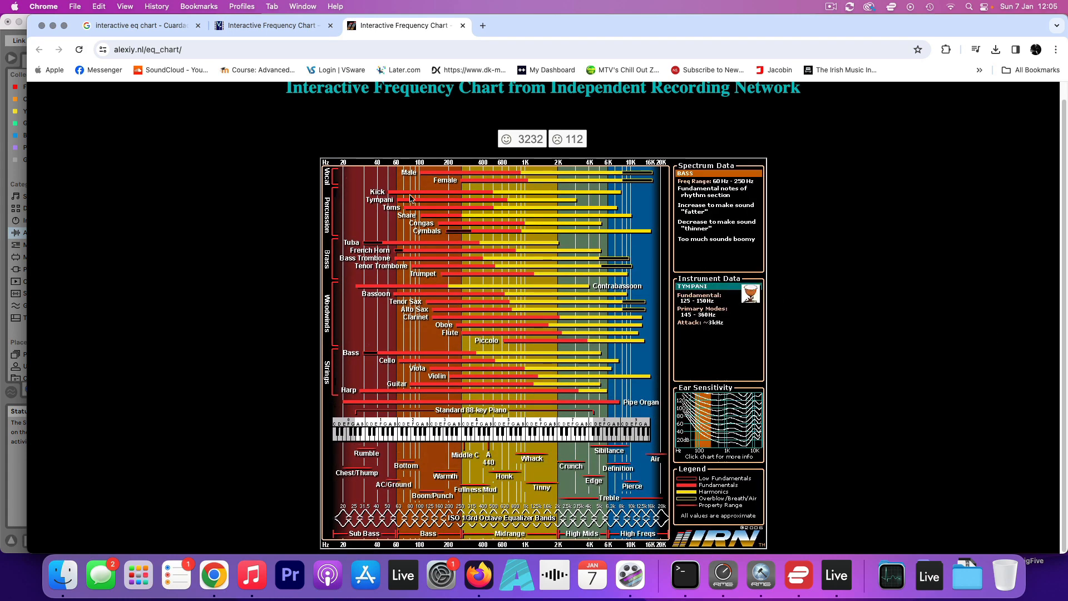
Return briefly to Live with playback stopped, and examine the kick drum's frequency data on the chart in Chrome.
{"action": "left_click", "coordinate": [392, 598]}
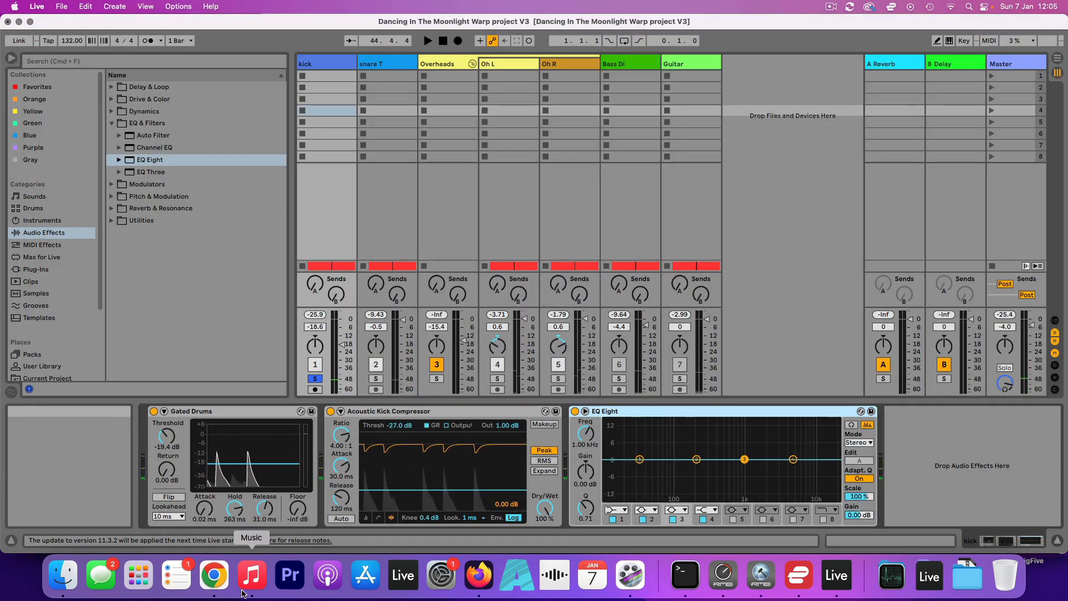
{"action": "left_click", "coordinate": [214, 575]}
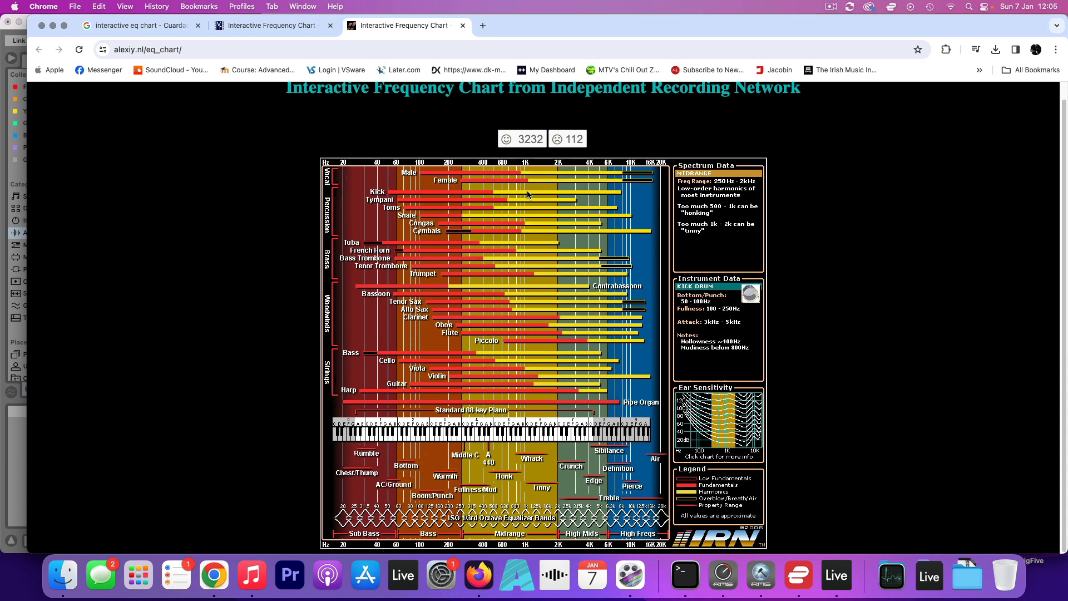
{"action": "mouse_move", "coordinate": [530, 199]}
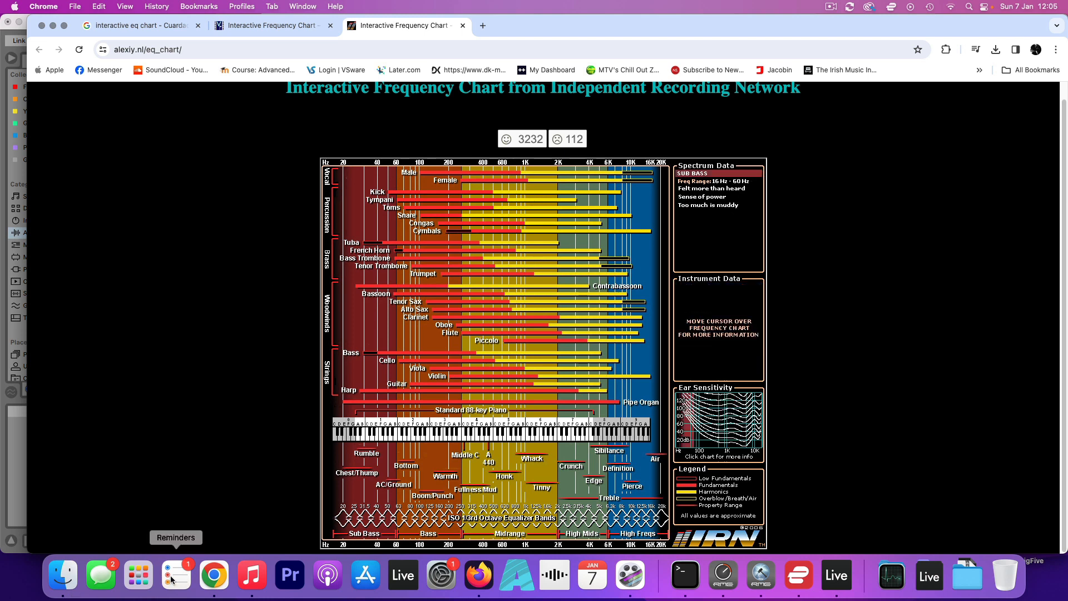
Switch back to Live, start playback, boost the kick EQ's first band around 100 Hz and set band 2 to 375 Hz at -0.12 dB.
{"action": "left_click", "coordinate": [10, 458]}
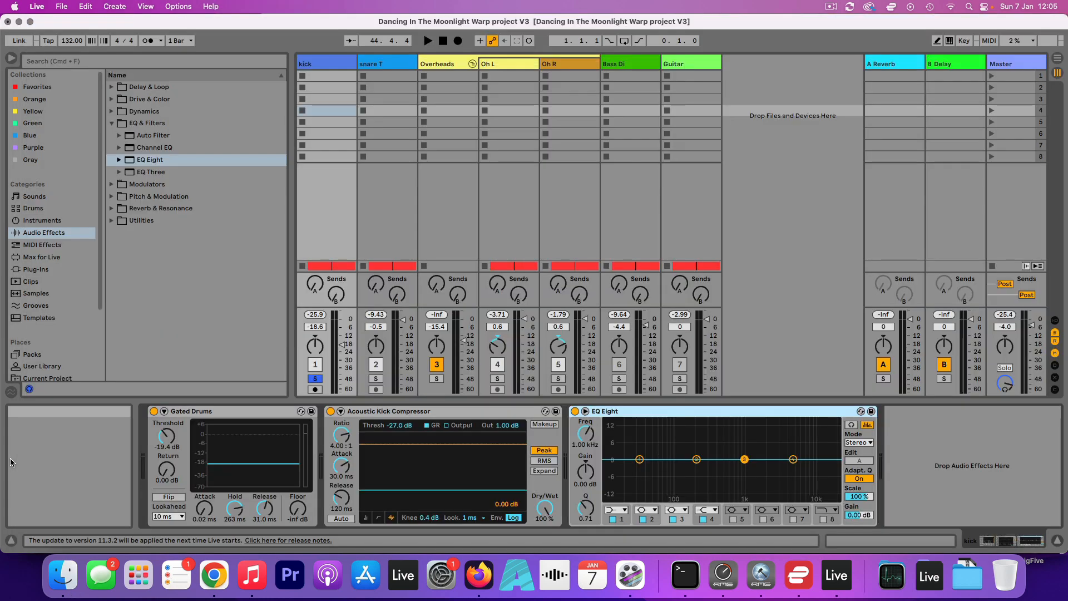
{"action": "key", "text": "space"}
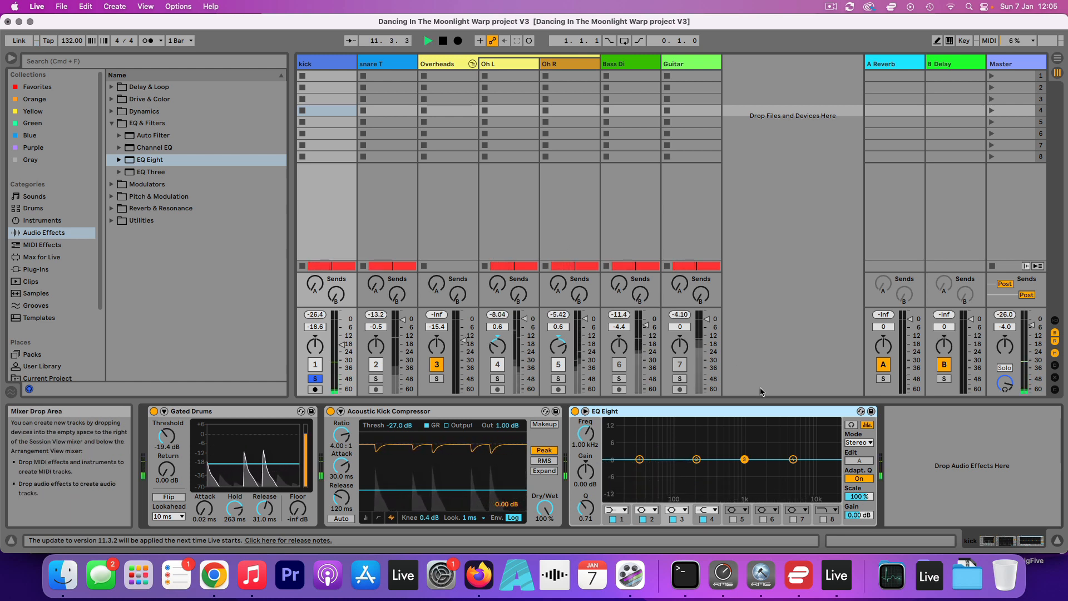
{"action": "left_click_drag", "start_coordinate": [639, 459], "coordinate": [675, 443]}
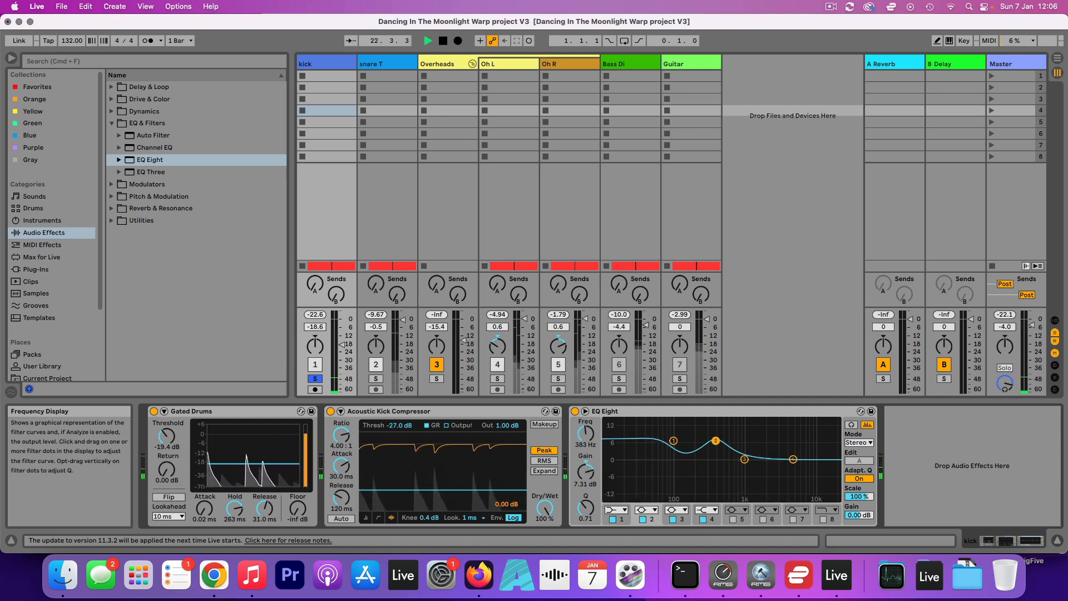
{"action": "left_click_drag", "start_coordinate": [715, 440], "coordinate": [714, 474]}
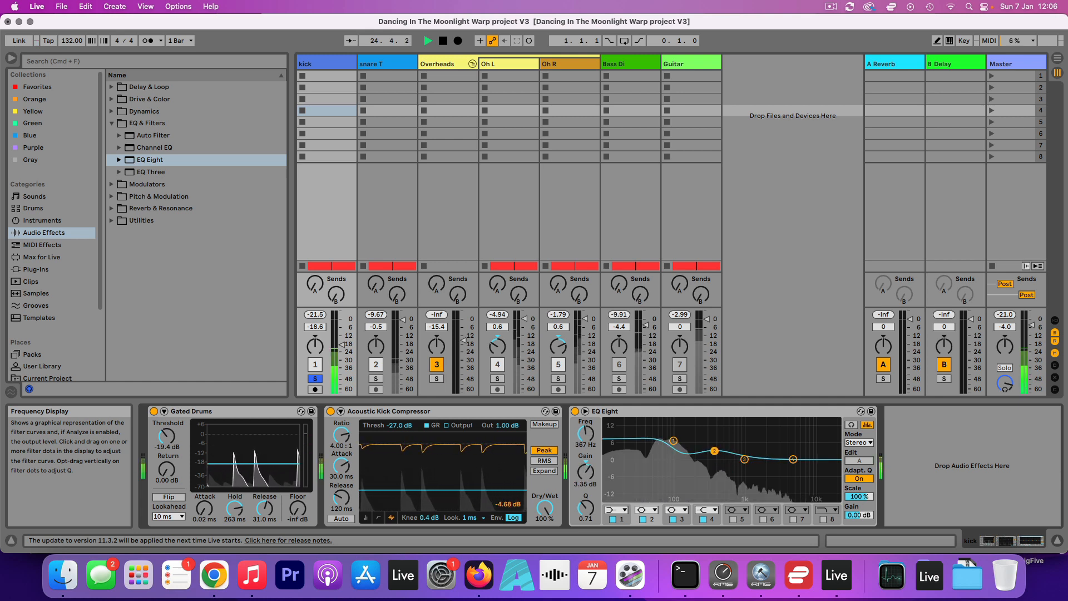
{"action": "left_click_drag", "start_coordinate": [714, 454], "coordinate": [716, 460]}
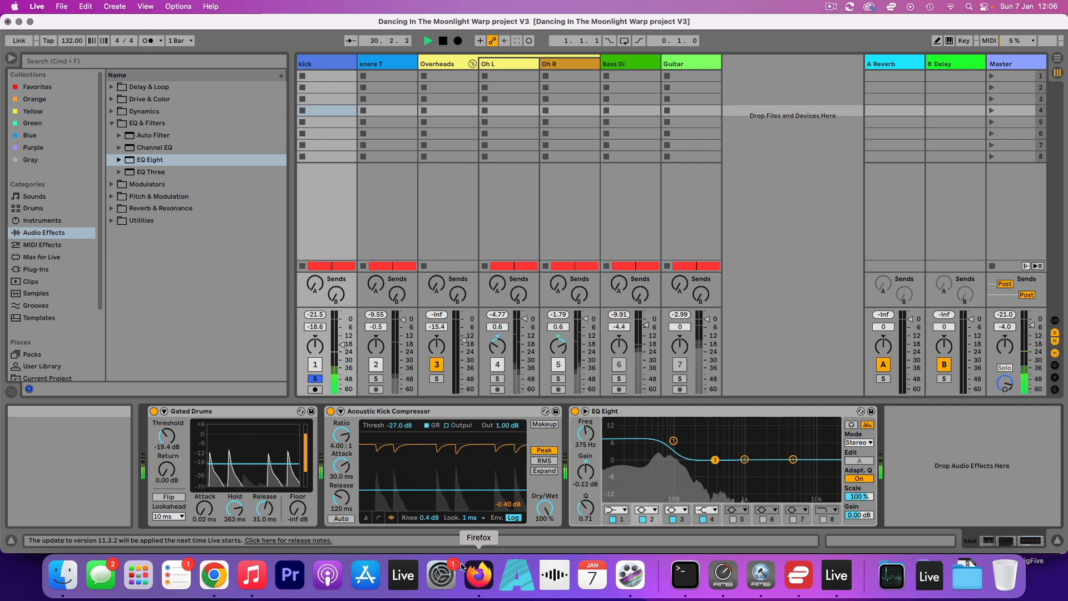
Check the kick's range on the frequency chart in Chrome, return to Live and set the kick EQ's band 3 to 3.75 kHz at 1.36 dB.
{"action": "left_click", "coordinate": [214, 576]}
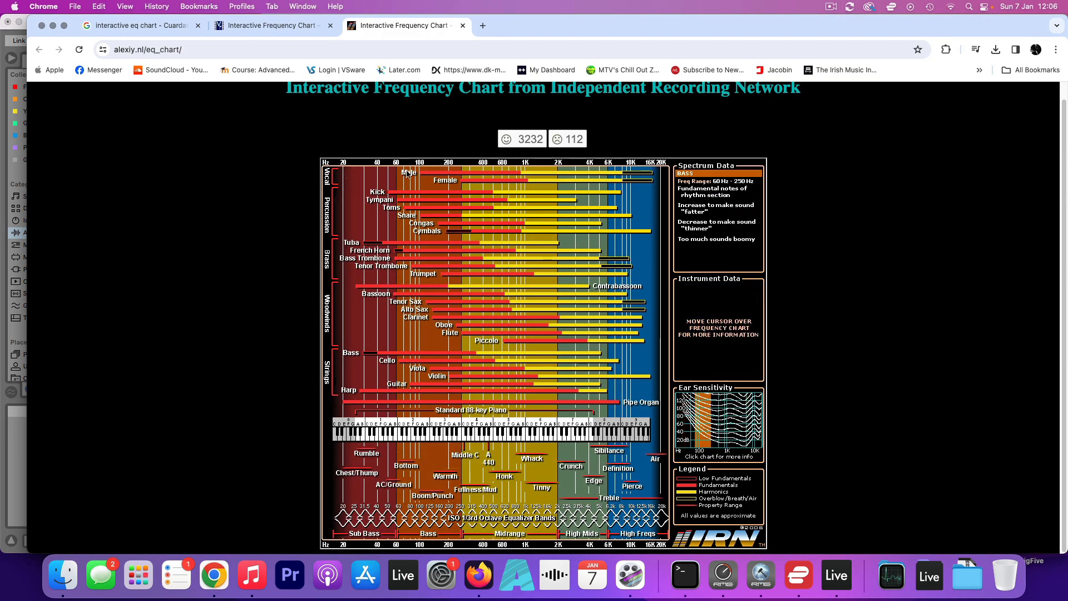
{"action": "mouse_move", "coordinate": [418, 196]}
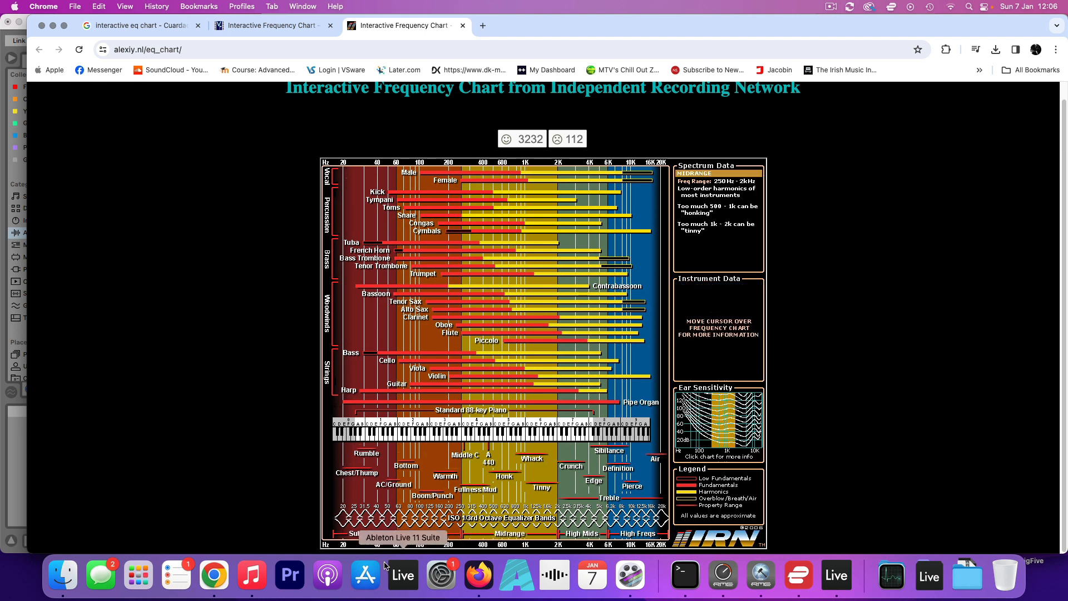
{"action": "right_click", "coordinate": [404, 574]}
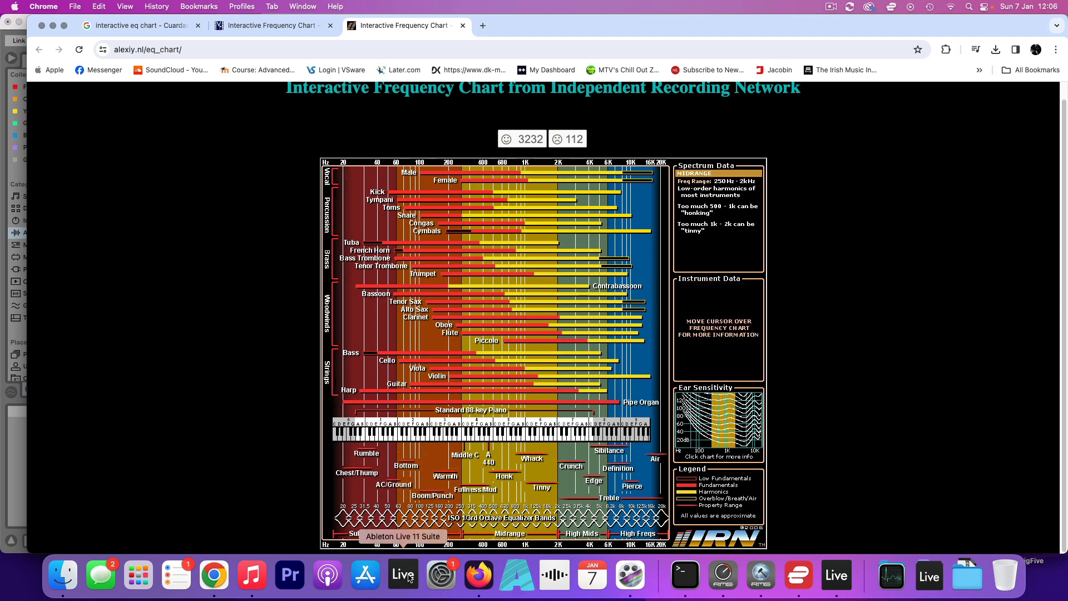
{"action": "left_click", "coordinate": [403, 572]}
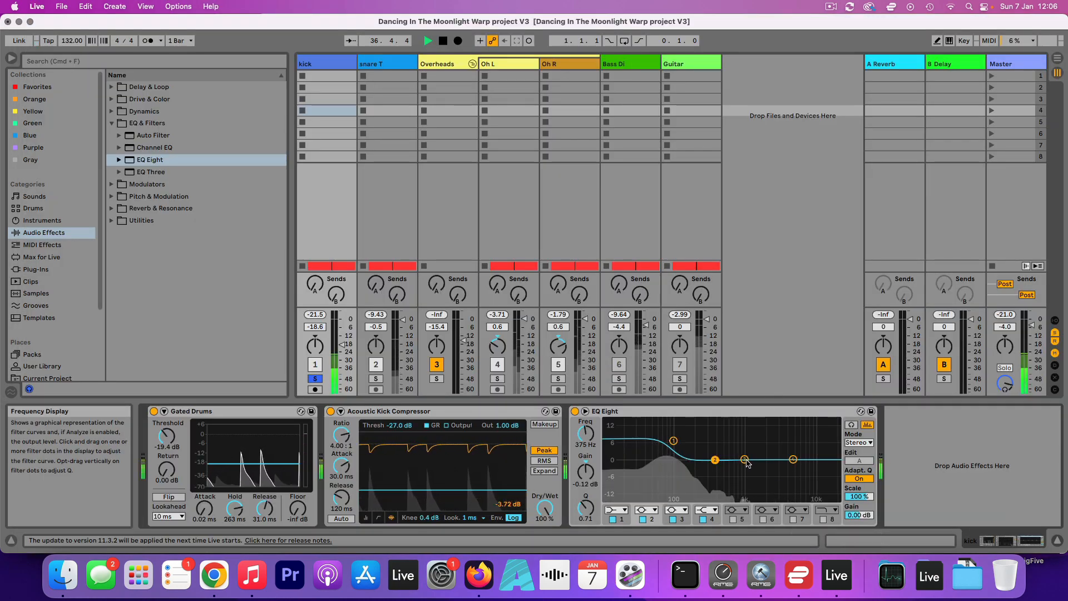
{"action": "left_click_drag", "start_coordinate": [747, 464], "coordinate": [784, 456]}
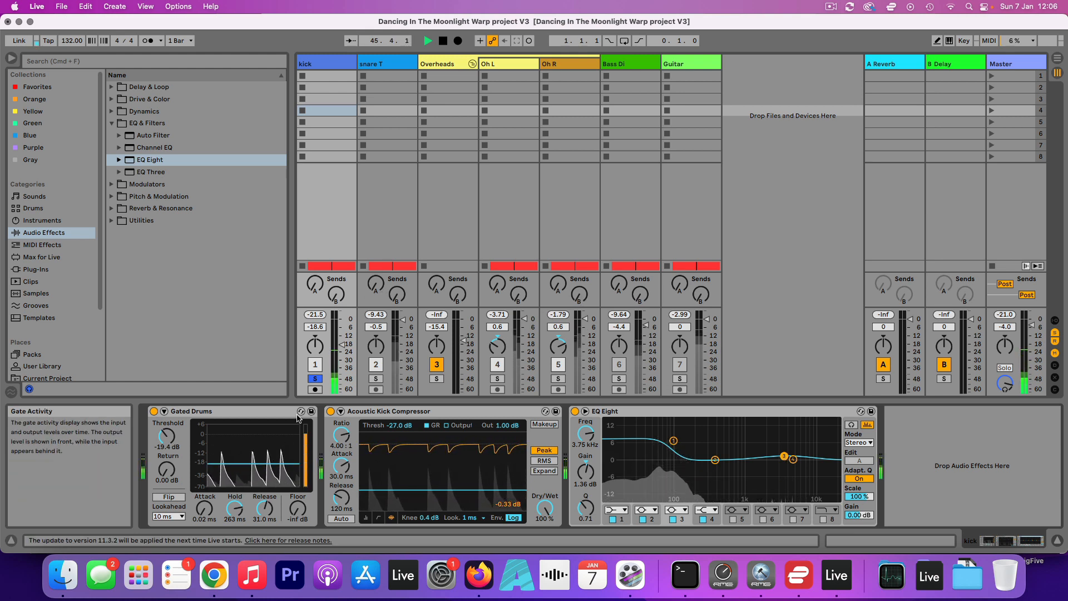
Solo the snare T track and add the Gated Drums gate preset to it.
{"action": "left_click", "coordinate": [376, 378]}
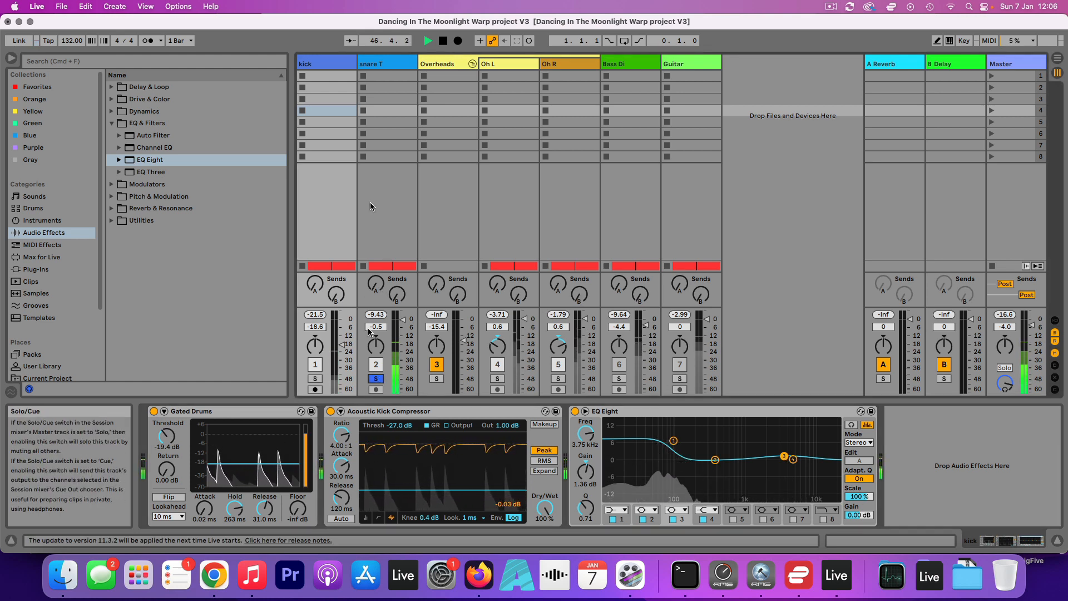
{"action": "left_click", "coordinate": [378, 65]}
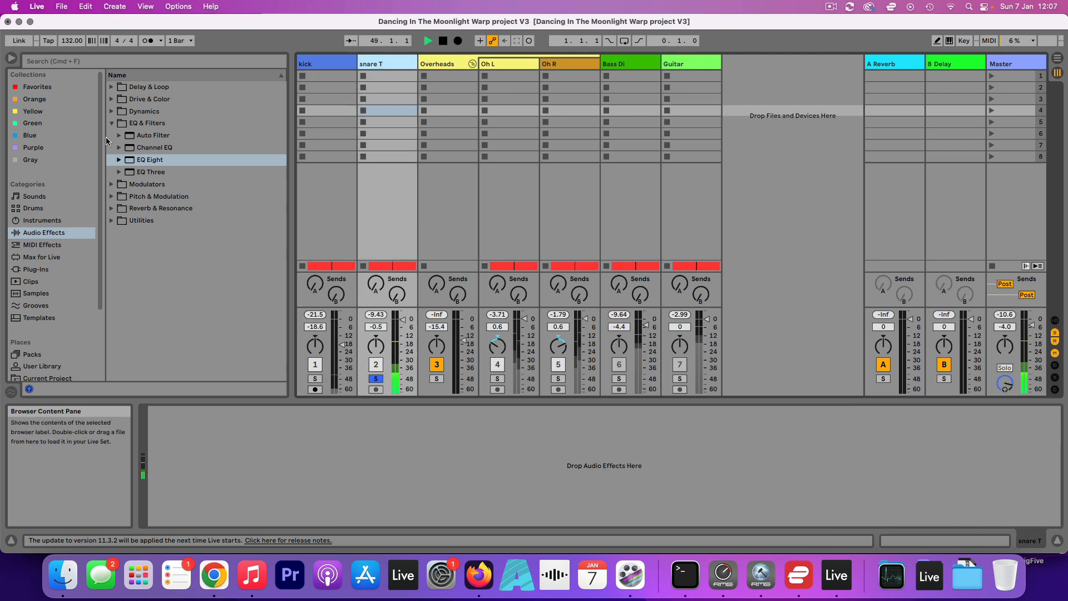
{"action": "left_click", "coordinate": [113, 111]}
{"action": "left_click", "coordinate": [141, 149]}
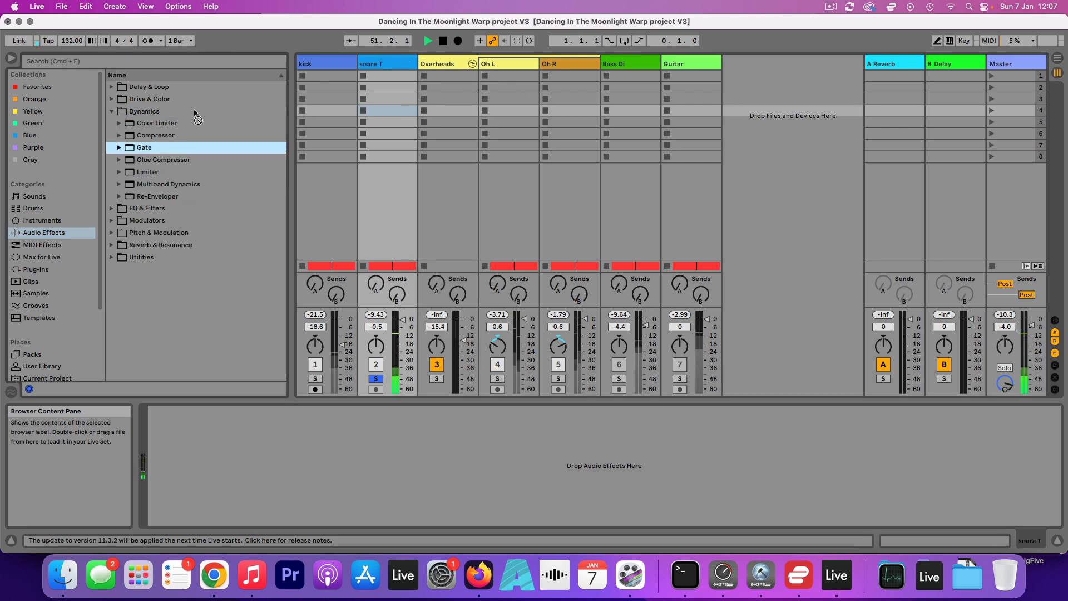
{"action": "left_click", "coordinate": [119, 147]}
{"action": "left_click_drag", "start_coordinate": [185, 171], "coordinate": [389, 62]}
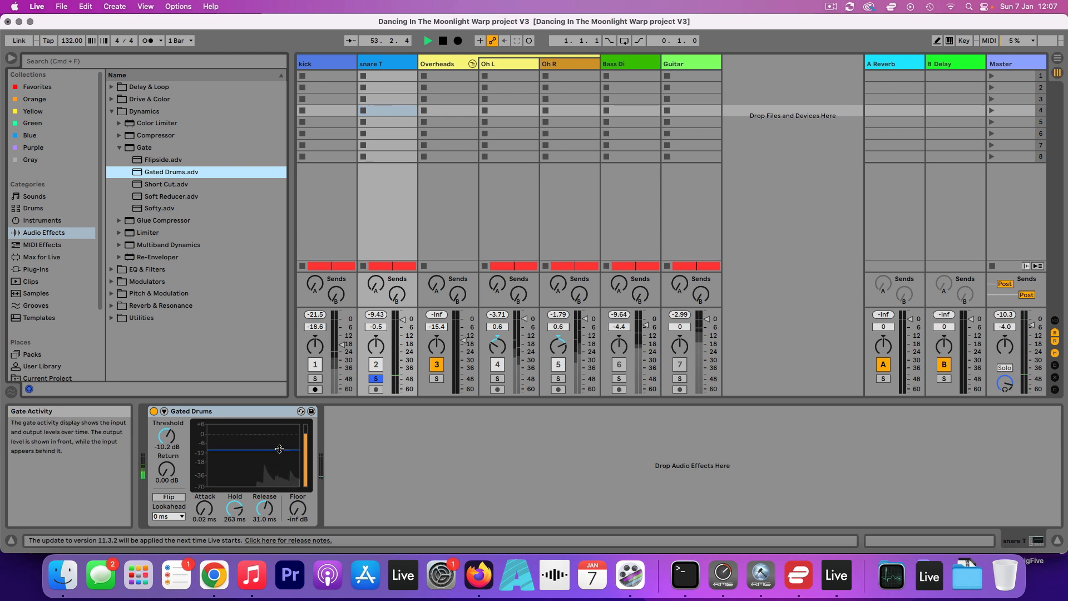
Set the snare gate's threshold to -26.1 dB and compare the snare in the full mix and soloed.
{"action": "left_click_drag", "start_coordinate": [253, 449], "coordinate": [253, 470]}
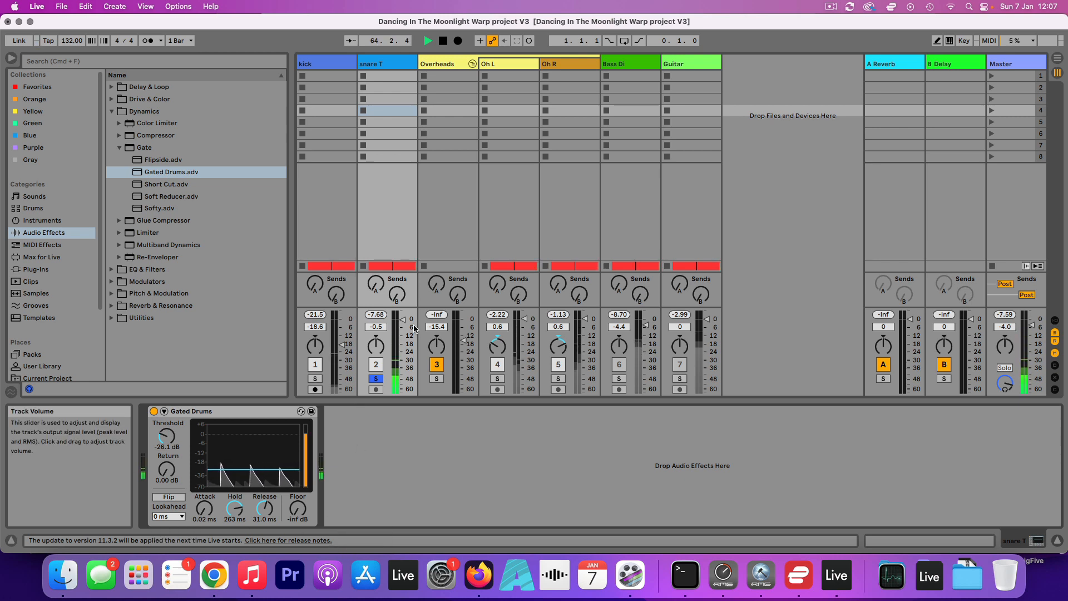
{"action": "left_click", "coordinate": [376, 379]}
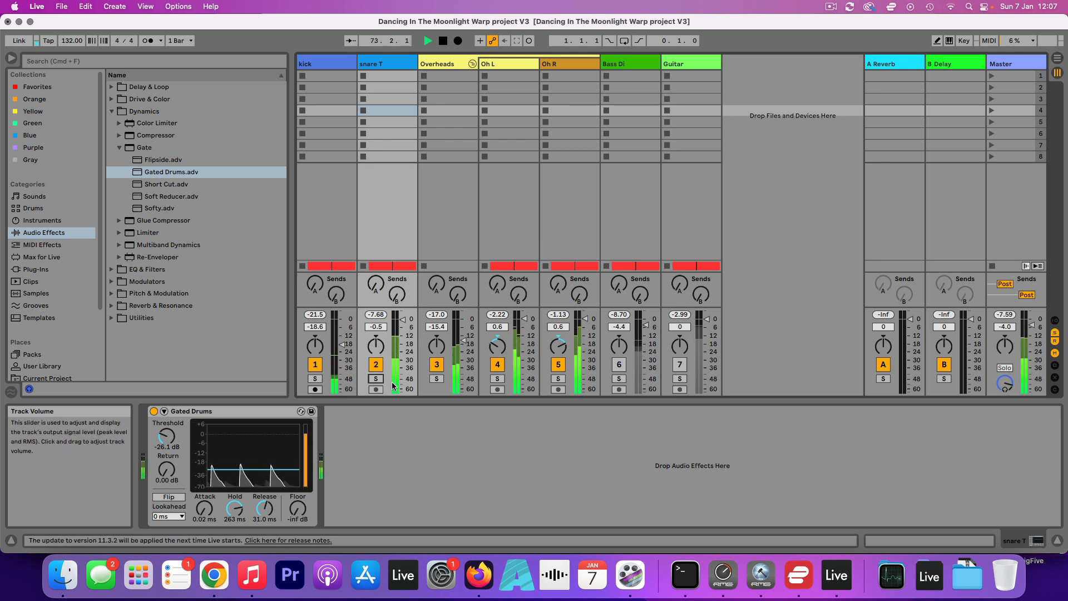
{"action": "left_click", "coordinate": [377, 379]}
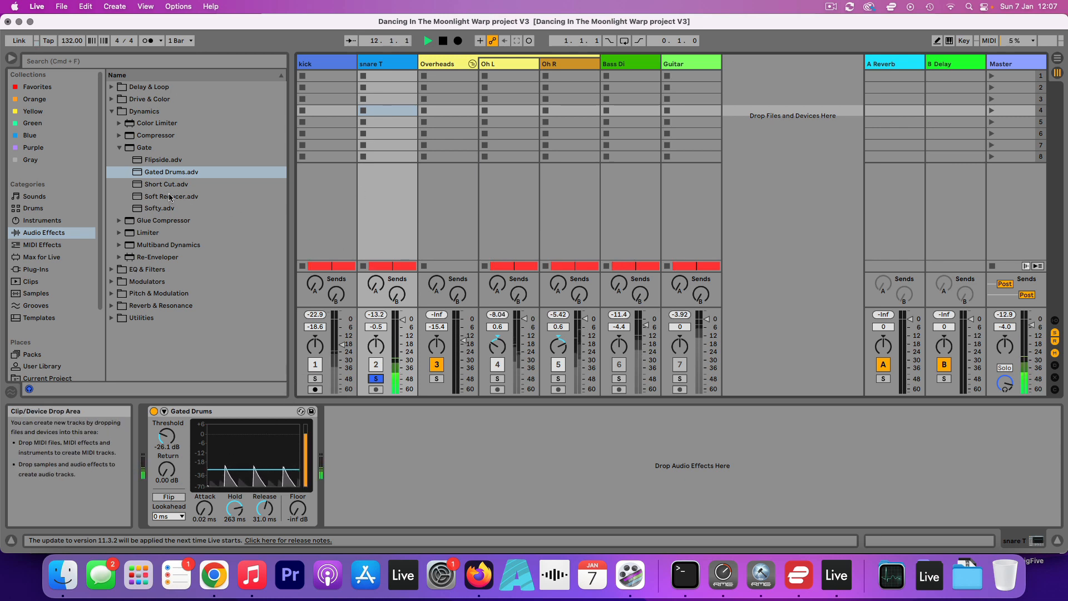
Add the Precise compressor preset after the snare's gate and compare the sound with it bypassed and active.
{"action": "left_click", "coordinate": [119, 147]}
{"action": "left_click", "coordinate": [118, 136]}
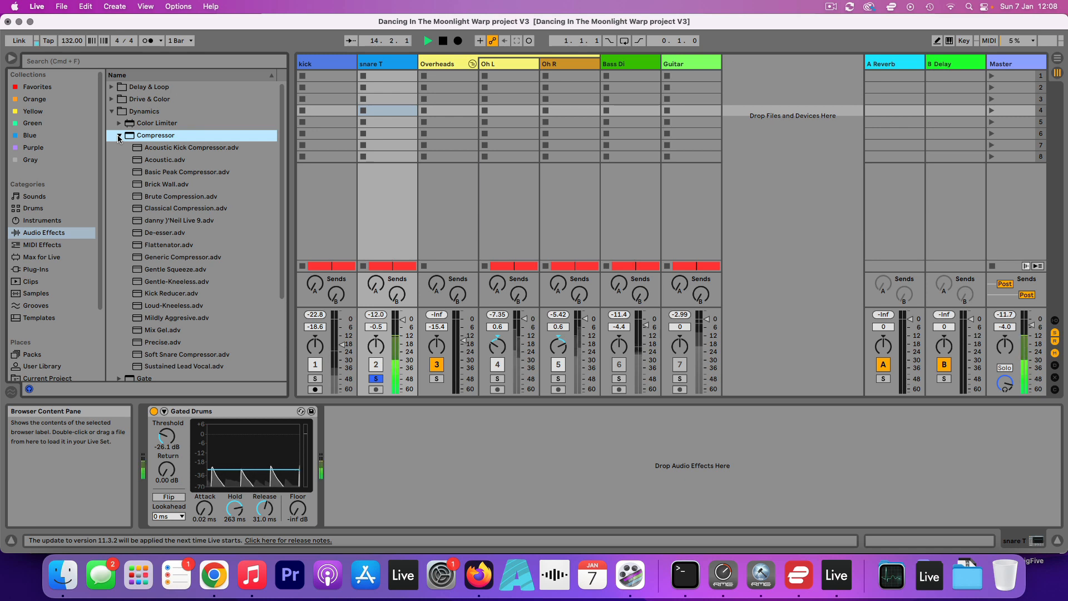
{"action": "left_click_drag", "start_coordinate": [163, 342], "coordinate": [357, 488]}
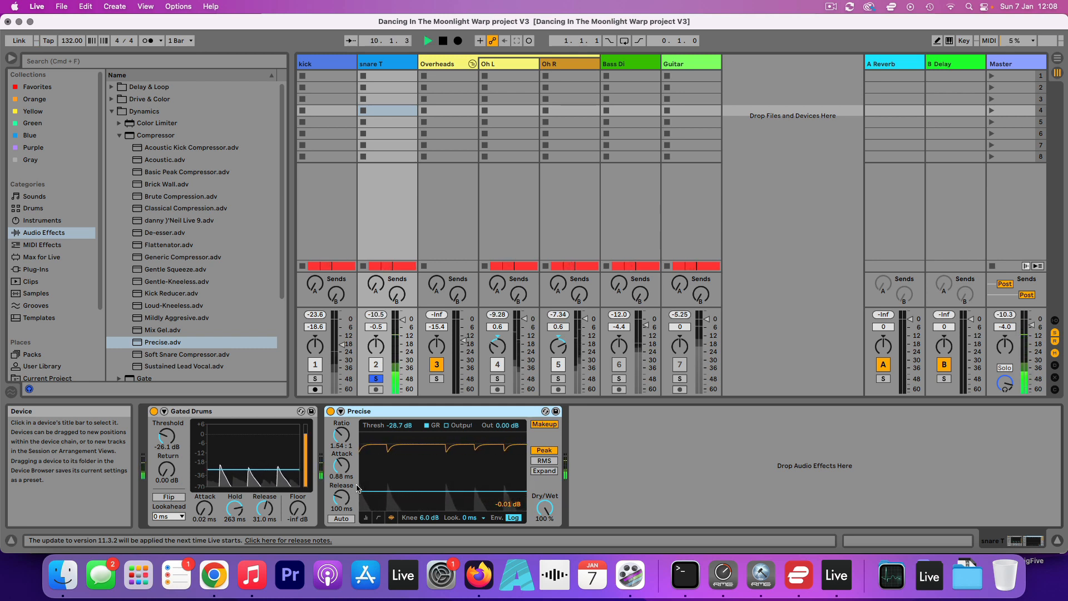
{"action": "left_click", "coordinate": [330, 412]}
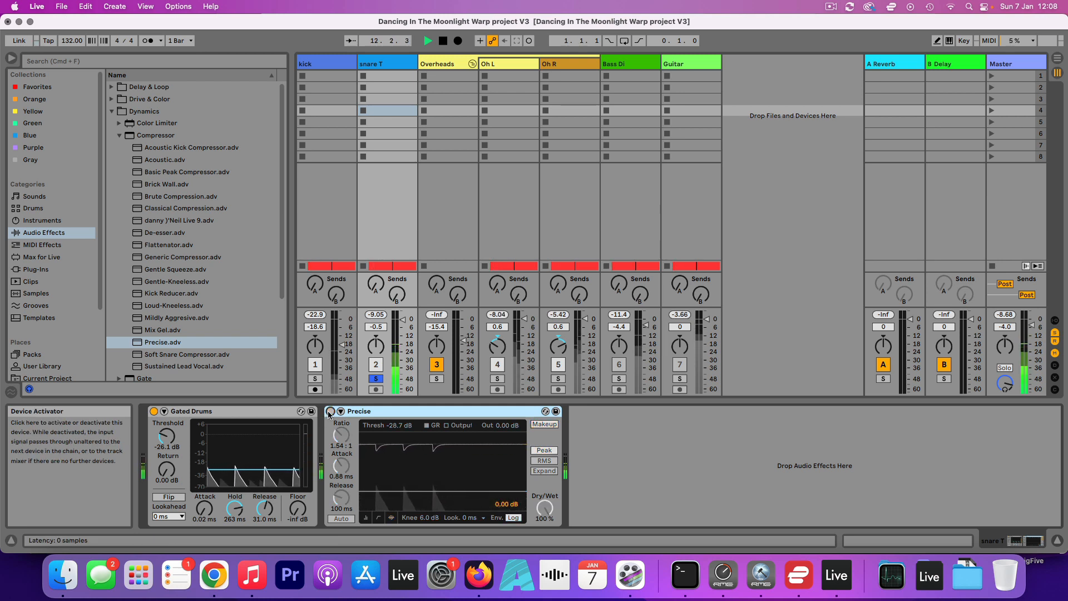
{"action": "left_click", "coordinate": [331, 411]}
Set the Precise compressor's output gain to -4.00 dB with playback stopped, and compare the playing snare with the compressor bypassed and active.
{"action": "key", "text": "space"}
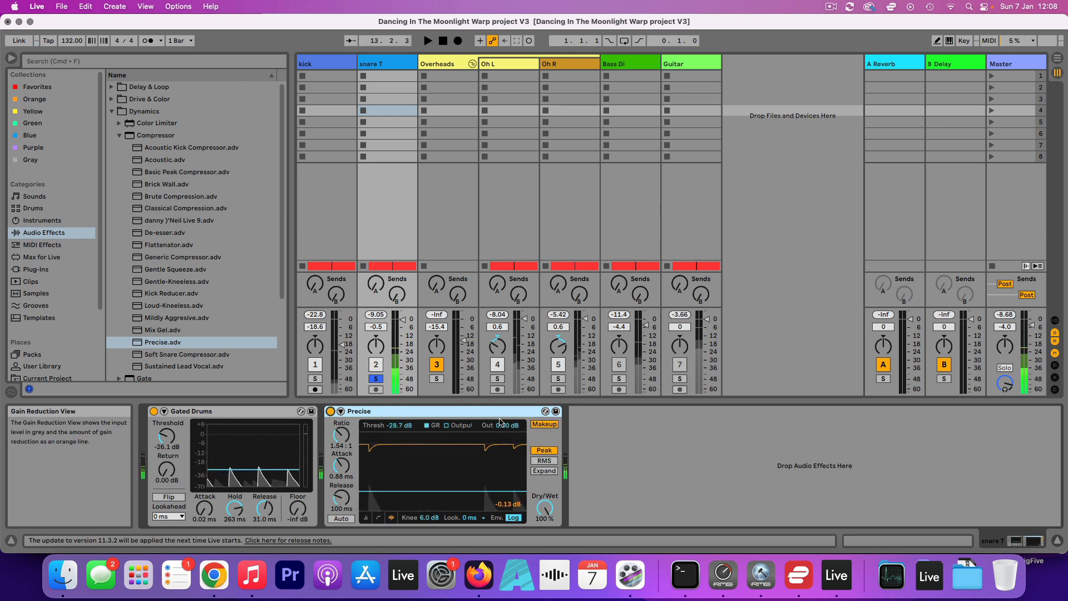
{"action": "left_click_drag", "start_coordinate": [508, 426], "coordinate": [507, 437]}
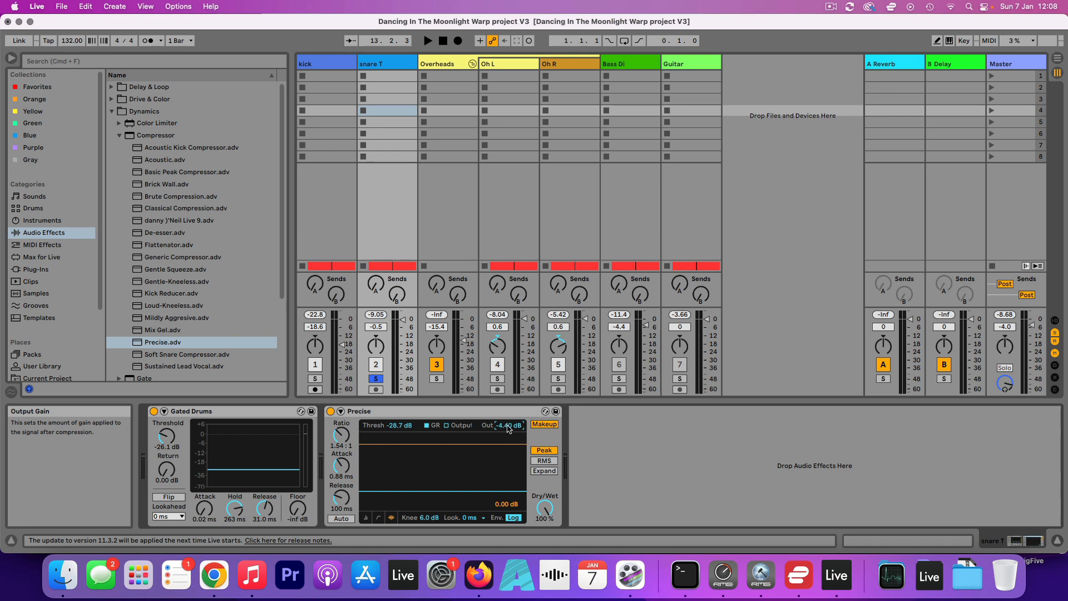
{"action": "key", "text": "space"}
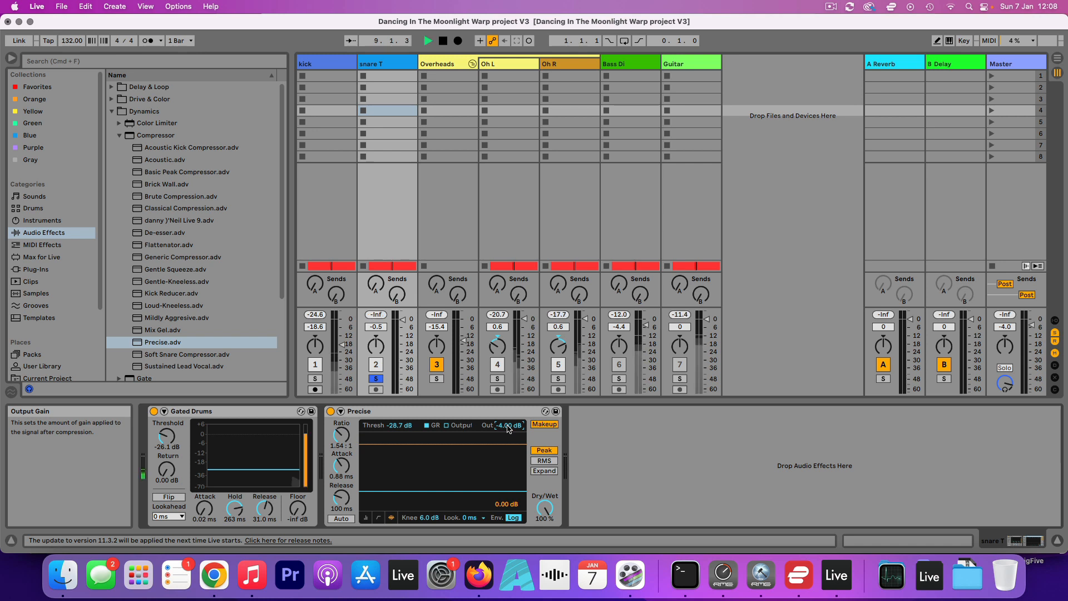
{"action": "left_click", "coordinate": [330, 411]}
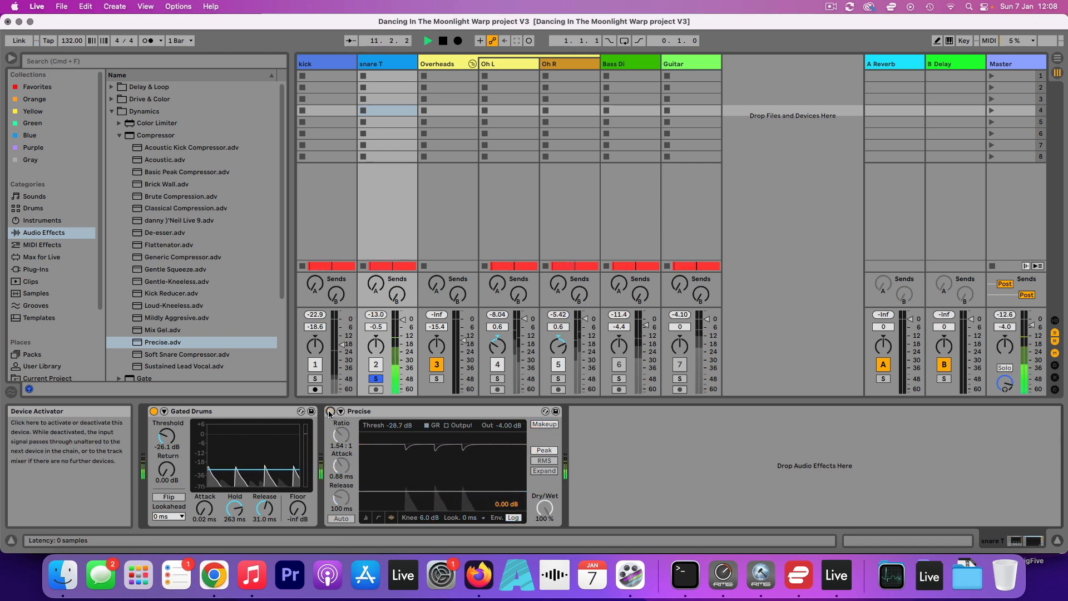
{"action": "left_click", "coordinate": [330, 411]}
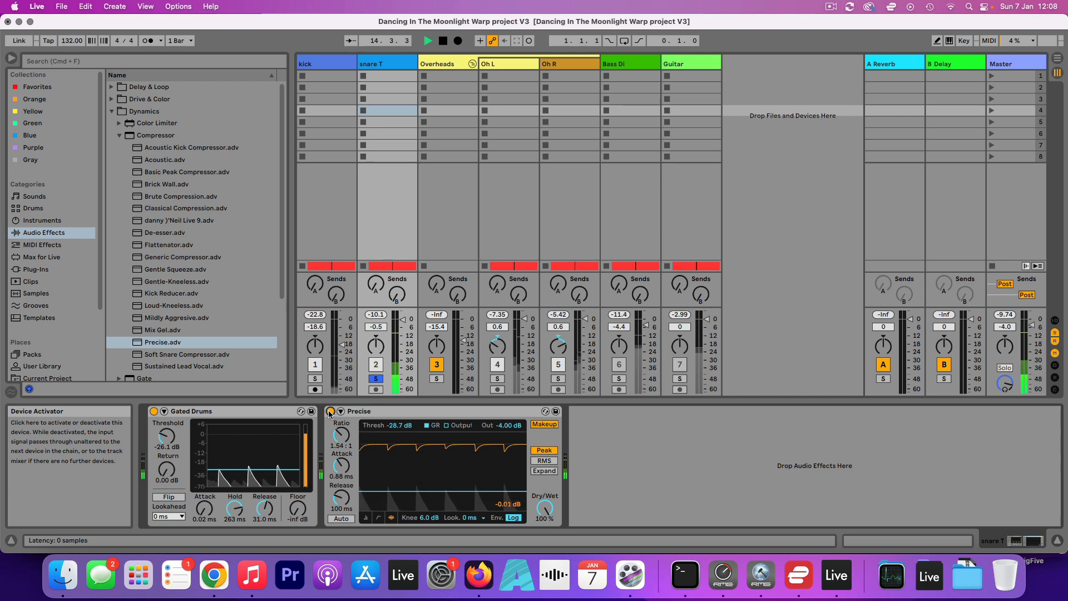
Set the snare compressor's threshold to -34.0 dB and output gain to -4.00 dB, comparing its bypassed and active sound.
{"action": "left_click", "coordinate": [330, 411]}
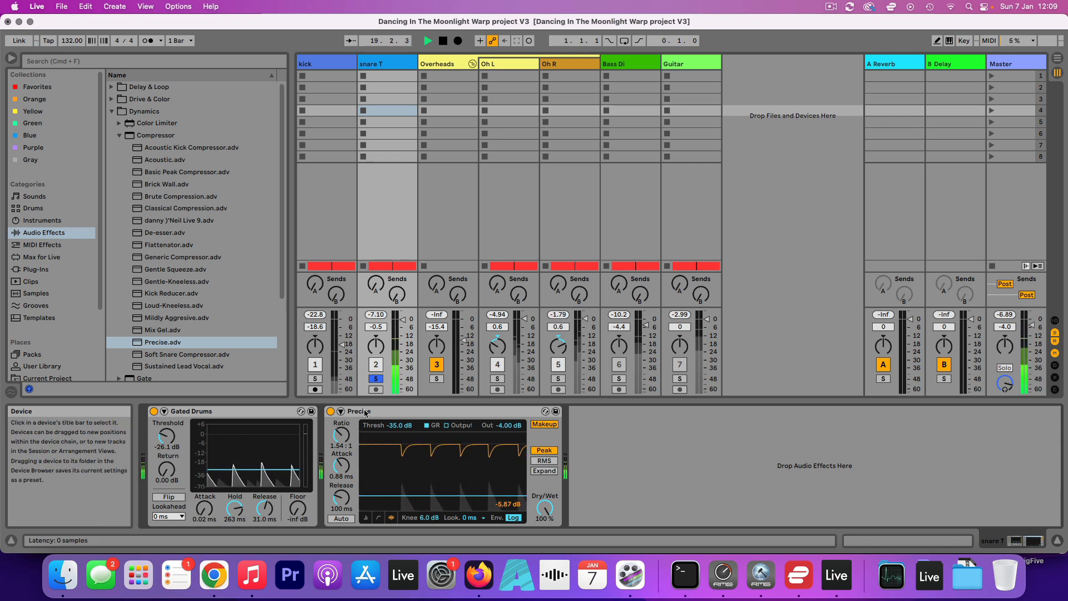
{"action": "left_click", "coordinate": [330, 411]}
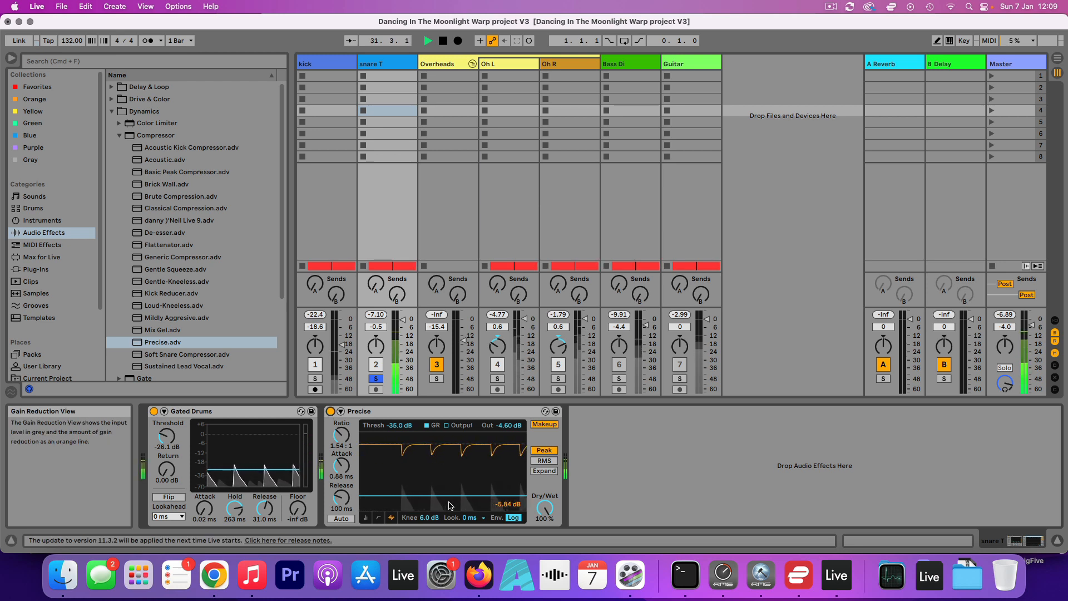
{"action": "left_click_drag", "start_coordinate": [450, 496], "coordinate": [449, 490]}
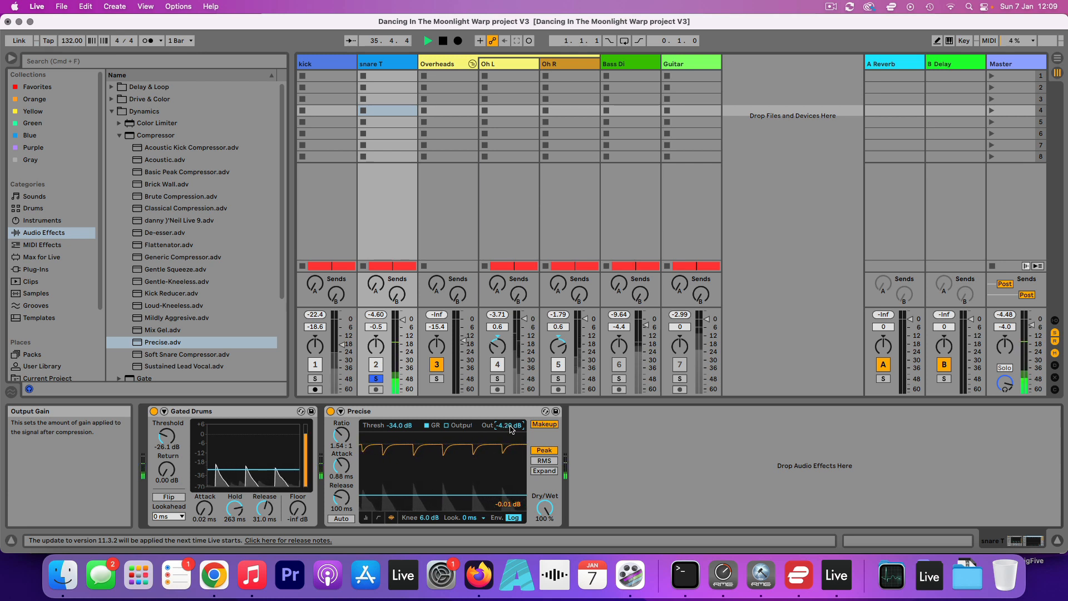
{"action": "left_click_drag", "start_coordinate": [510, 429], "coordinate": [511, 427]}
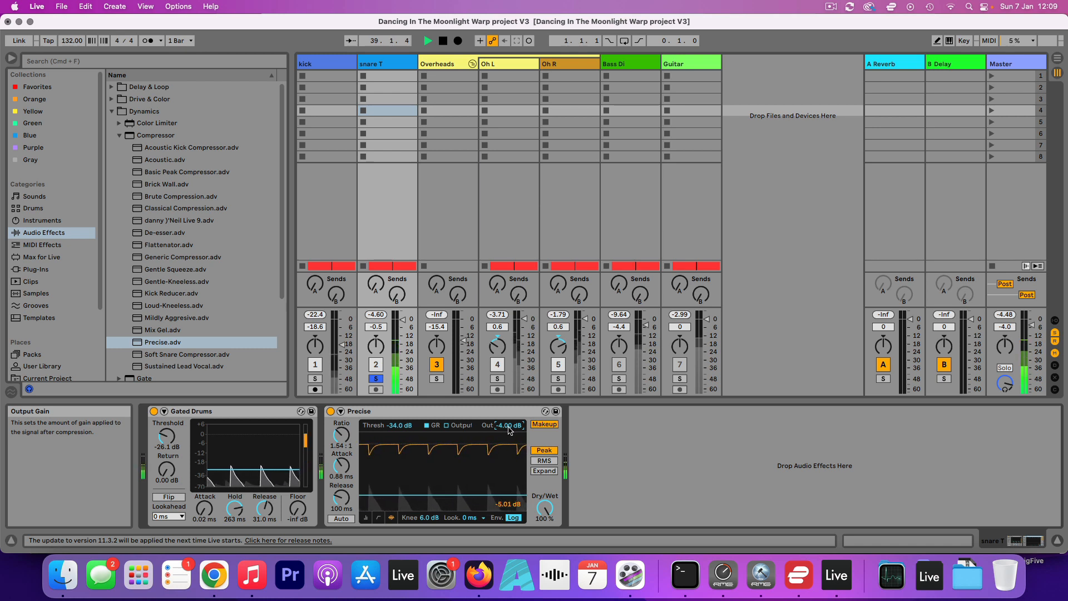
{"action": "left_click", "coordinate": [330, 412]}
{"action": "left_click", "coordinate": [329, 412]}
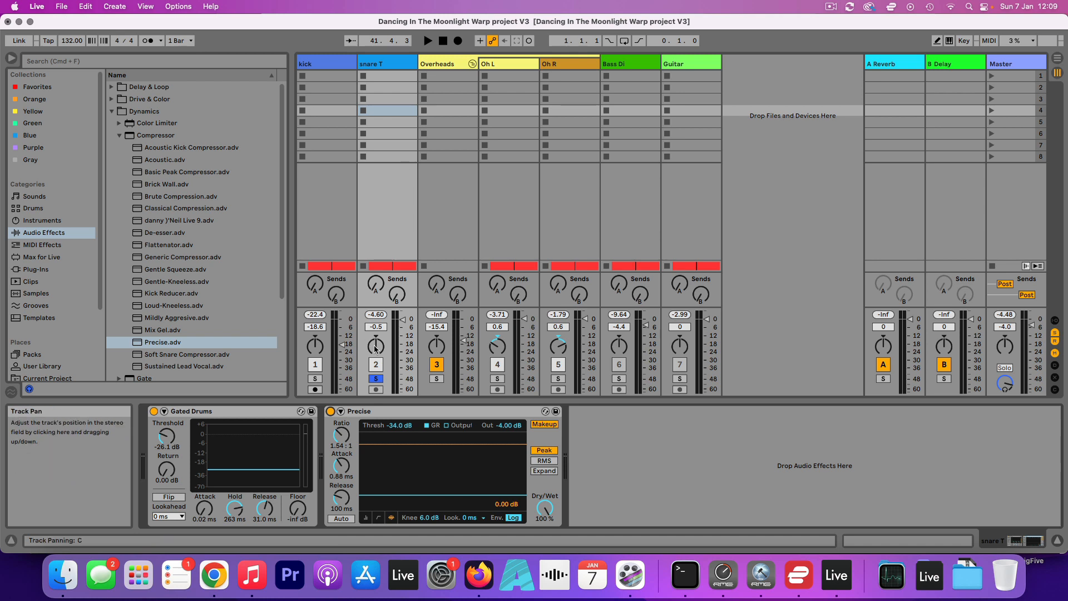
Add an EQ Eight after the Precise compressor on the snare T track.
{"action": "left_click", "coordinate": [118, 138]}
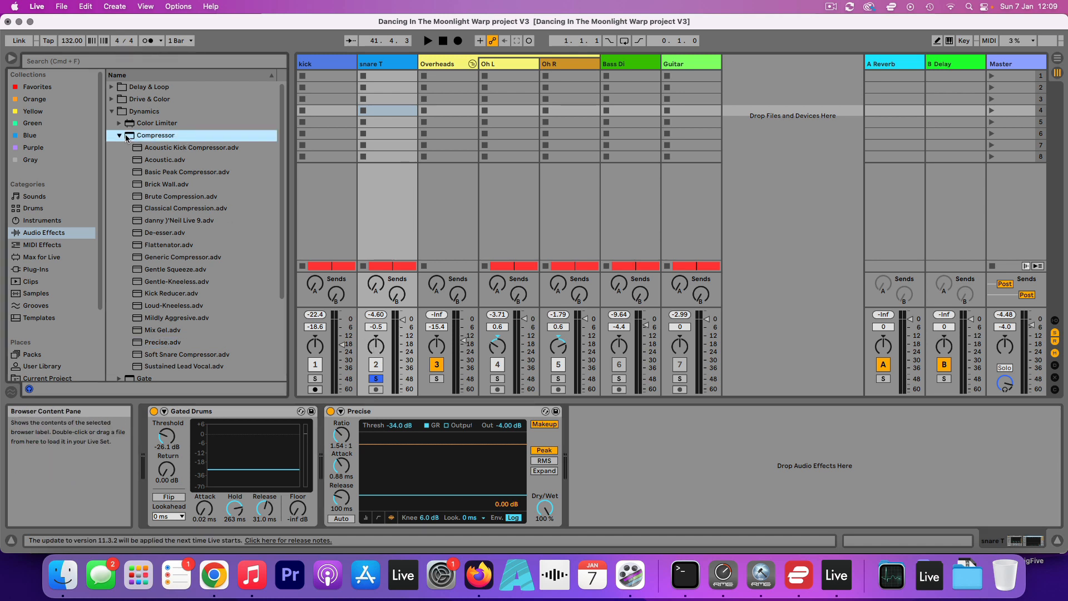
{"action": "left_click", "coordinate": [119, 137]}
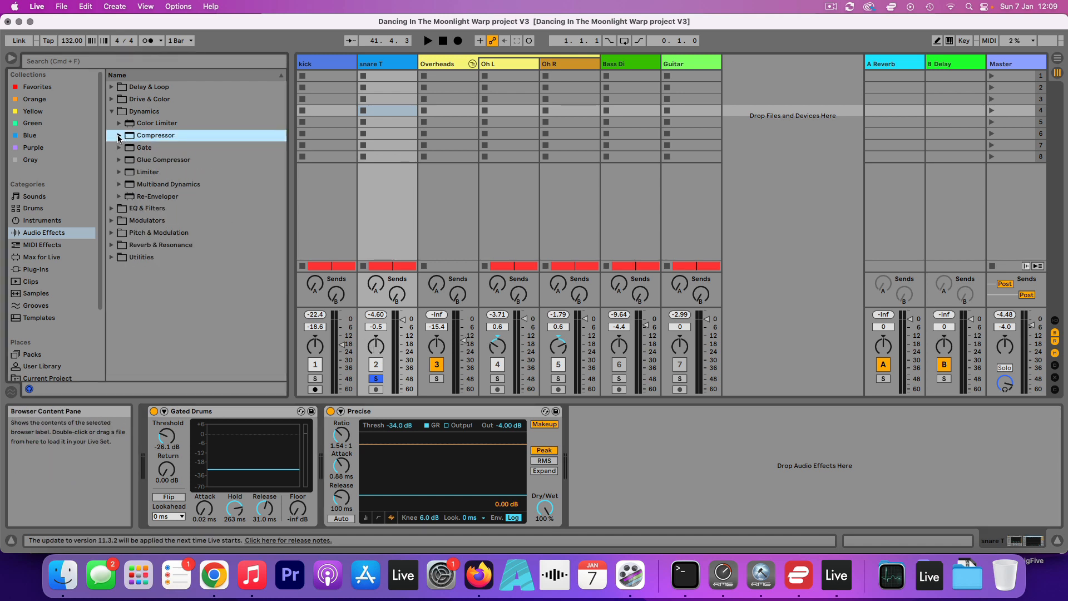
{"action": "left_click", "coordinate": [145, 208]}
{"action": "left_click", "coordinate": [114, 210]}
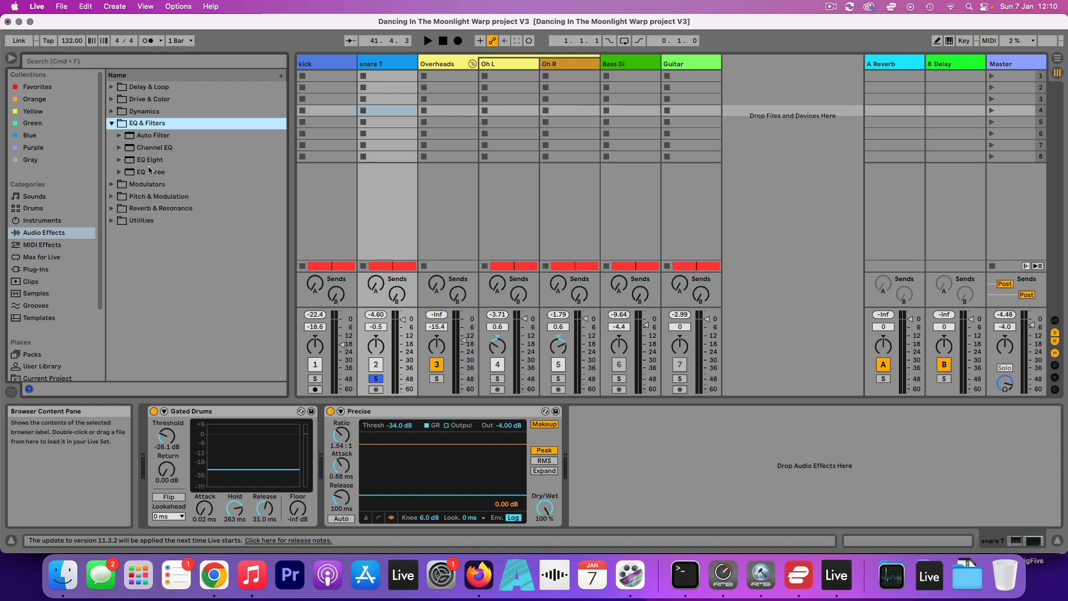
{"action": "left_click_drag", "start_coordinate": [149, 160], "coordinate": [625, 420]}
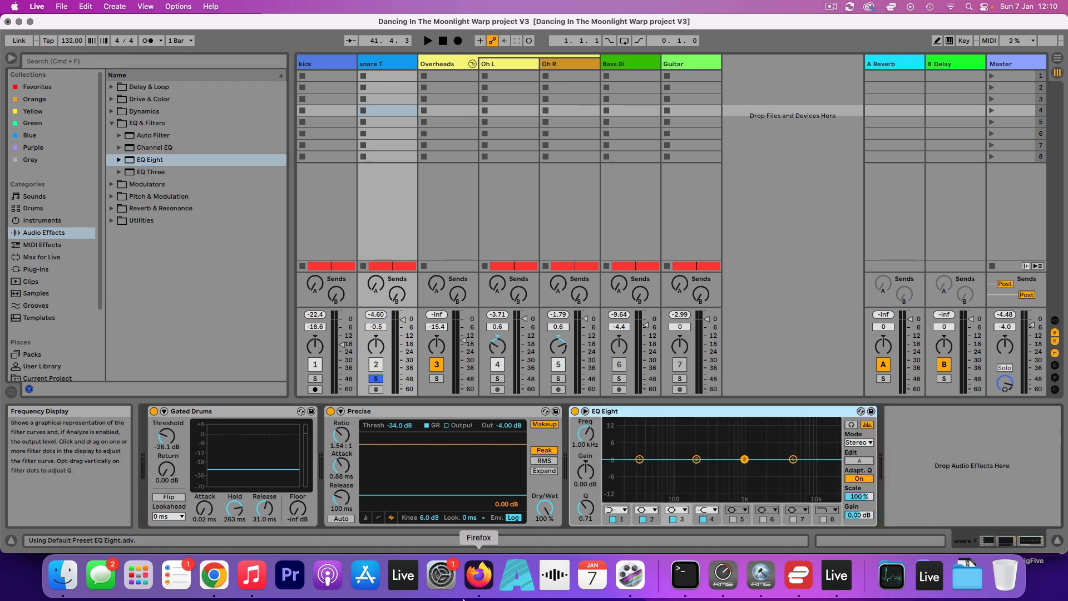
Switch to Chrome to examine the snare's frequency range on the interactive frequency chart, and return to Live.
{"action": "left_click", "coordinate": [214, 575]}
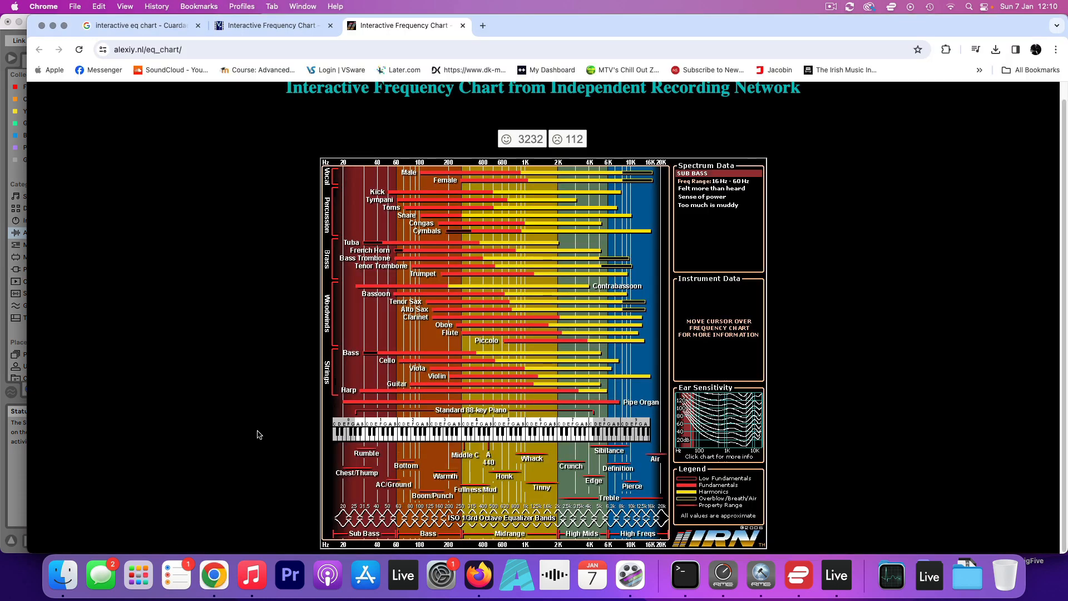
{"action": "mouse_move", "coordinate": [471, 219]}
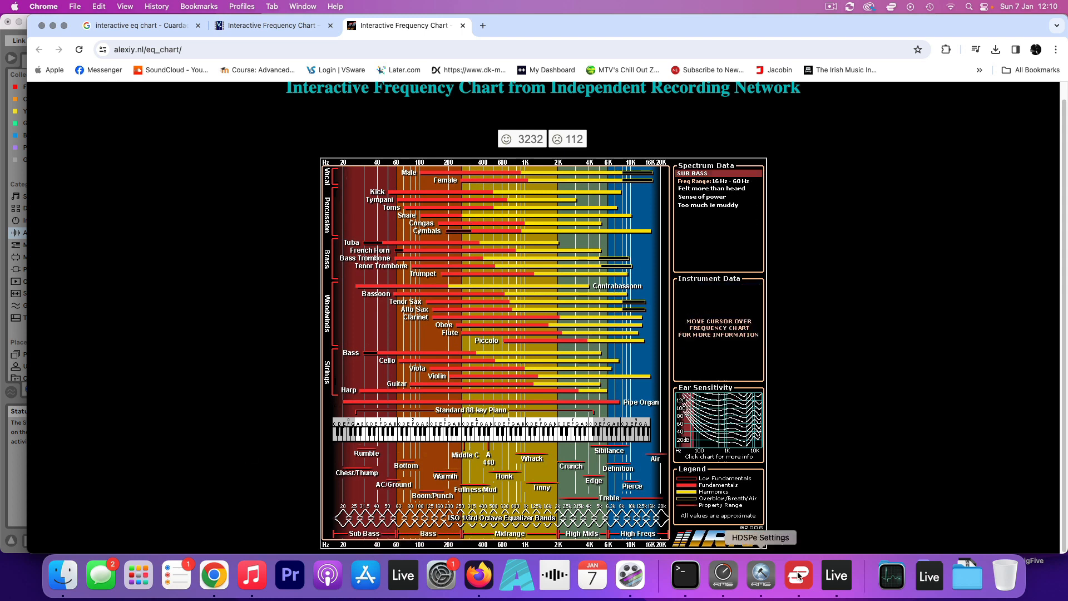
{"action": "left_click", "coordinate": [836, 578]}
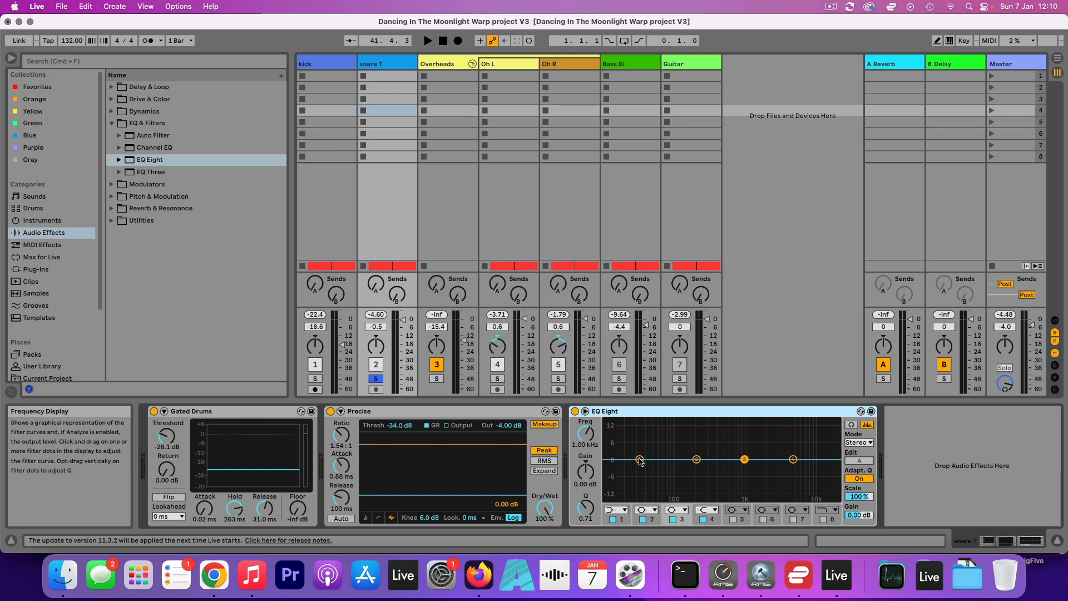
With the snare playing, cut EQ Eight band 2 about 4 dB at 843 Hz and boost band 3 about 1.4 dB at 3.03 kHz.
{"action": "key", "text": "space"}
{"action": "left_click_drag", "start_coordinate": [639, 460], "coordinate": [663, 449]}
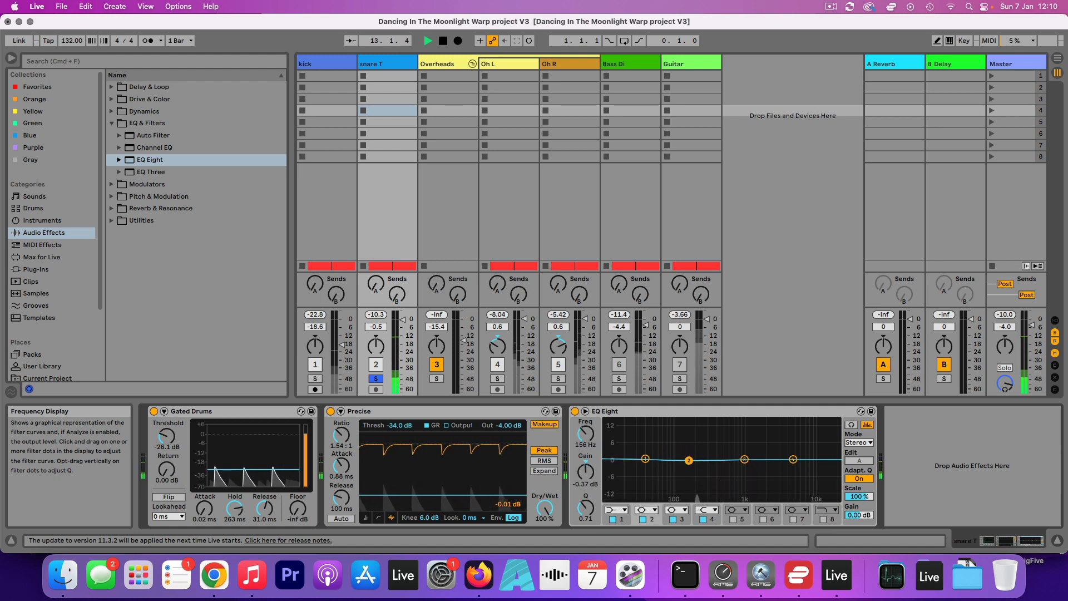
{"action": "left_click_drag", "start_coordinate": [688, 458], "coordinate": [740, 423]}
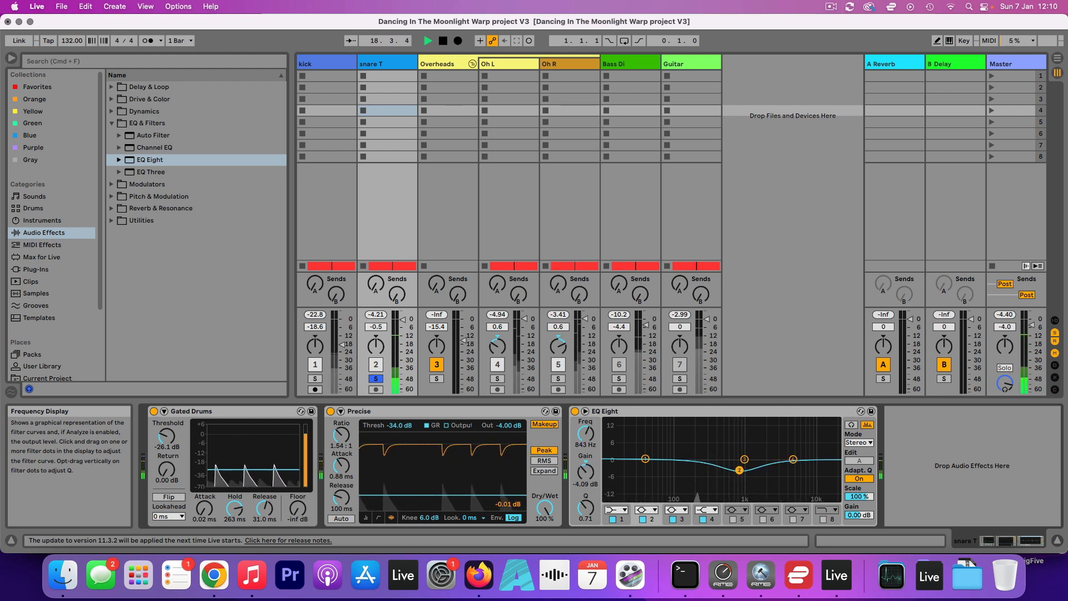
{"action": "left_click_drag", "start_coordinate": [740, 470], "coordinate": [739, 470]}
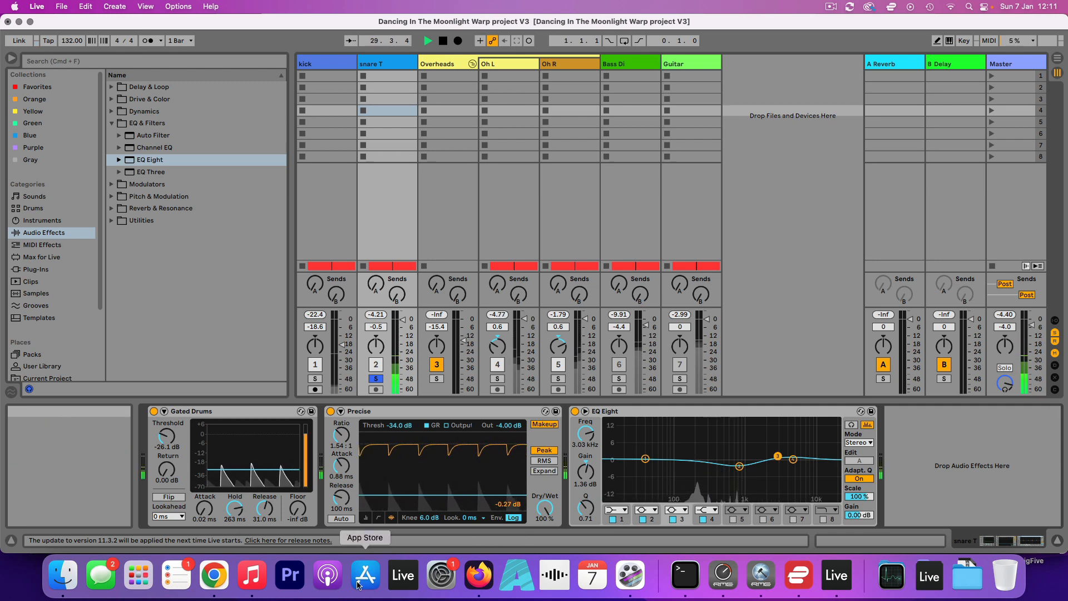
After rechecking the frequency chart in Chrome, make EQ Eight band 1 a bell boosting about 3 dB at 290 Hz and set band 2 to -3.35 dB.
{"action": "left_click", "coordinate": [215, 579]}
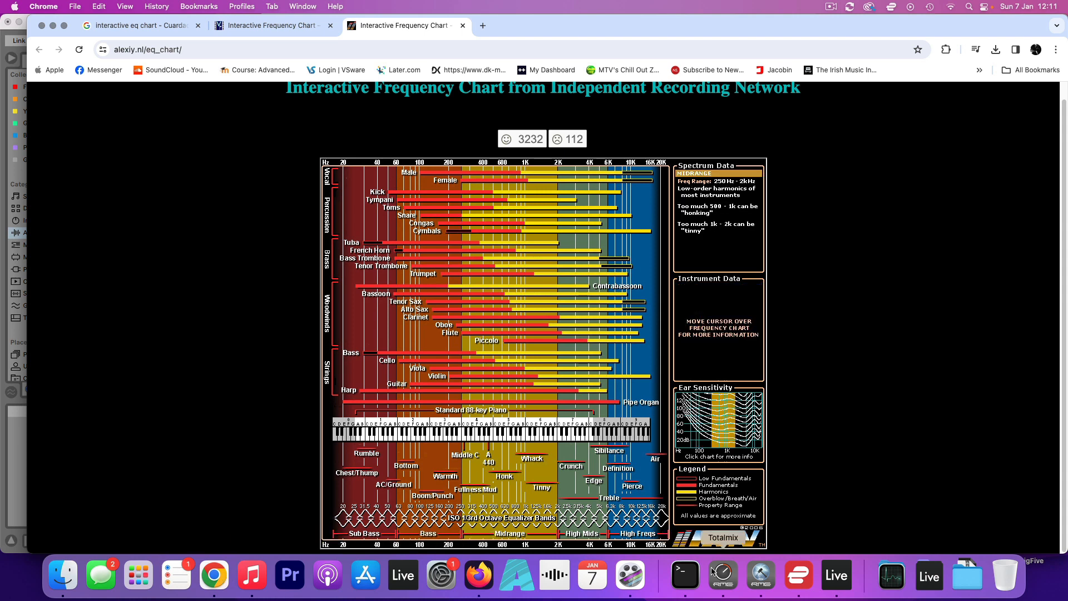
{"action": "left_click", "coordinate": [836, 575]}
{"action": "left_click_drag", "start_coordinate": [645, 458], "coordinate": [685, 460]}
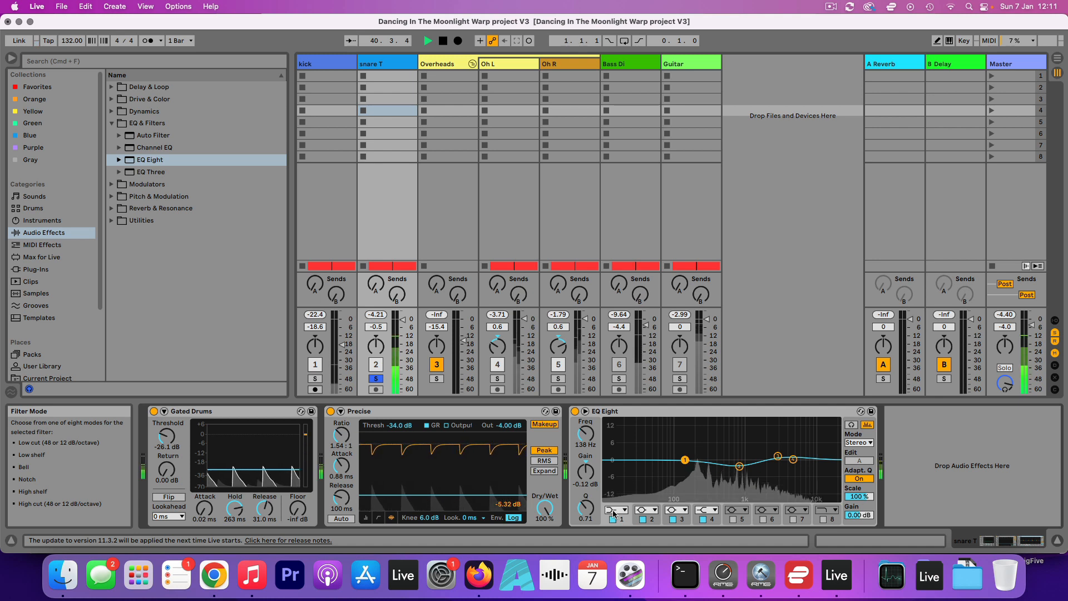
{"action": "mouse_move", "coordinate": [685, 460]}
{"action": "left_mouse_down"}
{"action": "mouse_move", "coordinate": [686, 439]}
{"action": "mouse_move", "coordinate": [685, 460]}
{"action": "left_mouse_up"}
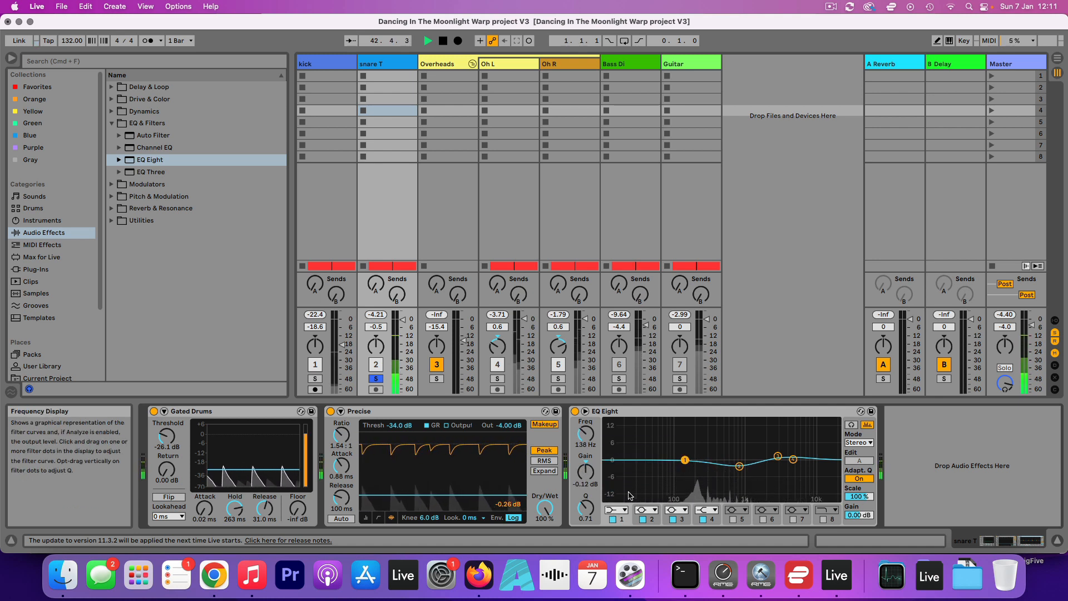
{"action": "left_click", "coordinate": [616, 510]}
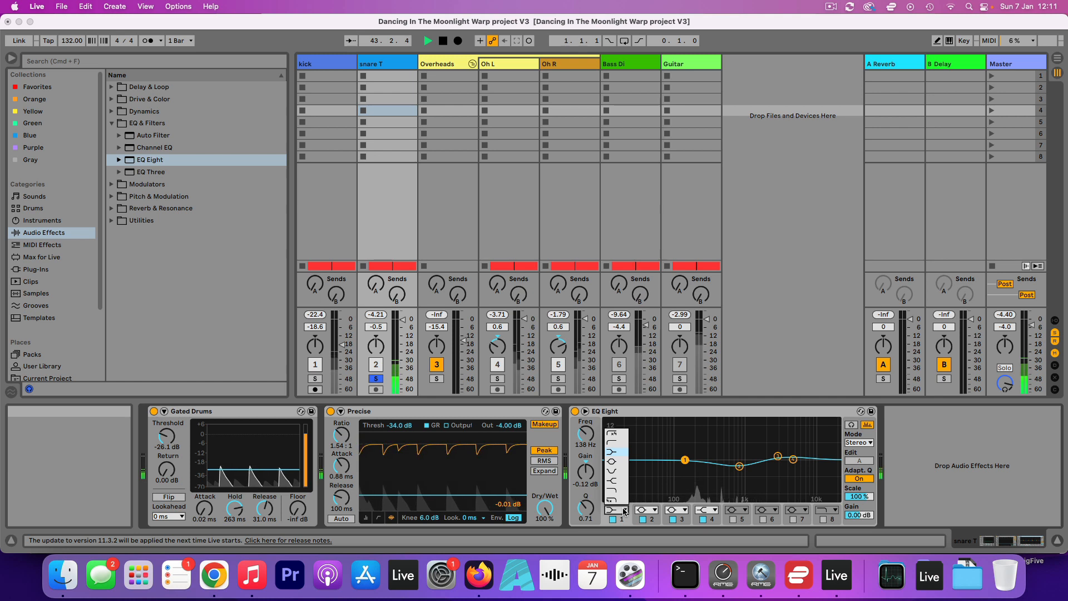
{"action": "left_click", "coordinate": [613, 463]}
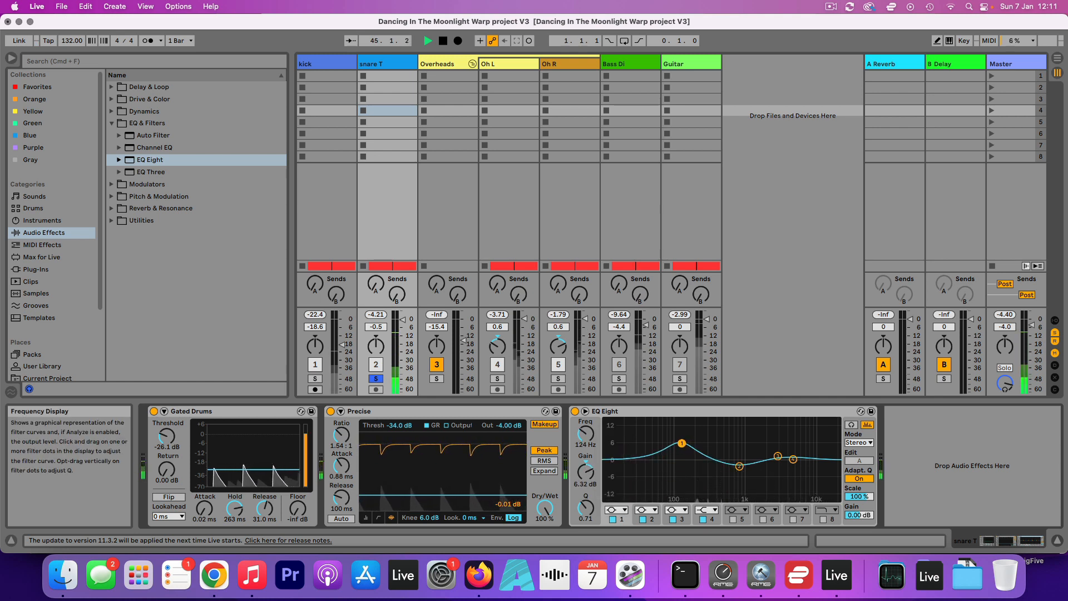
{"action": "left_click_drag", "start_coordinate": [681, 443], "coordinate": [707, 449]}
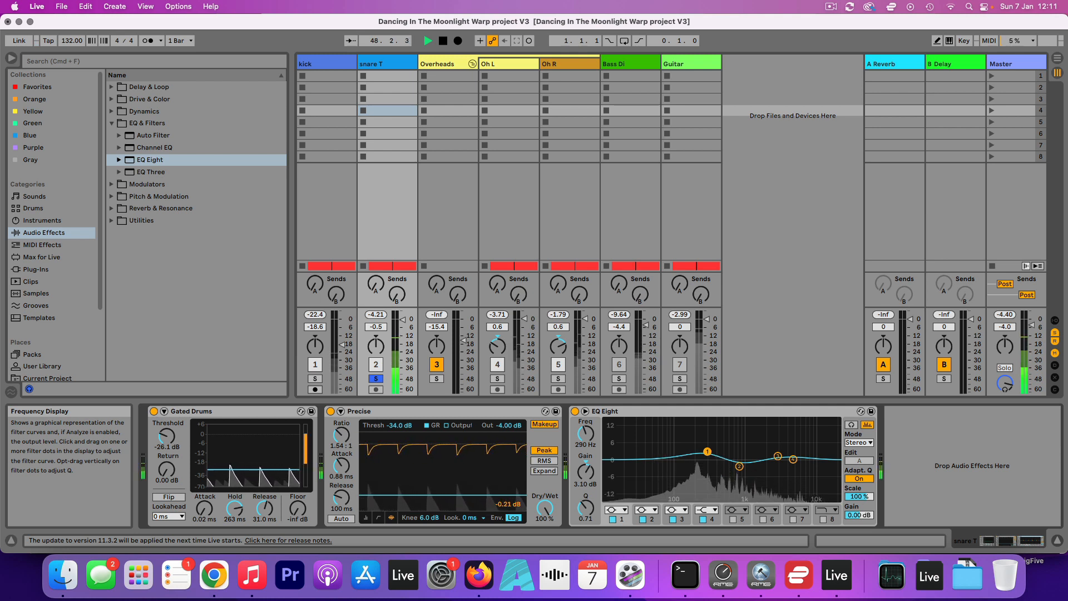
{"action": "left_click_drag", "start_coordinate": [709, 451], "coordinate": [708, 451]}
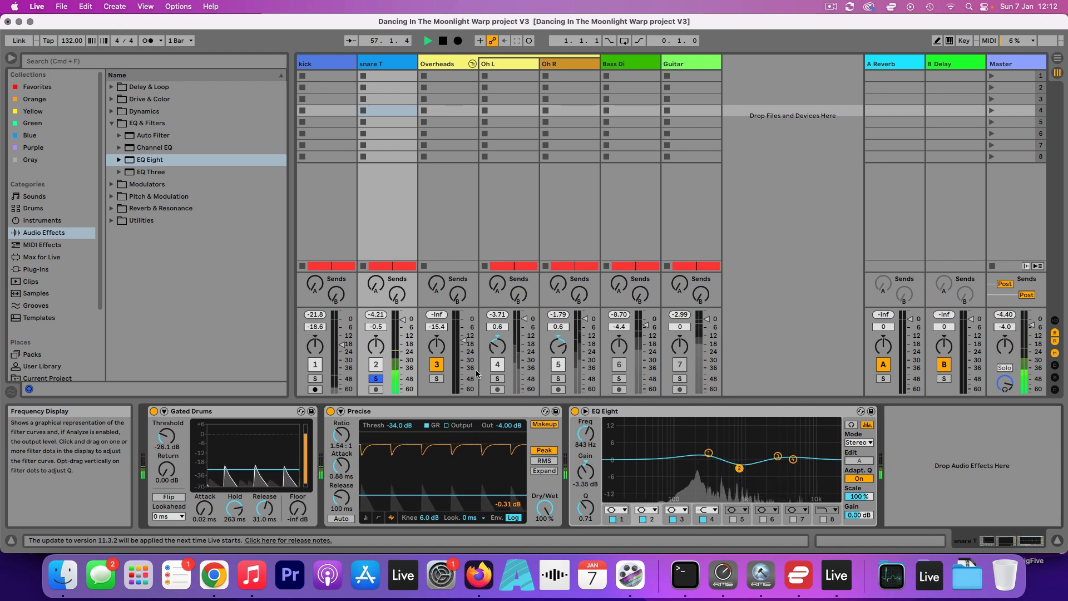
Unsolo the snare and, listening to the full drums, set the snare T volume to -3.0 dB and the Overheads group to -17.0 dB.
{"action": "key", "text": "space"}
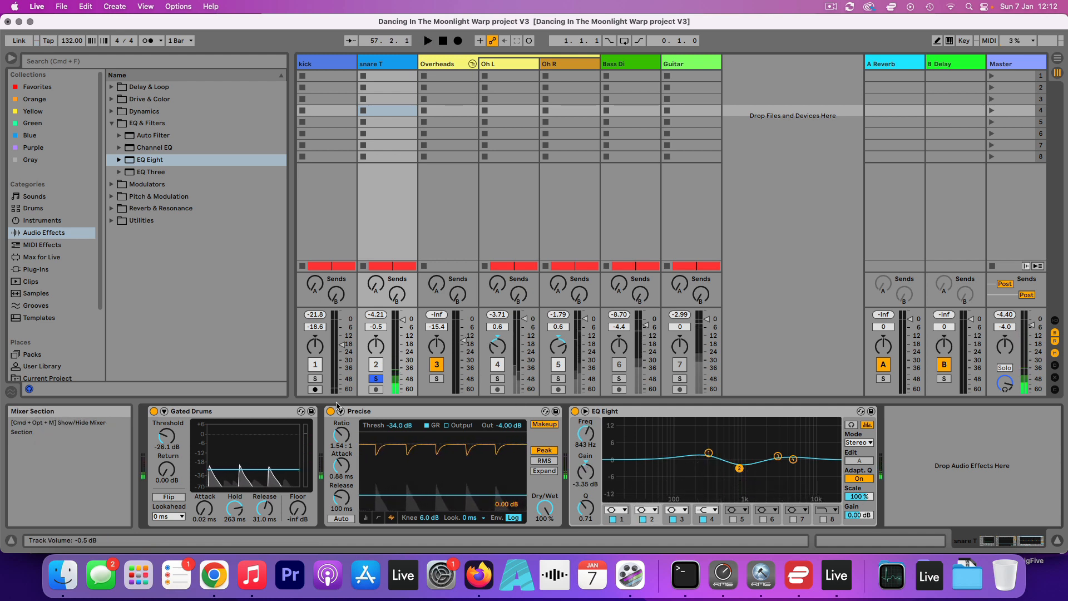
{"action": "left_click", "coordinate": [375, 379]}
{"action": "key", "text": "space"}
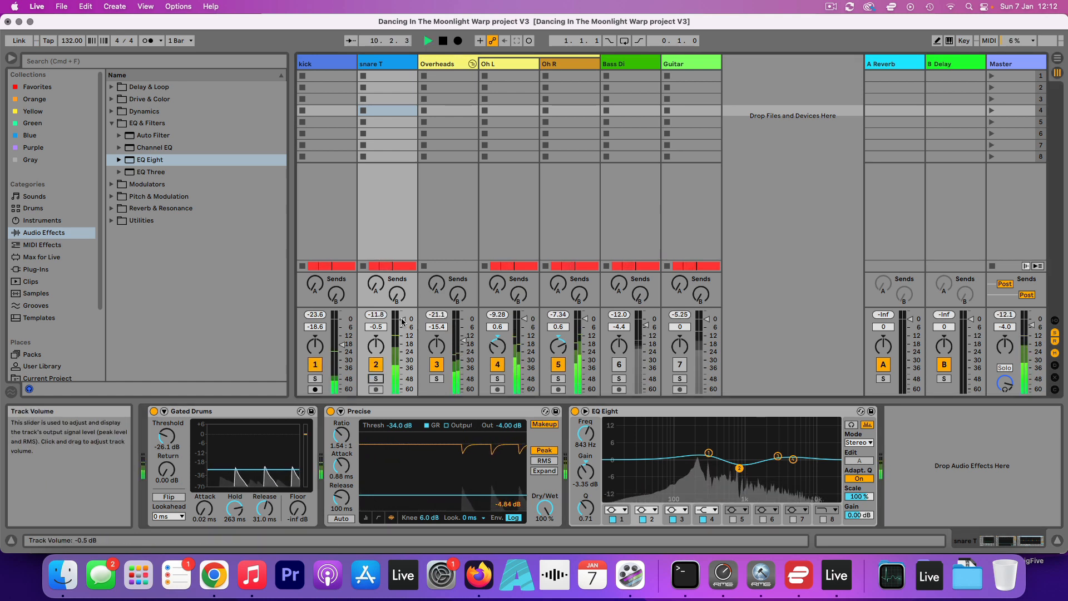
{"action": "left_click_drag", "start_coordinate": [402, 320], "coordinate": [402, 323]}
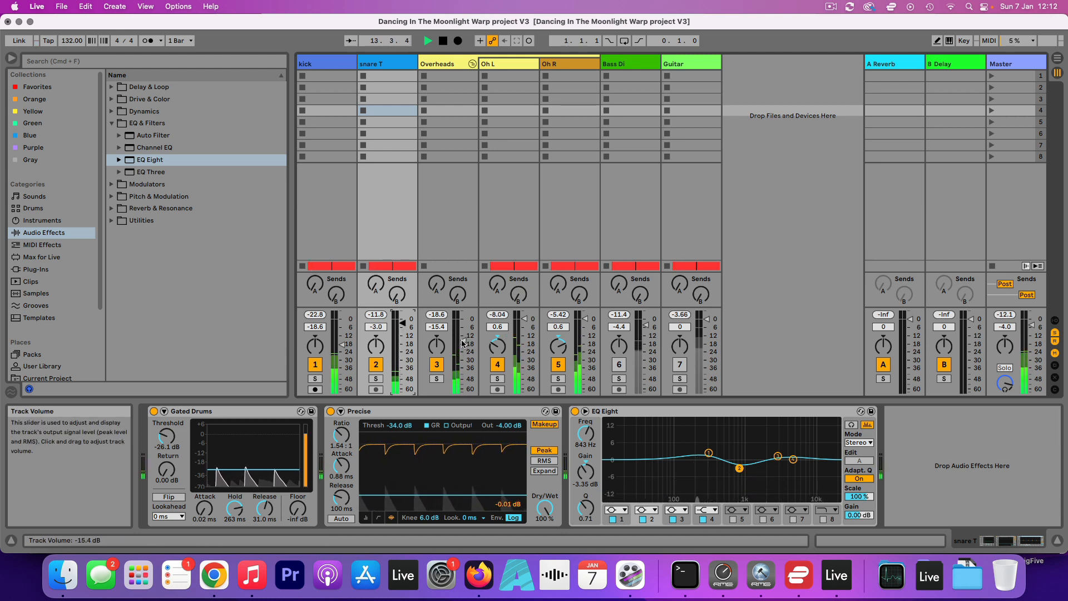
{"action": "left_click_drag", "start_coordinate": [464, 344], "coordinate": [464, 346]}
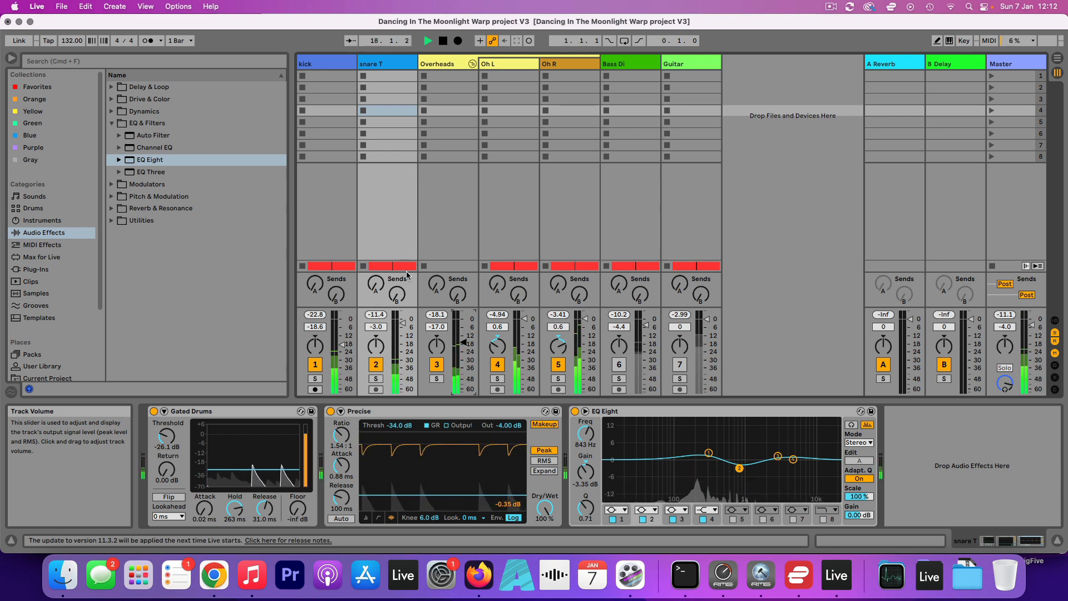
{"action": "key", "text": "space"}
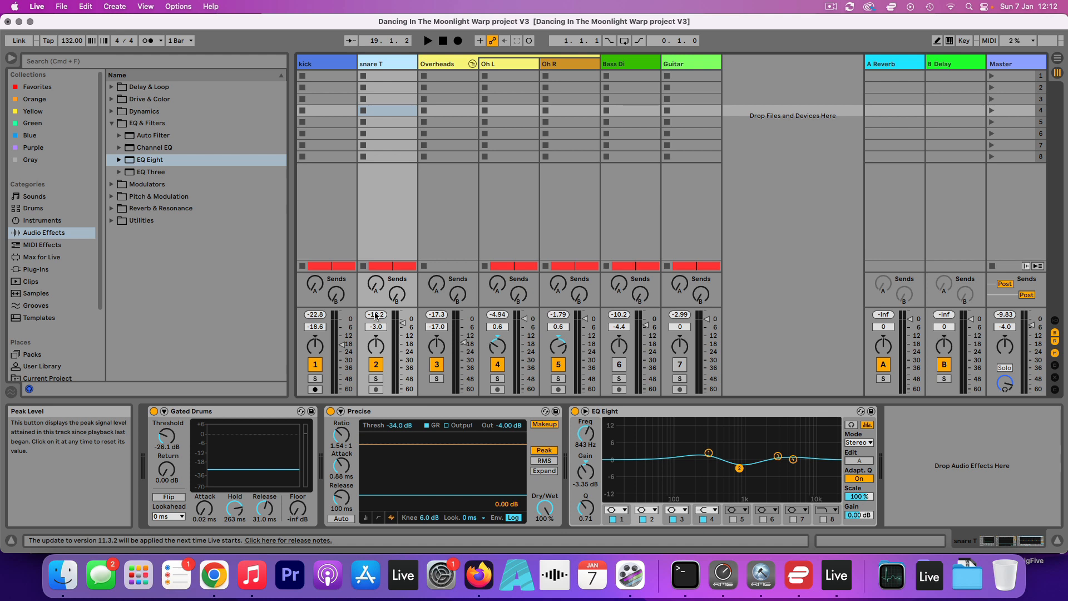
{"action": "key", "text": "space"}
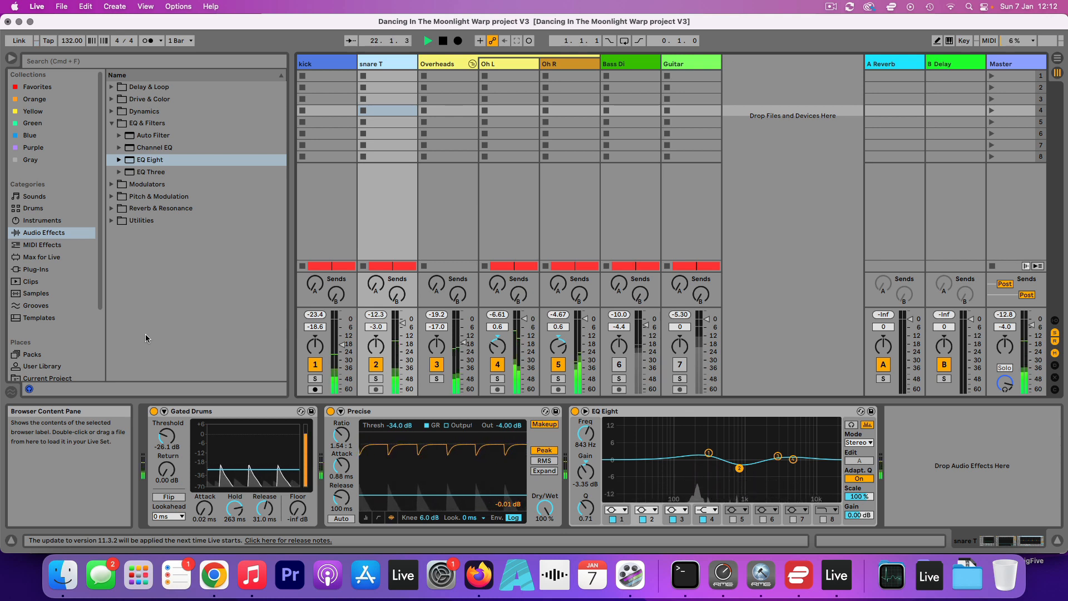
{"action": "key", "text": "space"}
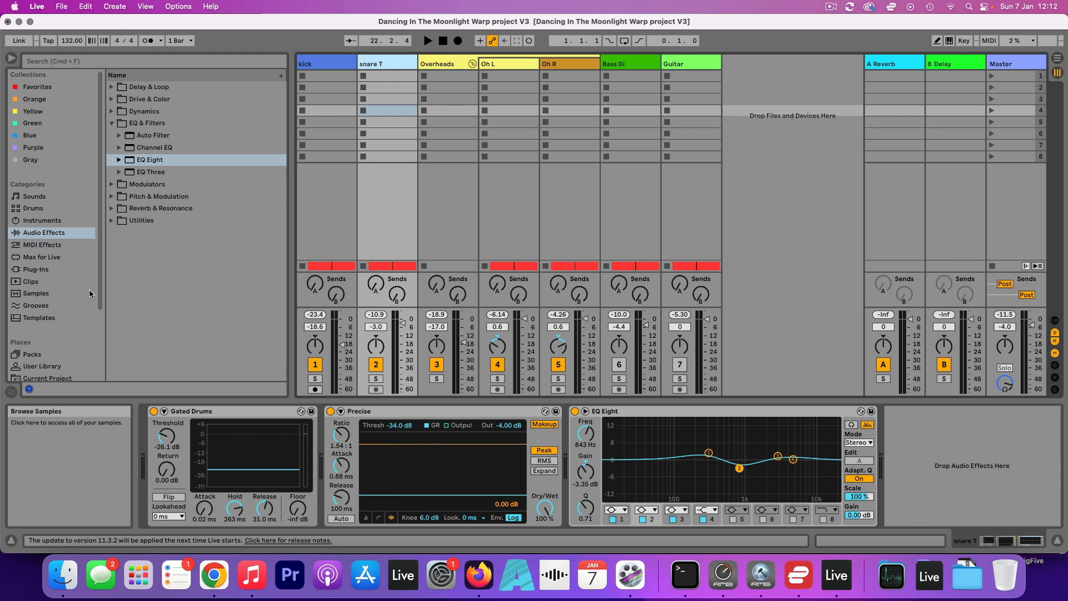
Add the Fat Drum Studio preset from Hybrid Reverb's Drums folder after the EQ Eight on the snare T track.
{"action": "left_click", "coordinate": [112, 208]}
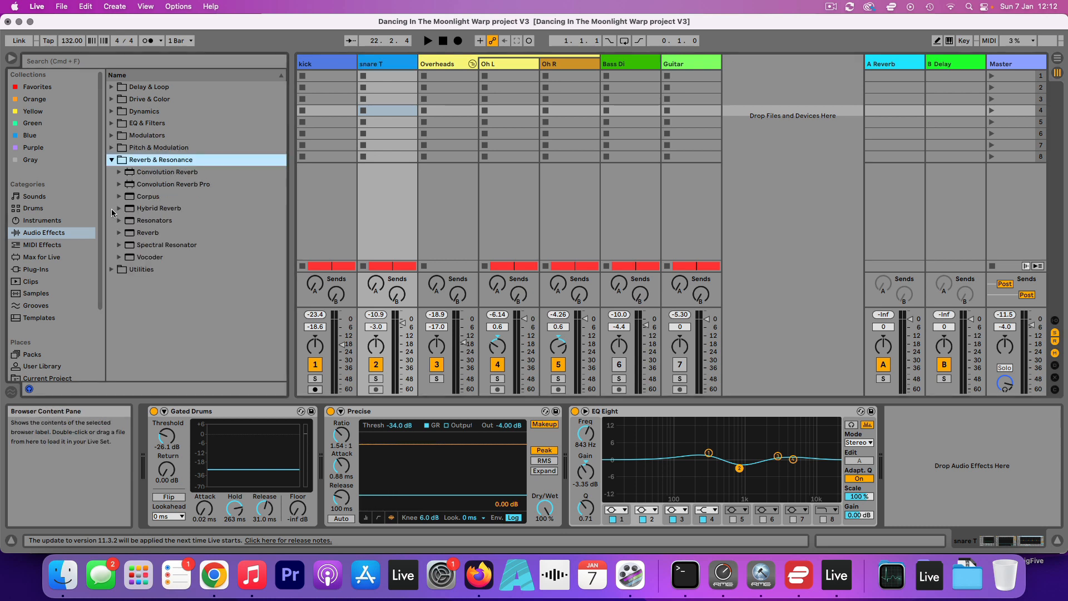
{"action": "left_click", "coordinate": [119, 209]}
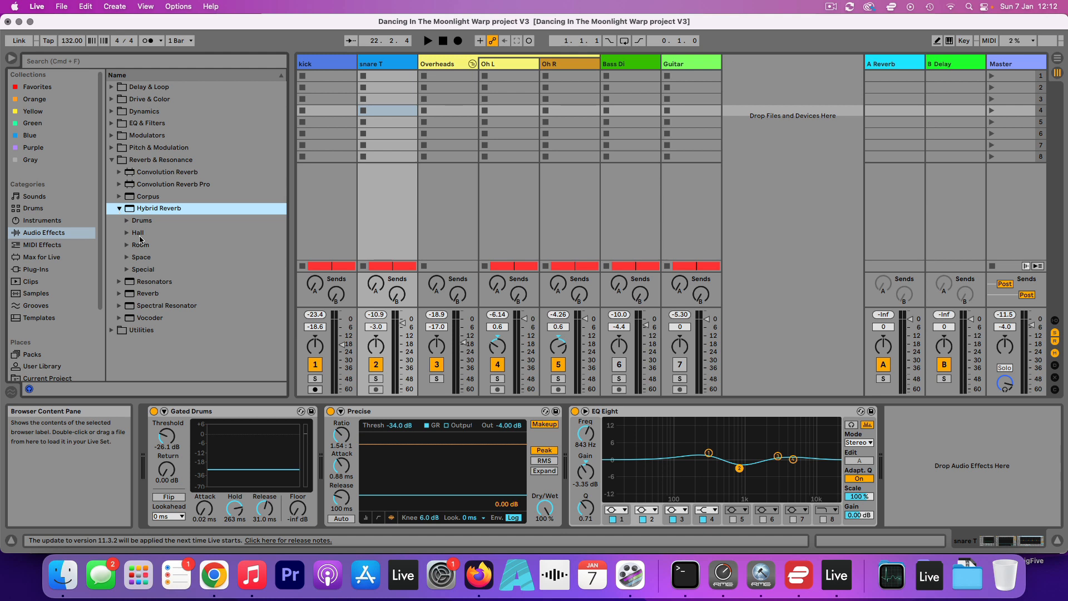
{"action": "left_click", "coordinate": [127, 221]}
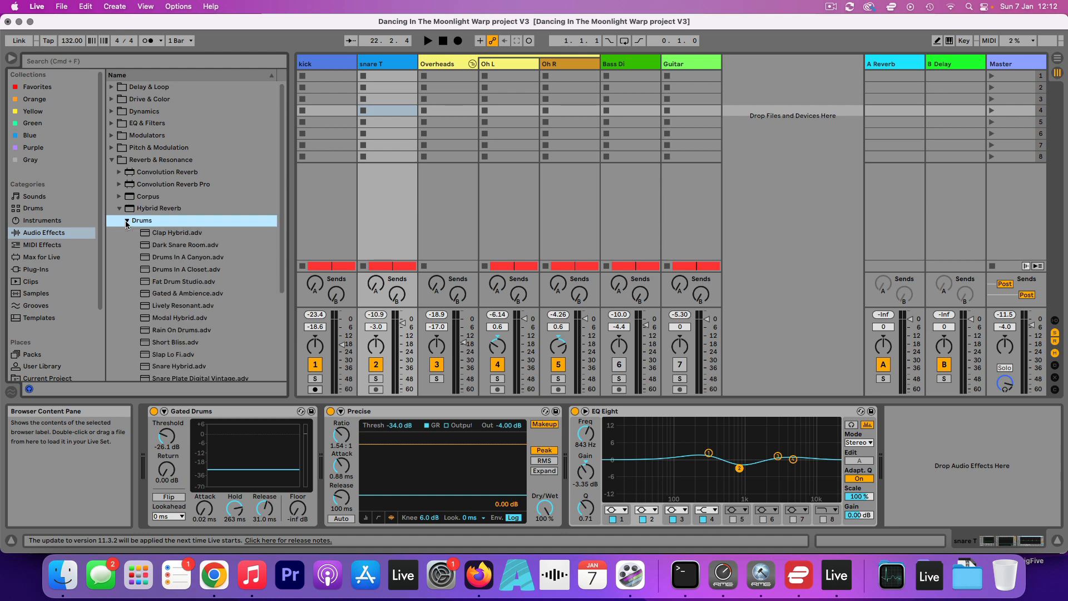
{"action": "scroll", "coordinate": [227, 310], "scroll_direction": "down", "scroll_amount": 3}
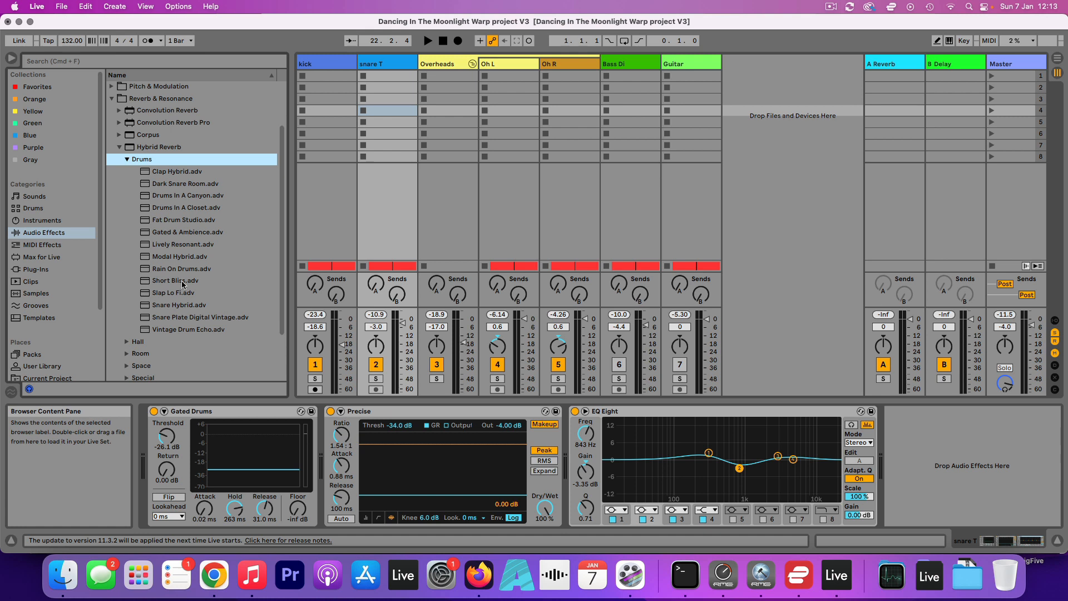
{"action": "left_click", "coordinate": [179, 221]}
{"action": "left_click", "coordinate": [192, 198]}
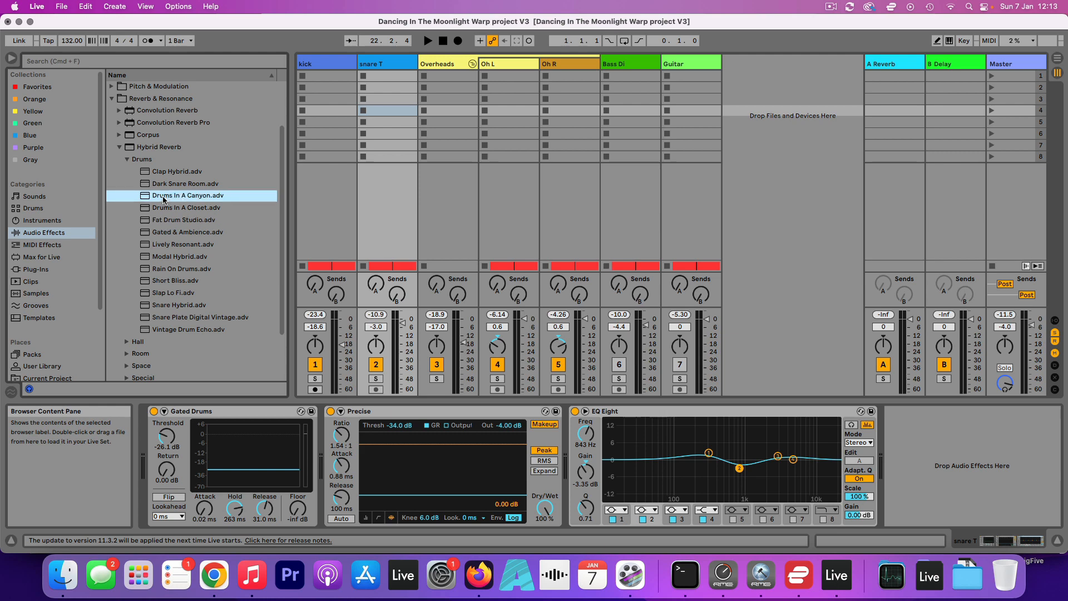
{"action": "left_click_drag", "start_coordinate": [174, 222], "coordinate": [888, 471]}
Set the Fat Drum Studio reverb's Dry/Wet to 28% by ear and lower the snare T track volume to -3.8 dB.
{"action": "key", "text": "space"}
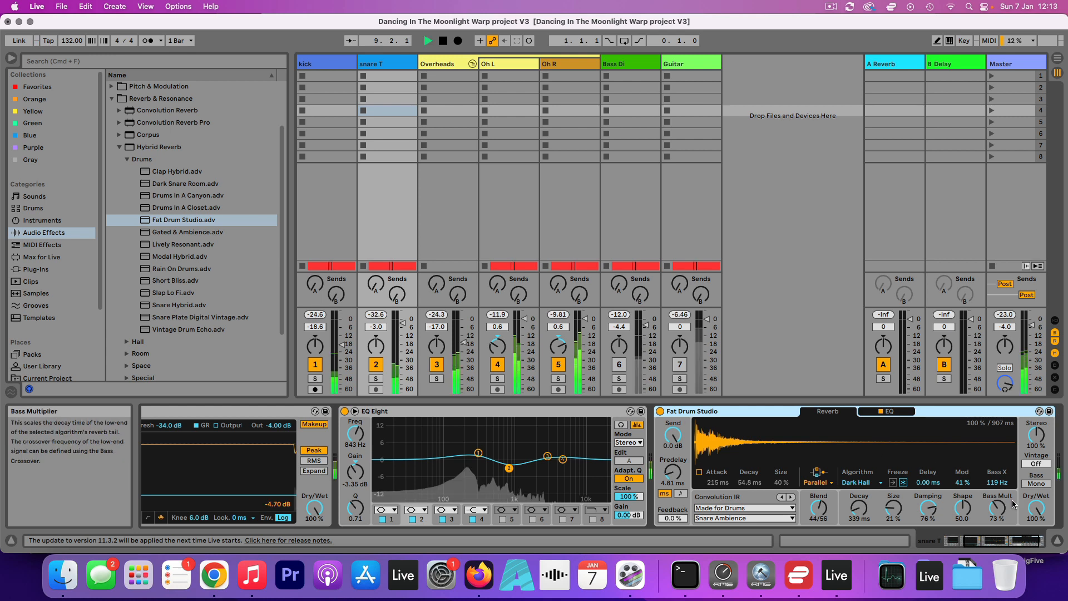
{"action": "key", "text": "space"}
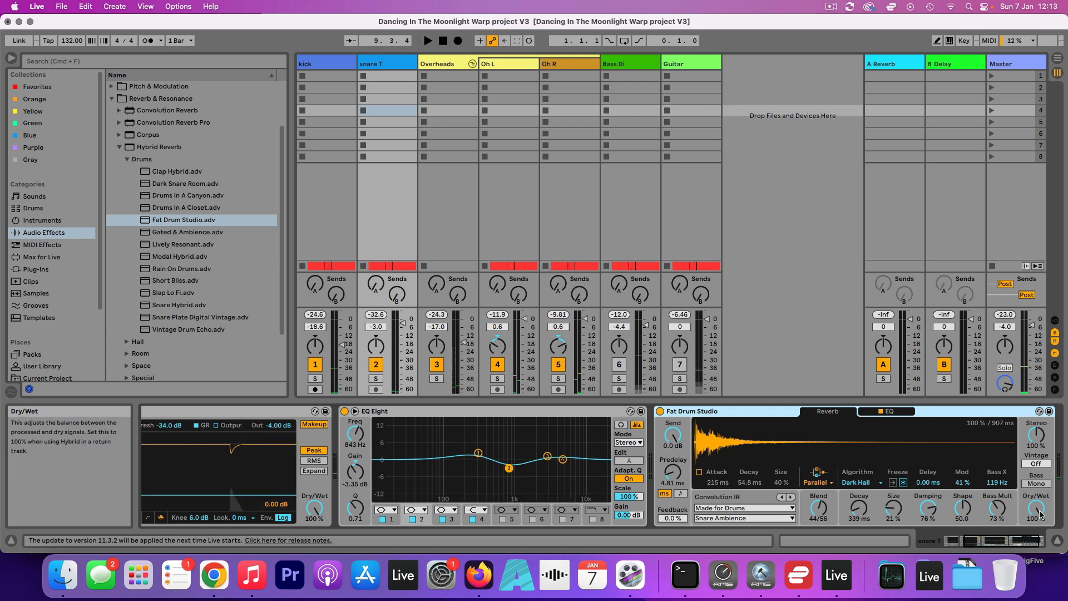
{"action": "key", "text": "space"}
{"action": "left_click_drag", "start_coordinate": [1040, 513], "coordinate": [1036, 543]}
{"action": "key", "text": "space"}
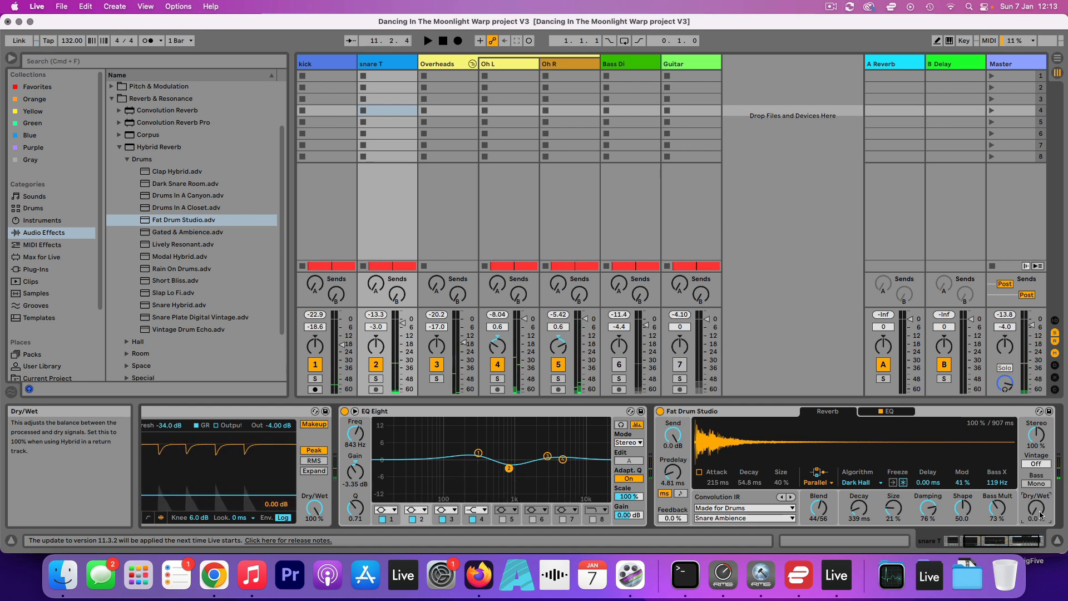
{"action": "key", "text": "space"}
{"action": "left_click_drag", "start_coordinate": [1040, 515], "coordinate": [1040, 499]}
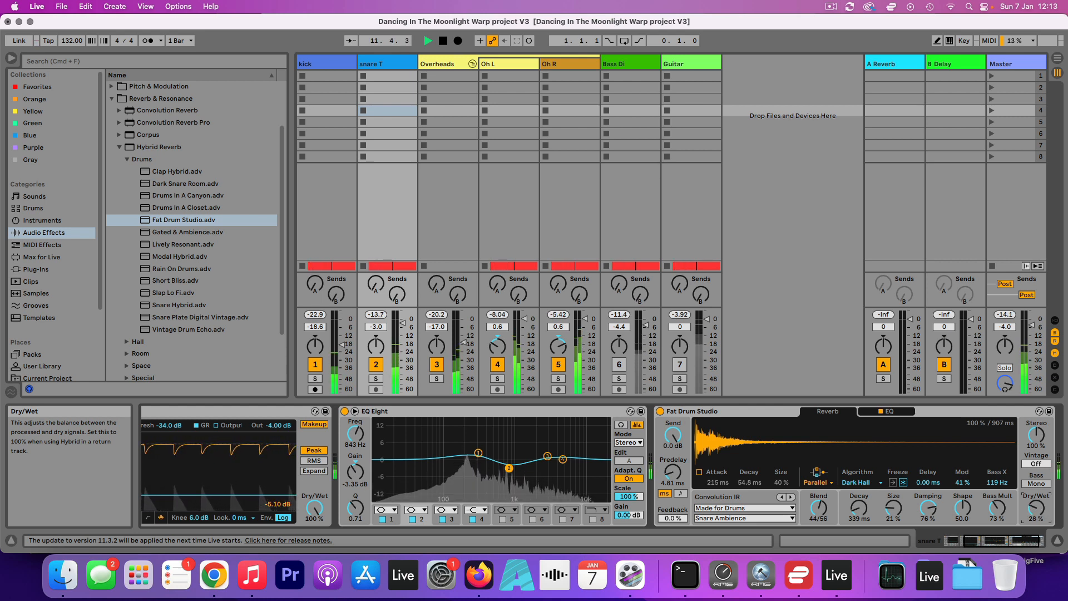
{"action": "left_click_drag", "start_coordinate": [1036, 508], "coordinate": [1036, 505]}
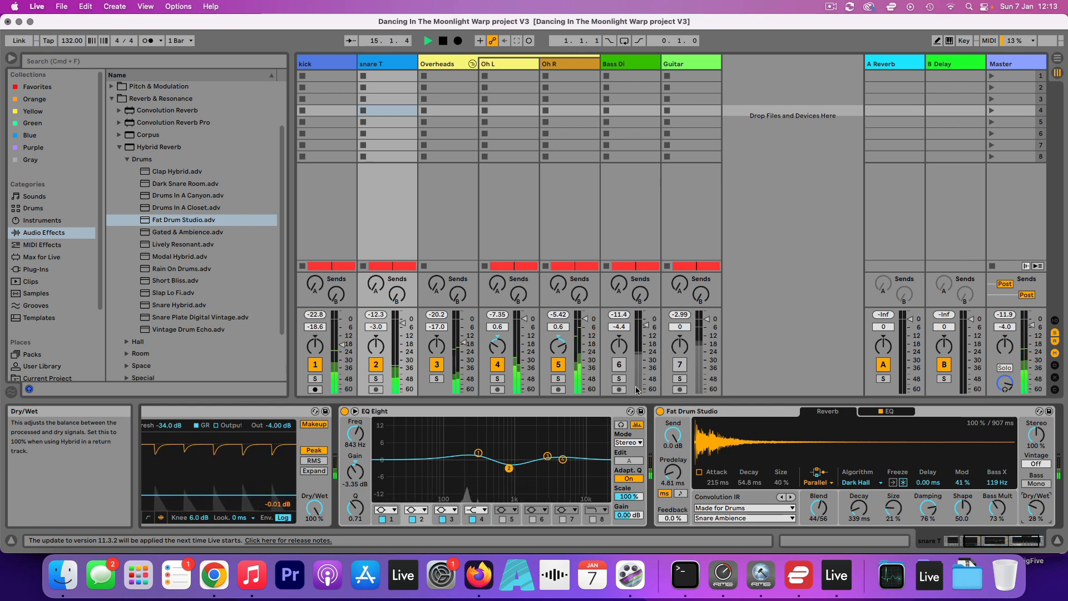
{"action": "left_click_drag", "start_coordinate": [402, 322], "coordinate": [402, 324]}
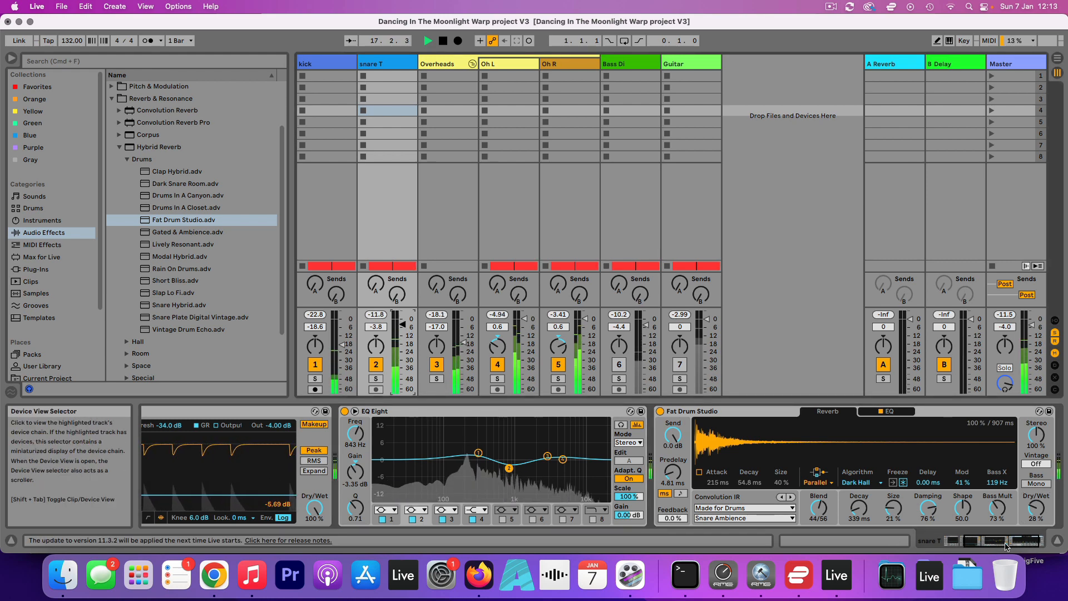
Stop playback, bypass the Fat Drum Studio reverb and add the Drums In A Canyon Hybrid Reverb preset after it.
{"action": "left_click_drag", "start_coordinate": [1021, 540], "coordinate": [1037, 541]}
{"action": "key", "text": "space"}
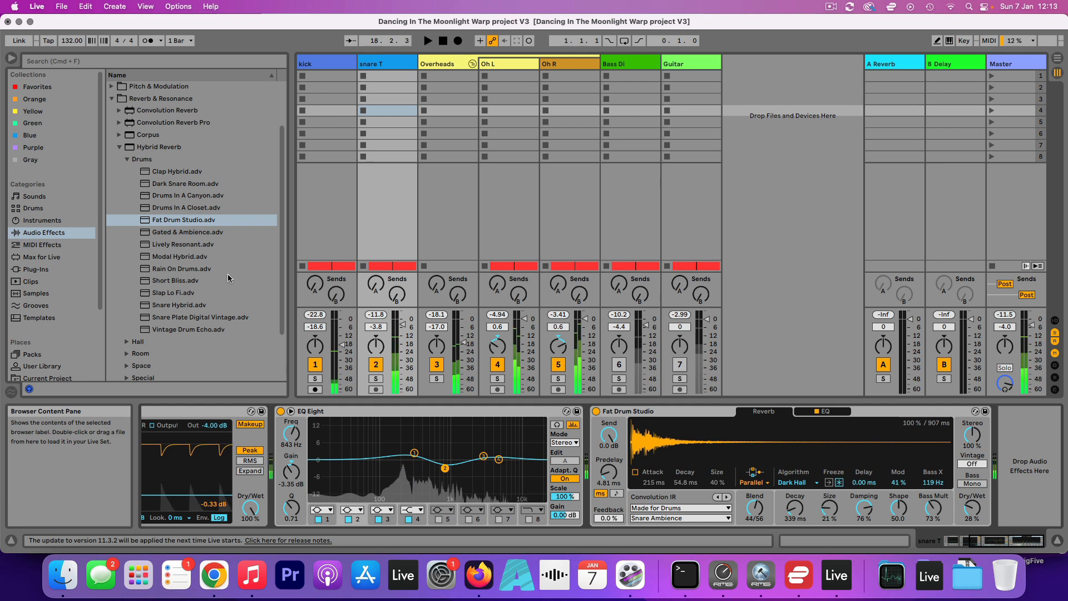
{"action": "left_click", "coordinate": [596, 412]}
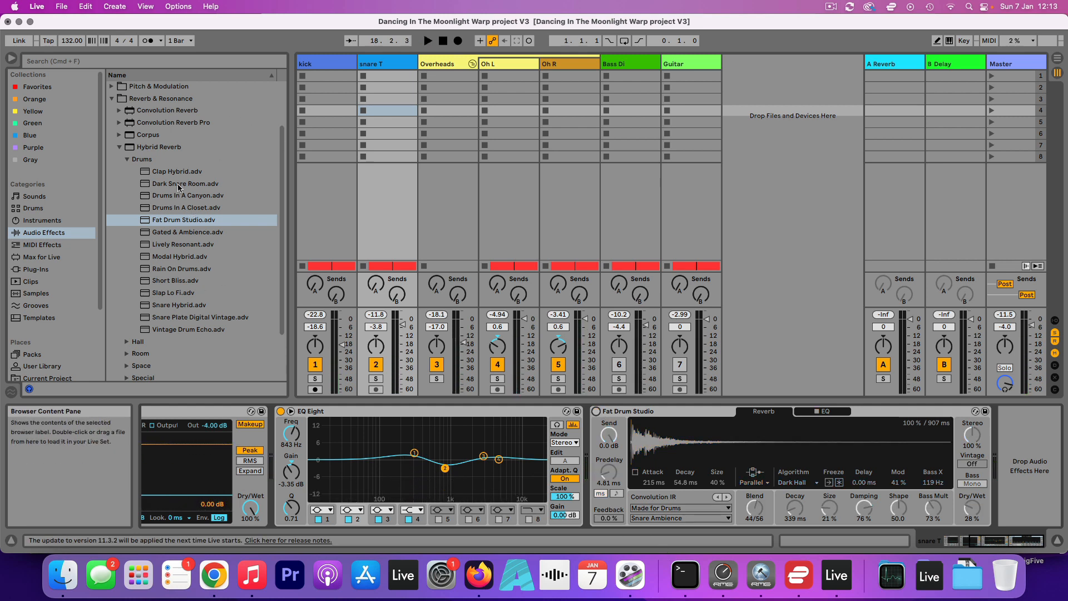
{"action": "left_click", "coordinate": [172, 194]}
{"action": "left_click_drag", "start_coordinate": [172, 195], "coordinate": [1037, 467]}
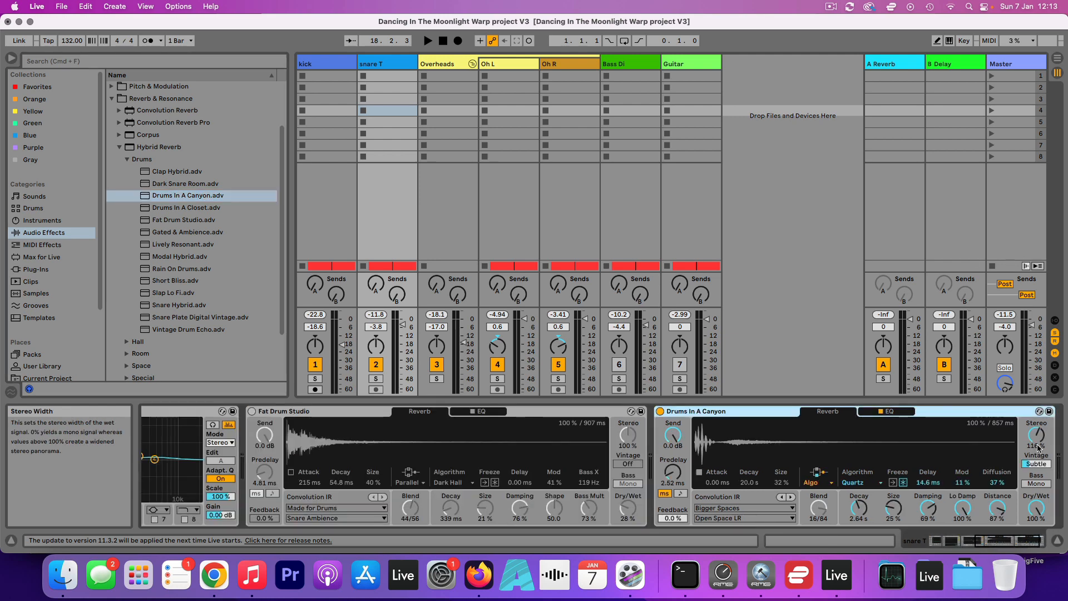
Play the drums and lower the Drums In A Canyon reverb's Dry/Wet to about 7.9%.
{"action": "key", "text": "space"}
{"action": "left_click_drag", "start_coordinate": [1035, 507], "coordinate": [1035, 552]}
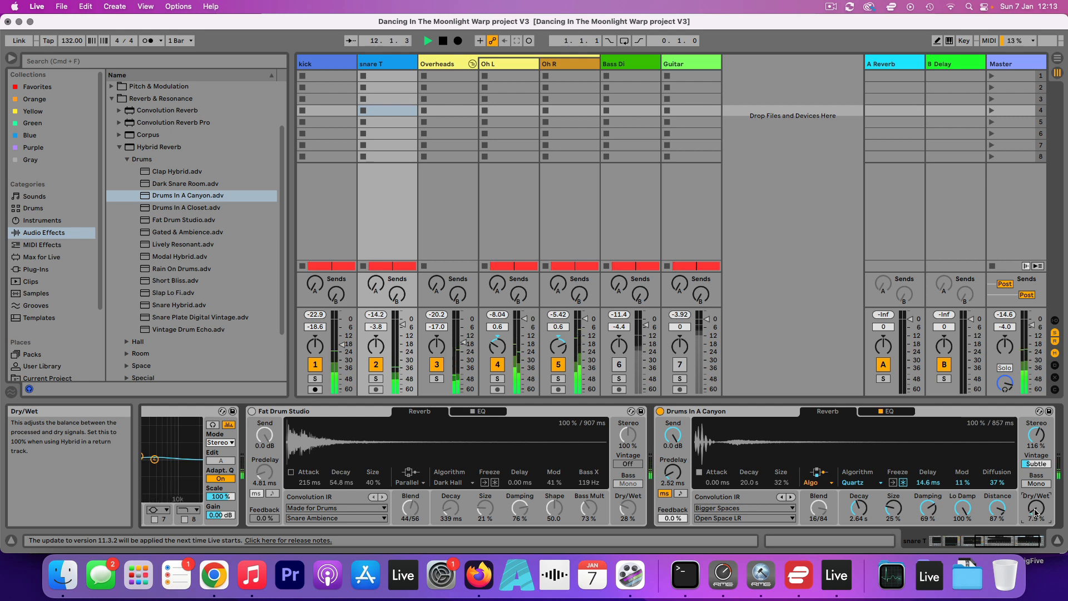
Stop playback and add the Dark Medium Room preset from Reverb's Room folder between the two reverbs on the snare T track.
{"action": "key", "text": "space"}
{"action": "left_click", "coordinate": [725, 416]}
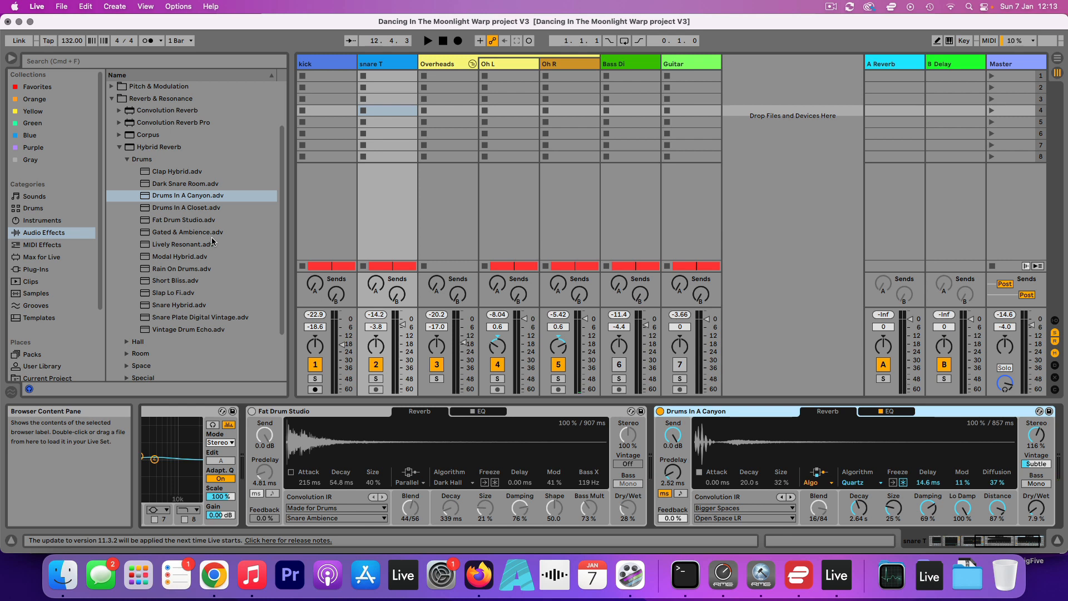
{"action": "left_click", "coordinate": [124, 158]}
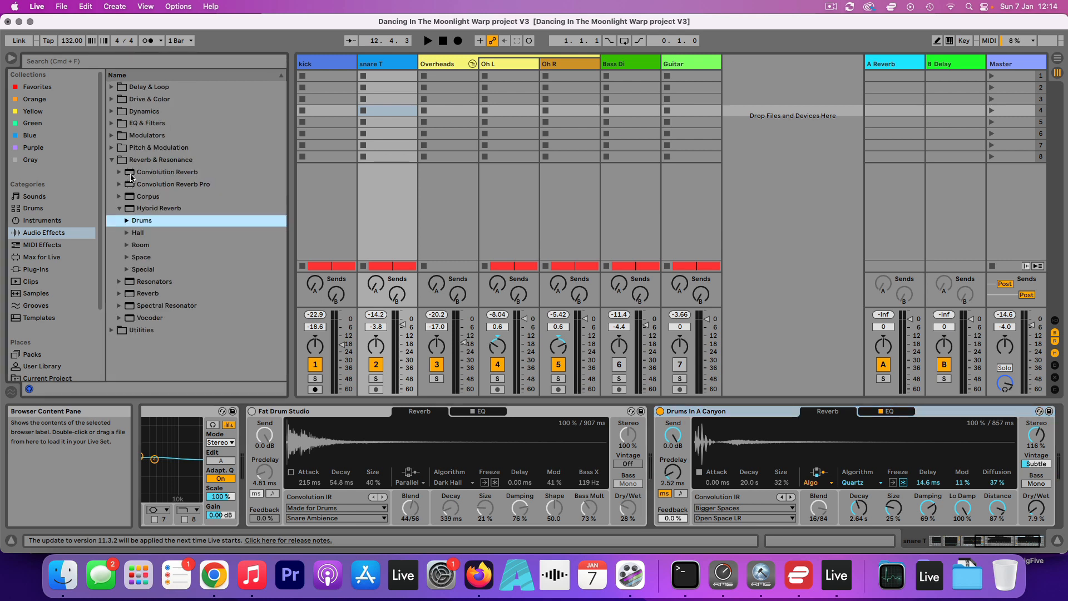
{"action": "left_click", "coordinate": [123, 294]}
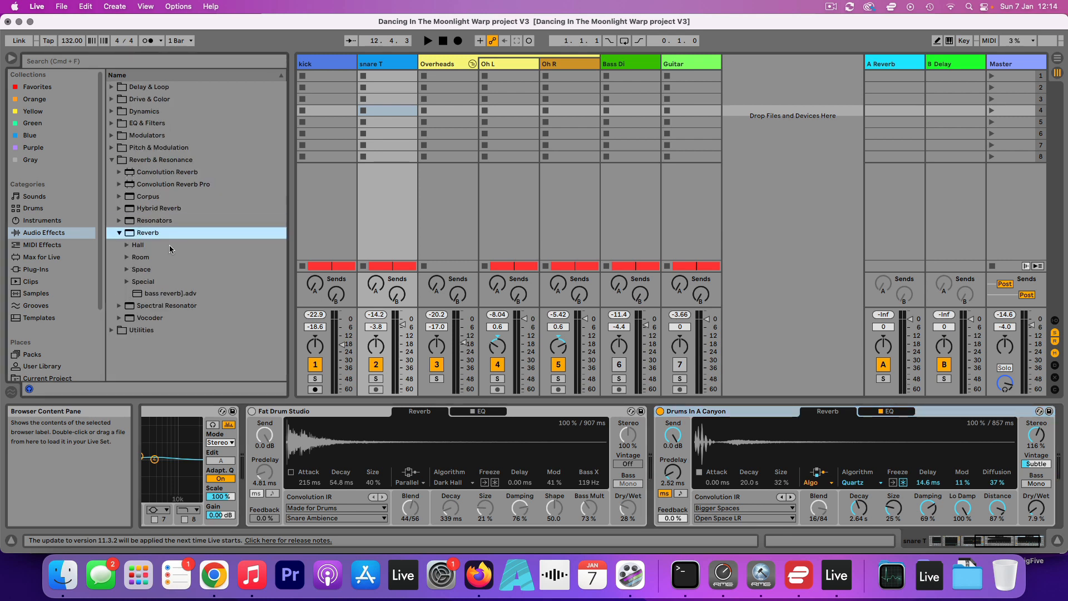
{"action": "left_click", "coordinate": [125, 282]}
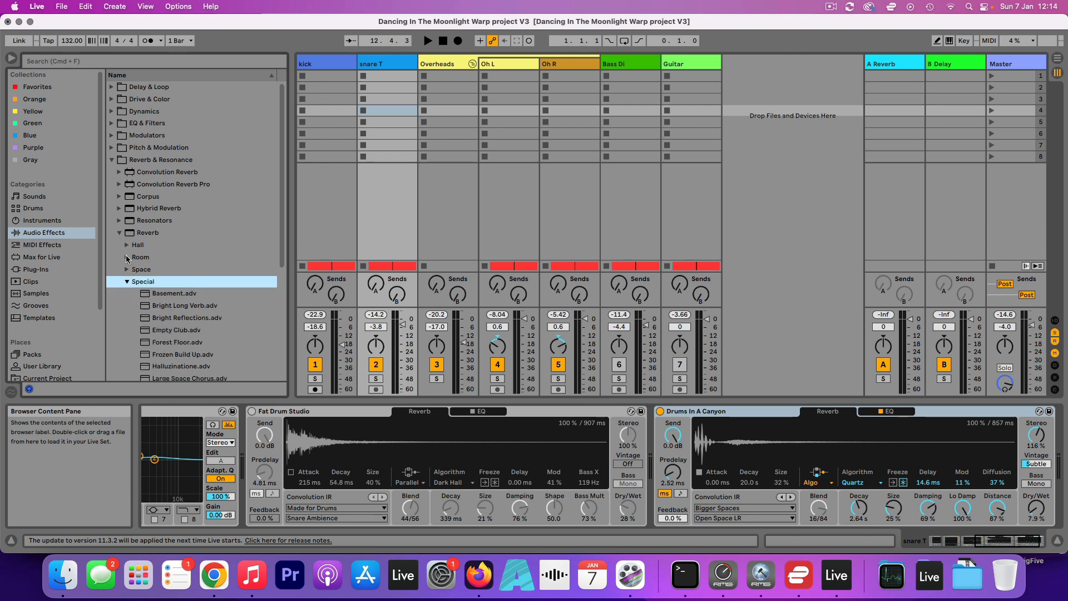
{"action": "left_click", "coordinate": [127, 258]}
{"action": "scroll", "coordinate": [252, 276], "scroll_direction": "down", "scroll_amount": 9}
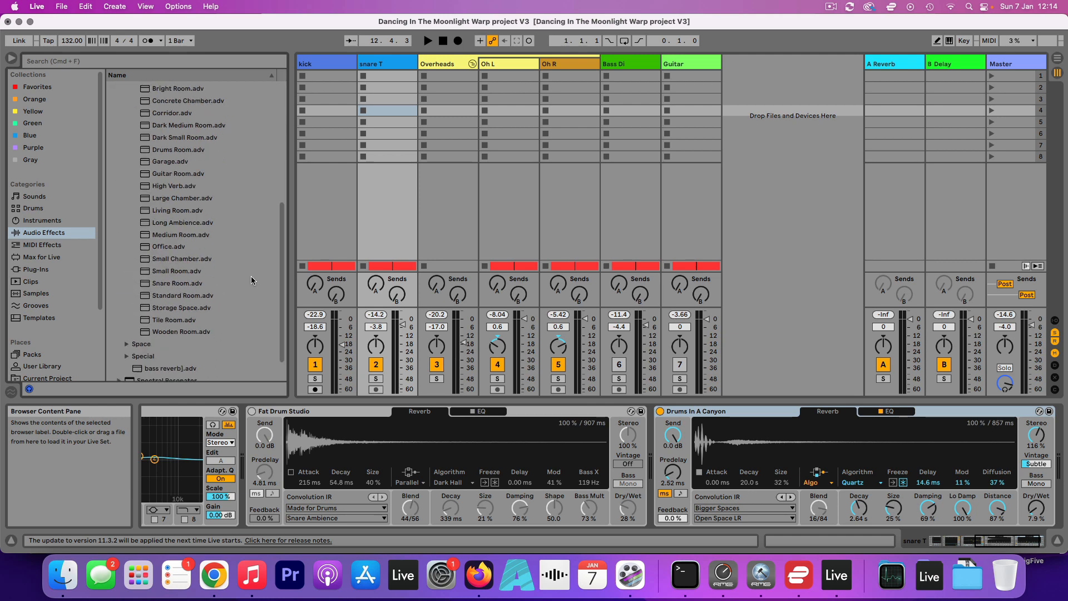
{"action": "left_click", "coordinate": [160, 125]}
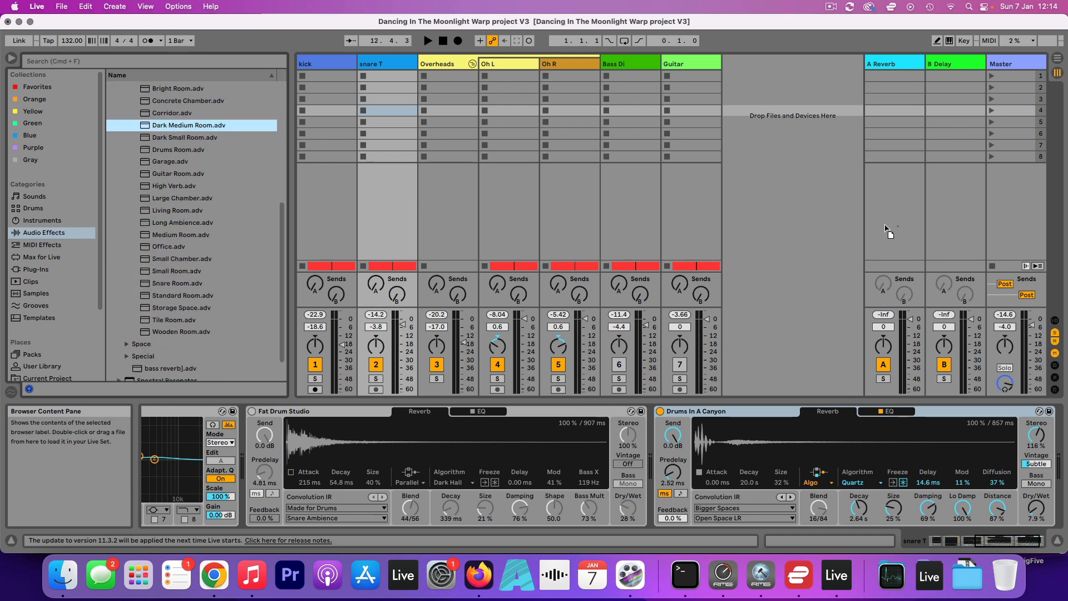
{"action": "left_click_drag", "start_coordinate": [886, 229], "coordinate": [659, 440]}
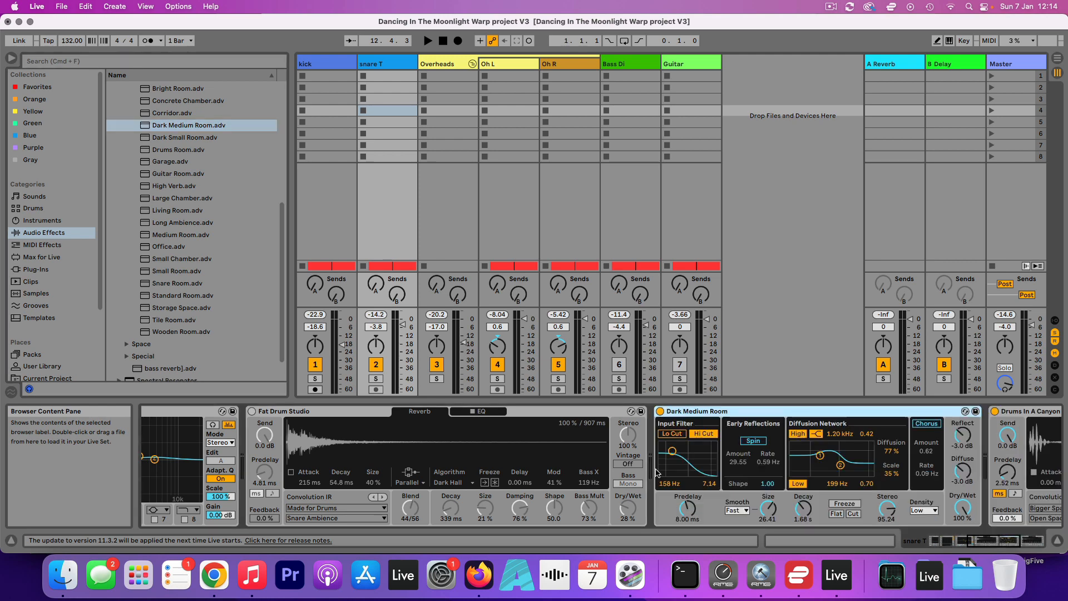
Bypass the Drums In A Canyon reverb, play the drums and lower the Dark Medium Room's Dry/Wet to about 7.1%.
{"action": "left_click", "coordinate": [995, 411]}
{"action": "key", "text": "space"}
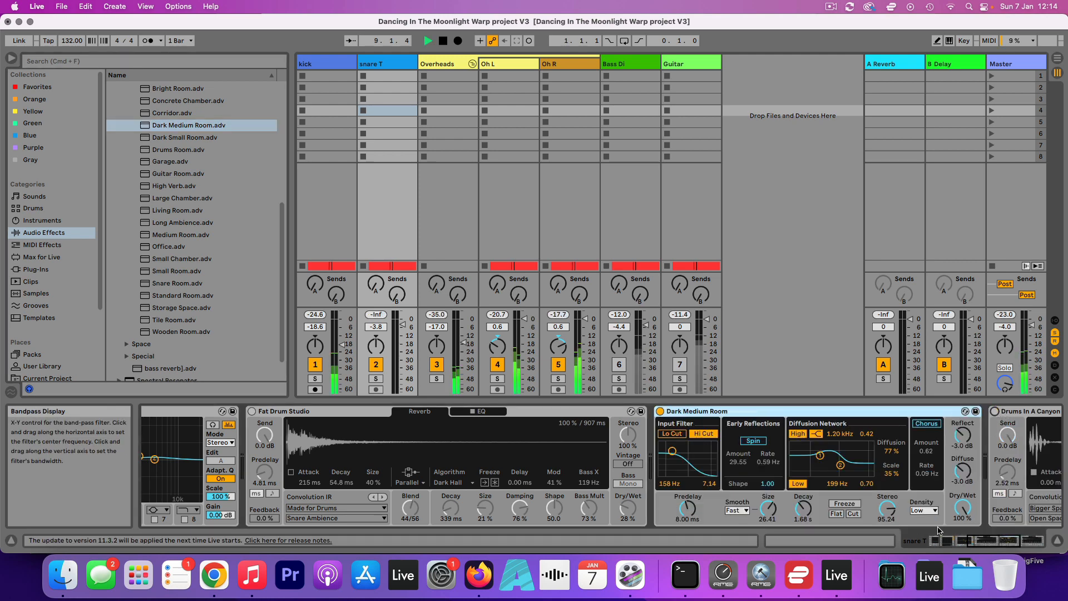
{"action": "left_click_drag", "start_coordinate": [963, 507], "coordinate": [963, 556]}
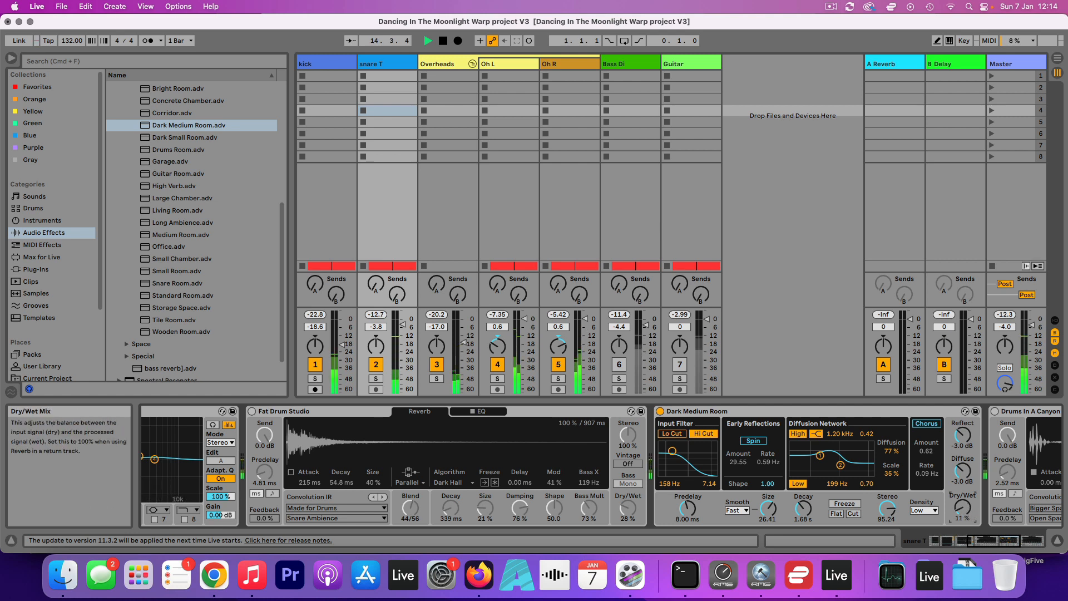
Bypass Dark Medium Room, reactivate Fat Drum Studio and set its Dry/Wet to 29% and algorithm Decay to 770 ms by ear.
{"action": "left_click", "coordinate": [660, 411]}
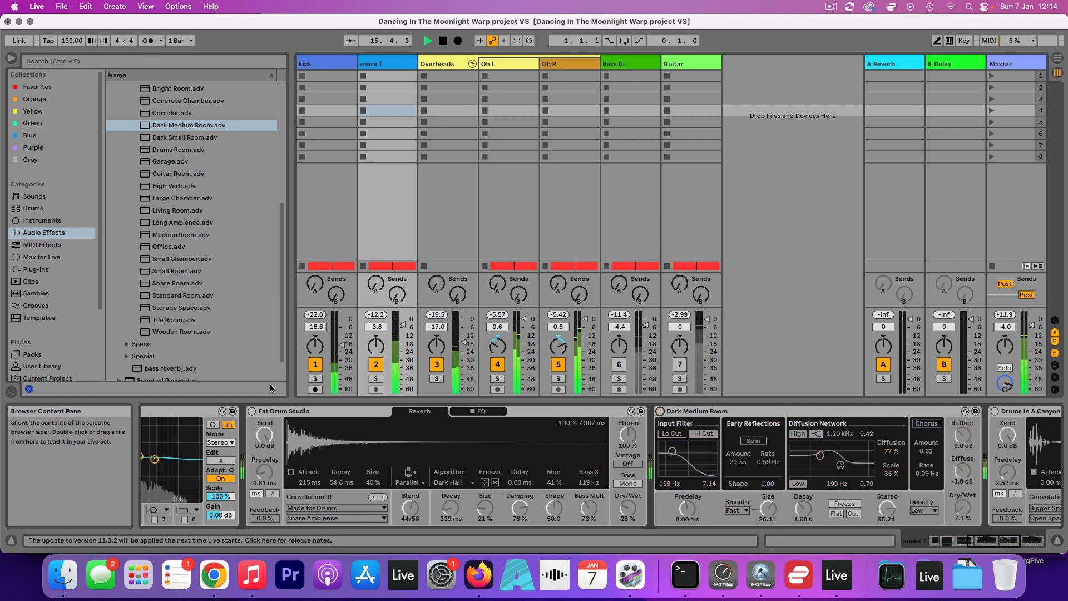
{"action": "left_click", "coordinate": [252, 412]}
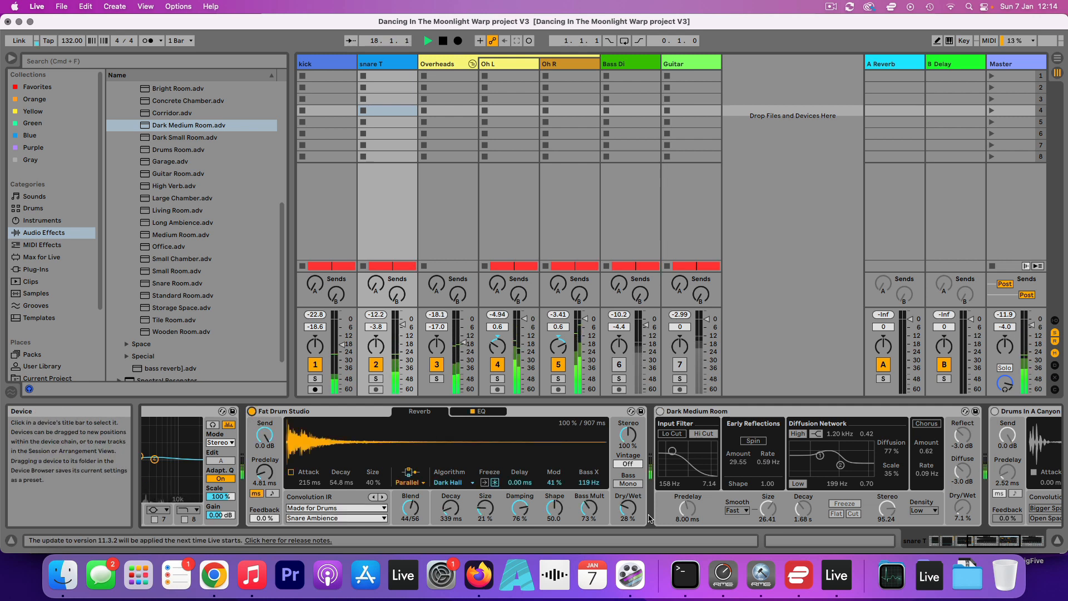
{"action": "left_click_drag", "start_coordinate": [628, 507], "coordinate": [628, 505]}
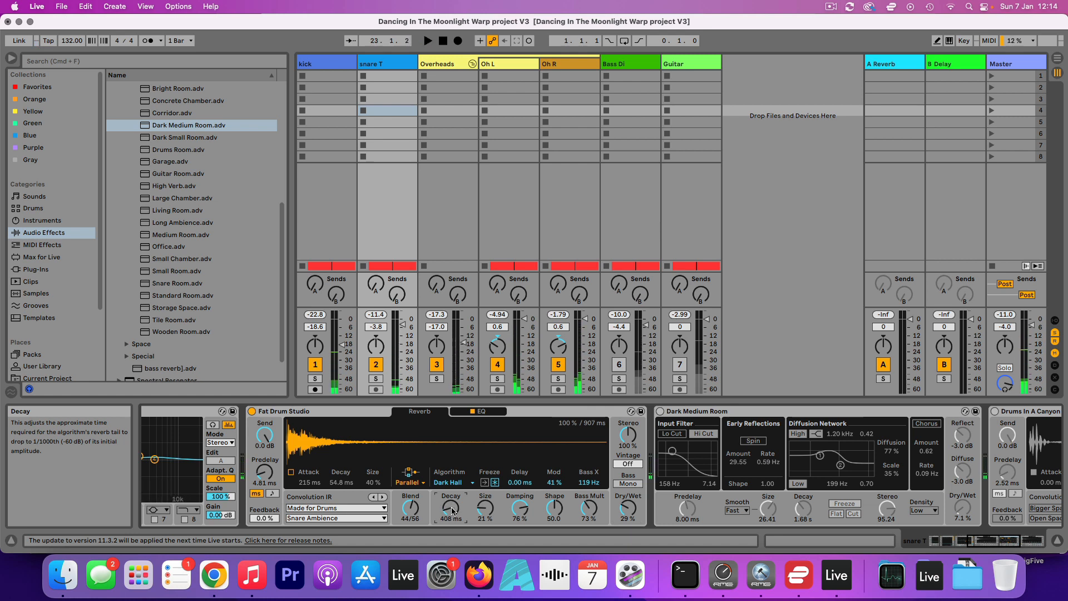
{"action": "key", "text": "space"}
{"action": "left_click_drag", "start_coordinate": [451, 509], "coordinate": [452, 498]}
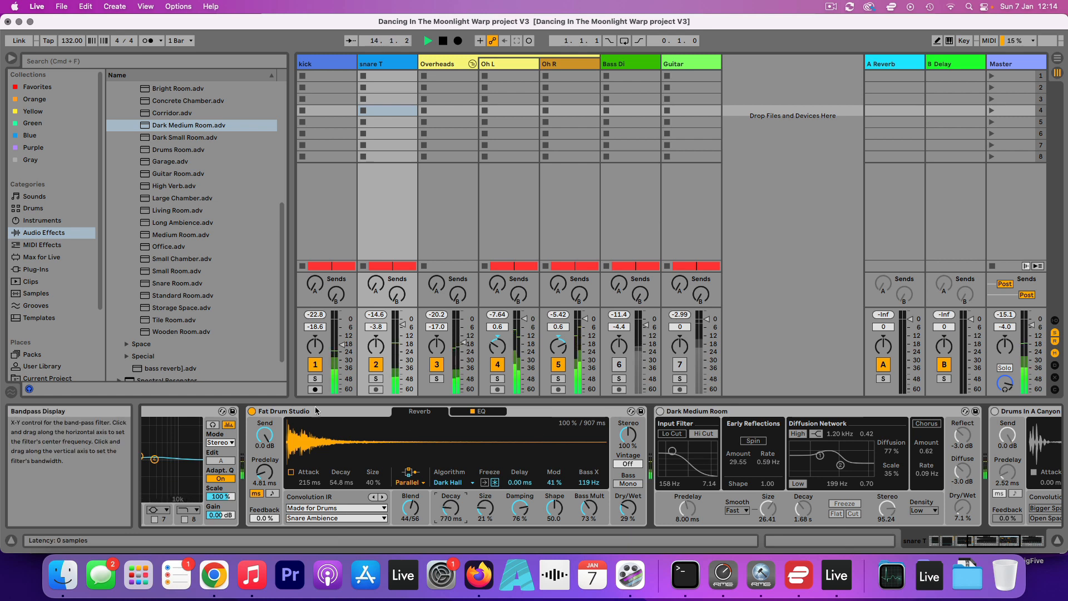
Compare by bypassing Fat Drum Studio, reactivating Dark Medium Room and raising its Dry/Wet to about 7.9%.
{"action": "left_click", "coordinate": [252, 411]}
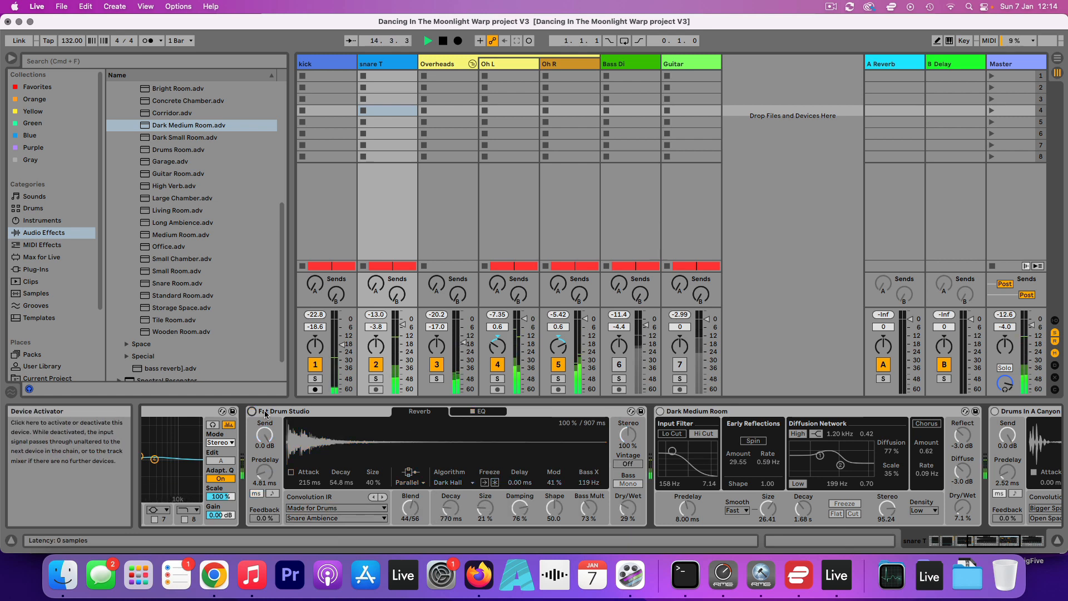
{"action": "left_click", "coordinate": [660, 411]}
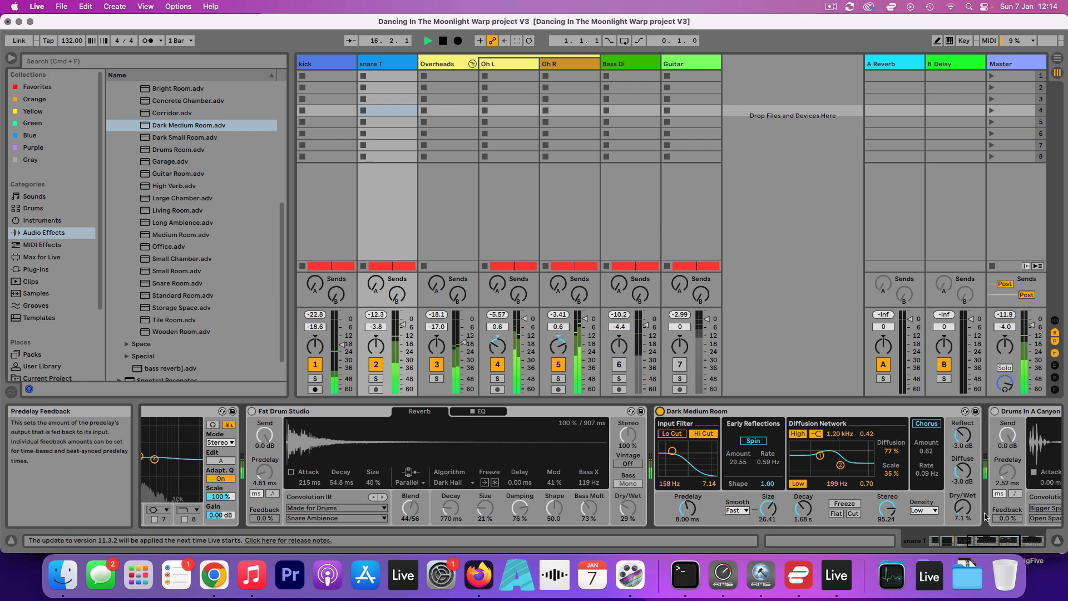
{"action": "left_click_drag", "start_coordinate": [971, 500], "coordinate": [974, 493]}
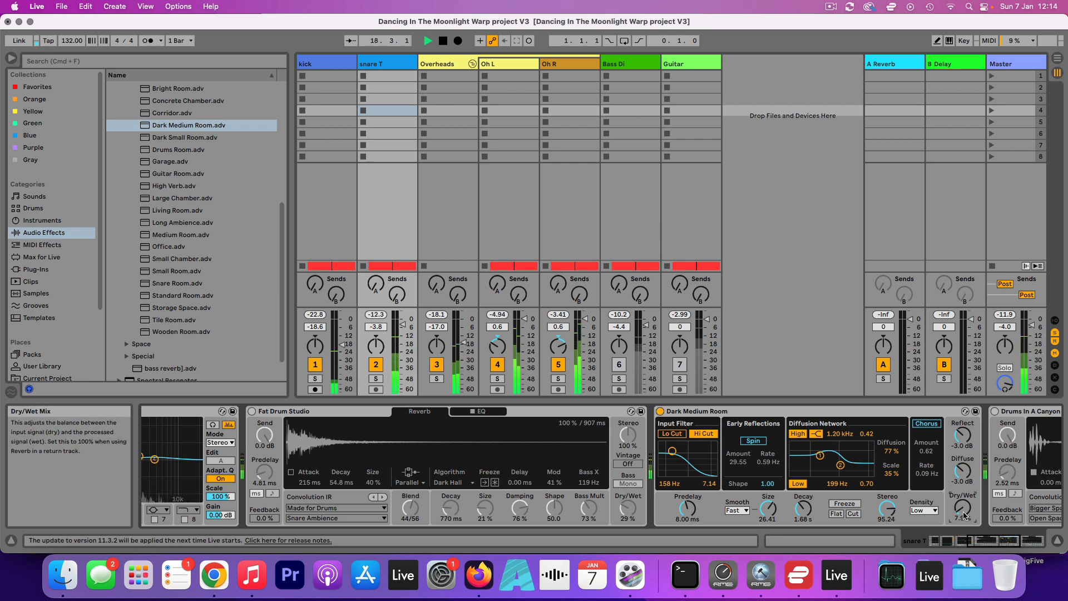
Switch back from Dark Medium Room to the Fat Drum Studio reverb and lower its Dry/Wet to 23%.
{"action": "left_click", "coordinate": [660, 411]}
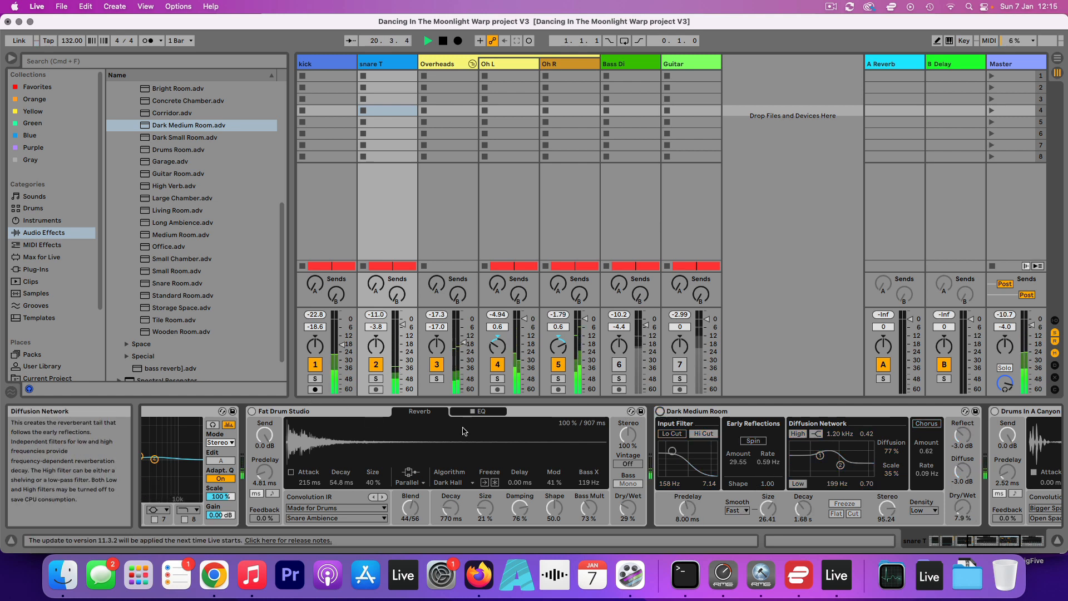
{"action": "left_click", "coordinate": [253, 411]}
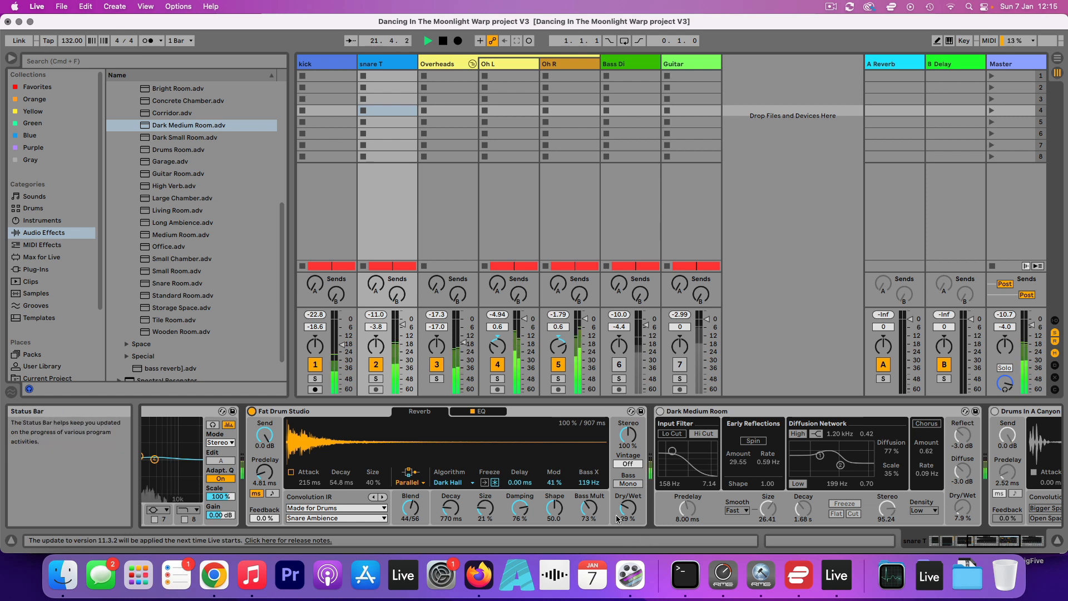
{"action": "left_click_drag", "start_coordinate": [627, 506], "coordinate": [627, 509]}
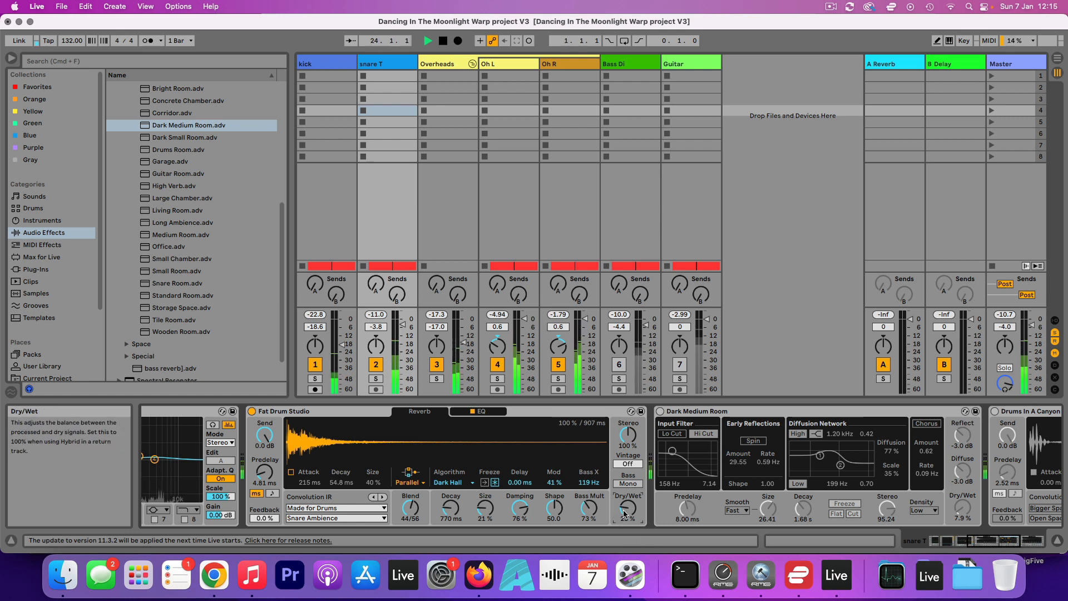
Delete the unused Drums In A Canyon and Dark Medium Room reverbs from the snare T device chain.
{"action": "left_click_drag", "start_coordinate": [991, 541], "coordinate": [949, 540]}
{"action": "left_click", "coordinate": [1019, 541]}
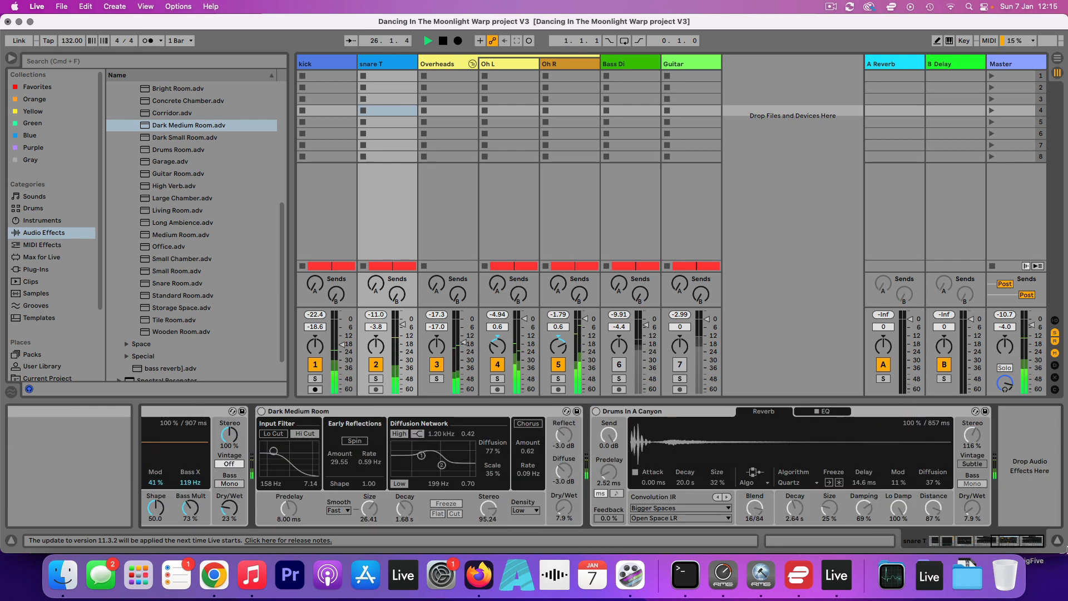
{"action": "left_click", "coordinate": [678, 415]}
{"action": "key", "text": "Delete"}
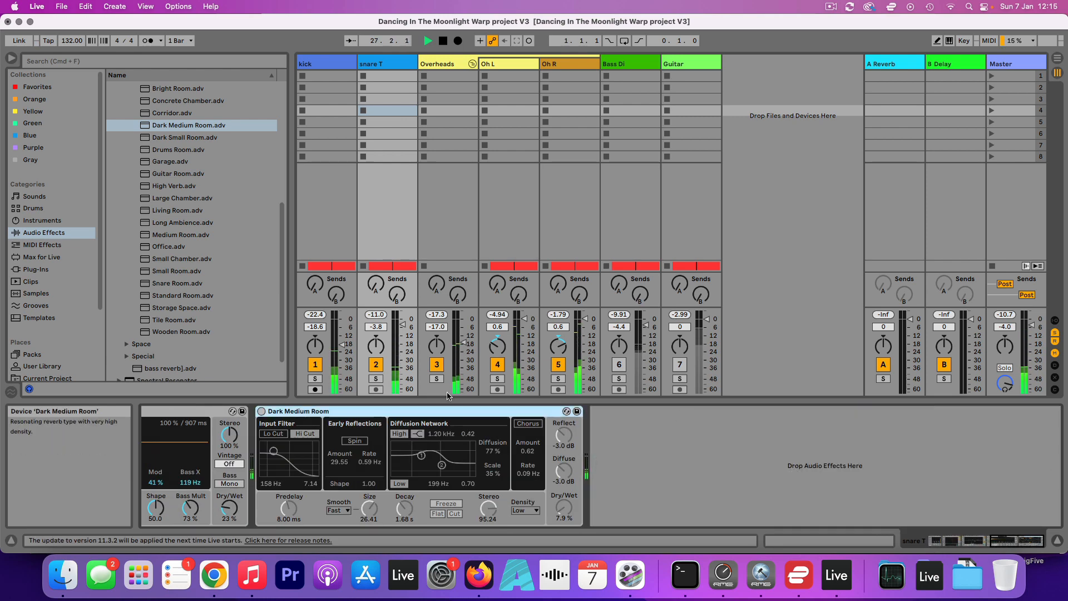
{"action": "key", "text": "Delete"}
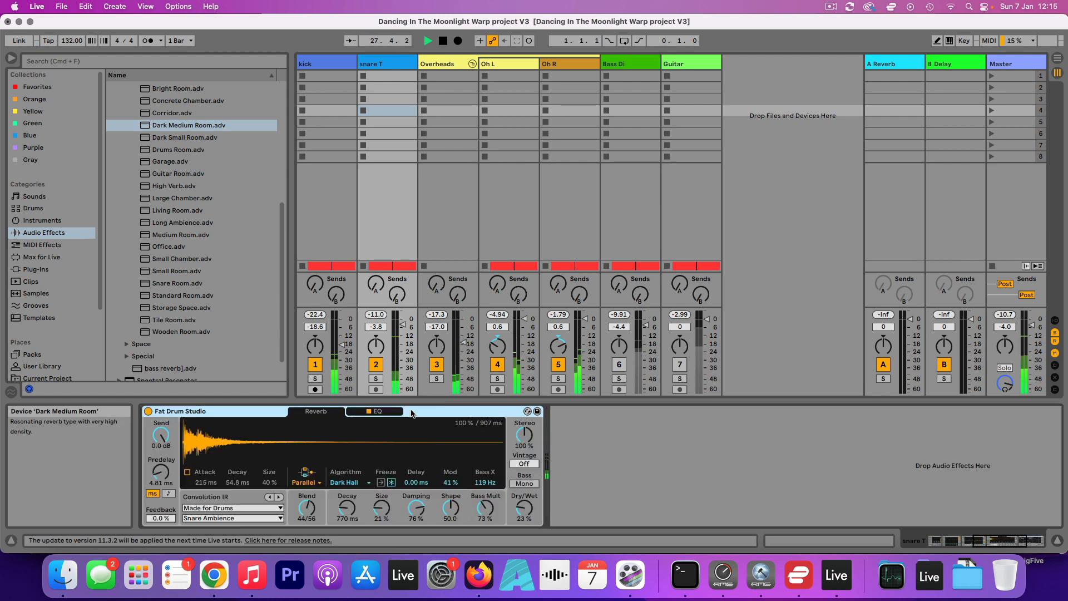
Stop playback and add an EQ Eight from the EQ & Filters folder to the Overheads group track.
{"action": "left_click", "coordinate": [427, 67]}
{"action": "key", "text": "space"}
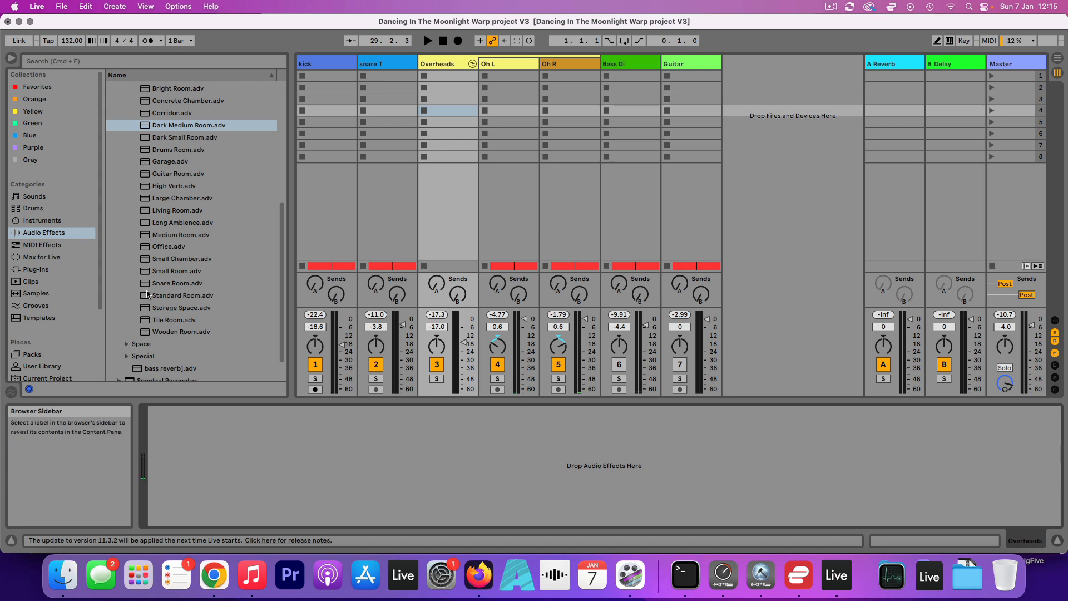
{"action": "scroll", "coordinate": [151, 232], "scroll_direction": "up", "scroll_amount": 5}
{"action": "left_click", "coordinate": [119, 233]}
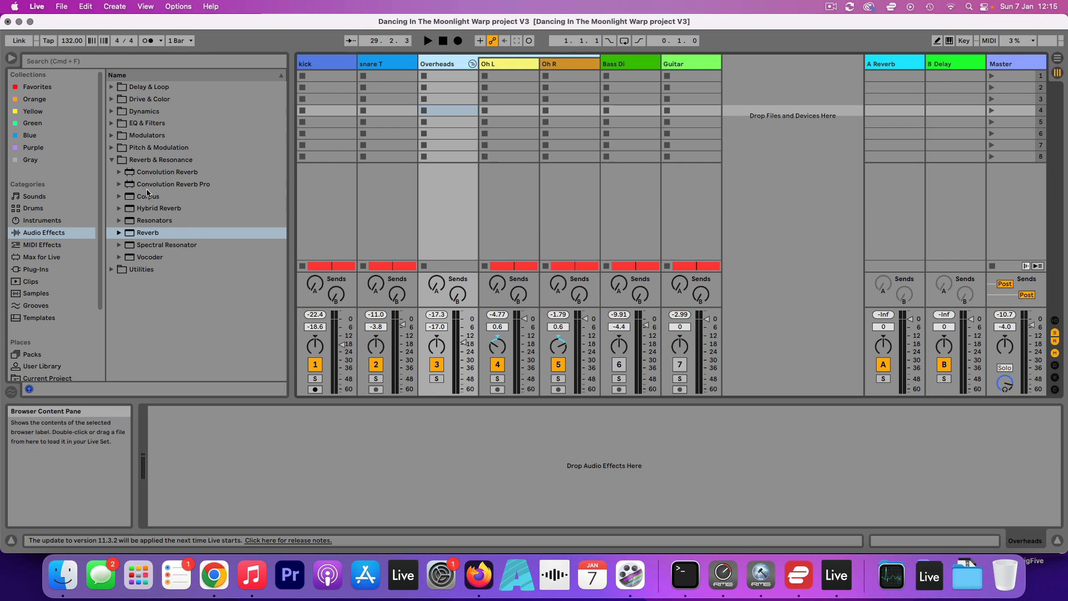
{"action": "left_click", "coordinate": [112, 159]}
{"action": "left_click", "coordinate": [111, 123]}
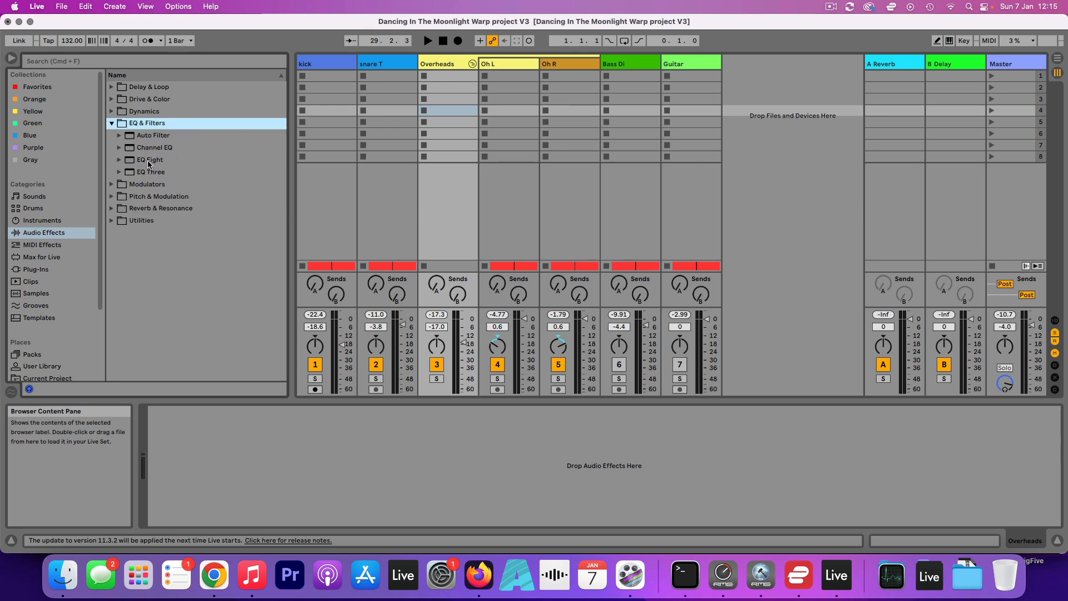
{"action": "left_click_drag", "start_coordinate": [150, 161], "coordinate": [476, 97]}
{"action": "left_click_drag", "start_coordinate": [437, 64], "coordinate": [438, 66]}
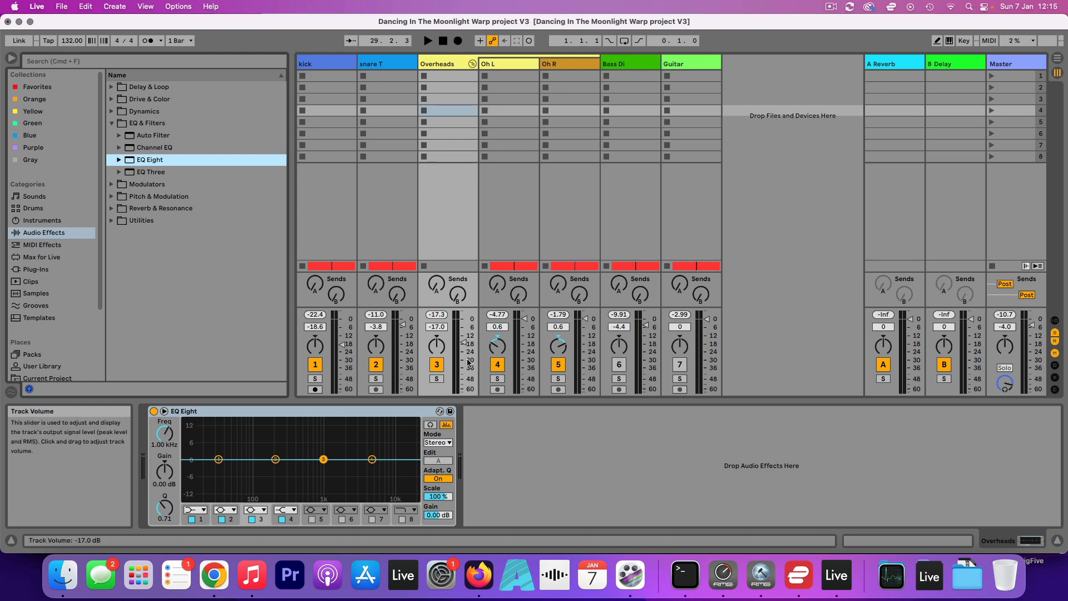
Solo the Overheads during playback and turn EQ band 1 into a low cut at about 89.9 Hz with Q 0.82.
{"action": "left_click", "coordinate": [437, 378]}
{"action": "key", "text": "space"}
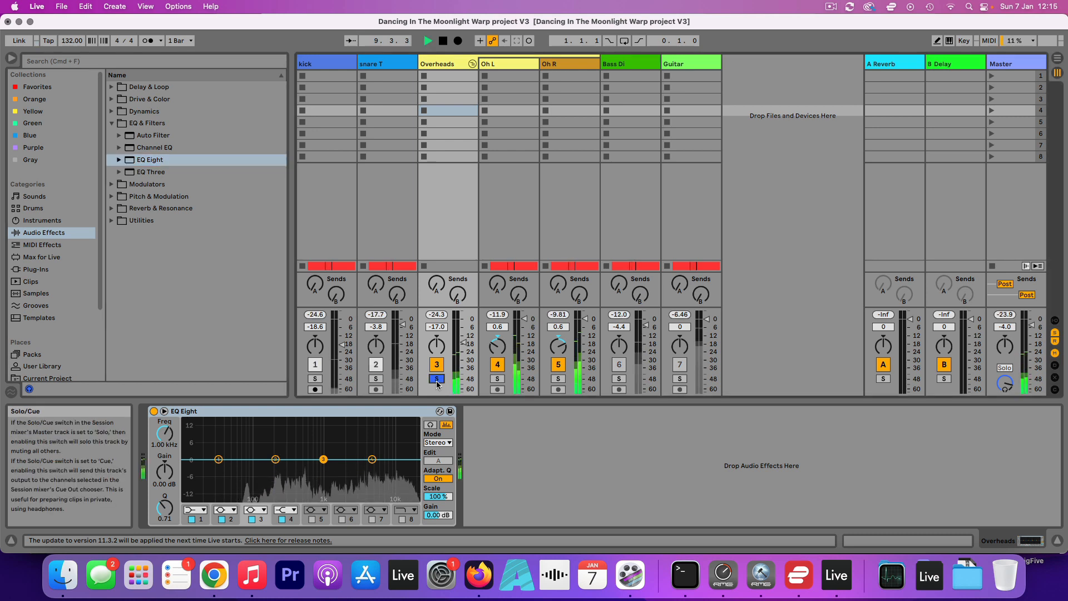
{"action": "left_click", "coordinate": [196, 510]}
{"action": "left_click", "coordinate": [191, 444]}
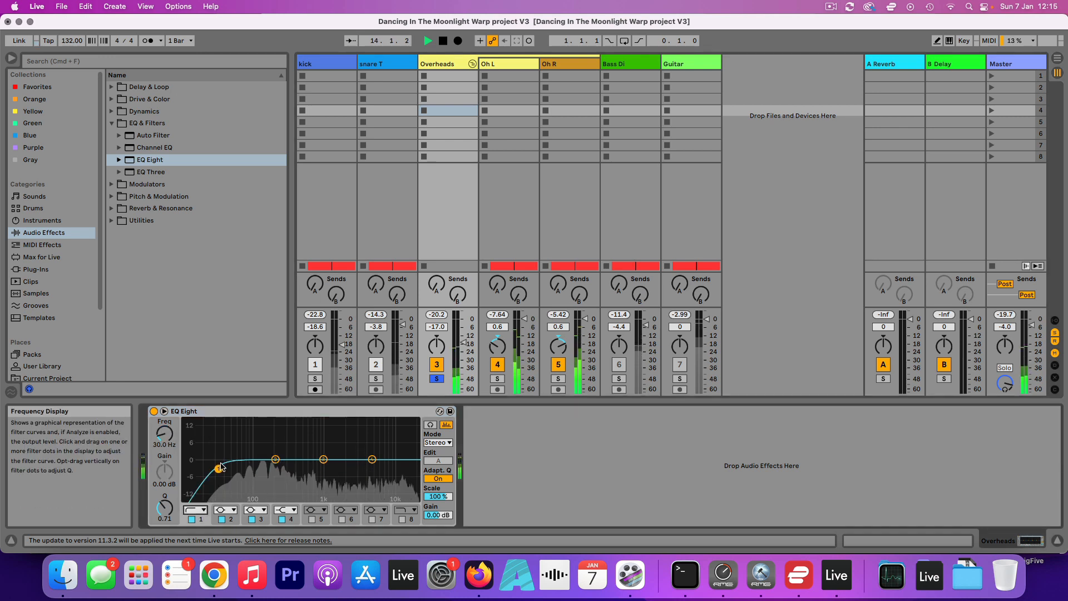
{"action": "left_click_drag", "start_coordinate": [218, 459], "coordinate": [251, 469]}
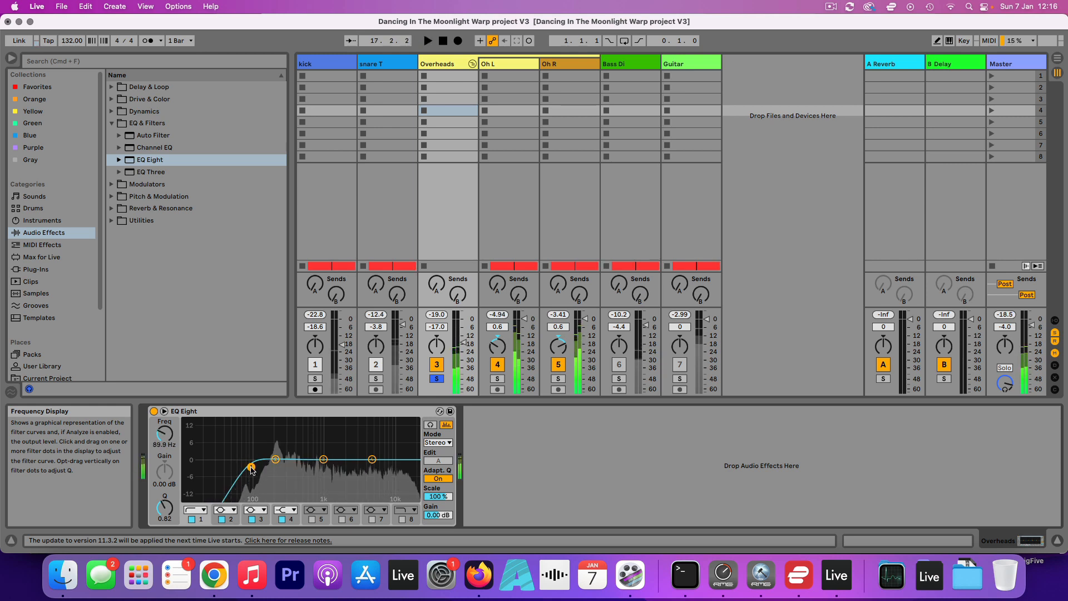
{"action": "key", "text": "space"}
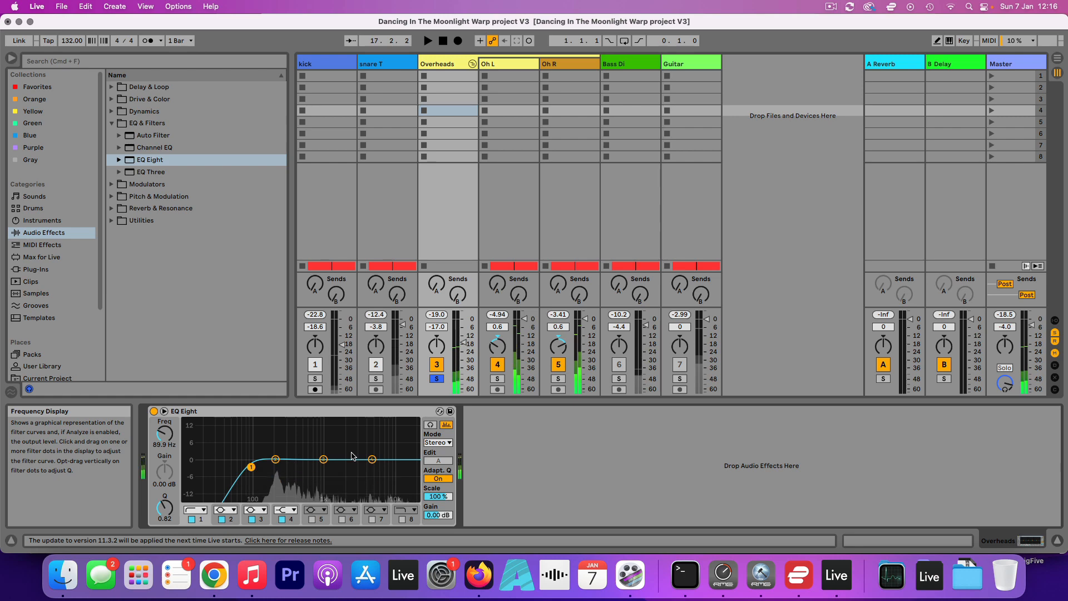
In the enlarged EQ display, sweep band 2 during playback and set a cut of about -3.09 dB at 489 Hz with Q 3.28.
{"action": "left_click", "coordinate": [164, 412]}
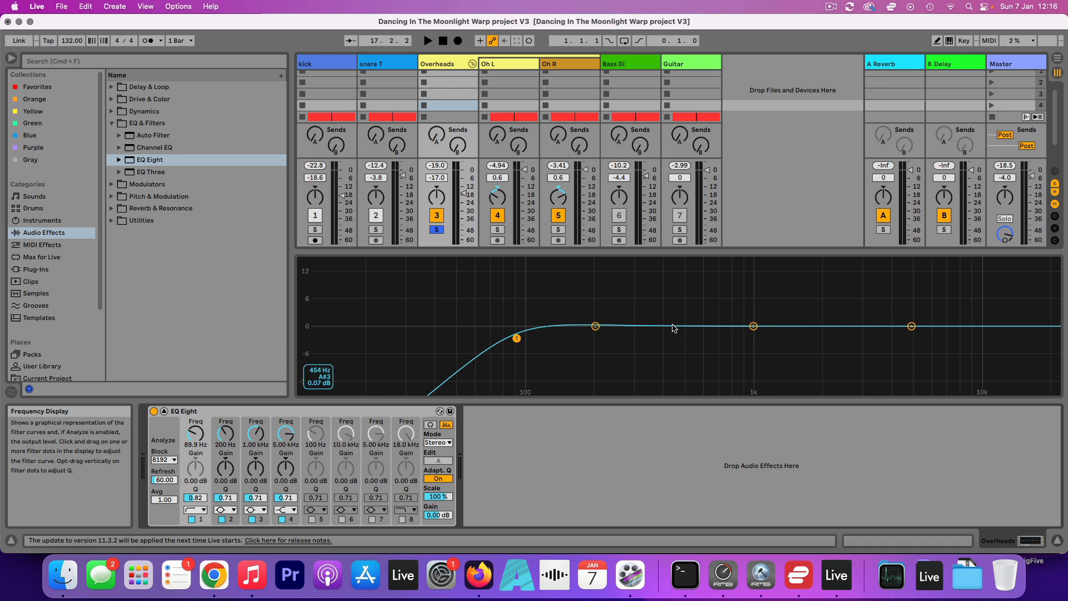
{"action": "left_click_drag", "start_coordinate": [600, 328], "coordinate": [676, 271]}
{"action": "key", "text": "space"}
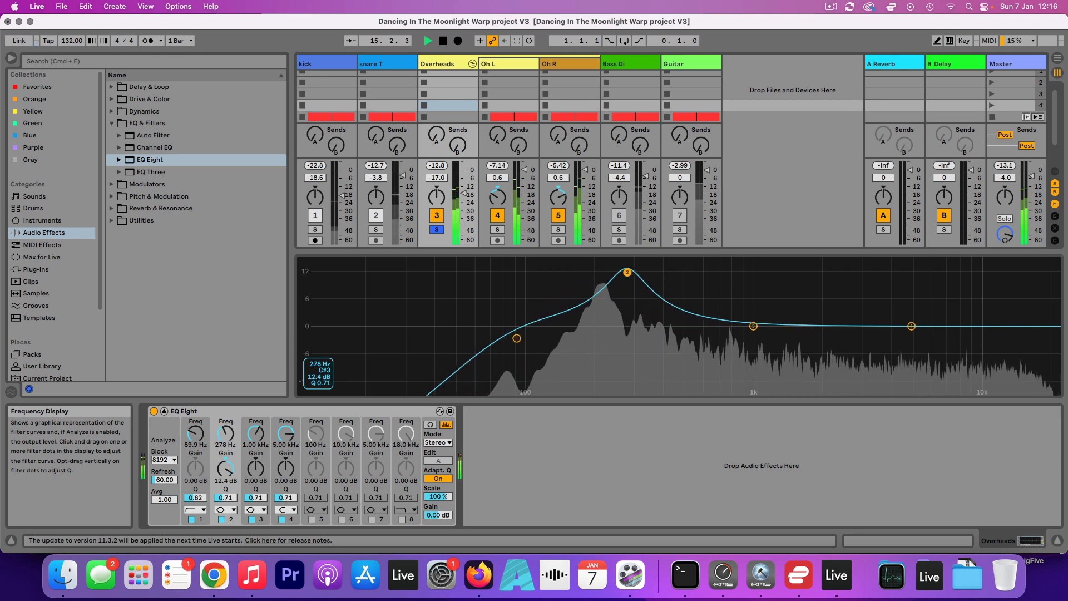
{"action": "left_click_drag", "start_coordinate": [609, 271], "coordinate": [685, 343]}
{"action": "left_click_drag", "start_coordinate": [226, 497], "coordinate": [225, 497]}
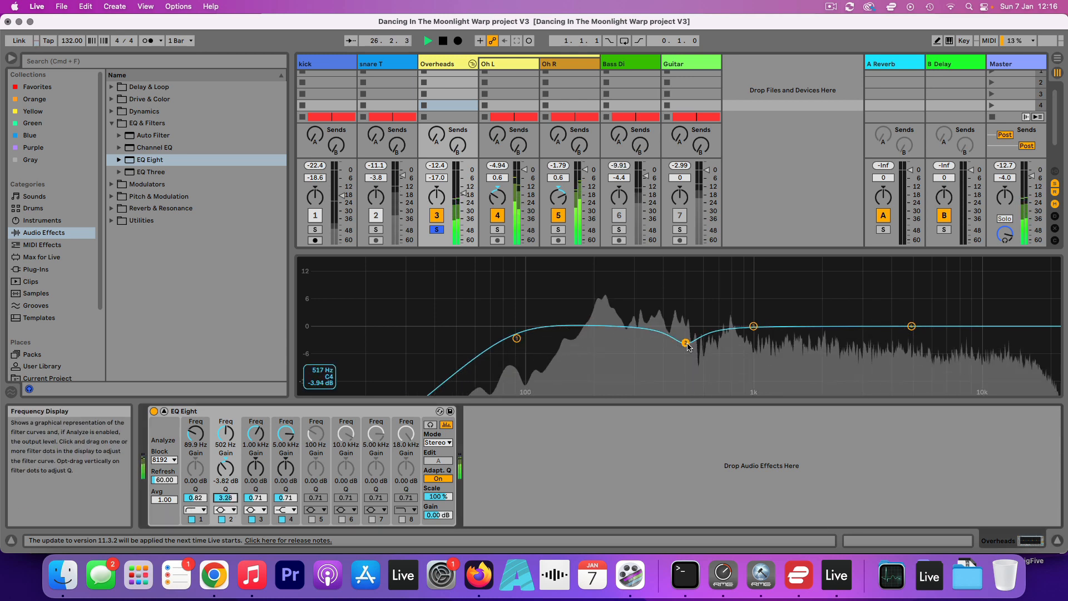
{"action": "left_click_drag", "start_coordinate": [685, 343], "coordinate": [683, 339]}
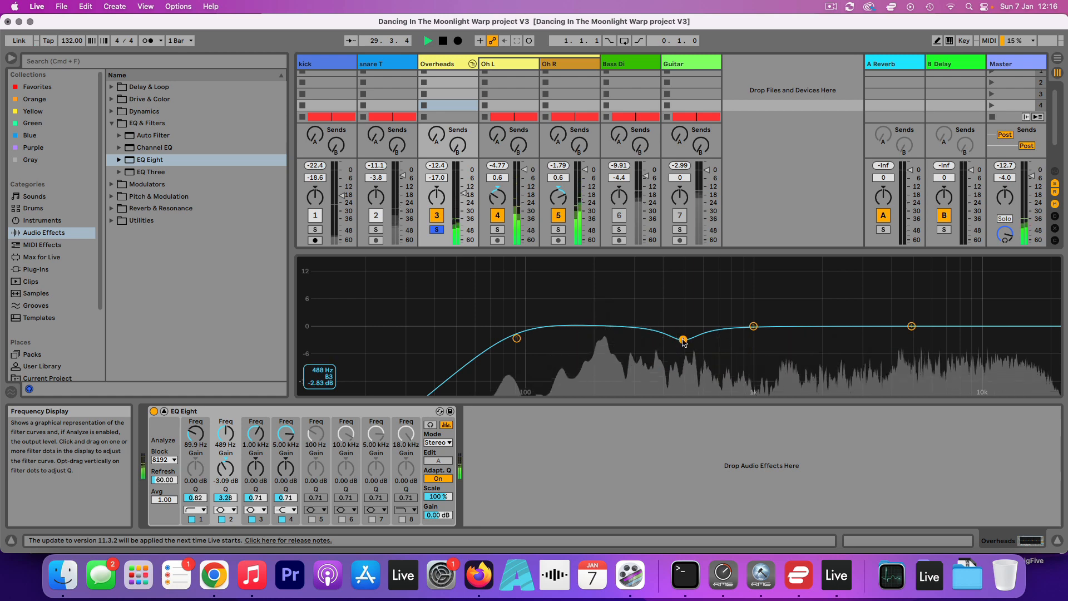
{"action": "key", "text": "super+alt+b"}
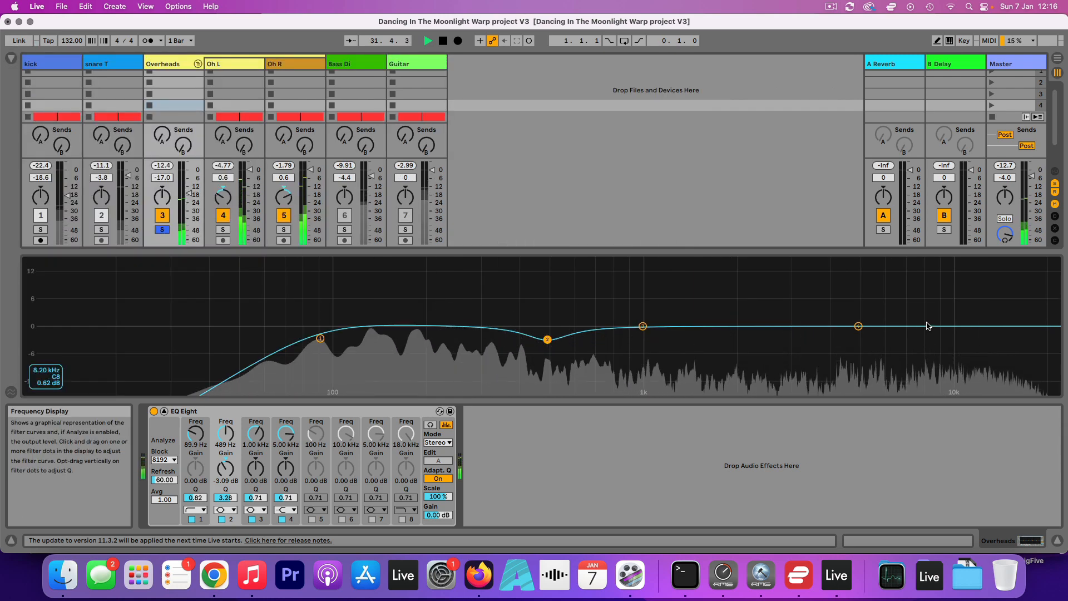
On the Overheads EQ, change band 4 to a bell with about 1.91 dB boost at 4.81 kHz and resume playback.
{"action": "key", "text": "space"}
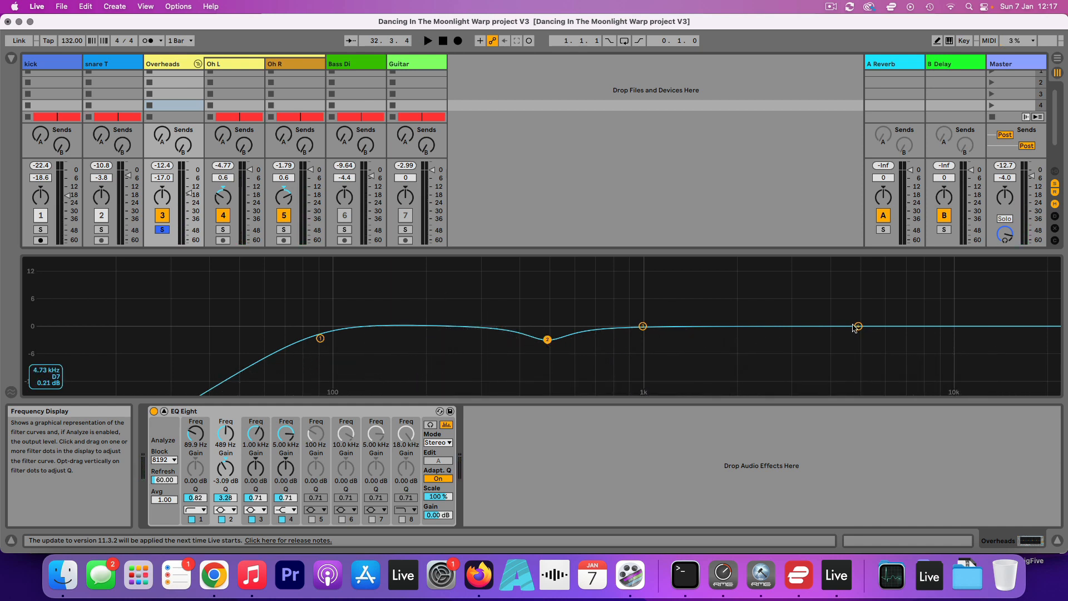
{"action": "mouse_move", "coordinate": [858, 329]}
{"action": "left_mouse_down"}
{"action": "mouse_move", "coordinate": [861, 296]}
{"action": "mouse_move", "coordinate": [860, 351]}
{"action": "mouse_move", "coordinate": [851, 297]}
{"action": "mouse_move", "coordinate": [844, 350]}
{"action": "mouse_move", "coordinate": [853, 318]}
{"action": "left_mouse_up"}
{"action": "left_click", "coordinate": [290, 510]}
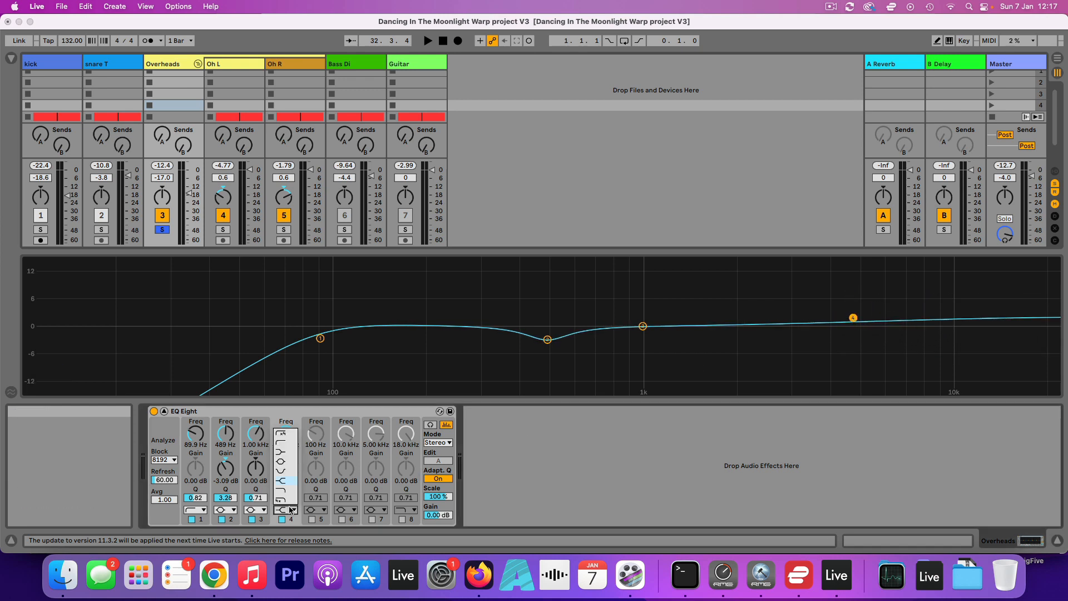
{"action": "left_click", "coordinate": [279, 462]}
{"action": "key", "text": "space"}
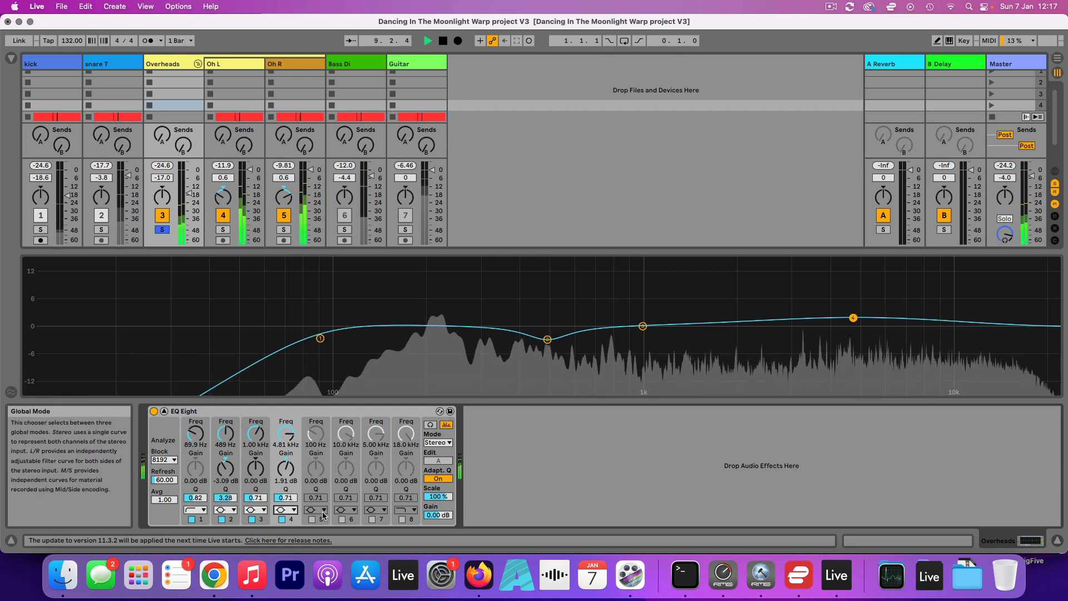
Narrow the Overheads EQ band 4 to Q 6.02 and boost it to about 8.97 dB at 4.48 kHz during playback.
{"action": "left_click_drag", "start_coordinate": [294, 499], "coordinate": [295, 489]}
{"action": "left_click_drag", "start_coordinate": [285, 498], "coordinate": [286, 500]}
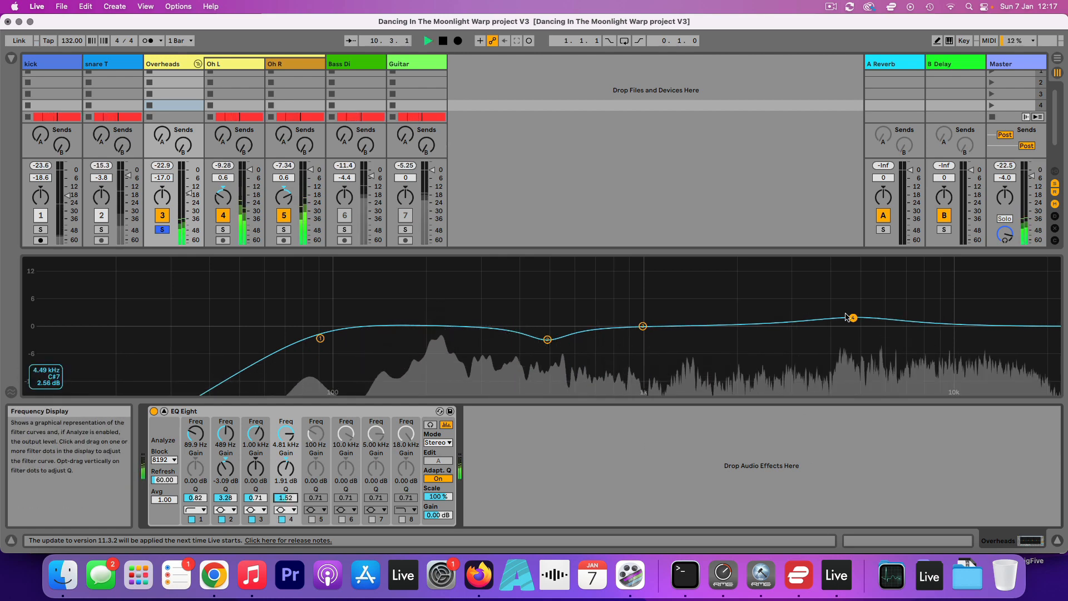
{"action": "left_click_drag", "start_coordinate": [853, 319], "coordinate": [844, 287]}
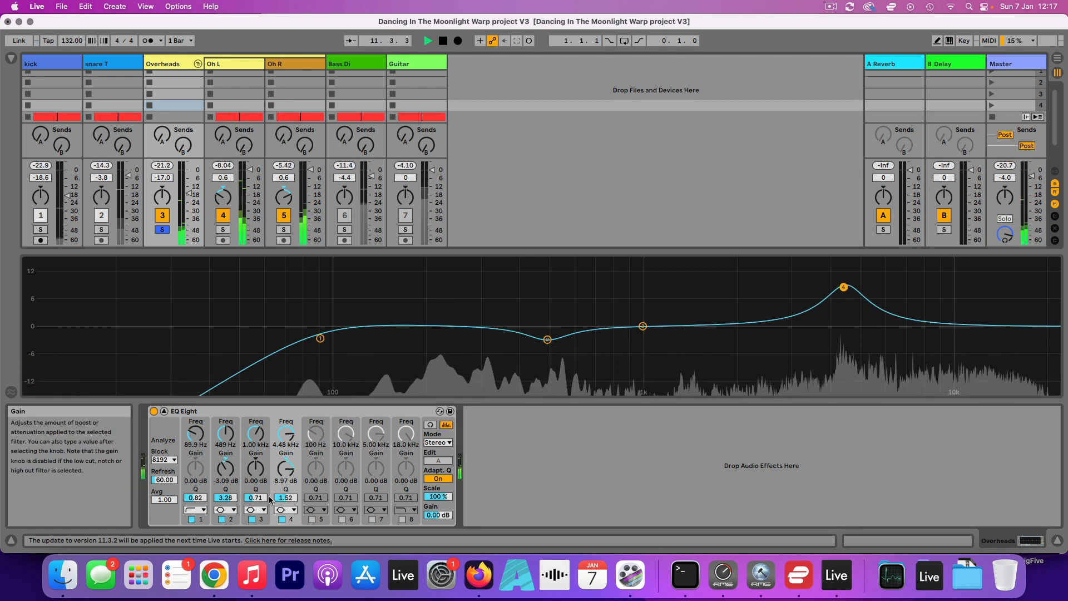
{"action": "left_click_drag", "start_coordinate": [285, 498], "coordinate": [285, 467]}
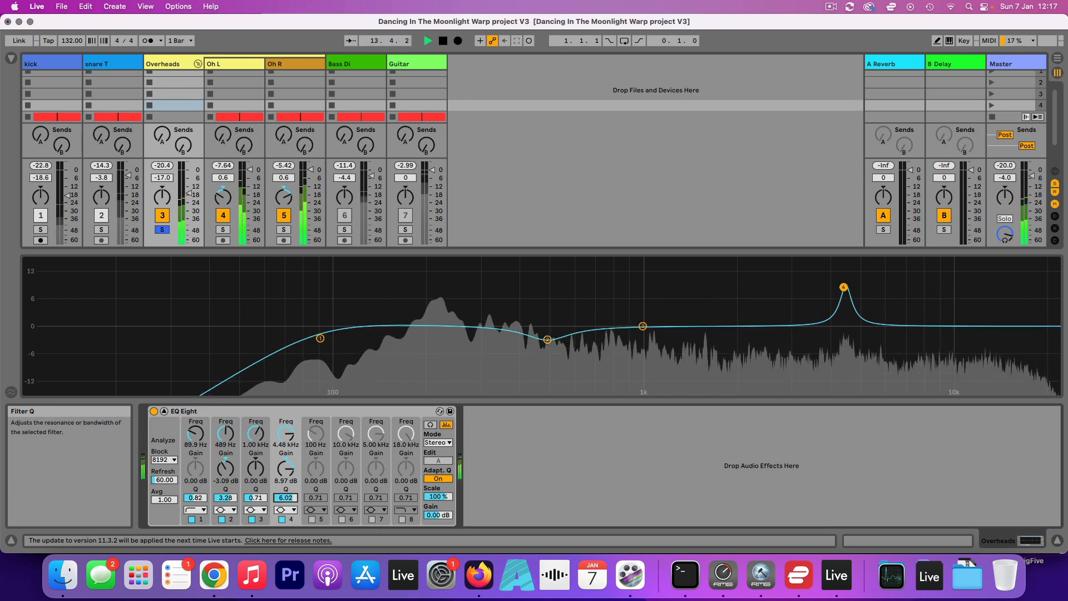
Turn band 4 into a cut of about -6.62 dB at 4.46 kHz and audition the Overheads.
{"action": "key", "text": "space"}
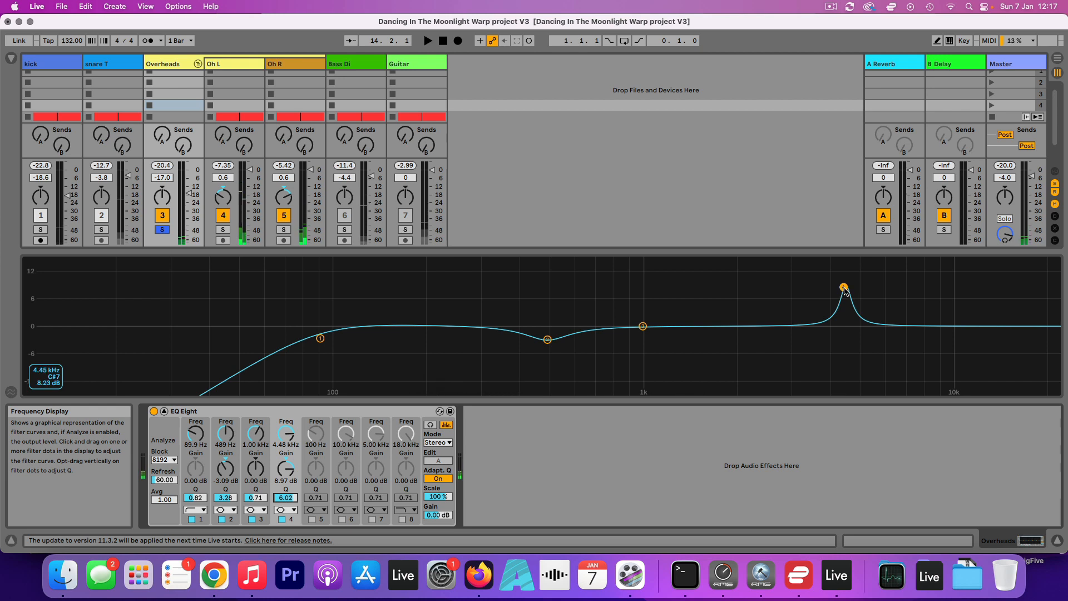
{"action": "left_click_drag", "start_coordinate": [848, 291], "coordinate": [843, 355]}
{"action": "key", "text": "space"}
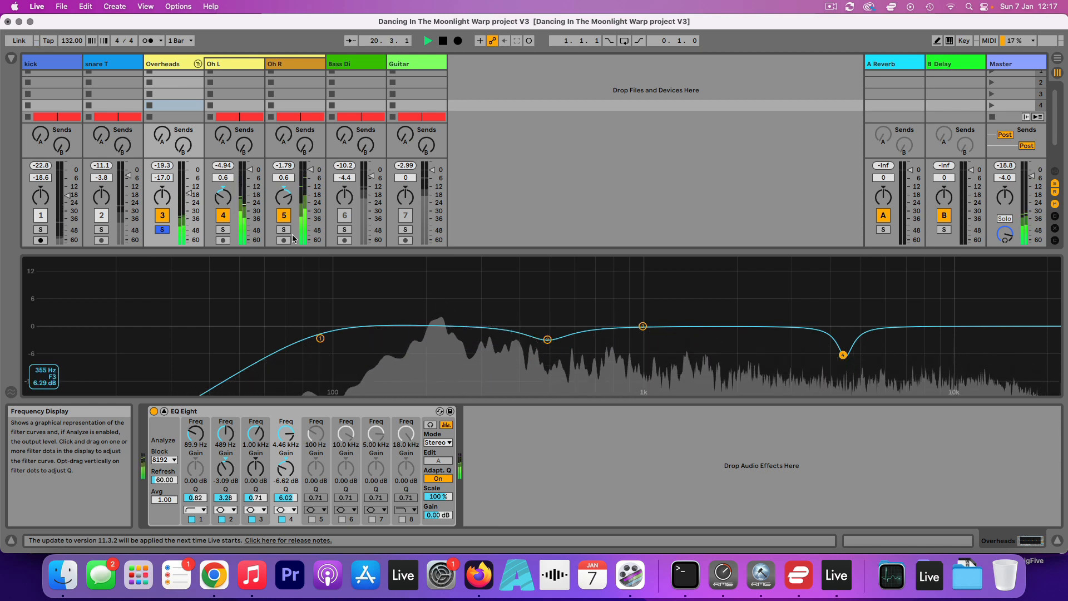
{"action": "key", "text": "space"}
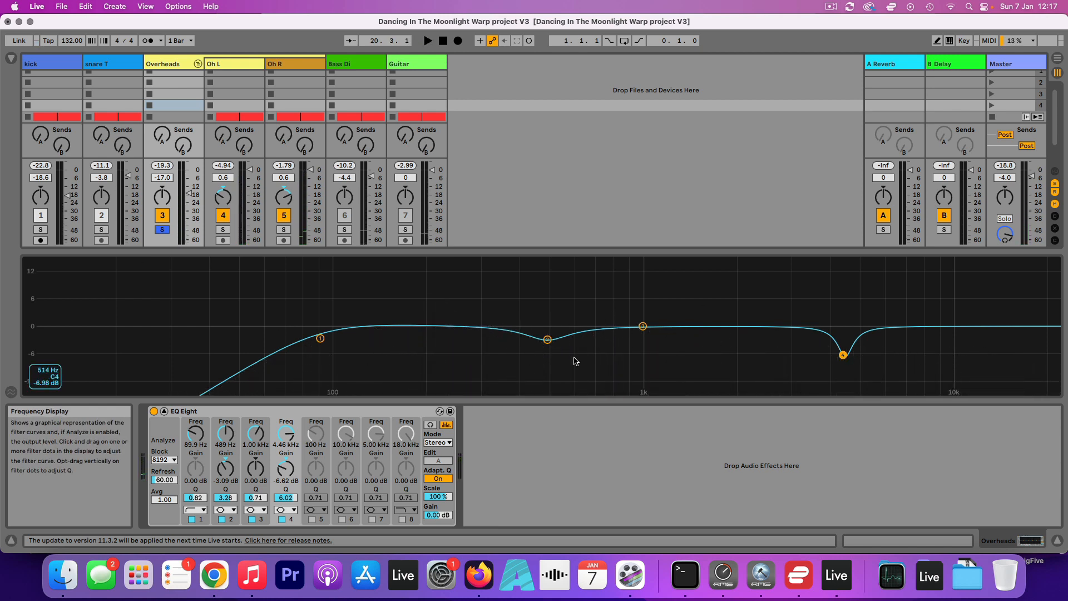
{"action": "key", "text": "space"}
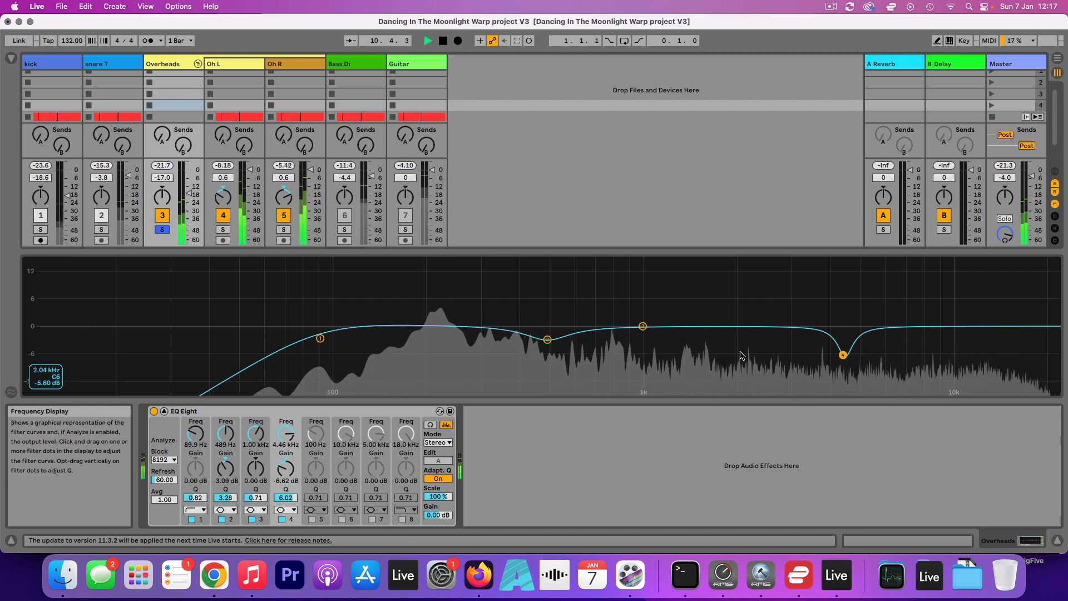
{"action": "key", "text": "space"}
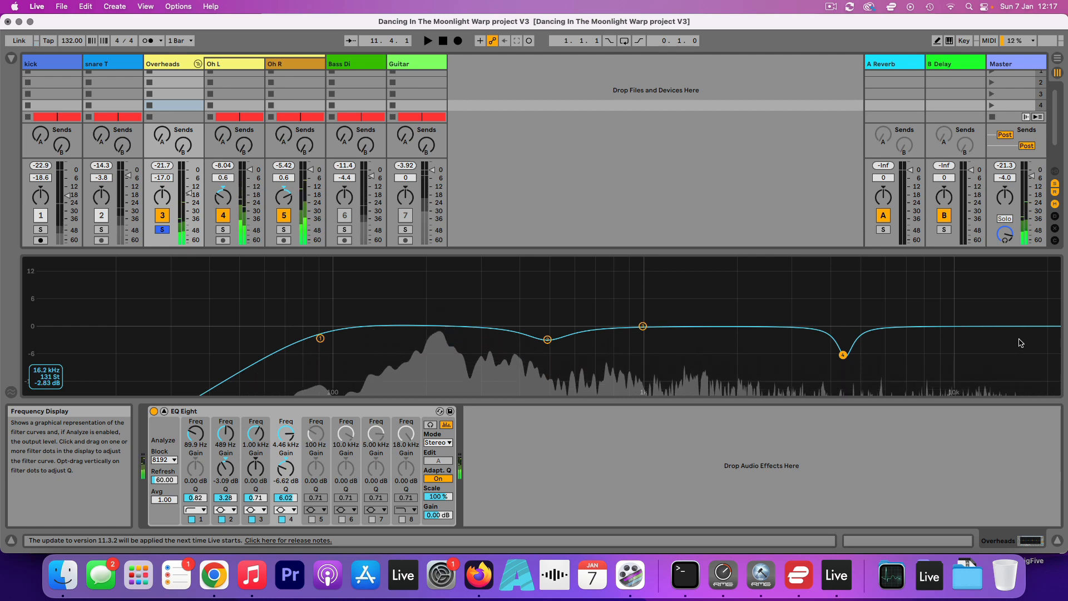
Collapse the enlarged EQ display and set band 3 to a cut of about -3.10 dB at 14.7 kHz.
{"action": "left_click", "coordinate": [164, 411]}
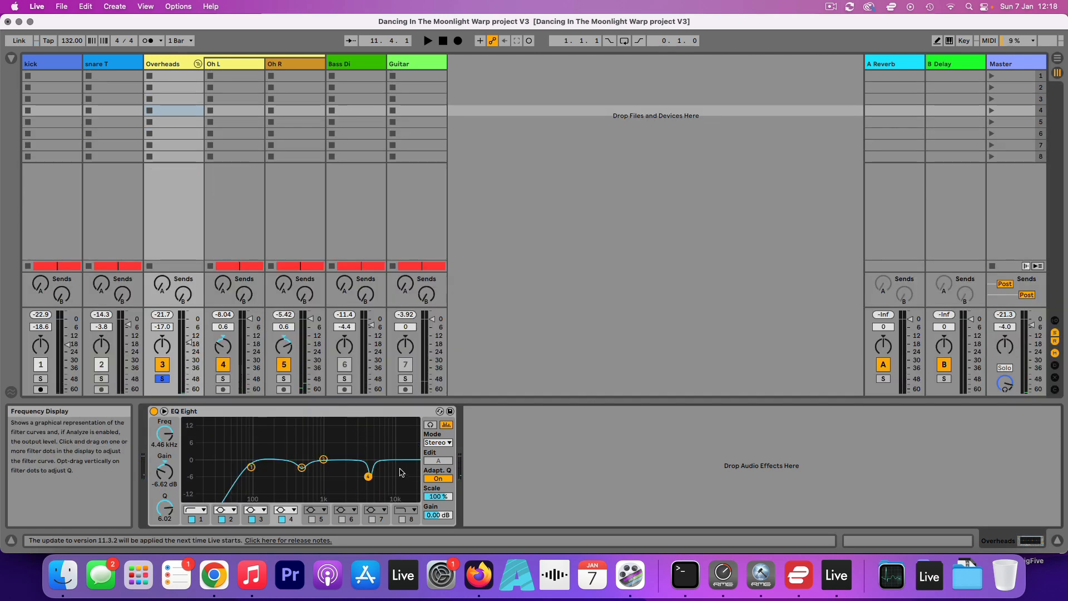
{"action": "left_click_drag", "start_coordinate": [323, 459], "coordinate": [404, 475]}
{"action": "key", "text": "space"}
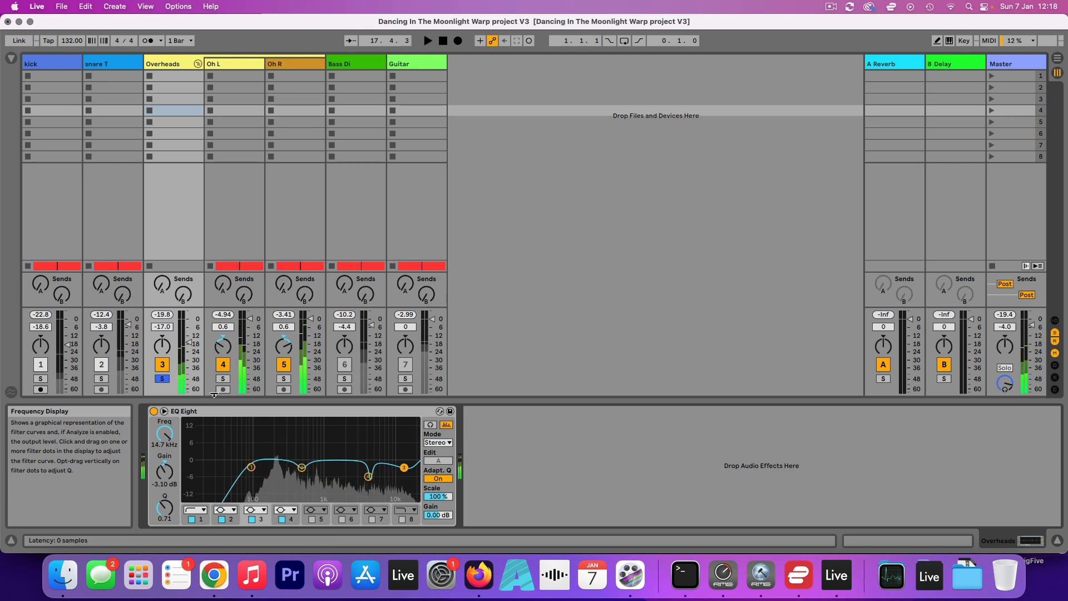
Unsolo the Overheads, restart playback and raise the Overheads volume to -15.0 dB.
{"action": "key", "text": "space"}
{"action": "left_click", "coordinate": [162, 379]}
{"action": "key", "text": "space"}
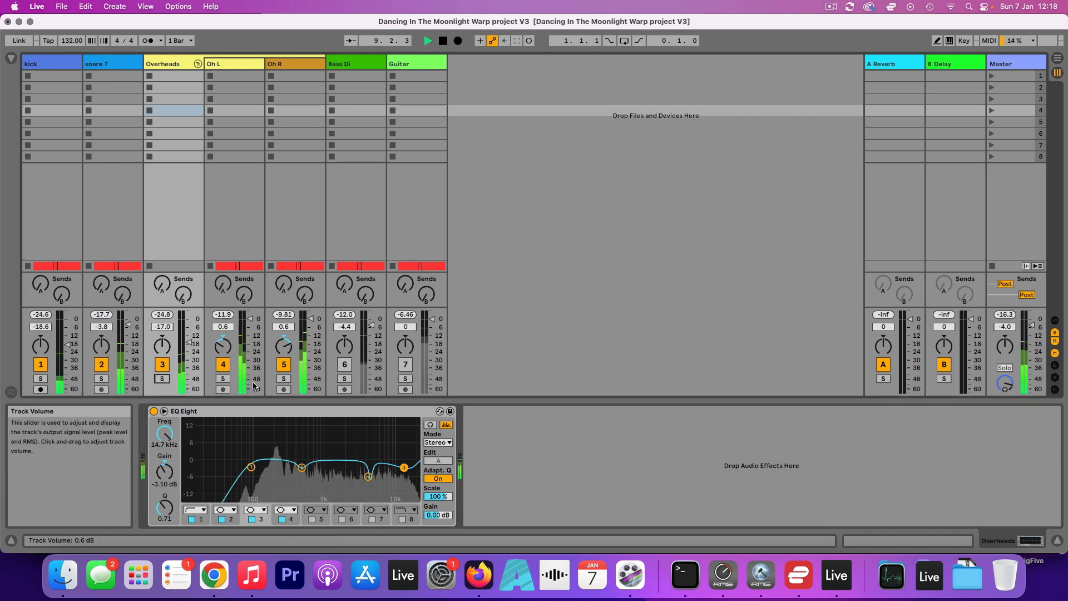
{"action": "left_click_drag", "start_coordinate": [189, 344], "coordinate": [189, 340]}
Compare the drums with snare T muted and active, and lower the snare T volume to -11.0 dB.
{"action": "left_click_drag", "start_coordinate": [127, 324], "coordinate": [127, 328]}
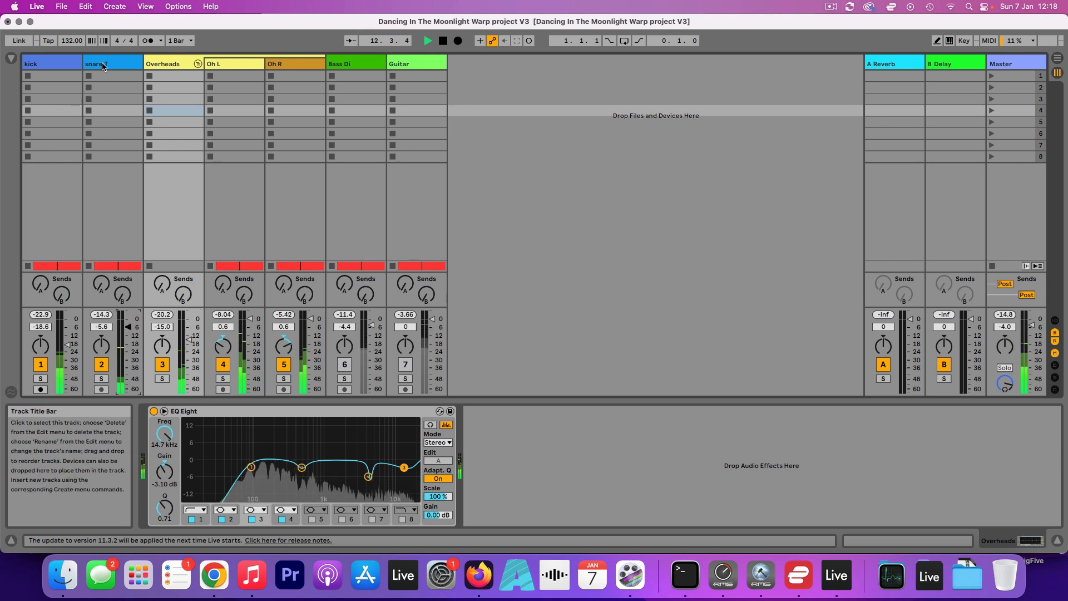
{"action": "left_click", "coordinate": [104, 366]}
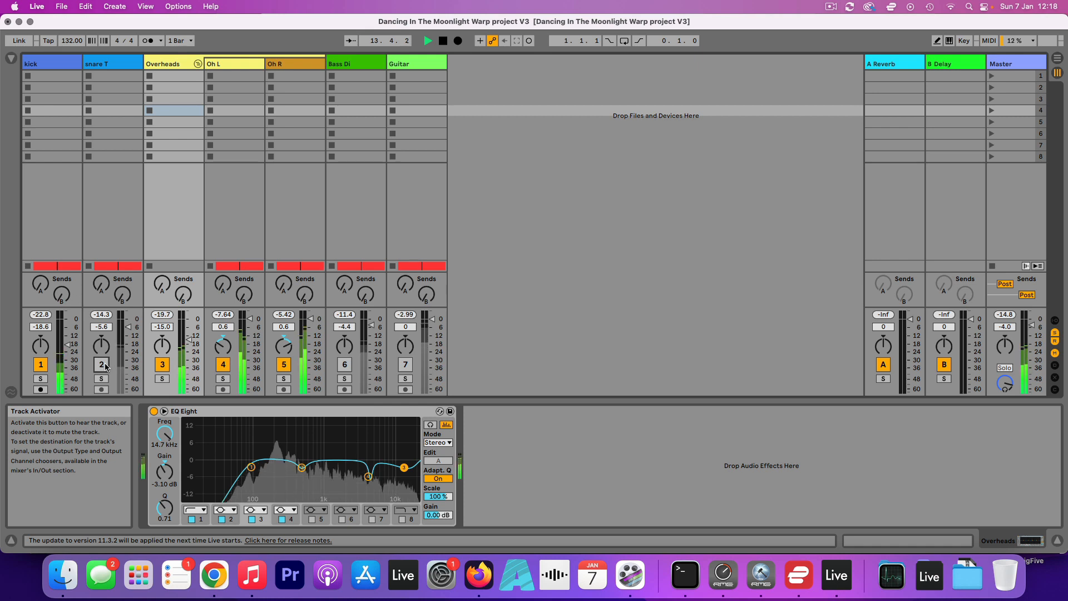
{"action": "left_click", "coordinate": [102, 365]}
{"action": "left_click_drag", "start_coordinate": [127, 327], "coordinate": [128, 336]}
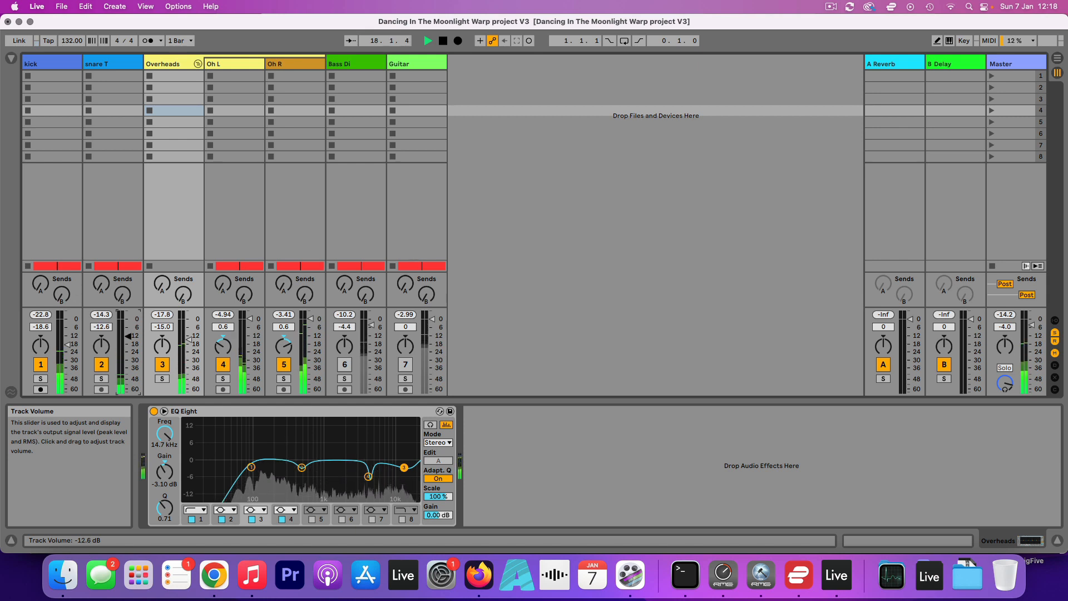
{"action": "left_click_drag", "start_coordinate": [128, 335], "coordinate": [127, 334]}
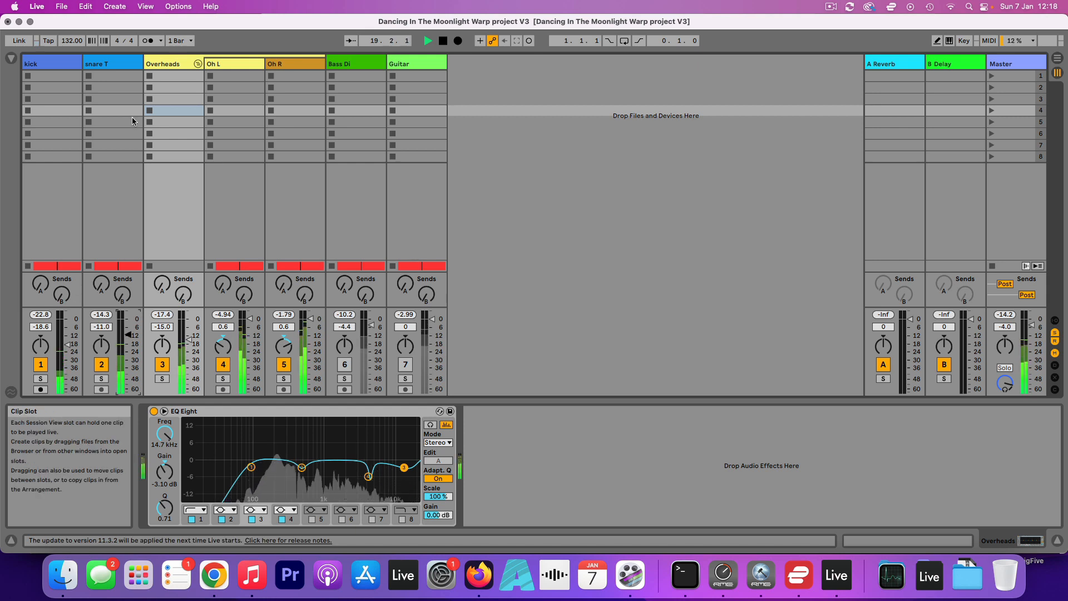
Set the lookahead of the Gated Drums gate on snare T to 1.5 ms and resume playback.
{"action": "left_click", "coordinate": [118, 65]}
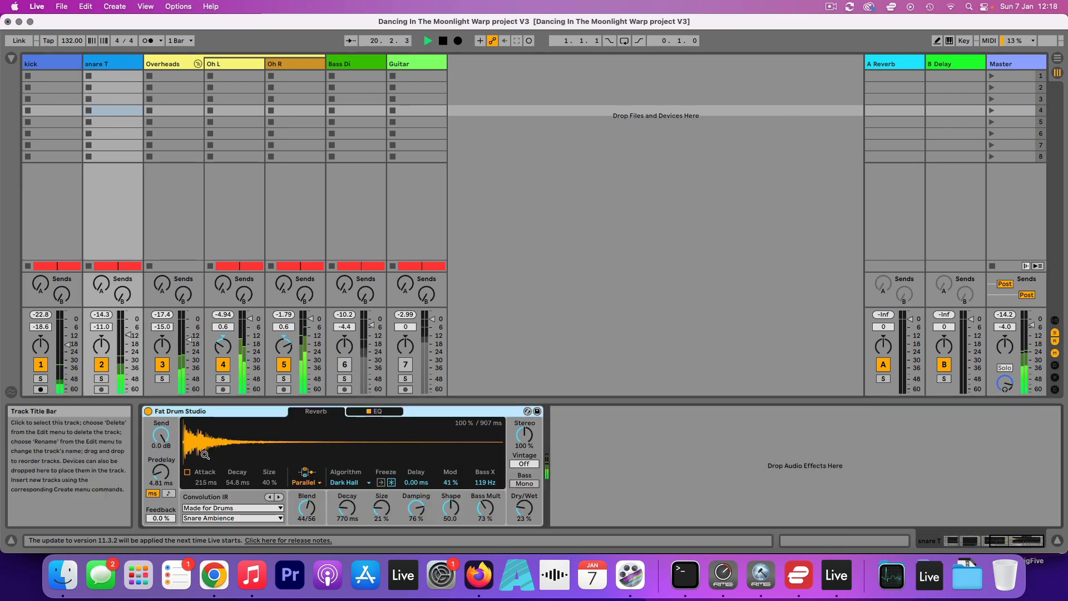
{"action": "key", "text": "ctrl+super+f"}
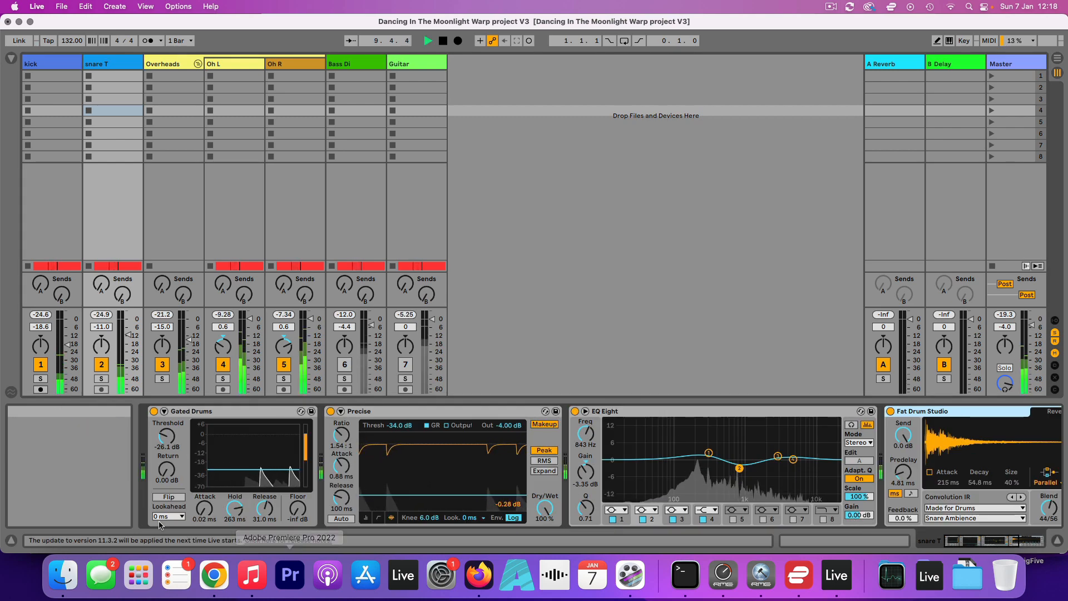
{"action": "key", "text": "space"}
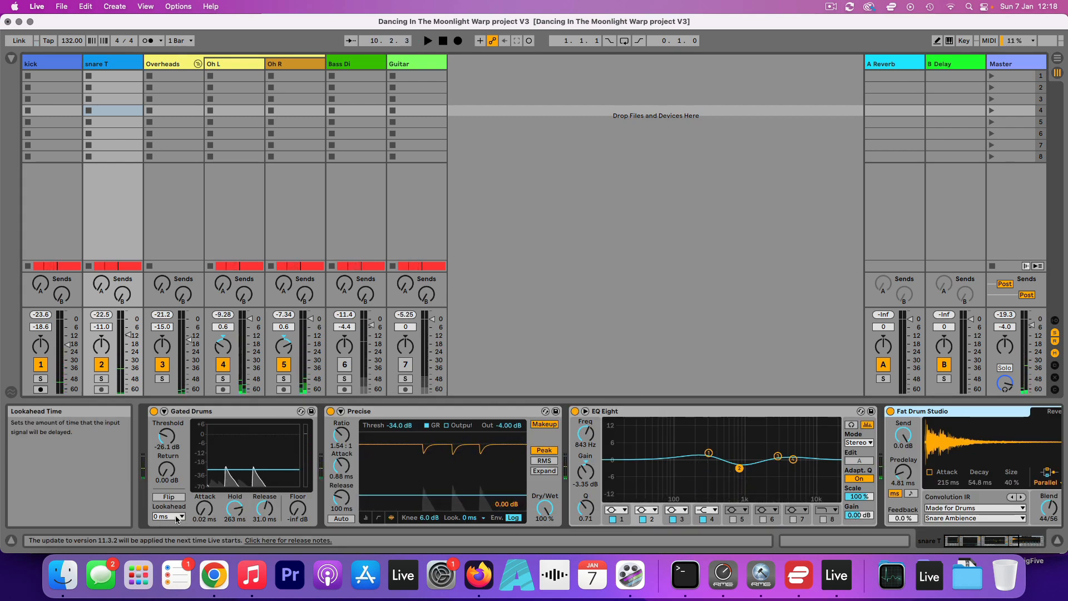
{"action": "left_click", "coordinate": [179, 516]}
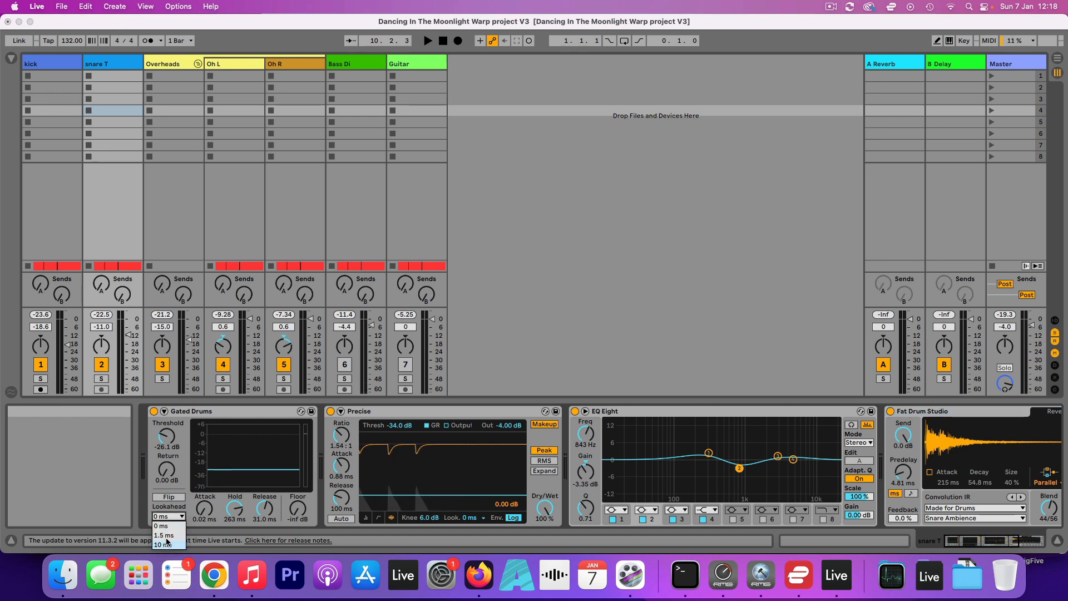
{"action": "left_click", "coordinate": [168, 539]}
{"action": "key", "text": "space"}
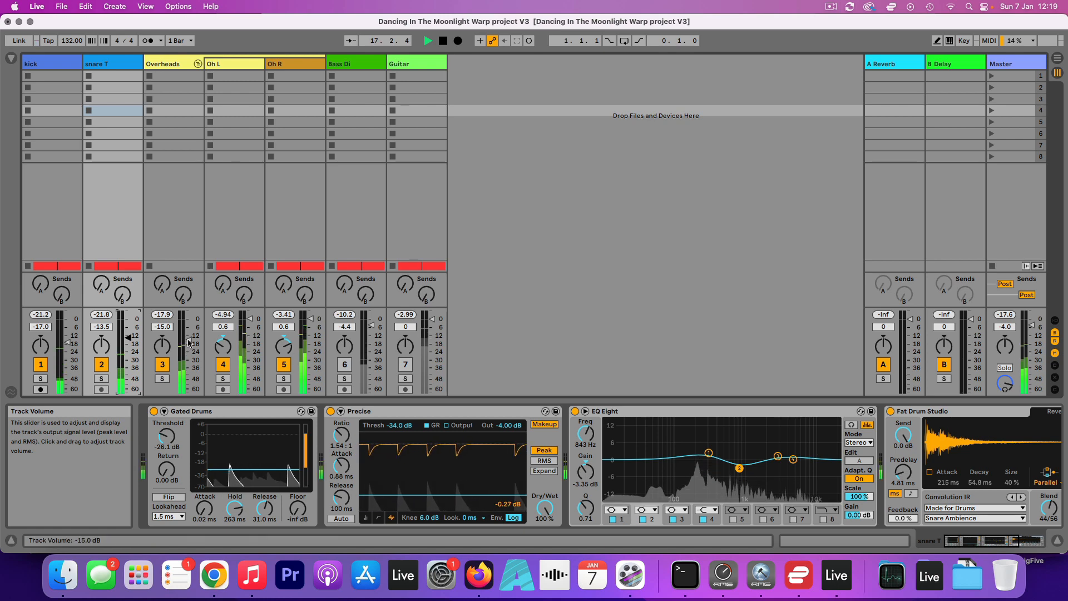
On the Overheads EQ, set band 3 to -4.34 dB at 14.1 kHz and band 4 to -6.57 dB at 5.05 kHz, ending playback.
{"action": "left_click", "coordinate": [166, 64]}
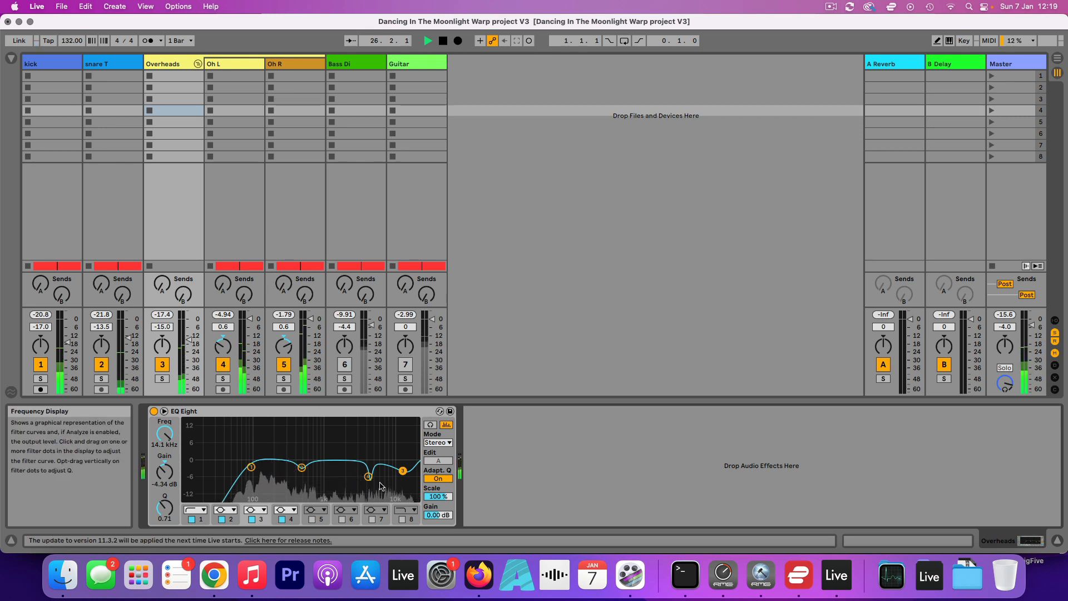
{"action": "left_click_drag", "start_coordinate": [368, 476], "coordinate": [372, 476]}
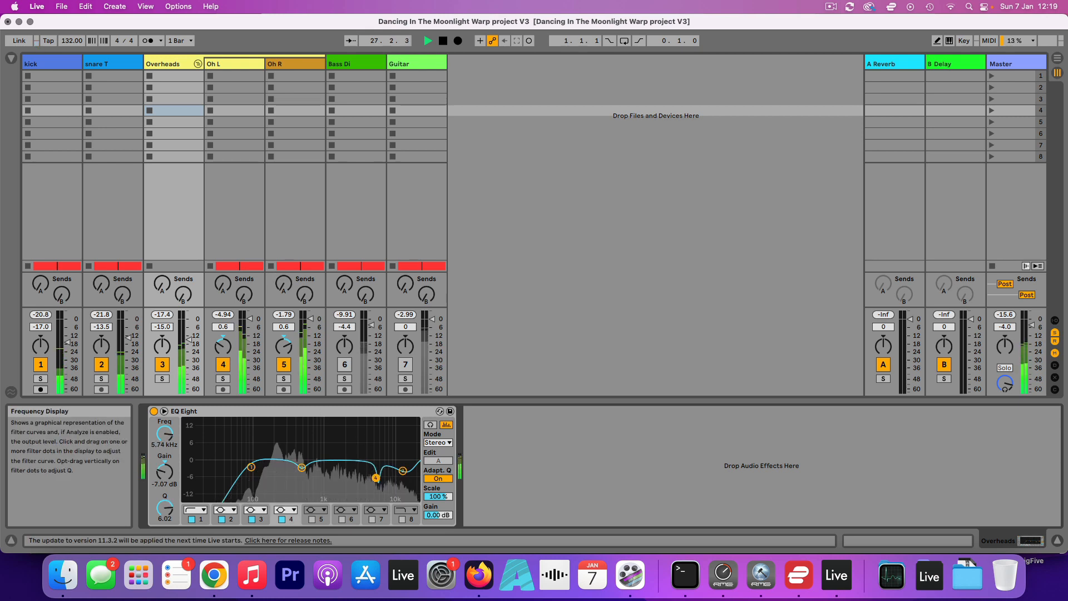
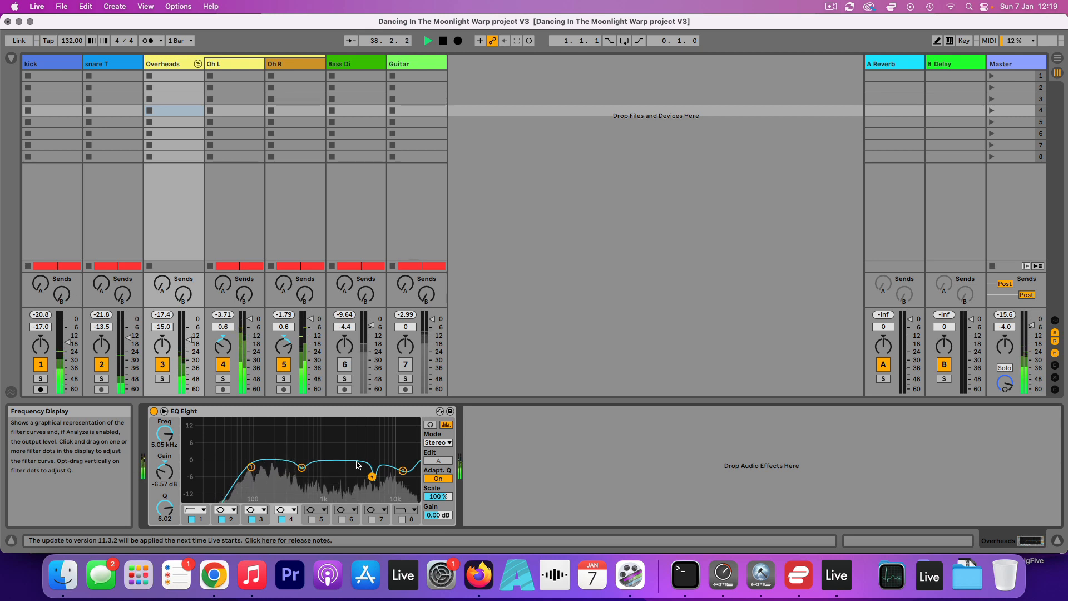
{"action": "key", "text": "space"}
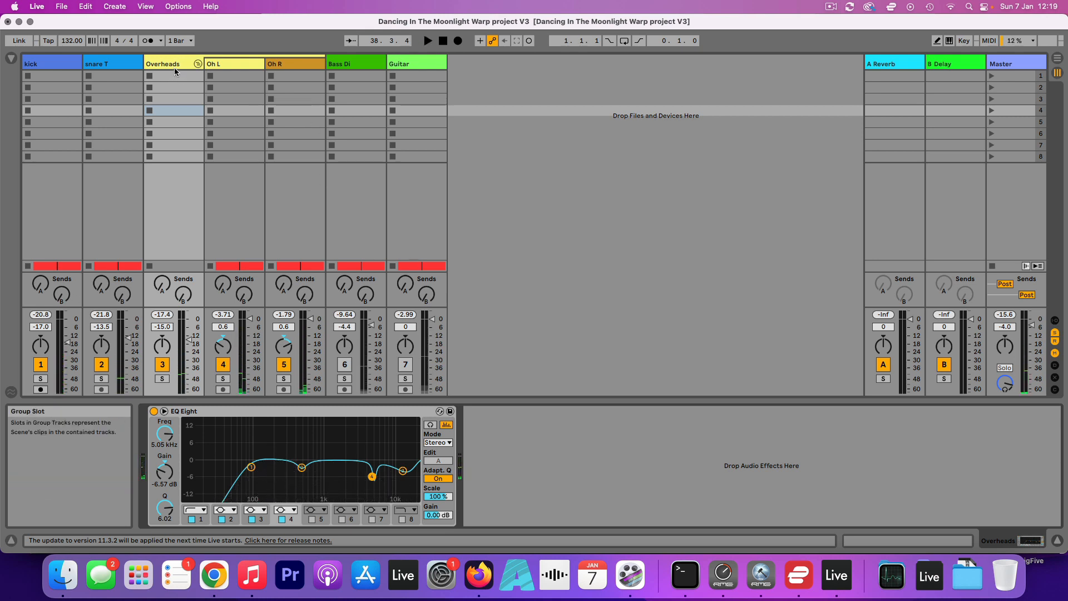
{"action": "left_click", "coordinate": [174, 68]}
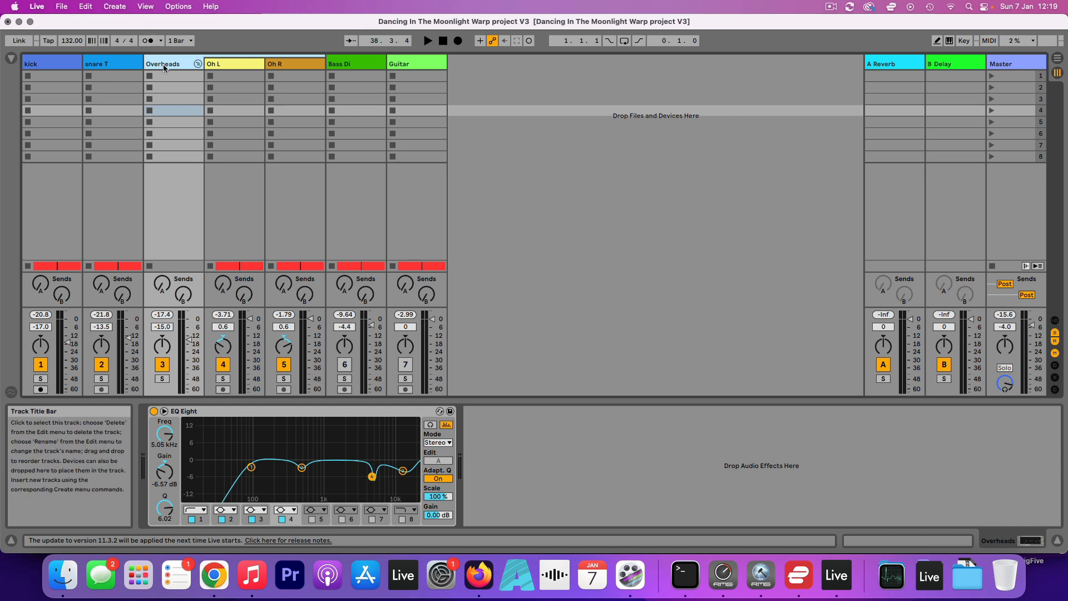
{"action": "left_click", "coordinate": [61, 66]}
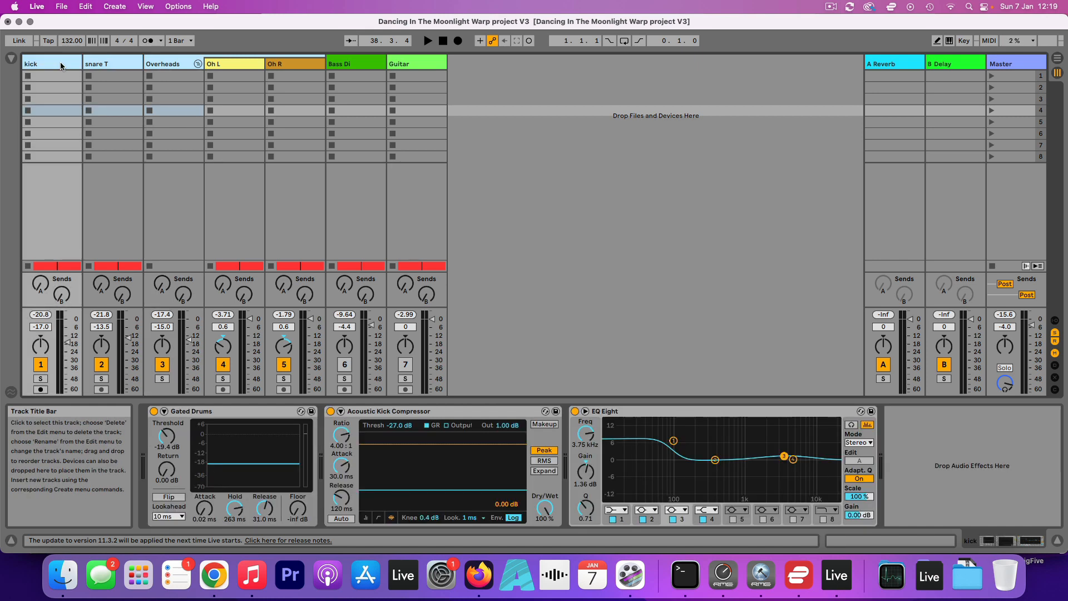
{"action": "right_click", "coordinate": [106, 66]}
{"action": "left_click", "coordinate": [104, 66]}
{"action": "left_click", "coordinate": [189, 115]}
Group the kick, snare T and Overheads tracks together.
{"action": "left_click", "coordinate": [169, 66]}
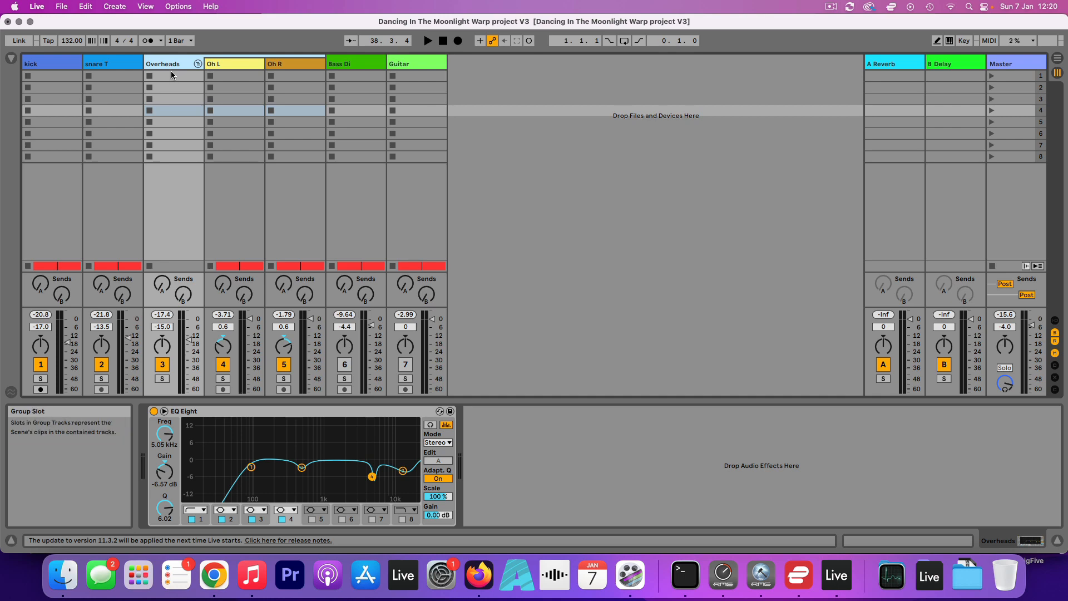
{"action": "left_click", "coordinate": [124, 65]}
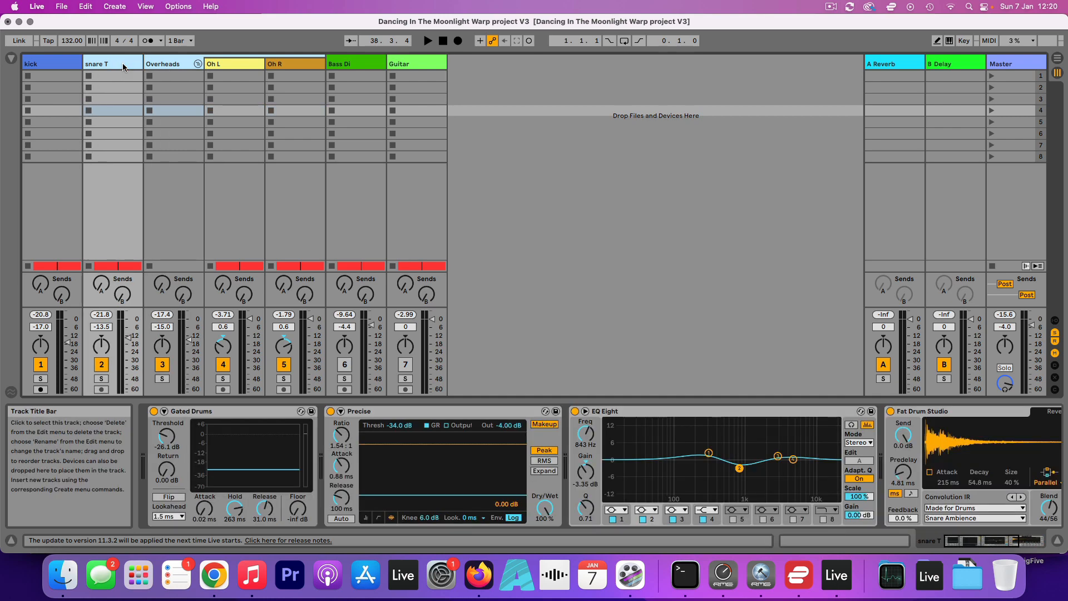
{"action": "left_click", "coordinate": [39, 64]}
{"action": "right_click", "coordinate": [35, 66]}
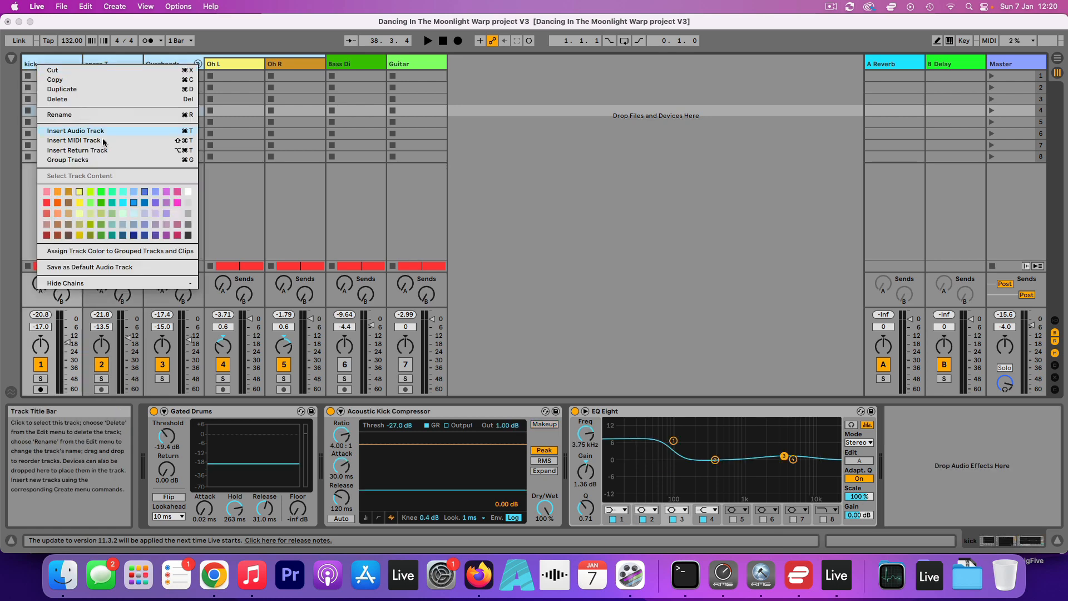
{"action": "left_click", "coordinate": [81, 162]}
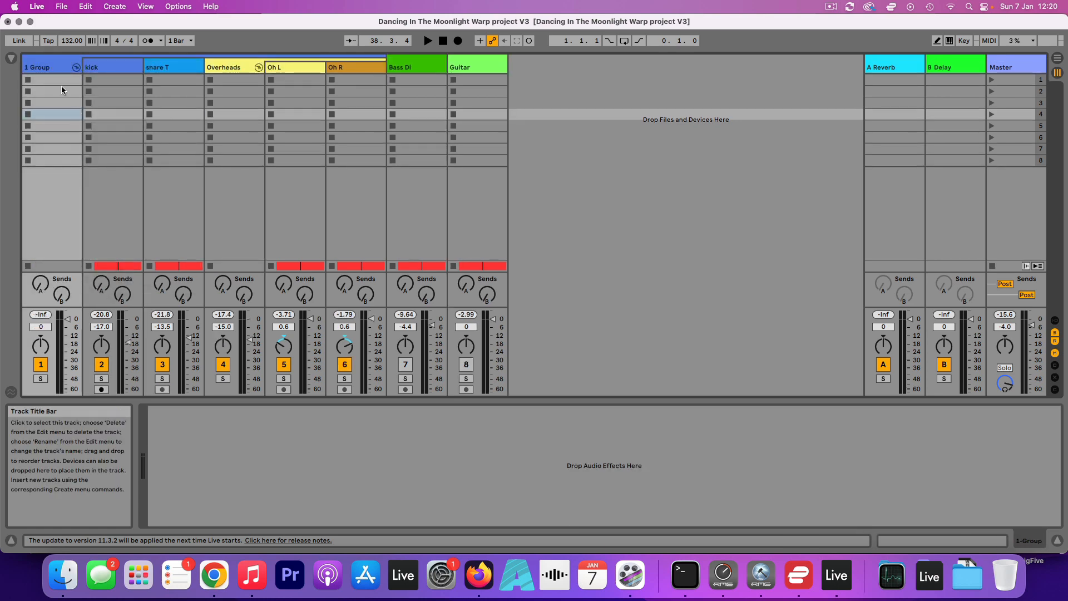
Rename the new group track as Drum Bus.
{"action": "right_click", "coordinate": [50, 67]}
{"action": "left_click", "coordinate": [82, 120]}
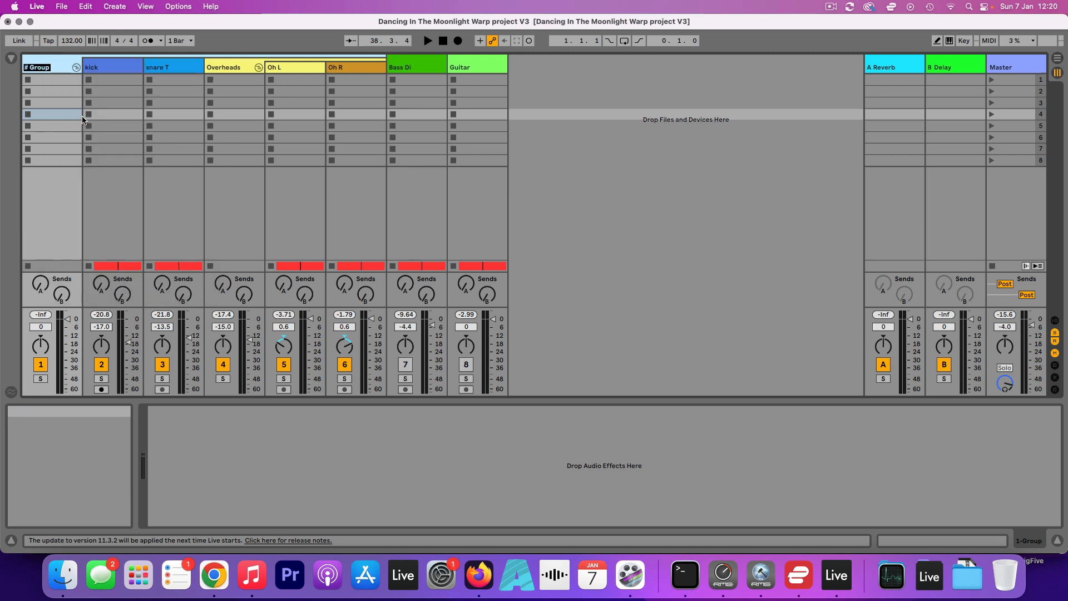
{"action": "type", "text": "Drum Bus"}
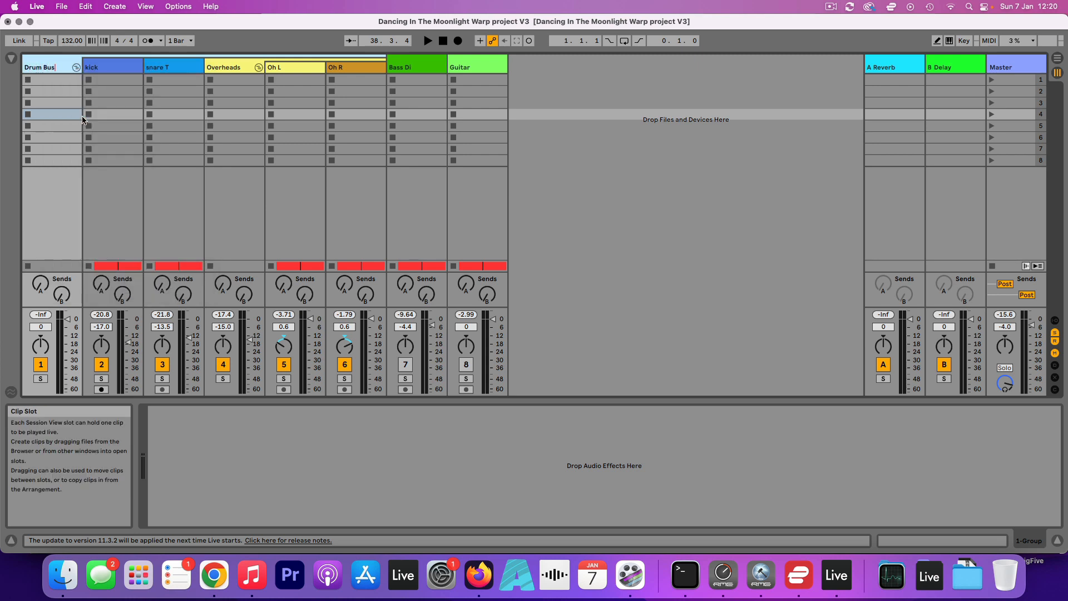
{"action": "key", "text": "Return"}
Find the Drum Buss effect among the Drive & Color audio effects and add it to the Drum Bus group.
{"action": "left_click", "coordinate": [11, 58]}
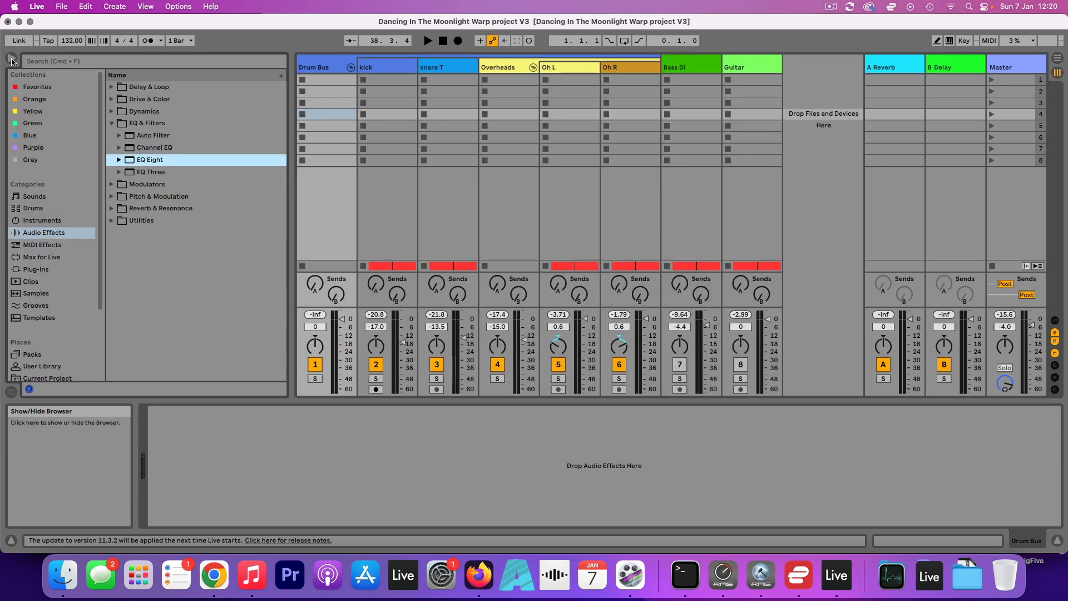
{"action": "left_click", "coordinate": [112, 124]}
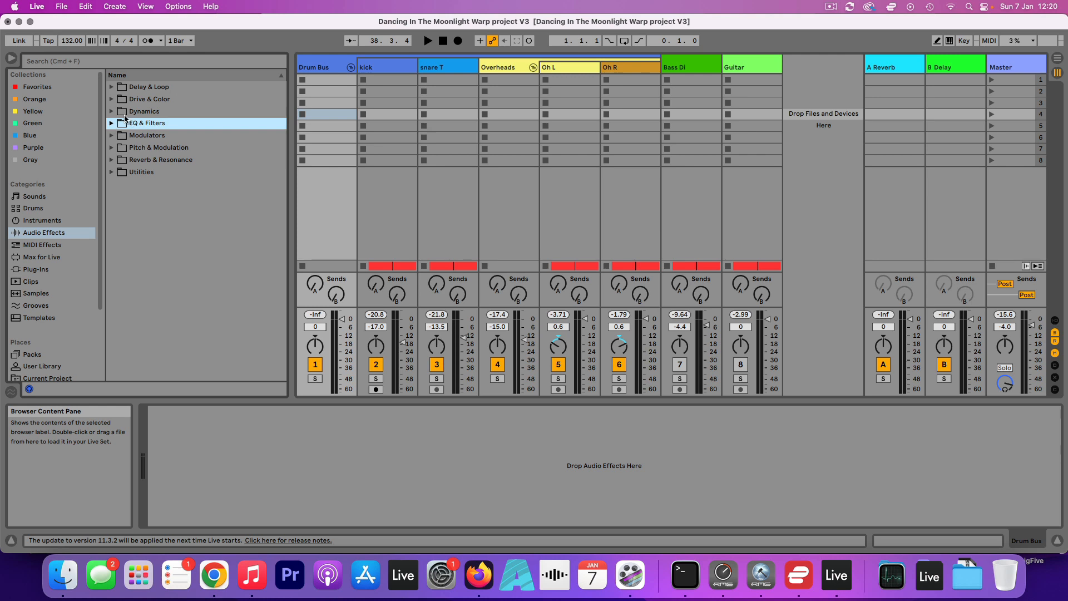
{"action": "left_click", "coordinate": [112, 112]}
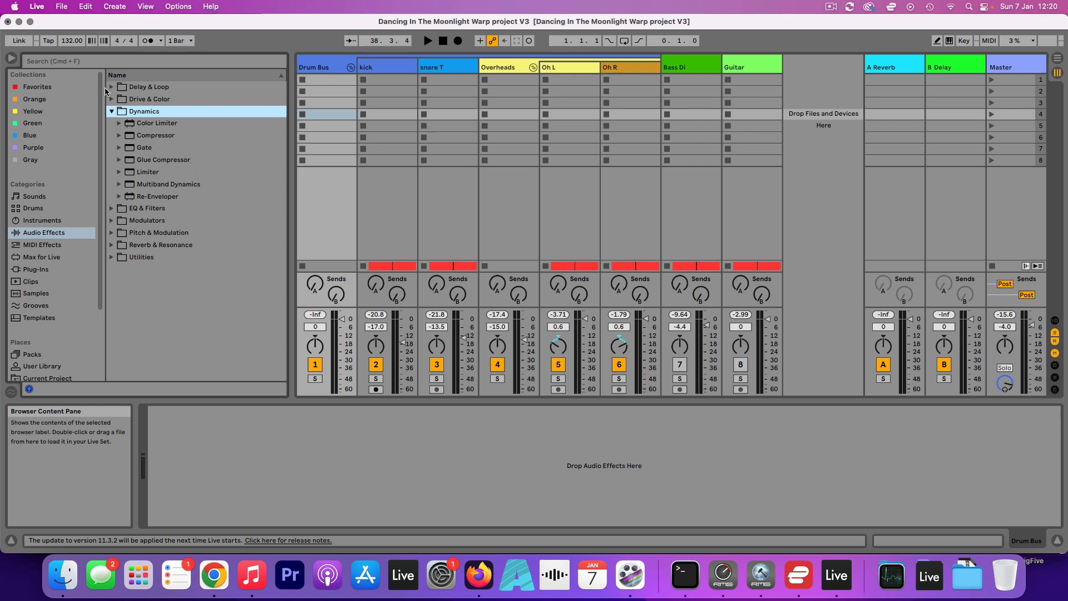
{"action": "left_click", "coordinate": [111, 112]}
{"action": "left_click", "coordinate": [112, 100]}
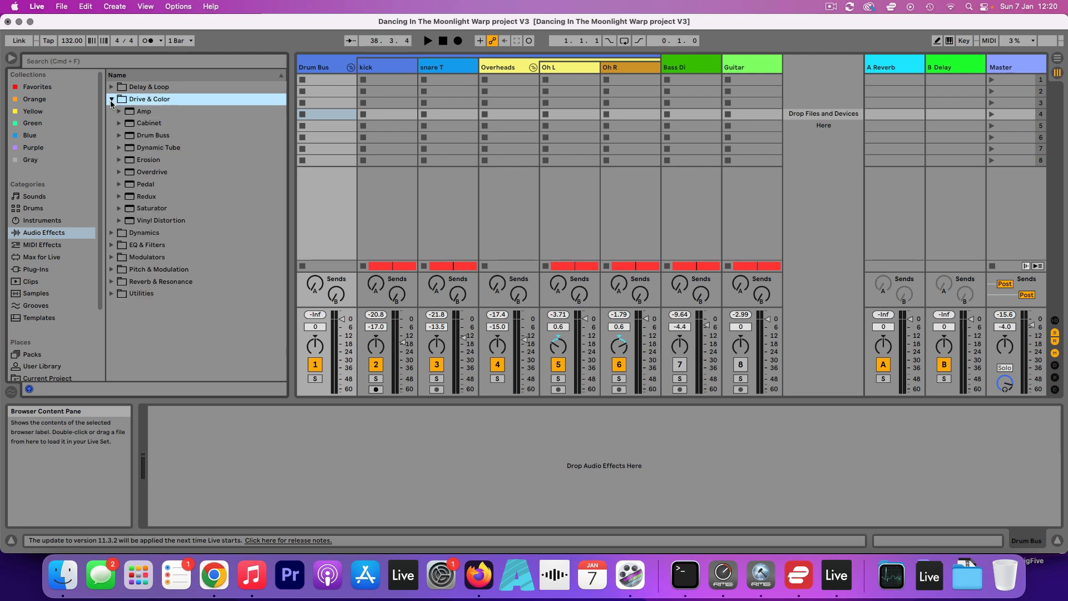
{"action": "left_click_drag", "start_coordinate": [158, 137], "coordinate": [320, 68]}
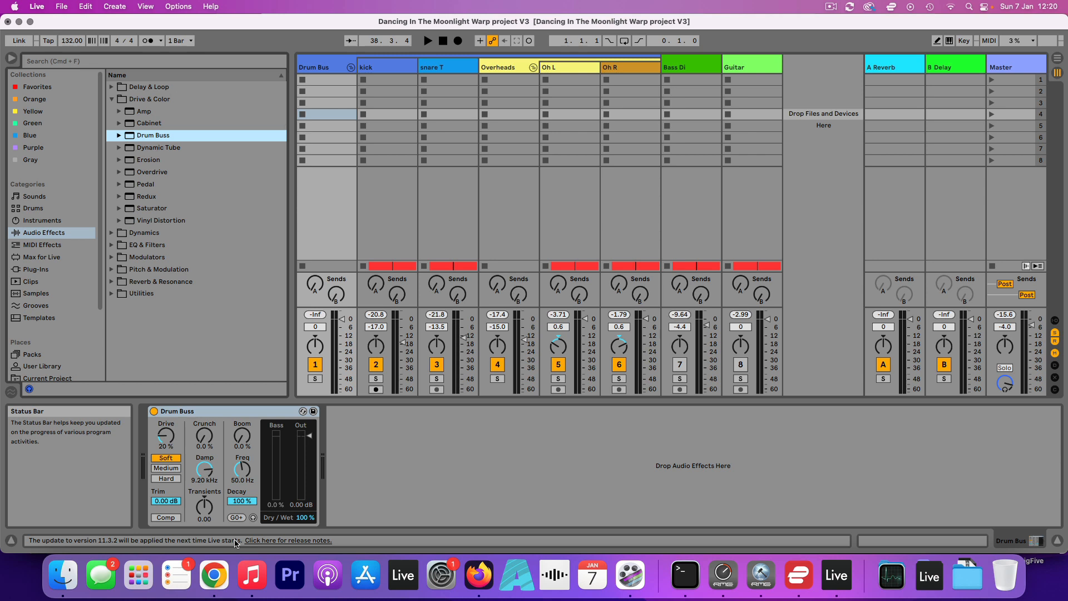
Play the drums, set the Drum Buss Trim to -2.19 dB and compare the sound with the effect bypassed and active.
{"action": "key", "text": "space"}
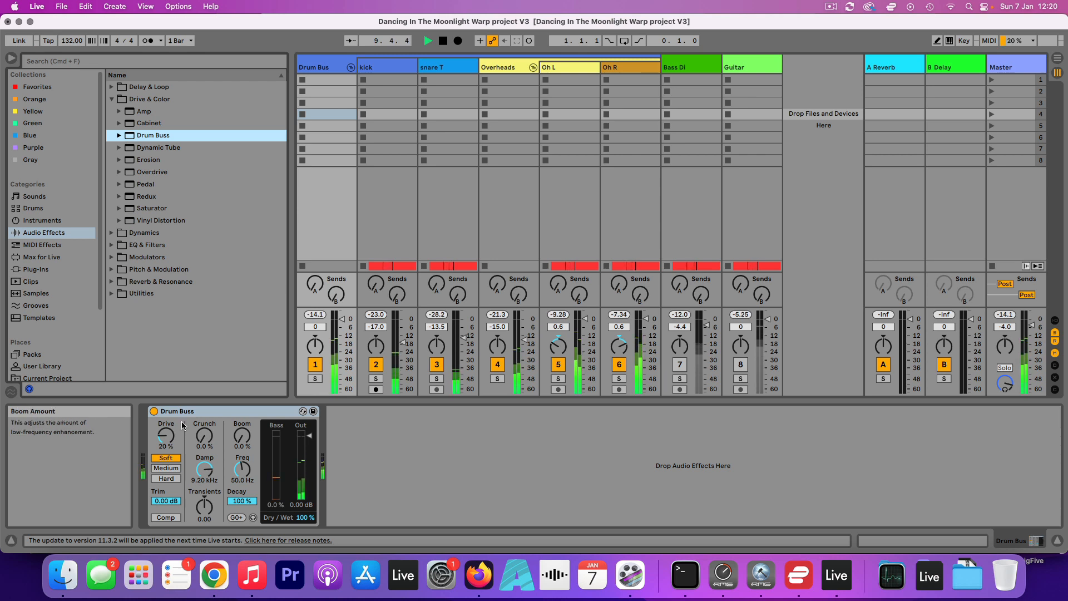
{"action": "left_click", "coordinate": [151, 414]}
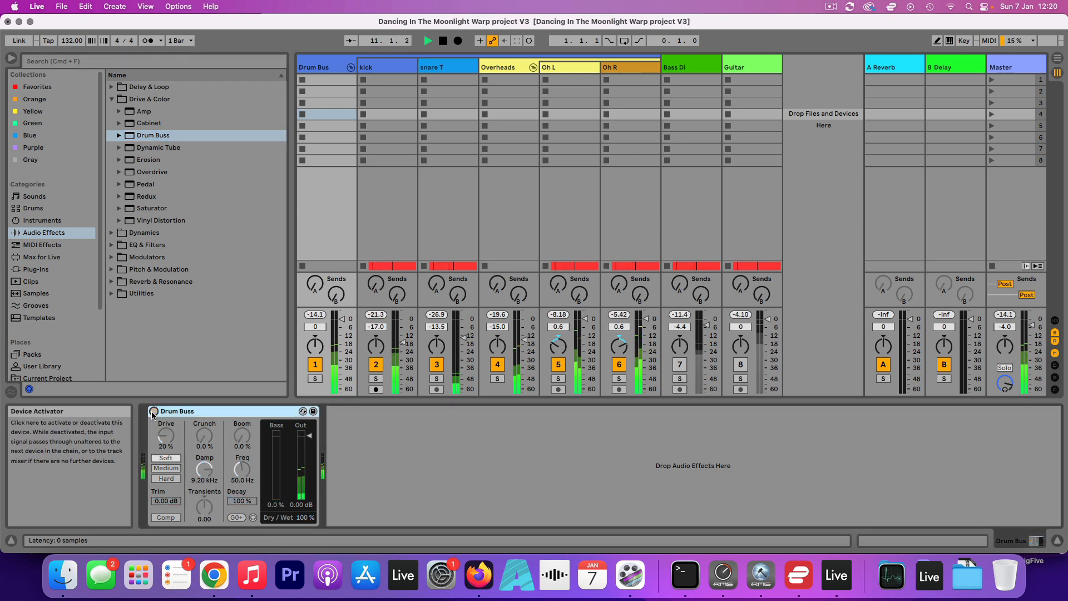
{"action": "left_click", "coordinate": [154, 413]}
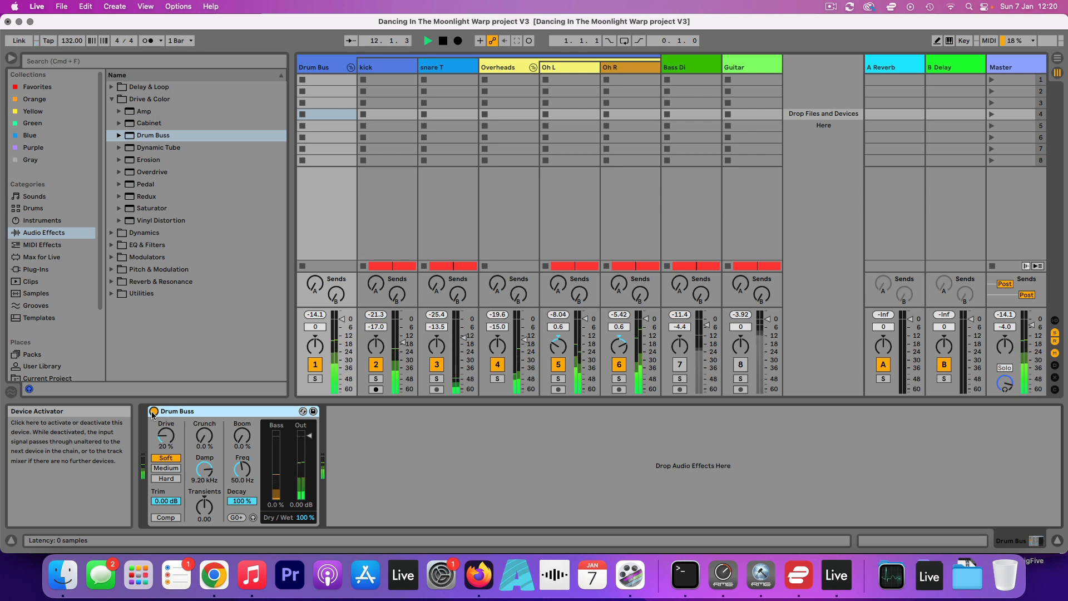
{"action": "left_click_drag", "start_coordinate": [166, 501], "coordinate": [166, 511]}
{"action": "left_click", "coordinate": [152, 414]}
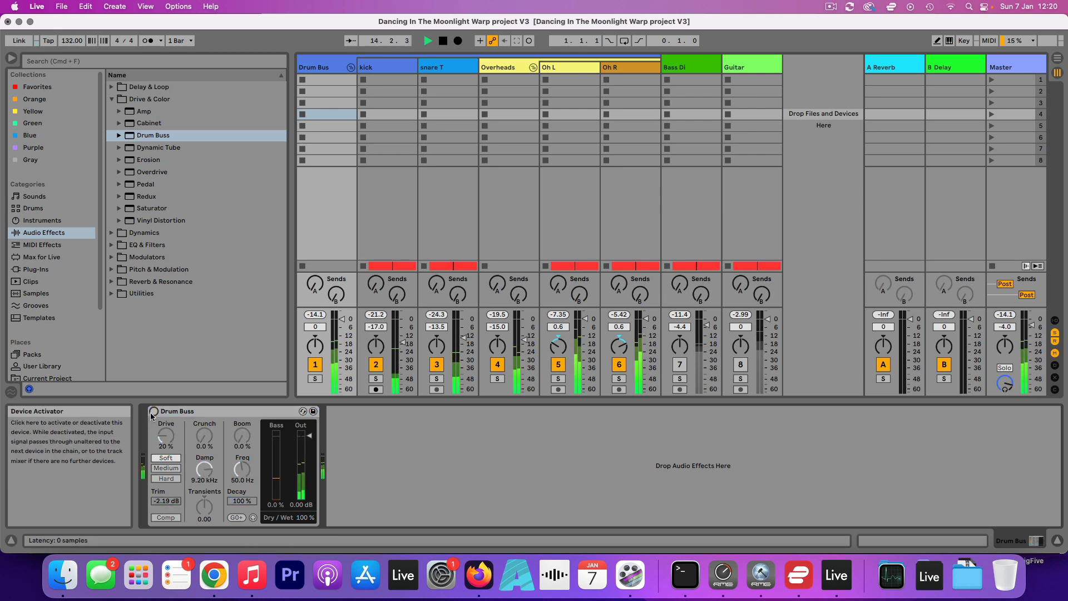
{"action": "left_click", "coordinate": [153, 412]}
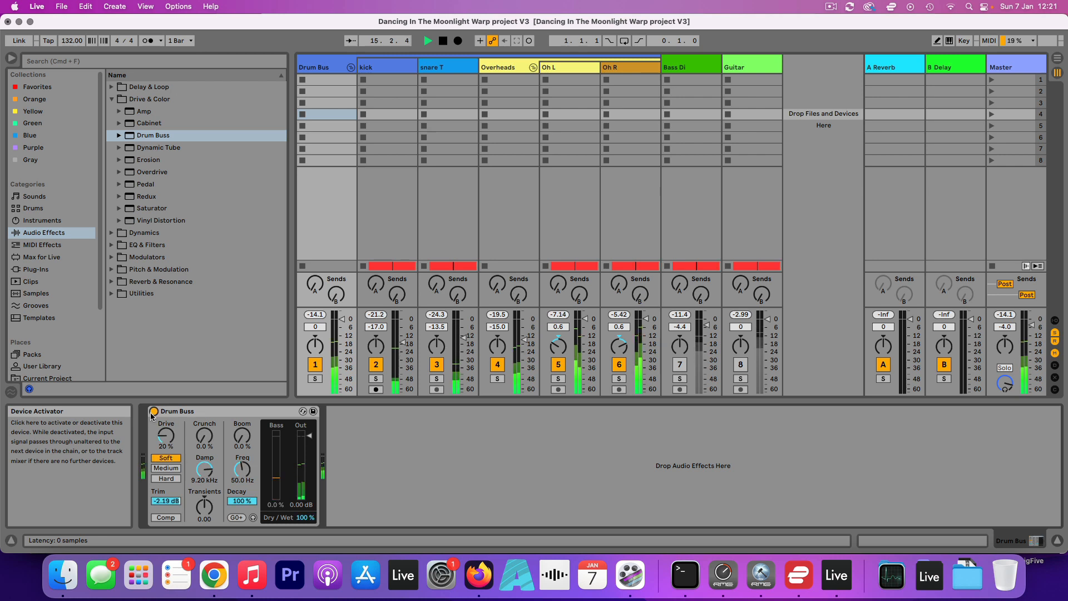
{"action": "left_click", "coordinate": [153, 412]}
{"action": "left_click", "coordinate": [154, 412]}
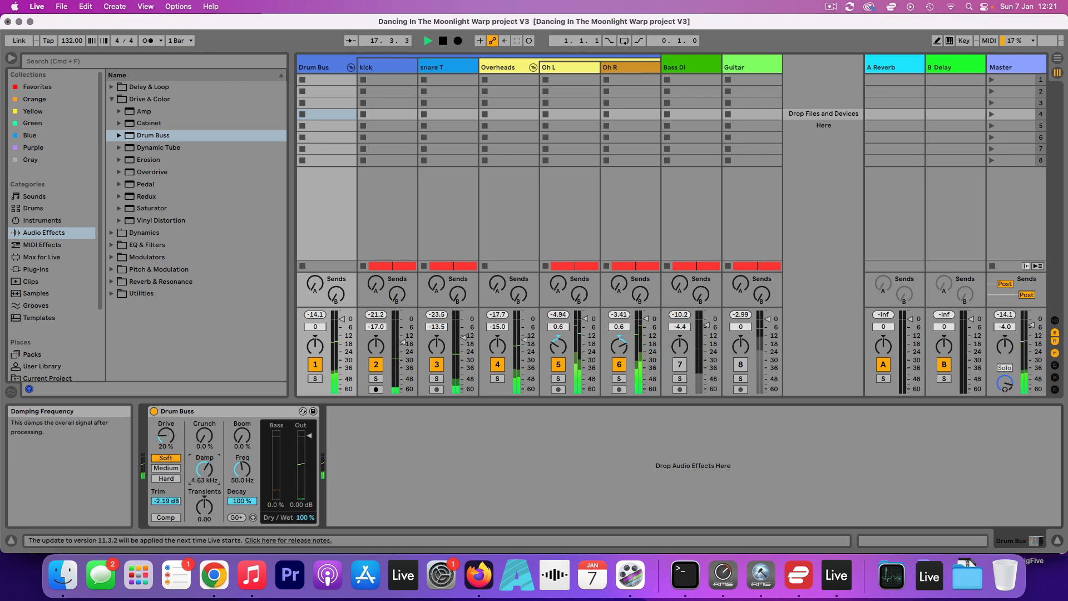
Set the Drum Buss Damp to 5.05 kHz and replay the drums from the start, comparing bypassed and active.
{"action": "left_click_drag", "start_coordinate": [205, 469], "coordinate": [204, 467]}
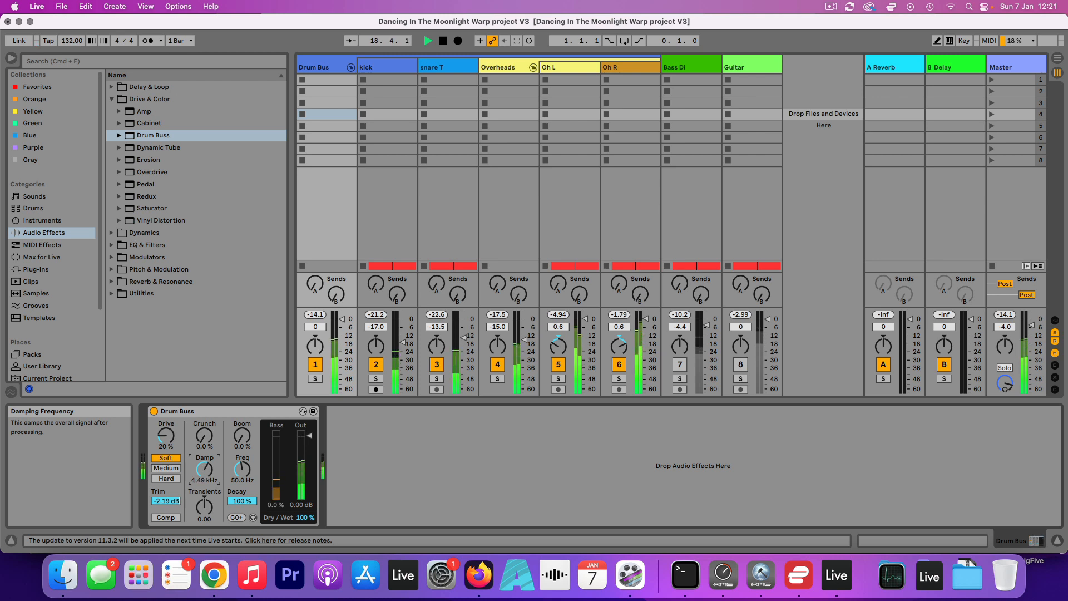
{"action": "key", "text": "space"}
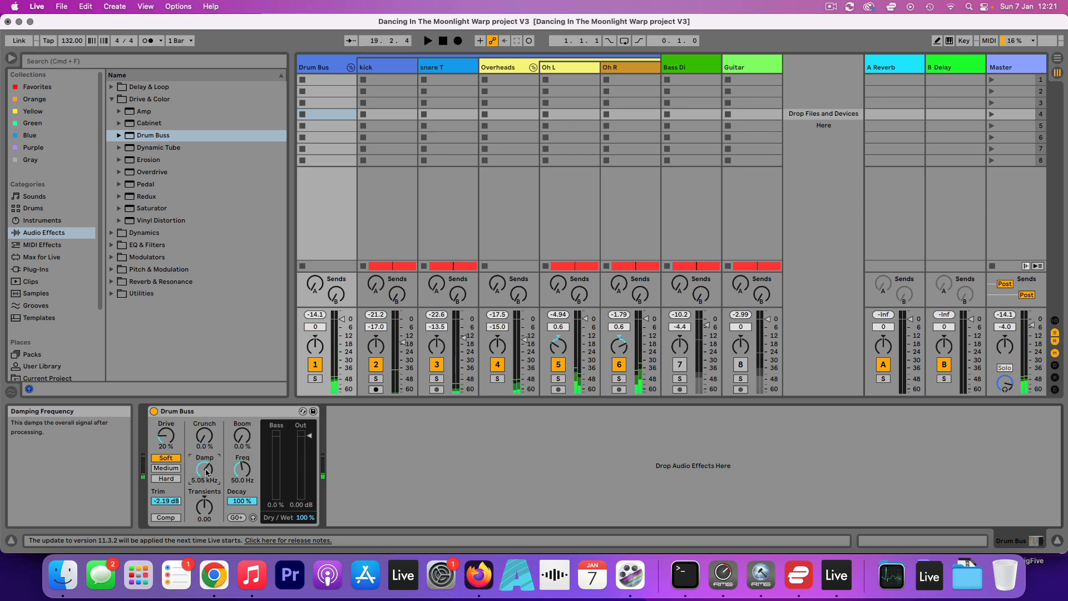
{"action": "left_click_drag", "start_coordinate": [191, 476], "coordinate": [191, 474]}
{"action": "key", "text": "space"}
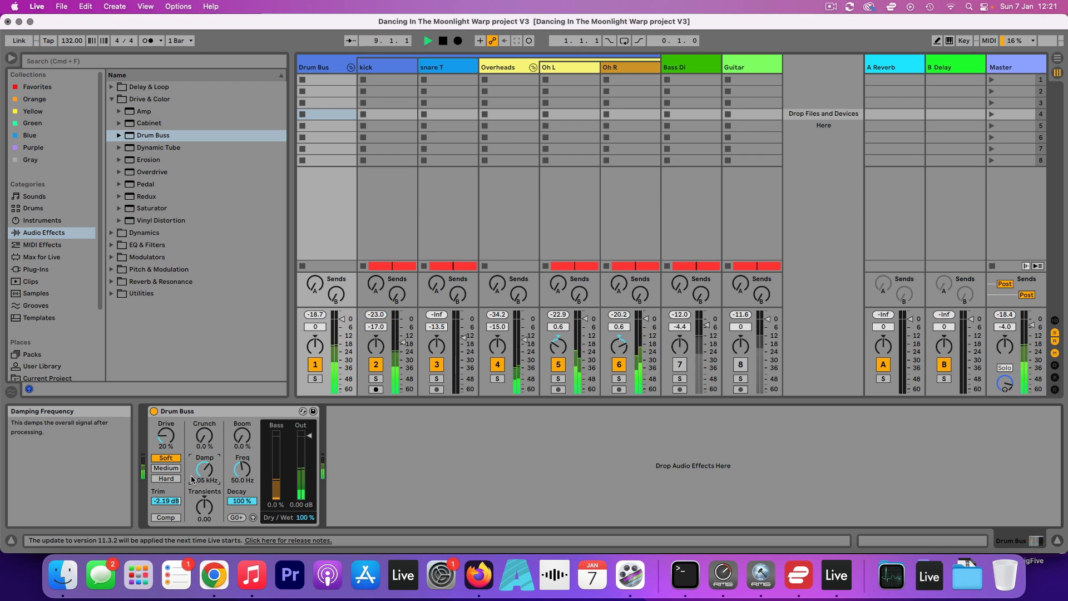
{"action": "left_click", "coordinate": [154, 412]}
{"action": "left_click", "coordinate": [154, 412]}
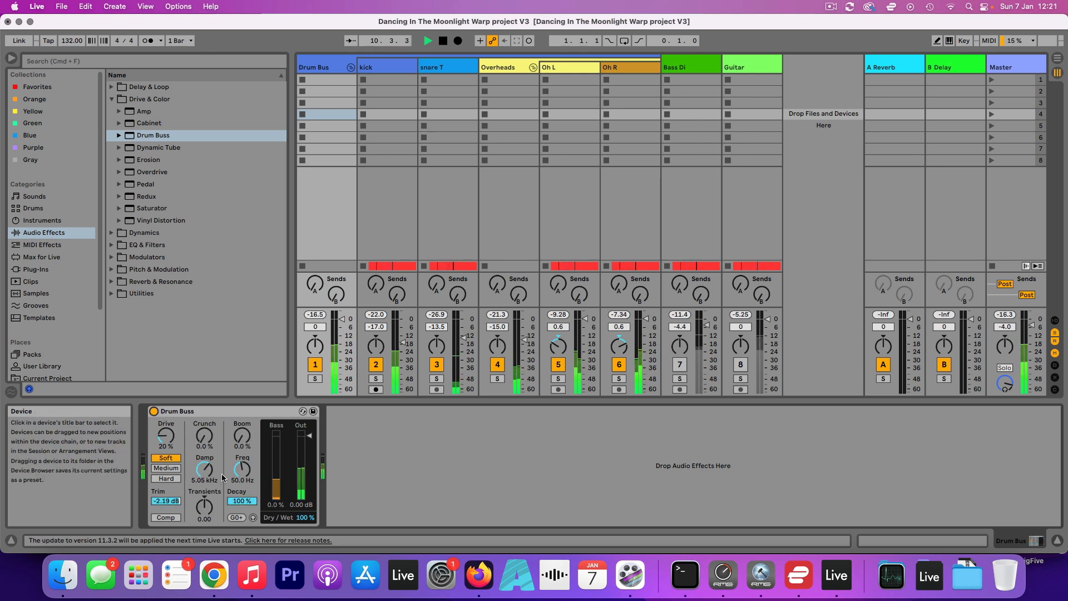
Try Drum Buss Damp settings from 20.0 kHz down to 753 Hz while listening to the drums.
{"action": "left_click_drag", "start_coordinate": [204, 470], "coordinate": [204, 440]}
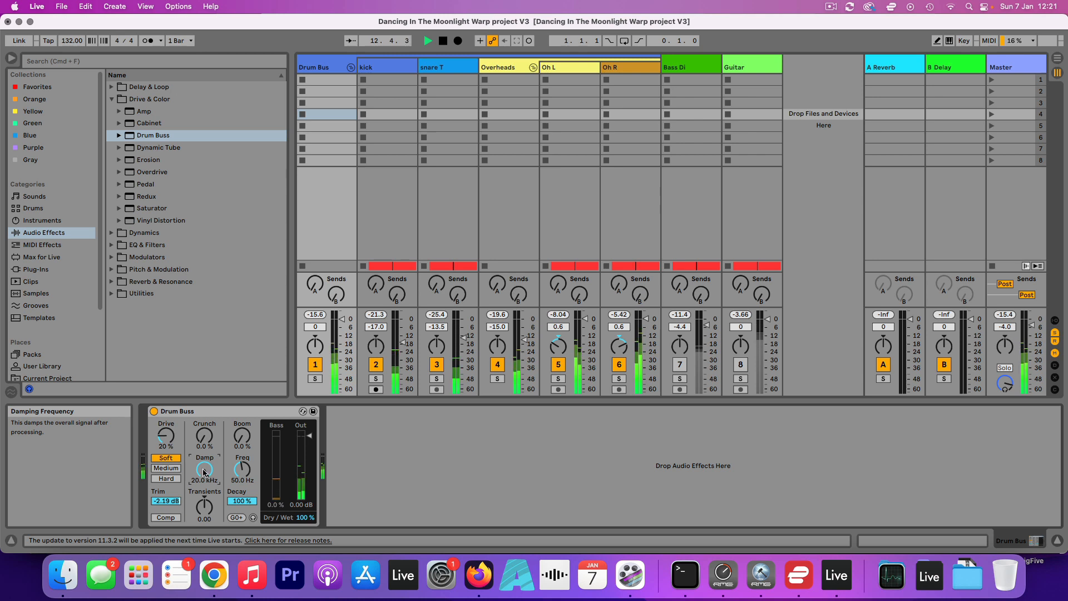
{"action": "left_click_drag", "start_coordinate": [204, 474], "coordinate": [204, 497]}
{"action": "key", "text": "space"}
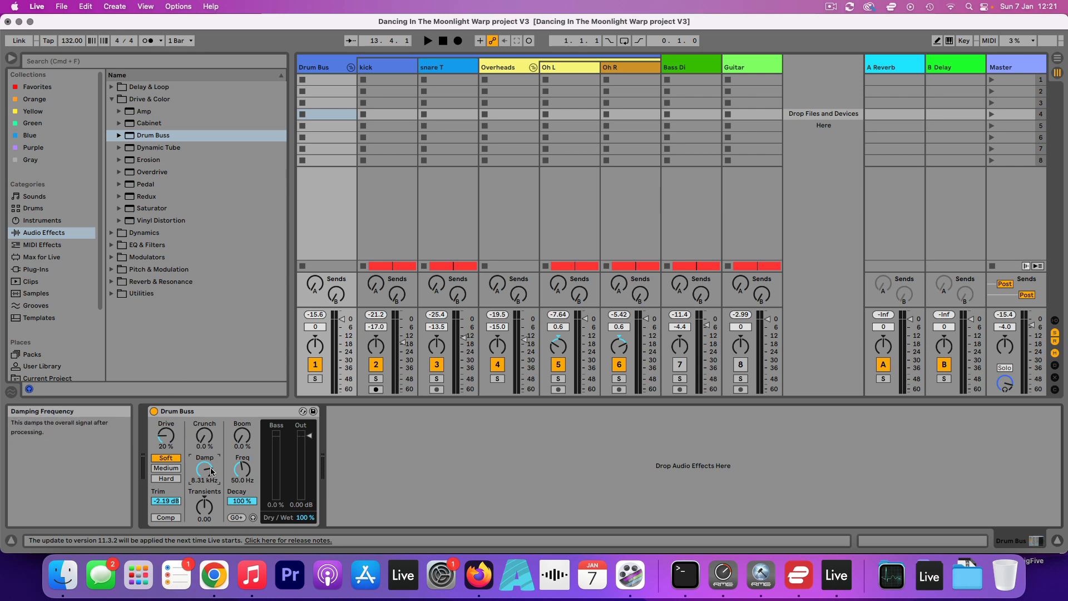
{"action": "key", "text": "space"}
{"action": "left_click_drag", "start_coordinate": [207, 472], "coordinate": [207, 500]}
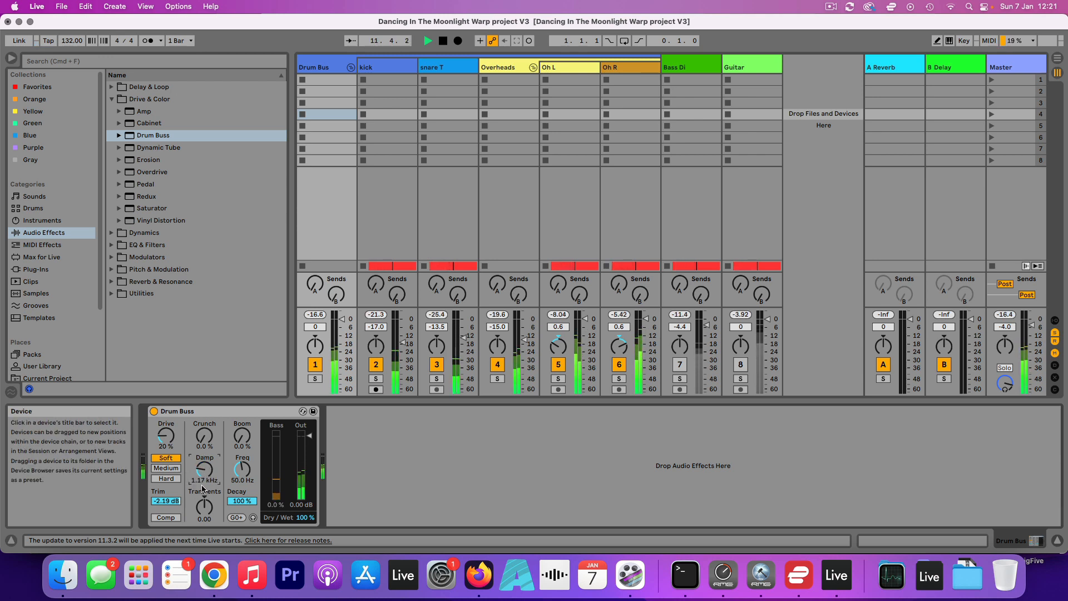
{"action": "mouse_move", "coordinate": [204, 472]}
{"action": "left_mouse_down"}
{"action": "mouse_move", "coordinate": [204, 461]}
{"action": "mouse_move", "coordinate": [204, 480]}
{"action": "left_mouse_up"}
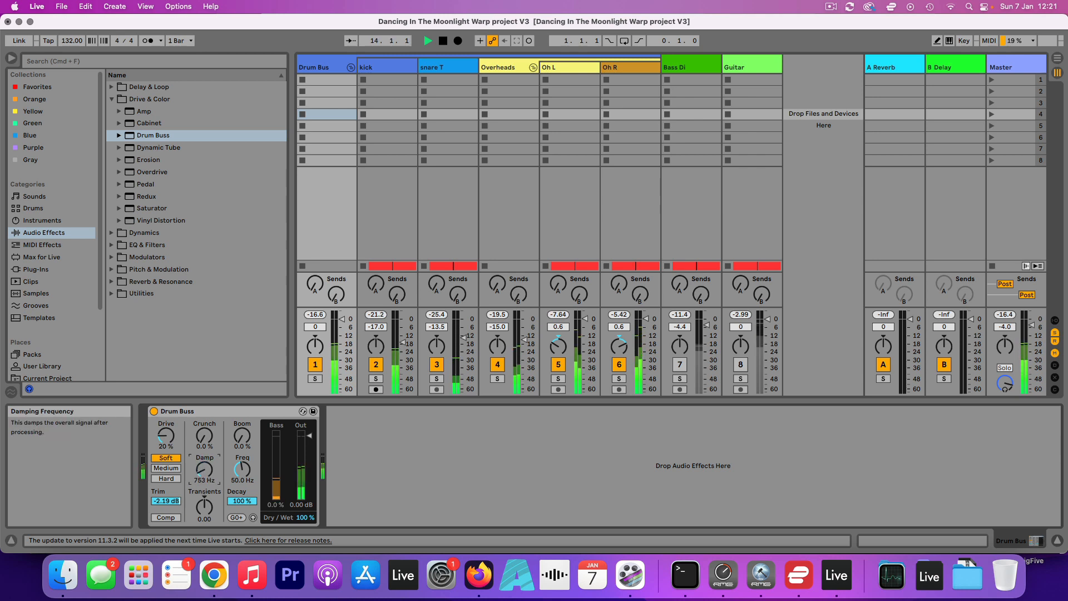
Try the Drum Buss Crunch at 20% with Damp at 1.43 kHz, comparing the effect bypassed and active.
{"action": "mouse_move", "coordinate": [205, 423]}
{"action": "left_mouse_down"}
{"action": "mouse_move", "coordinate": [206, 406]}
{"action": "mouse_move", "coordinate": [204, 441]}
{"action": "left_mouse_up"}
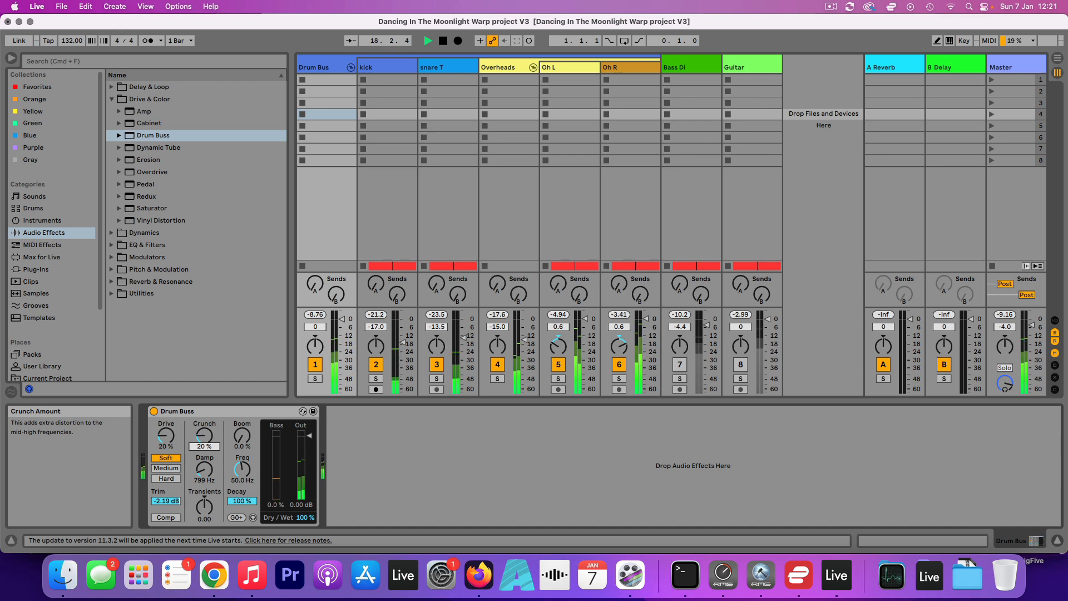
{"action": "left_click_drag", "start_coordinate": [204, 468], "coordinate": [204, 459]}
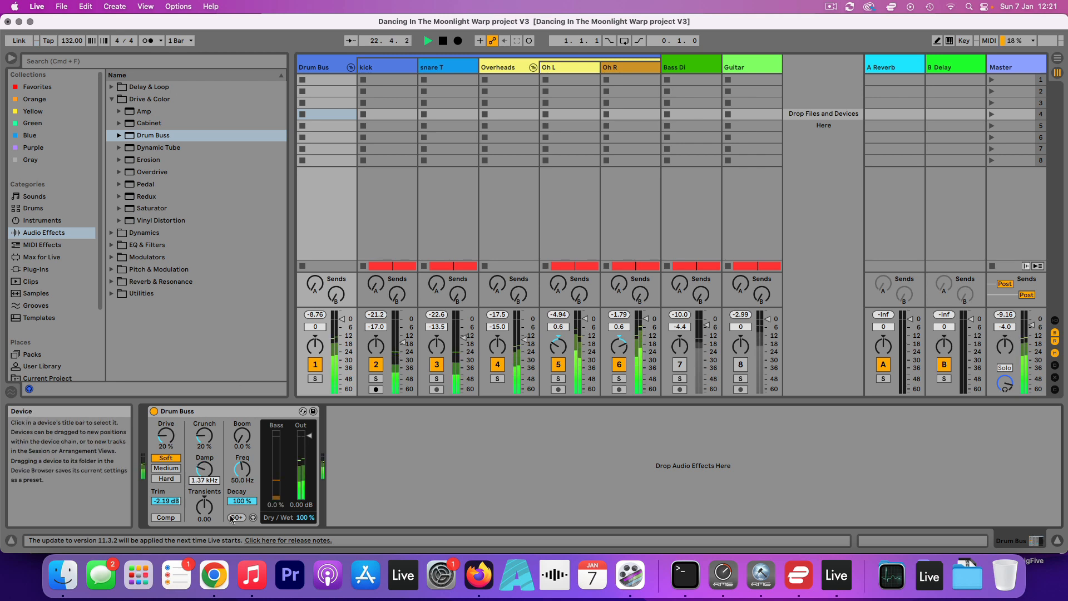
{"action": "left_click", "coordinate": [153, 411]}
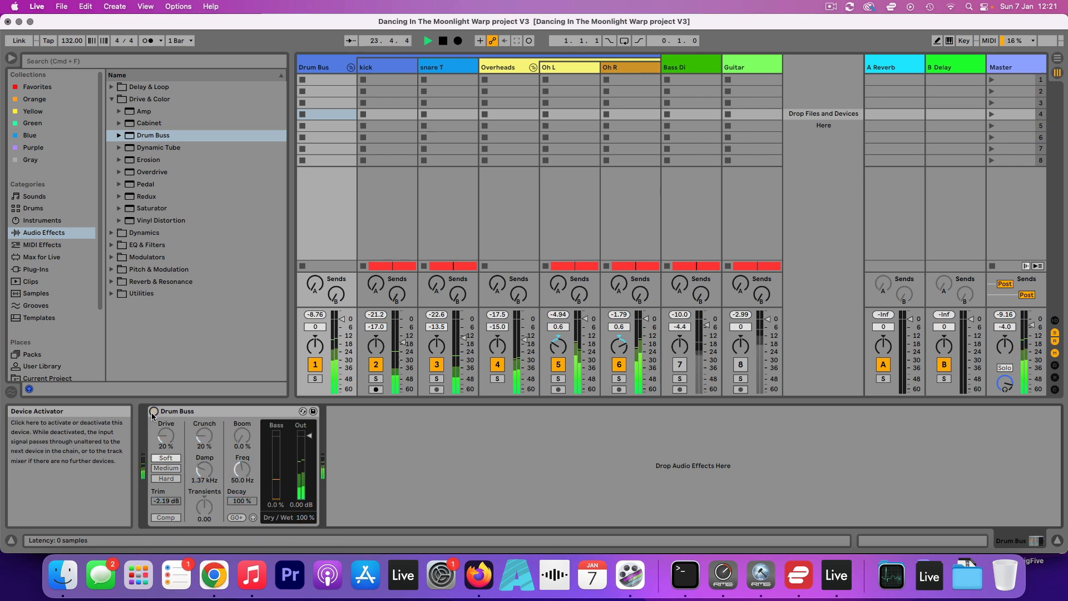
{"action": "left_click", "coordinate": [153, 412]}
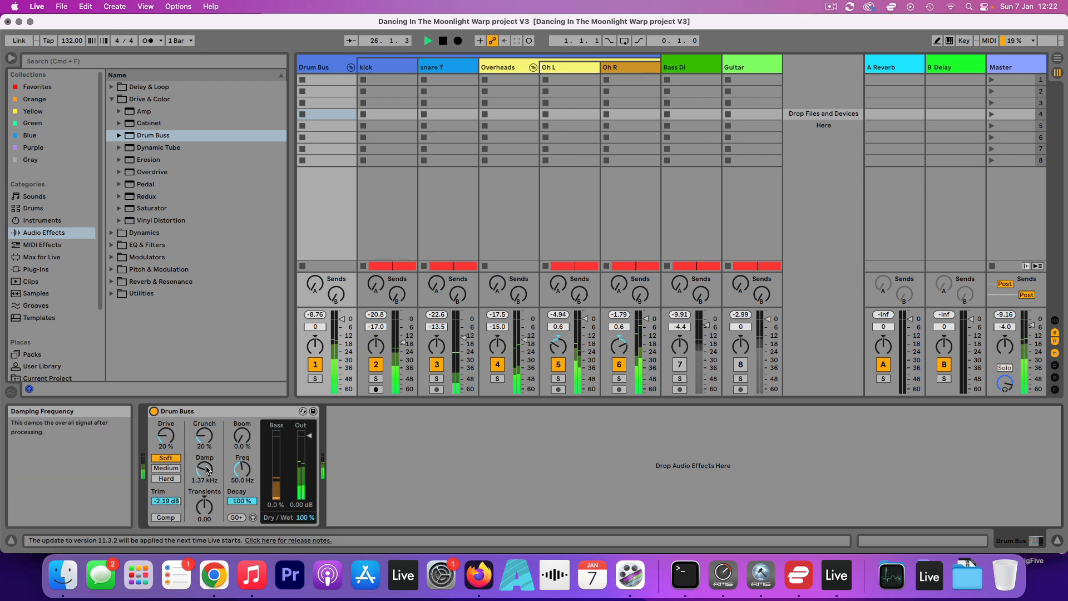
{"action": "left_click_drag", "start_coordinate": [207, 470], "coordinate": [207, 467]}
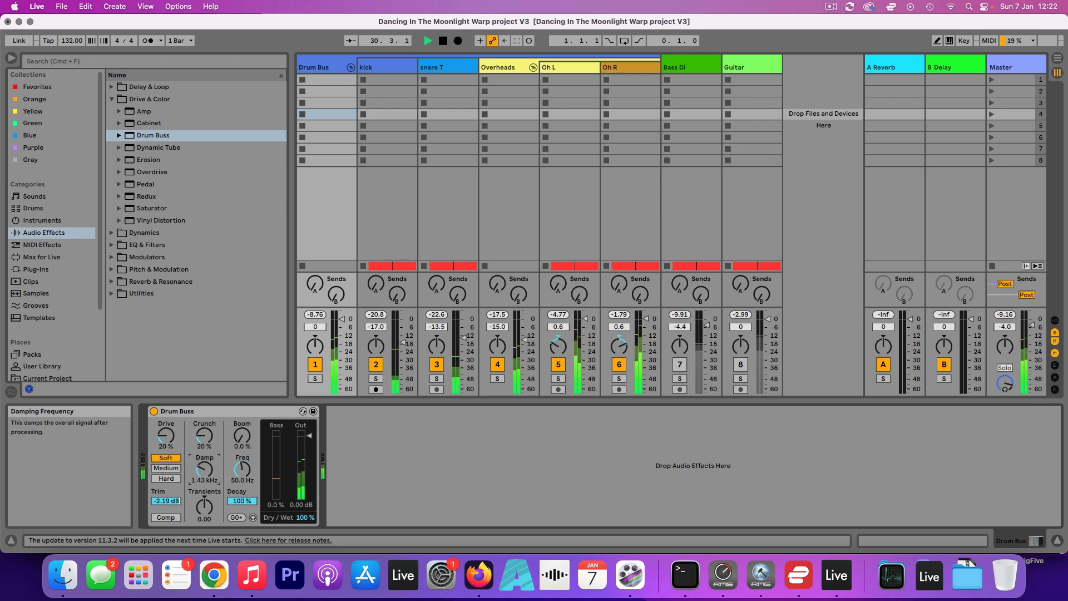
Return the Drum Buss Crunch to 0% with Damp at 4.00 kHz, and bring up the Overheads EQ.
{"action": "left_click_drag", "start_coordinate": [203, 437], "coordinate": [201, 474]}
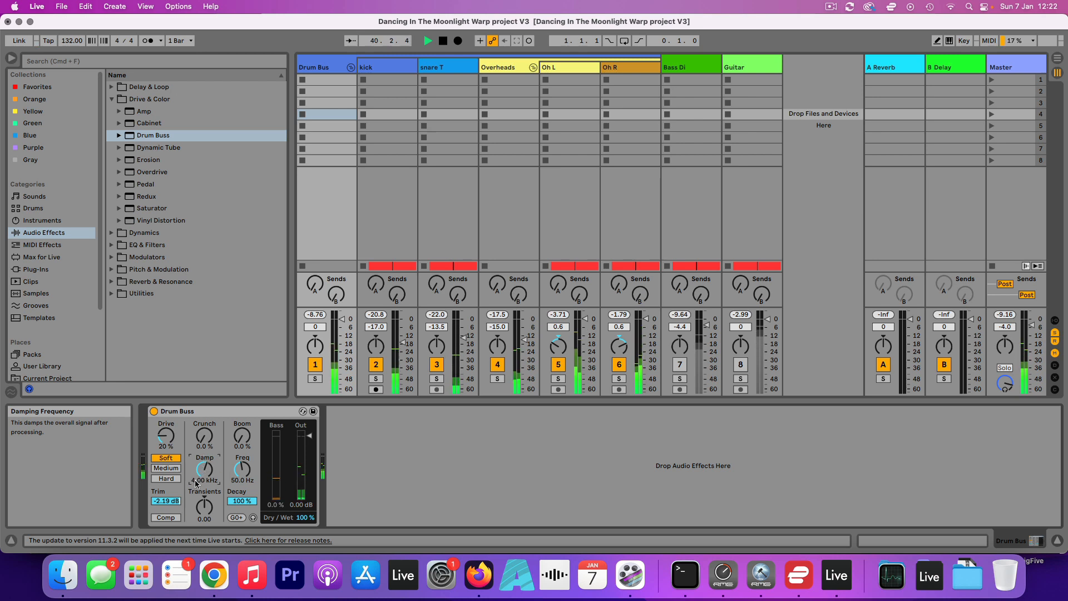
{"action": "left_click", "coordinate": [502, 68]}
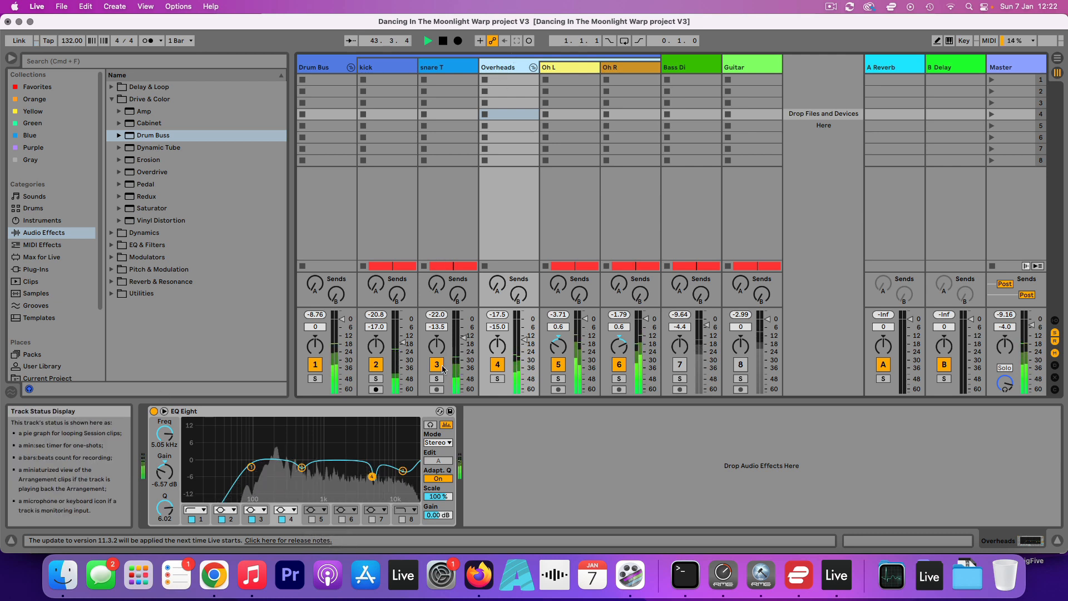
On the Drum Bus group, set the Drum Buss Boom to 23% and enable its compressor.
{"action": "left_click", "coordinate": [322, 68]}
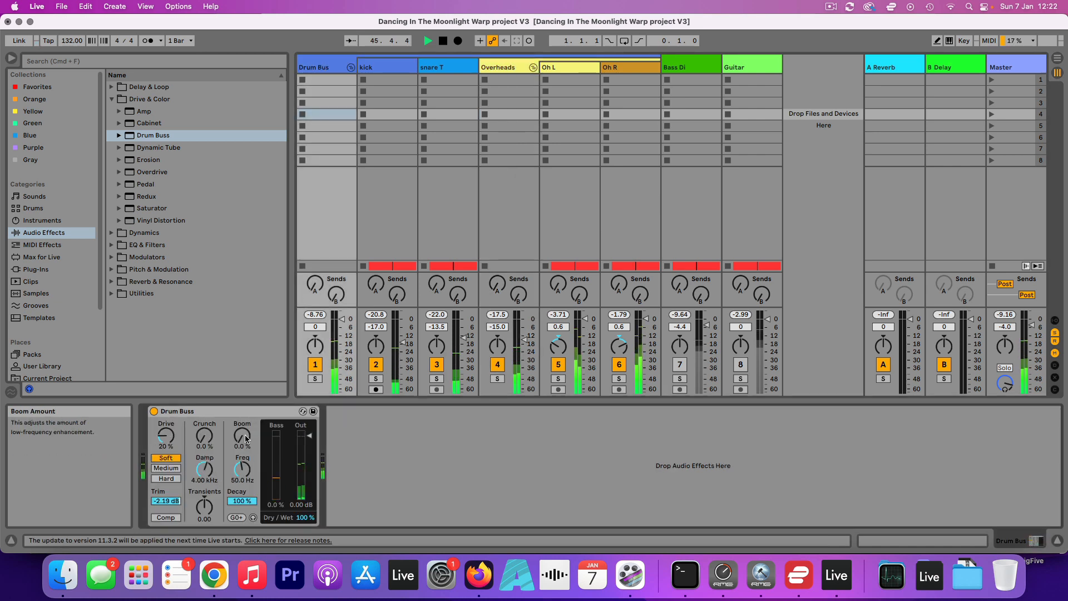
{"action": "mouse_move", "coordinate": [242, 437]}
{"action": "left_mouse_down"}
{"action": "mouse_move", "coordinate": [242, 395]}
{"action": "mouse_move", "coordinate": [242, 435]}
{"action": "left_mouse_up"}
{"action": "left_click", "coordinate": [170, 519]}
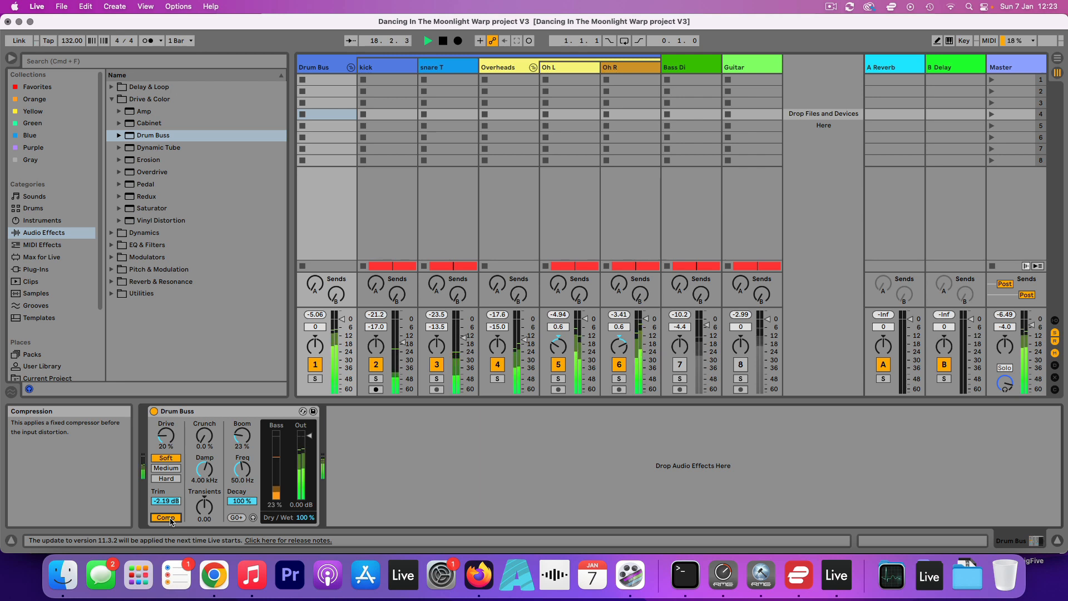
Restart playback with the Drum Buss fully dry and raise its Dry/Wet to 30%.
{"action": "key", "text": "space"}
{"action": "left_click_drag", "start_coordinate": [310, 520], "coordinate": [311, 579]}
{"action": "key", "text": "space"}
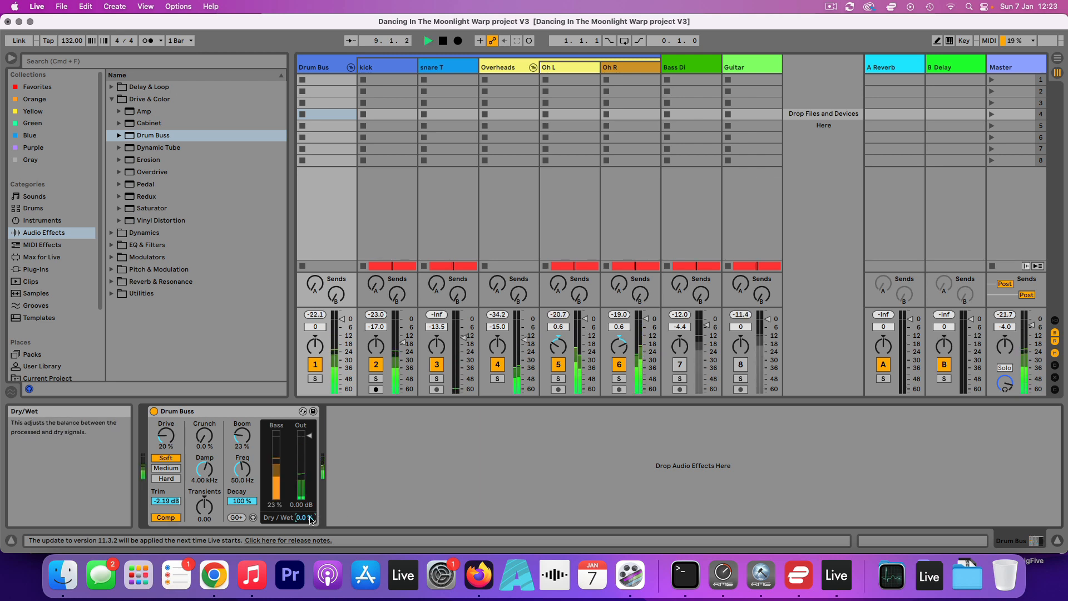
{"action": "left_click_drag", "start_coordinate": [310, 520], "coordinate": [311, 508]}
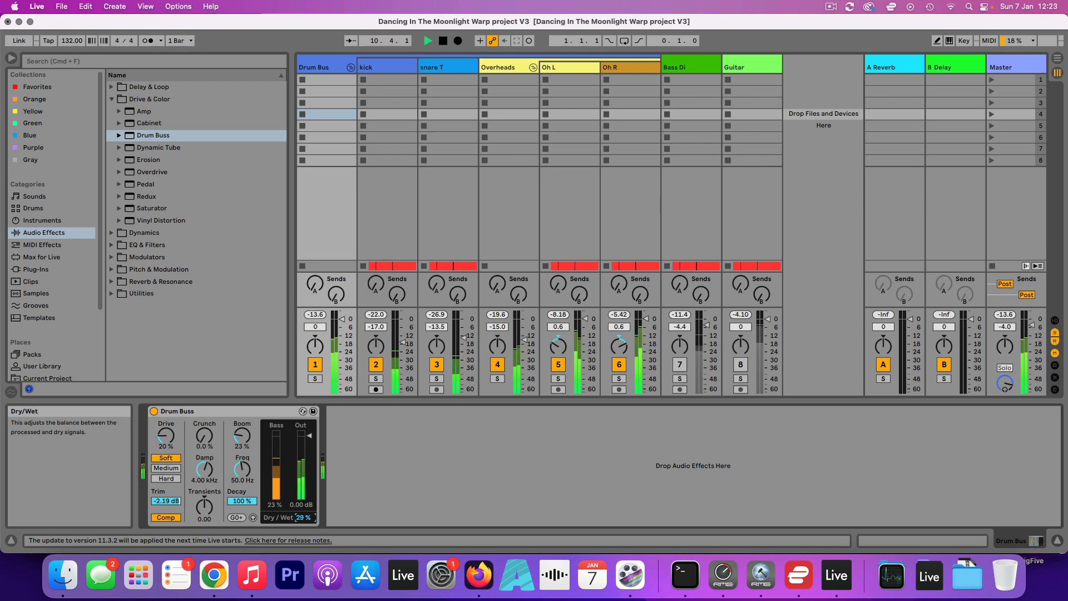
Lower the Drum Buss output gain to -4.03 dB while comparing the drums with the effect bypassed and active.
{"action": "left_click", "coordinate": [154, 413]}
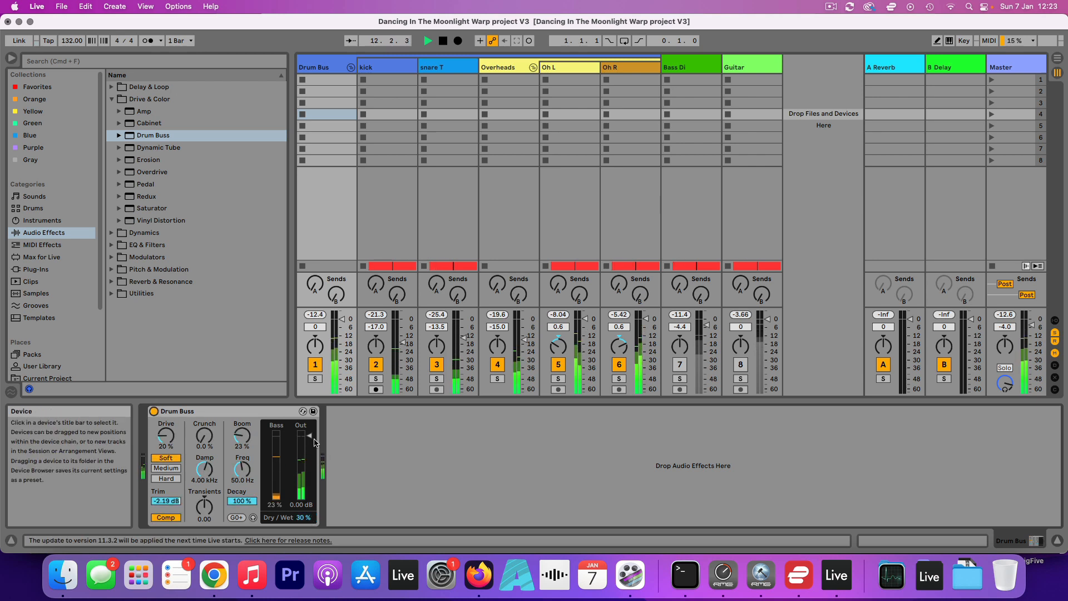
{"action": "left_click", "coordinate": [154, 412]}
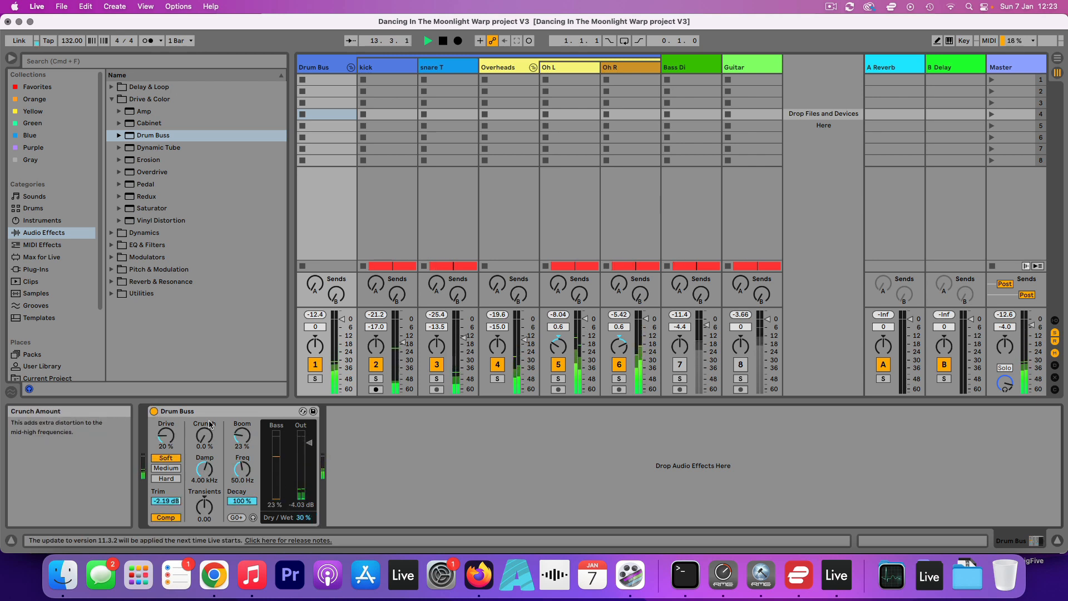
{"action": "left_click", "coordinate": [155, 412]}
{"action": "left_click", "coordinate": [155, 412]}
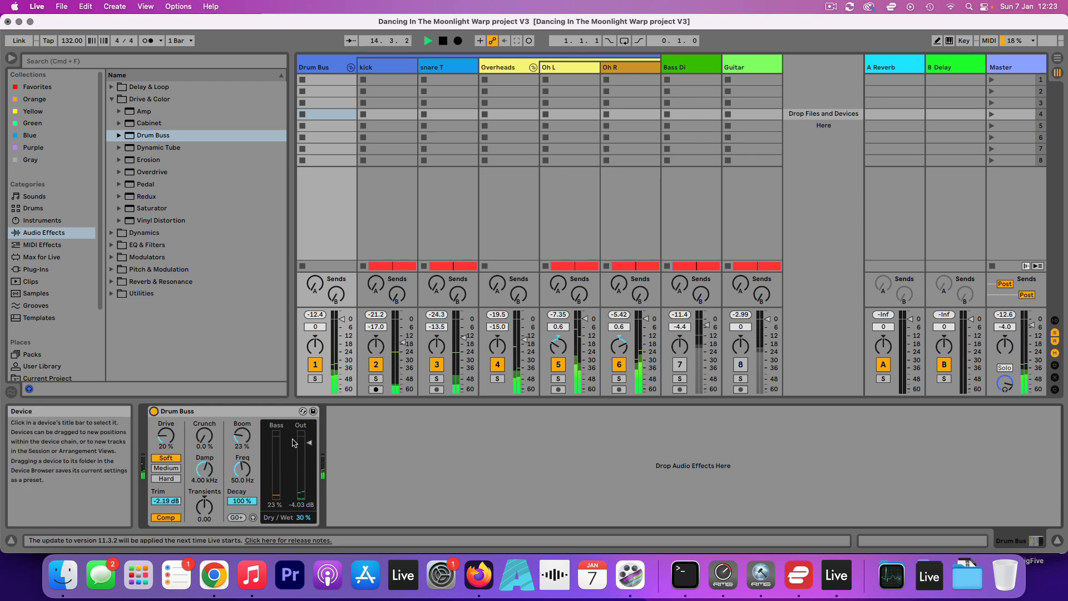
Try the Drum Buss output gain at -9.22 dB against the bypassed effect, and raise it to -4.78 dB.
{"action": "left_click_drag", "start_coordinate": [310, 443], "coordinate": [310, 451]}
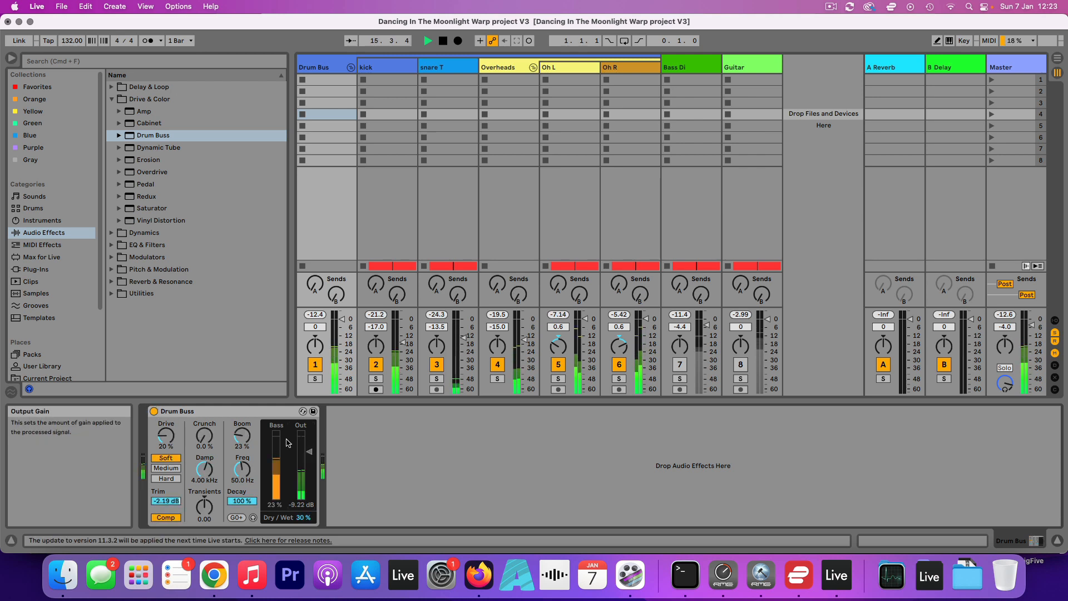
{"action": "left_click", "coordinate": [154, 413]}
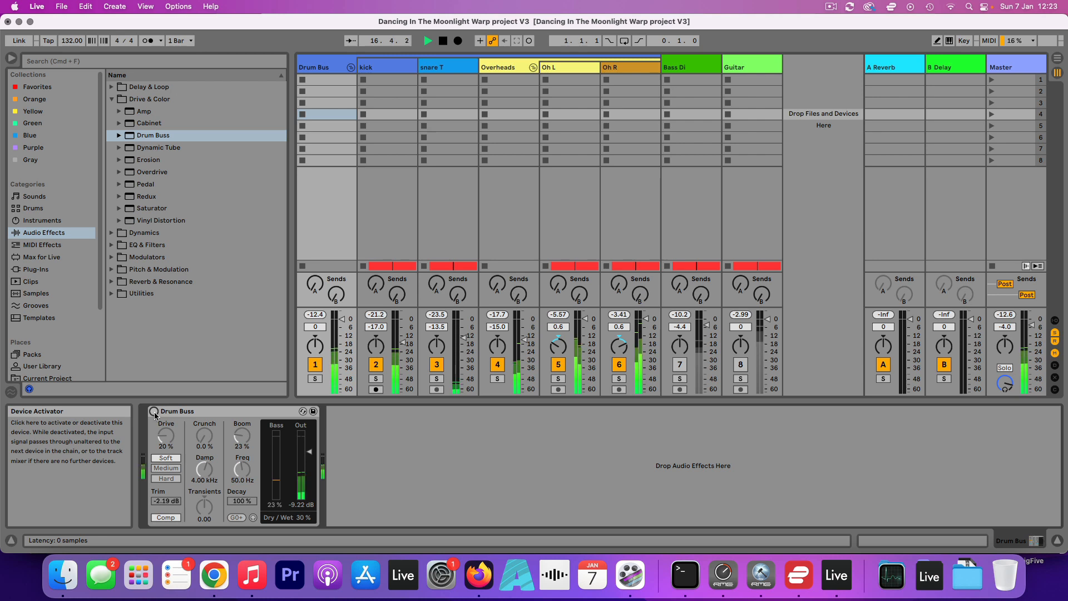
{"action": "left_click", "coordinate": [154, 412]}
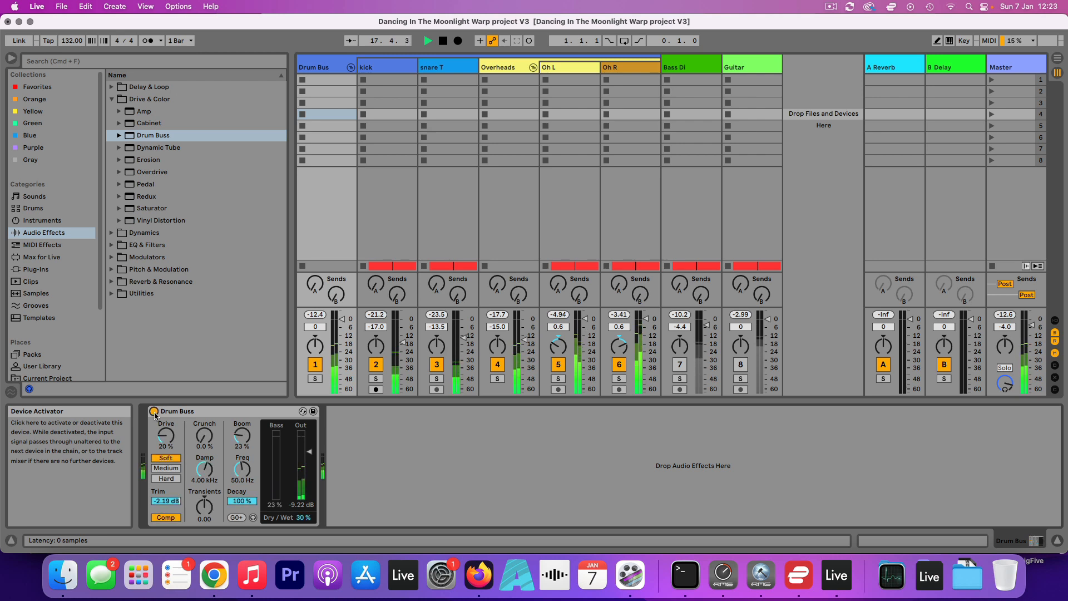
{"action": "left_click_drag", "start_coordinate": [309, 451], "coordinate": [309, 447]}
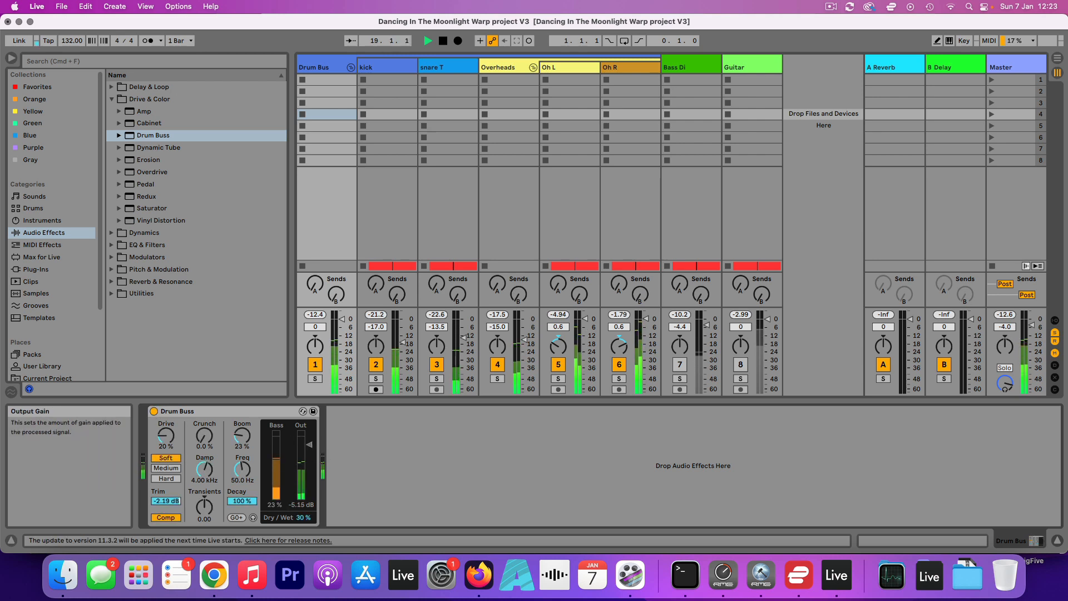
Set the Drum Buss Dry/Wet to 50% and its output gain to -10.3 dB, comparing the drums with the effect bypassed and active.
{"action": "left_click_drag", "start_coordinate": [303, 517], "coordinate": [303, 514]}
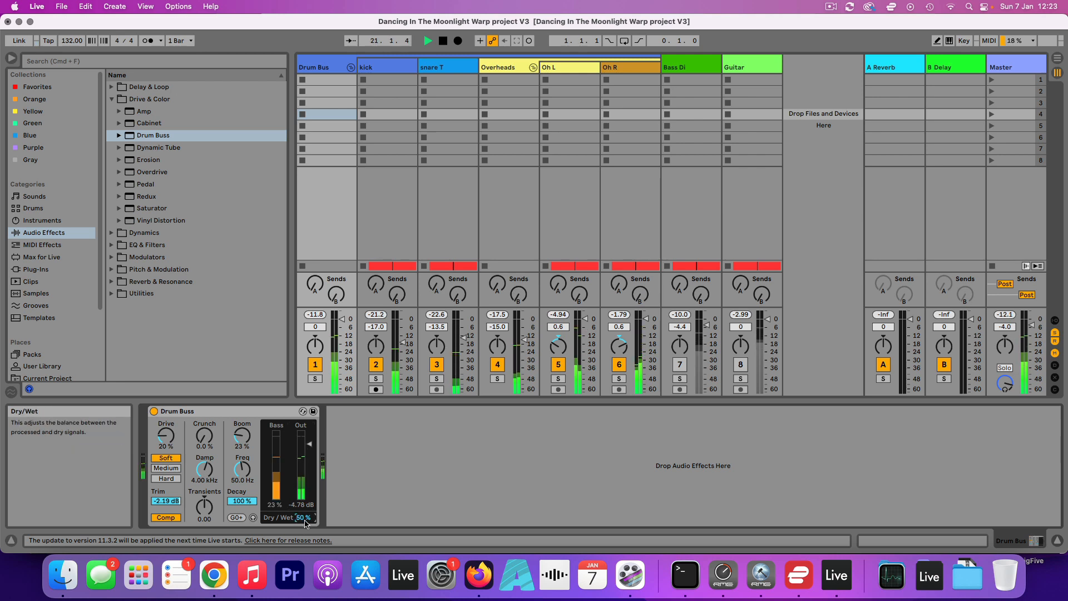
{"action": "left_click_drag", "start_coordinate": [310, 444], "coordinate": [309, 450]}
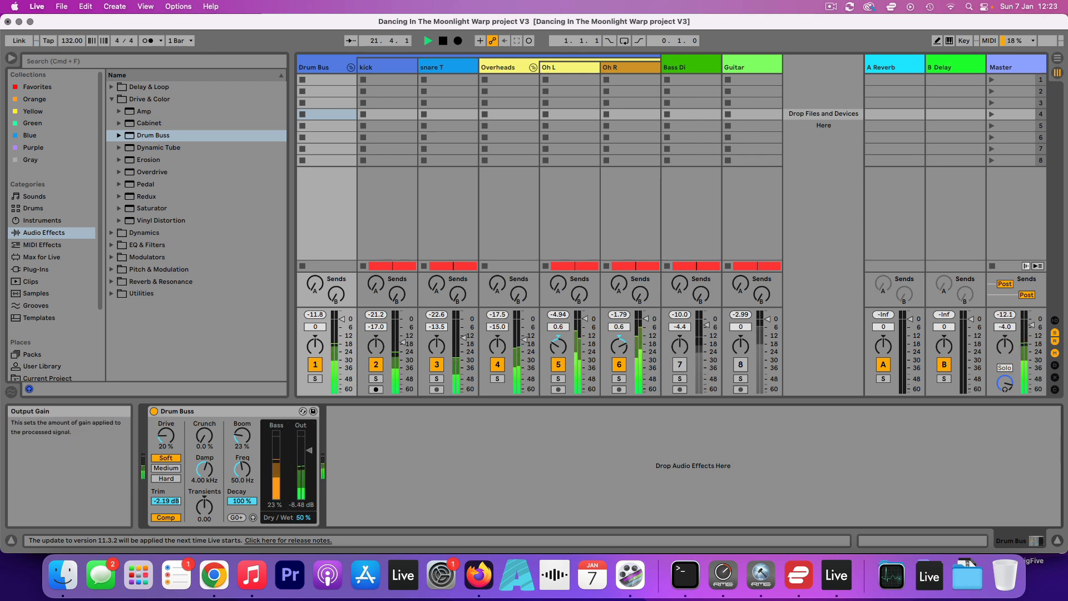
{"action": "left_click", "coordinate": [154, 412]}
{"action": "left_click", "coordinate": [154, 411]}
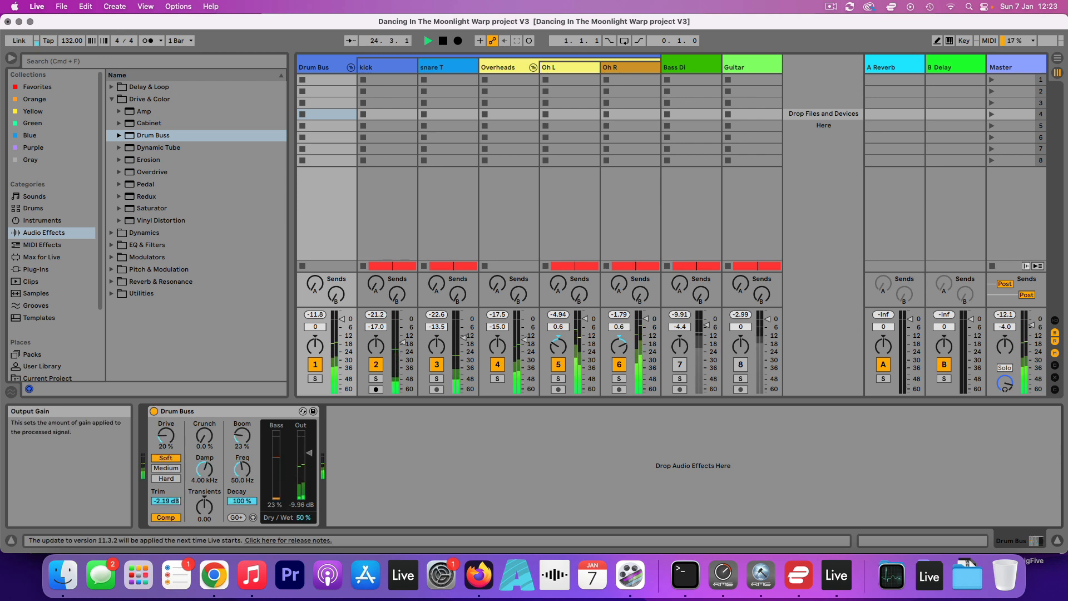
{"action": "left_click", "coordinate": [154, 411]}
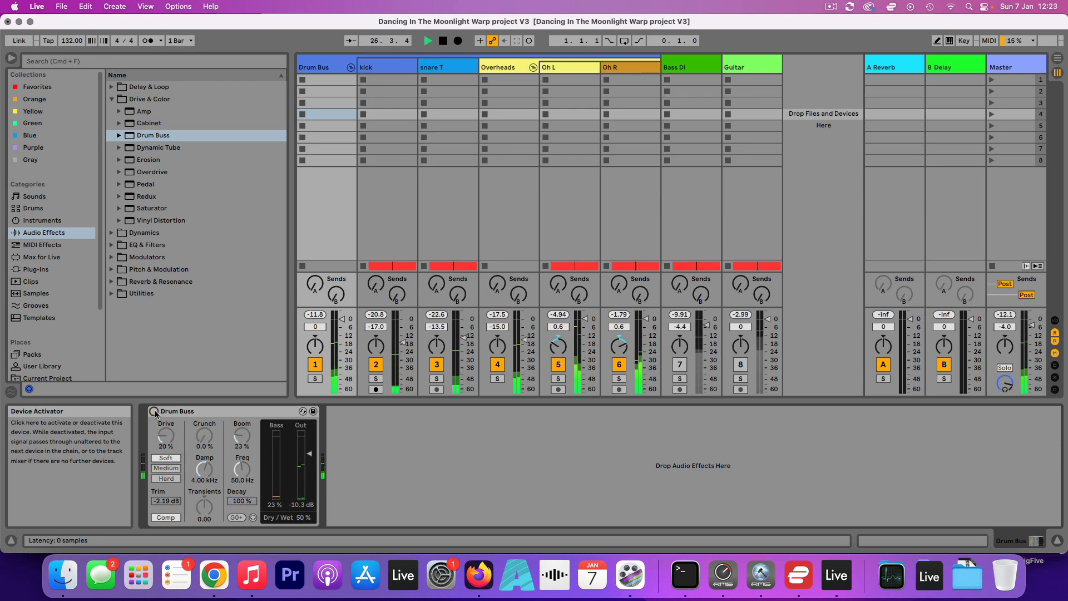
{"action": "left_click", "coordinate": [155, 411]}
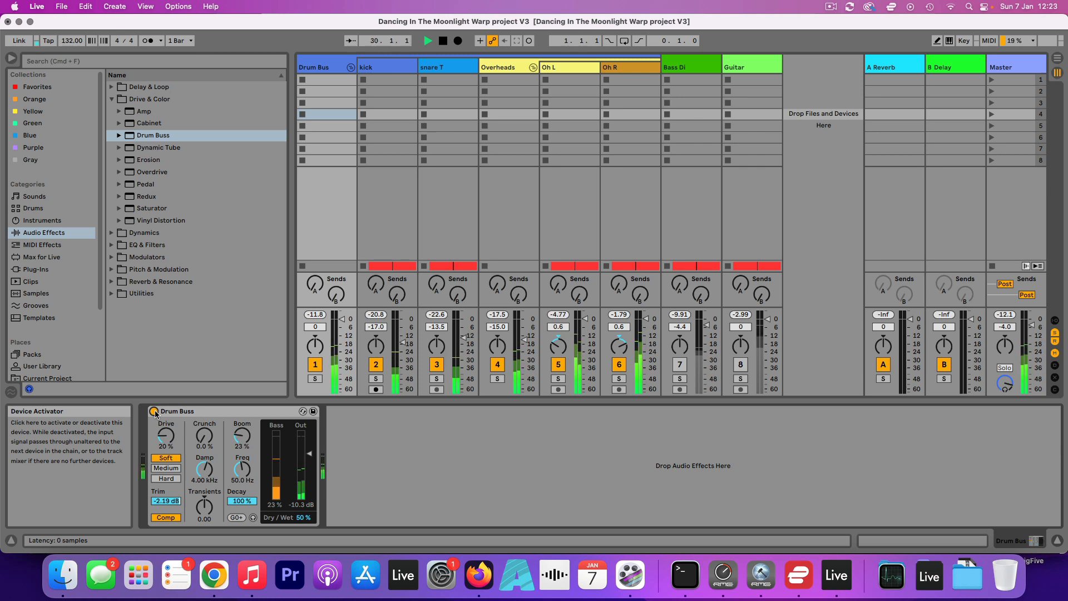
Bring up the snare T devices and compare the drums with the snare T track muted and active.
{"action": "left_click", "coordinate": [435, 66]}
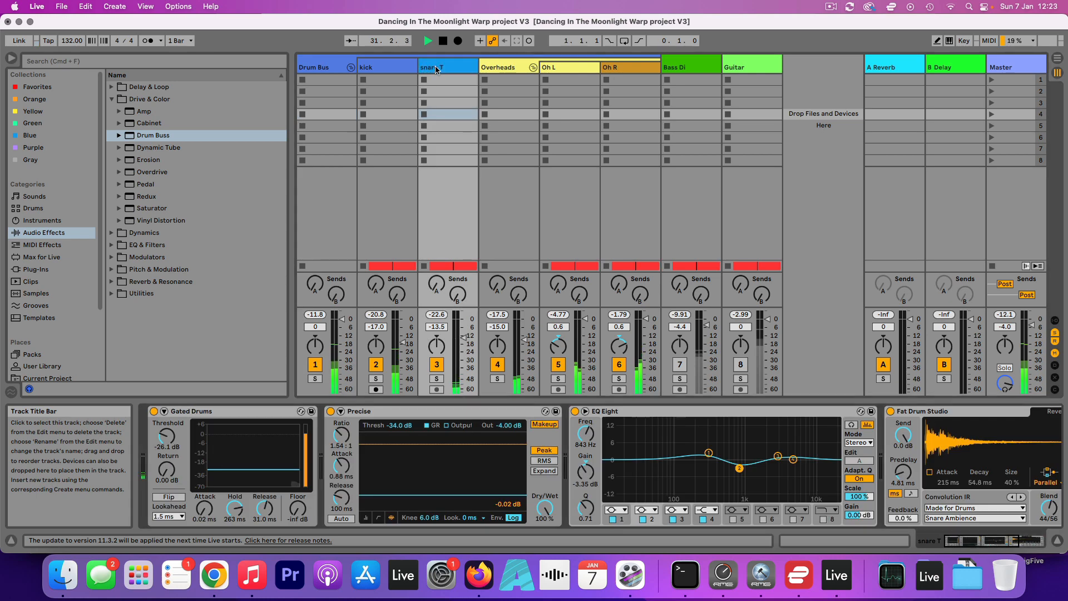
{"action": "left_click", "coordinate": [437, 365]}
{"action": "left_click", "coordinate": [437, 364]}
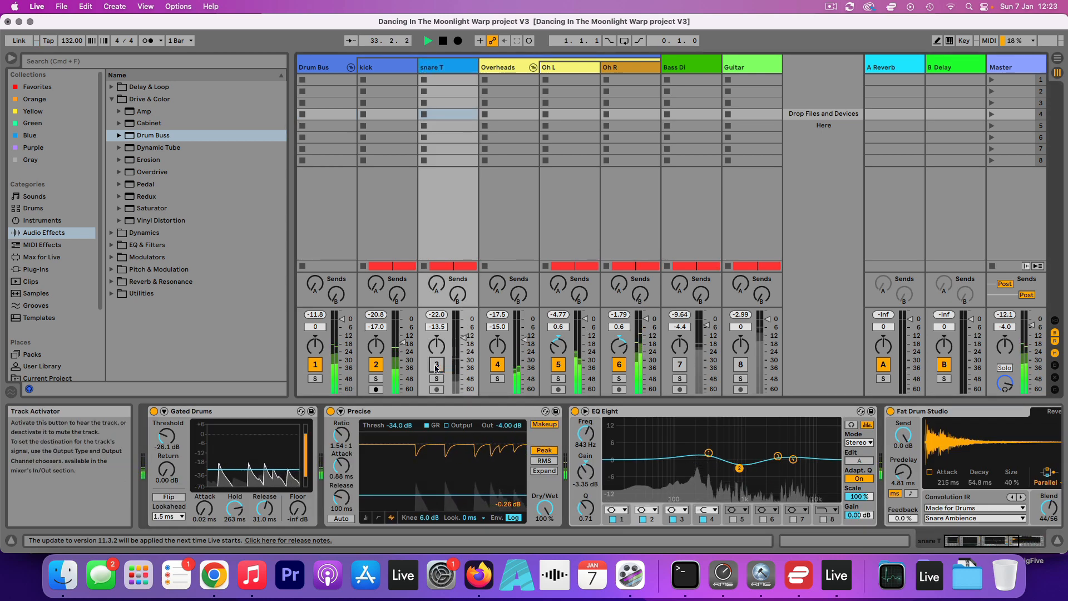
Bring up the Overheads EQ Eight and audition the Overheads group in solo.
{"action": "left_click", "coordinate": [509, 114]}
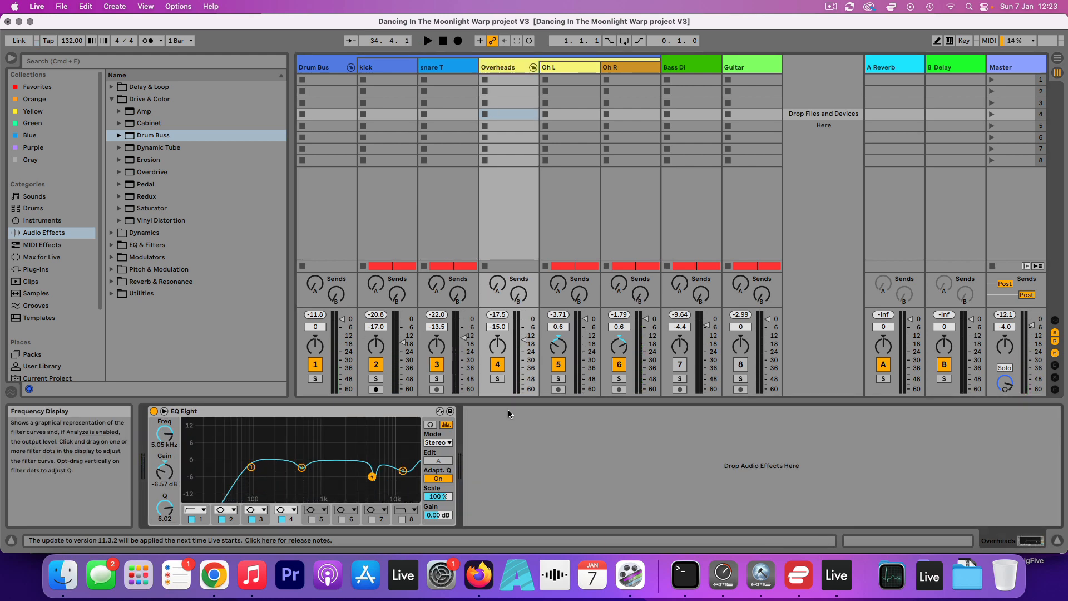
{"action": "left_click", "coordinate": [497, 378]}
{"action": "key", "text": "space"}
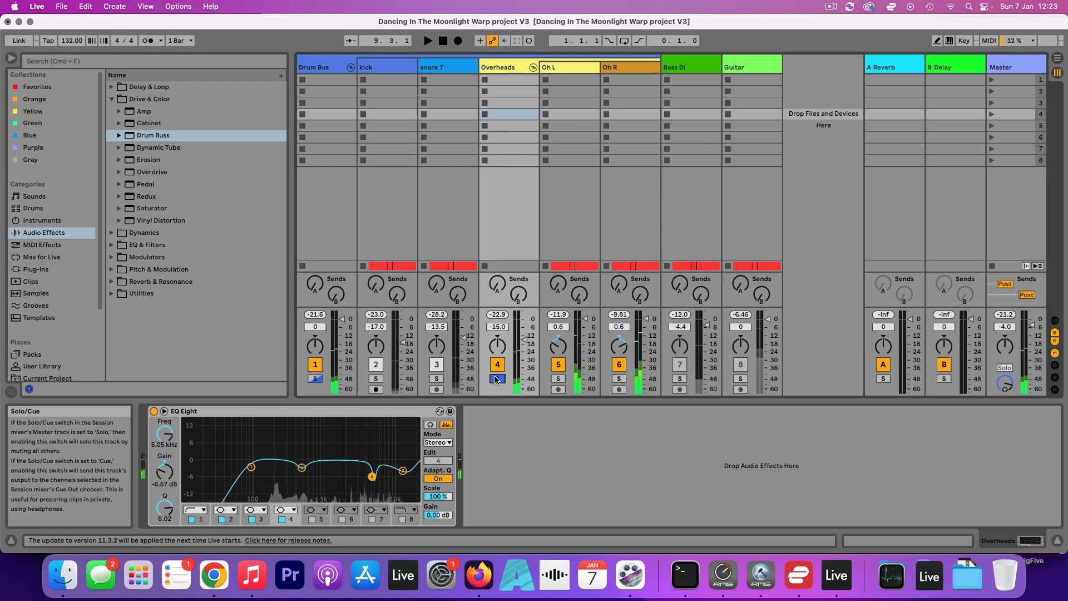
{"action": "key", "text": "space"}
{"action": "key", "text": "space"}
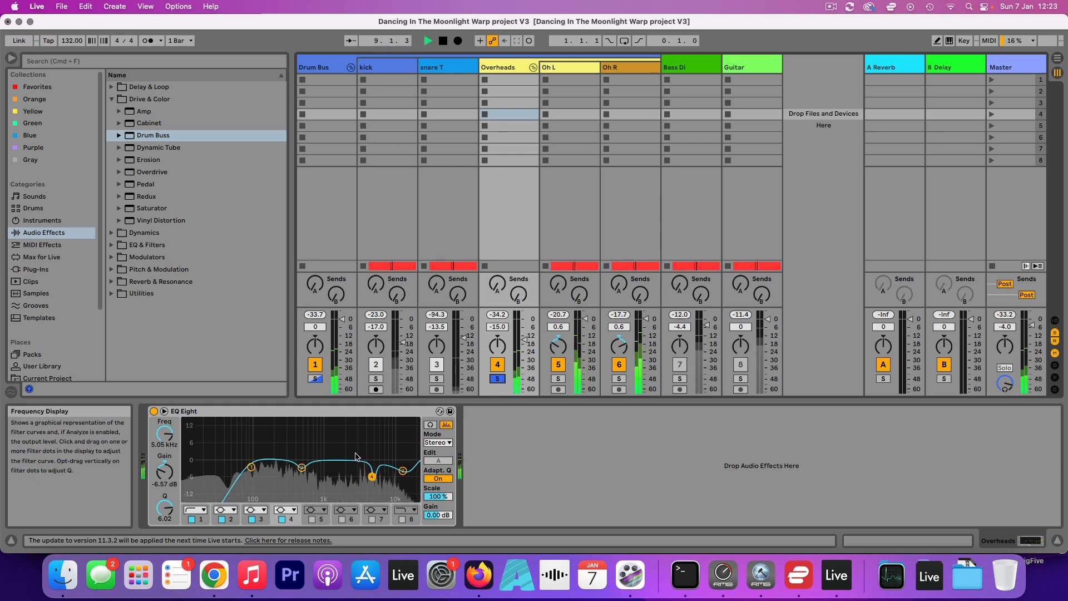
{"action": "key", "text": "space"}
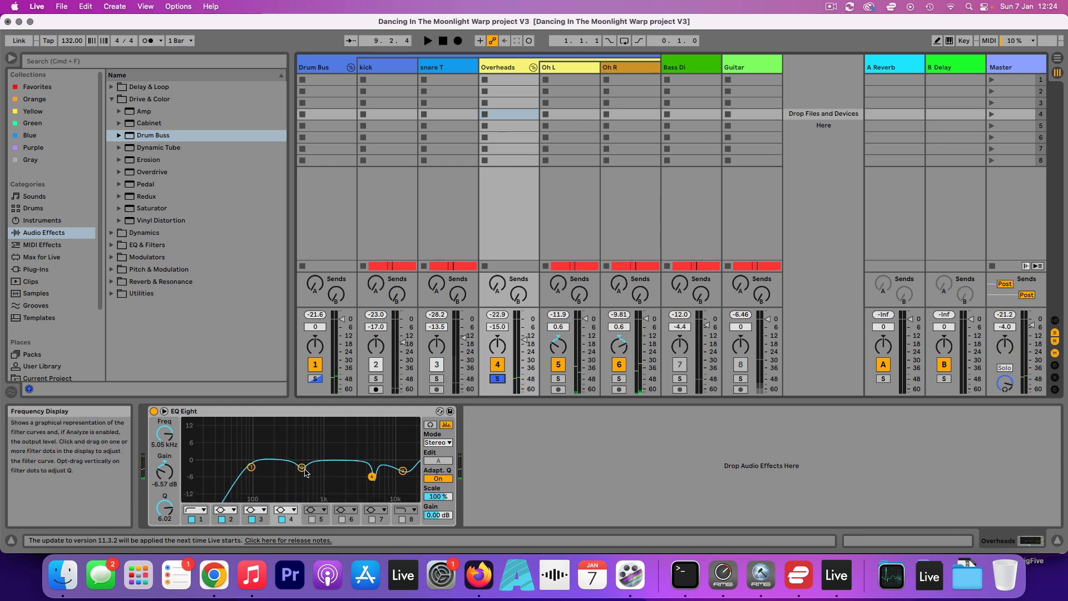
Enable band 5 in the Overheads EQ Eight as a narrow cut at 918 Hz, -7.07 dB, with a Q of 10.1.
{"action": "left_click", "coordinate": [312, 519]}
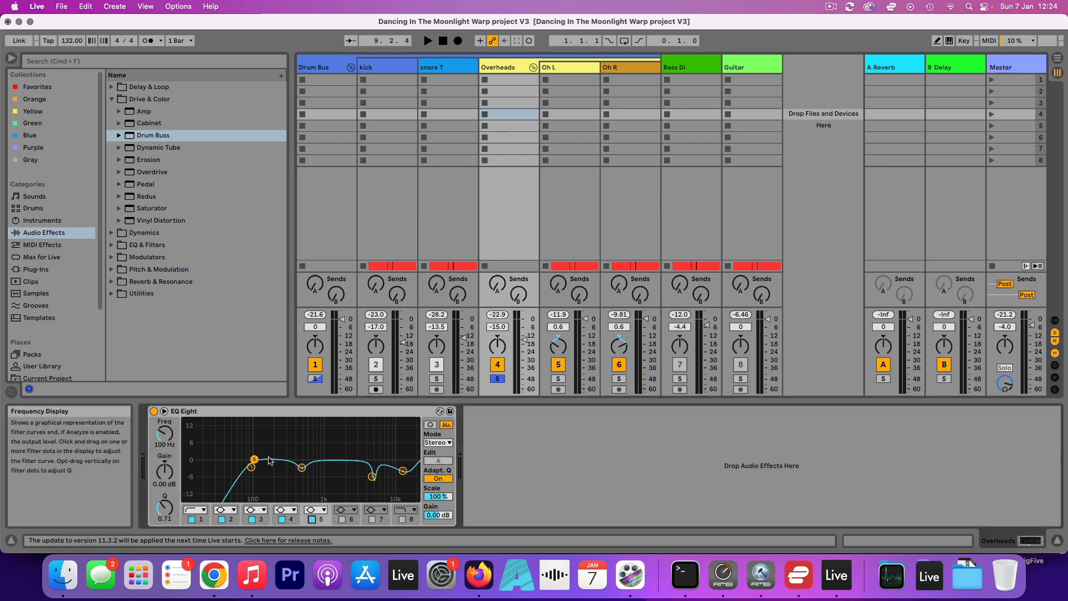
{"action": "key", "text": "space"}
{"action": "left_click_drag", "start_coordinate": [334, 441], "coordinate": [321, 478]}
{"action": "key", "text": "space"}
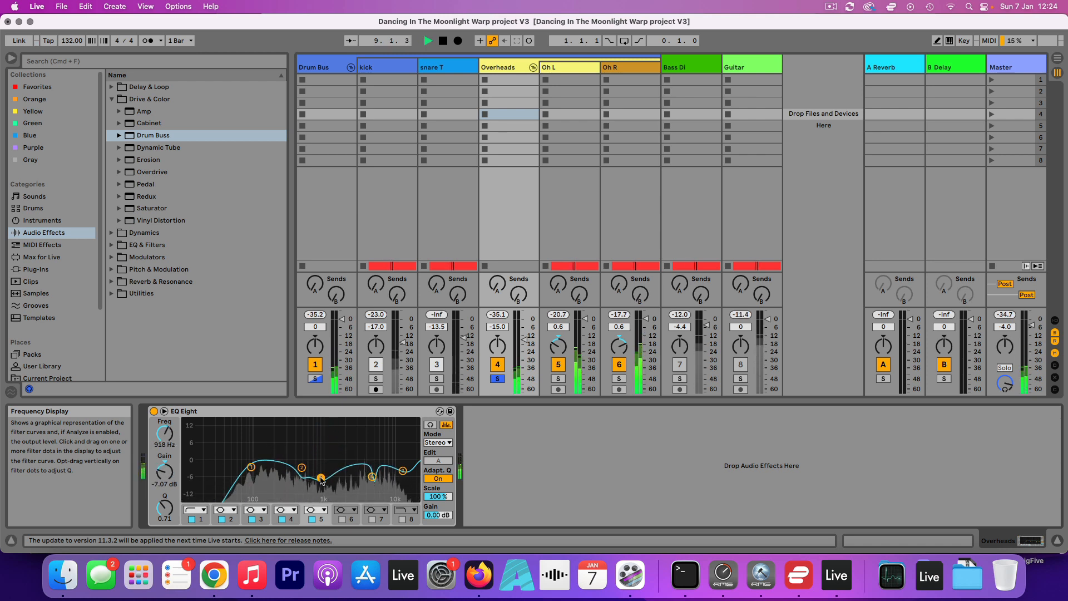
{"action": "left_click_drag", "start_coordinate": [165, 508], "coordinate": [164, 456]}
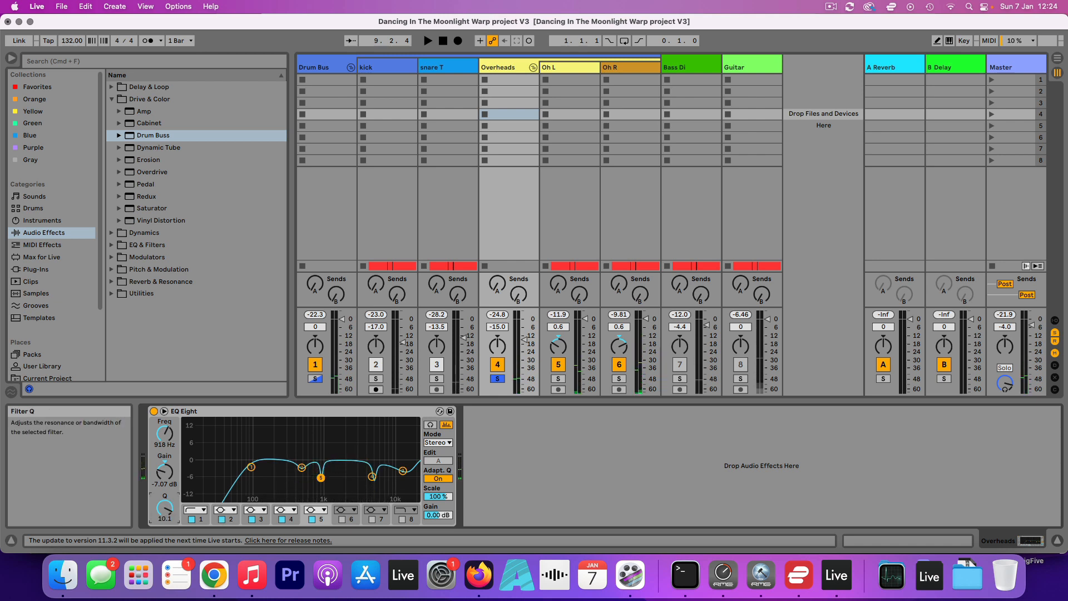
Sweep Overheads EQ band 5 as a boost to 774 Hz, set its Q to 7.89, and cut its gain to -7.86 dB.
{"action": "key", "text": "space"}
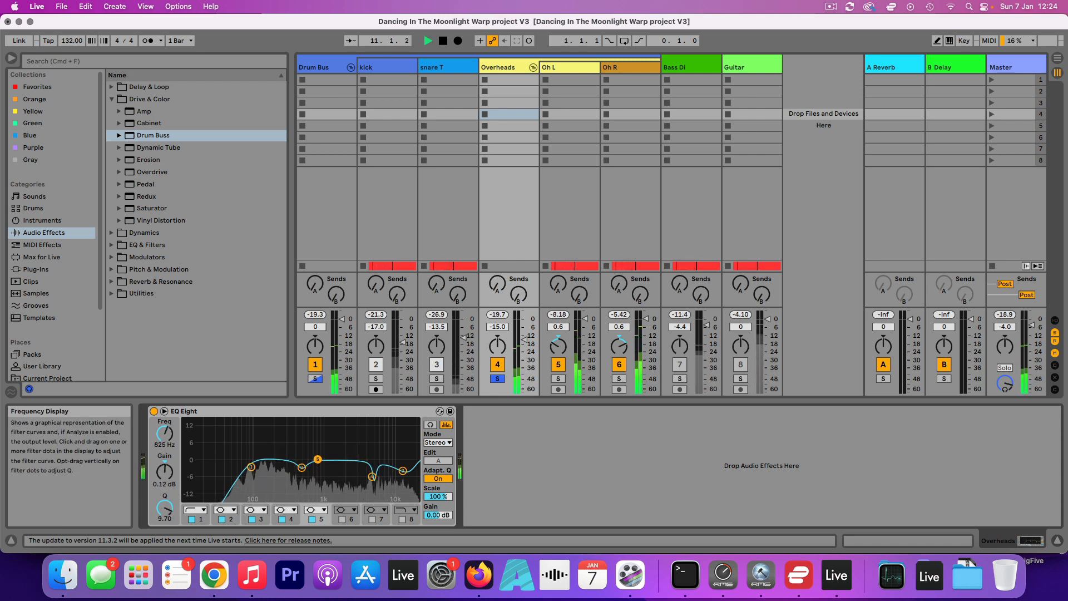
{"action": "key", "text": "space"}
{"action": "left_click_drag", "start_coordinate": [318, 458], "coordinate": [305, 420]}
{"action": "key", "text": "space"}
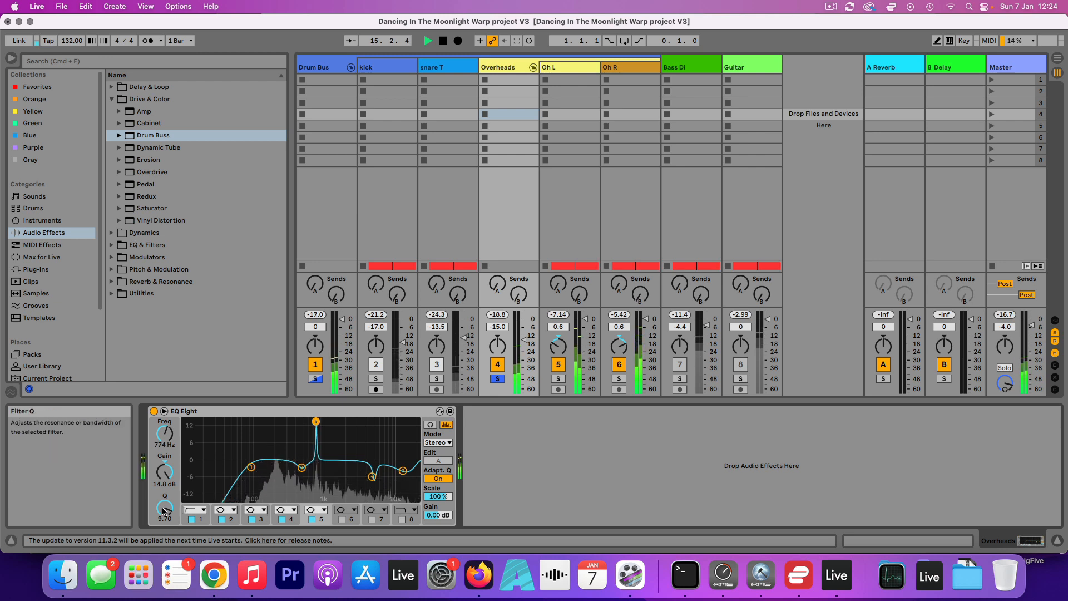
{"action": "left_click_drag", "start_coordinate": [165, 507], "coordinate": [164, 534]}
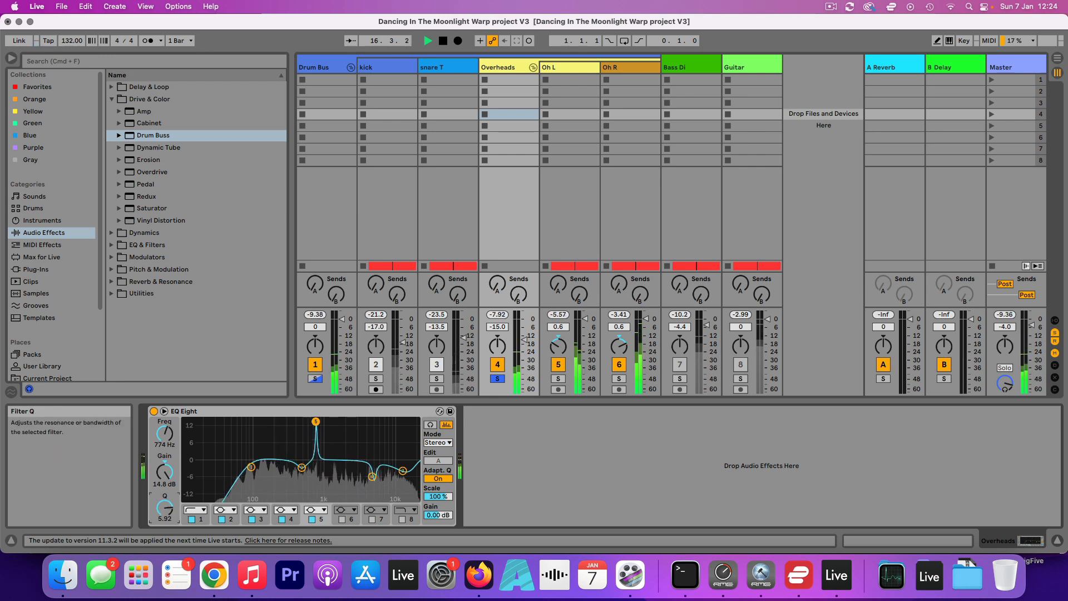
{"action": "left_click_drag", "start_coordinate": [164, 471], "coordinate": [164, 503]}
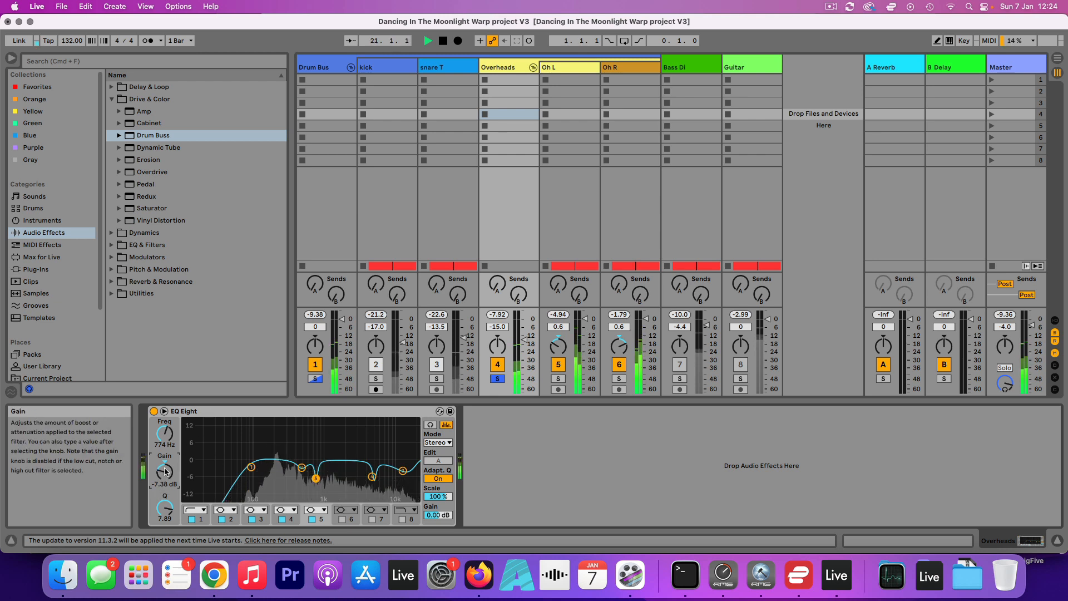
Compare Overheads EQ band 5 off, on and boosted to 14.0 dB, and set its gain to -8.81 dB.
{"action": "left_click", "coordinate": [312, 519]}
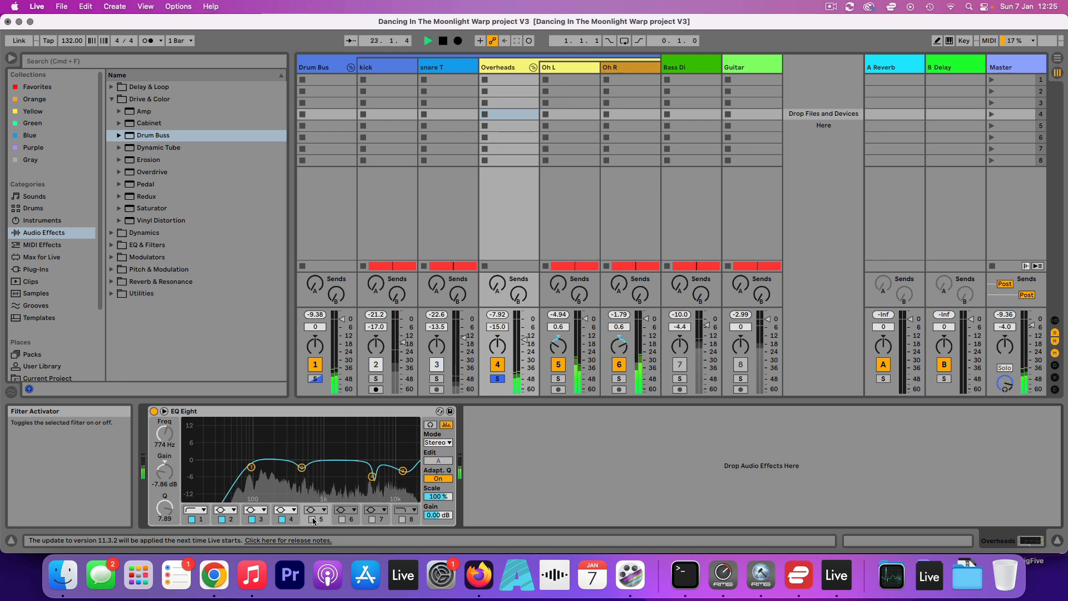
{"action": "left_click", "coordinate": [312, 519]}
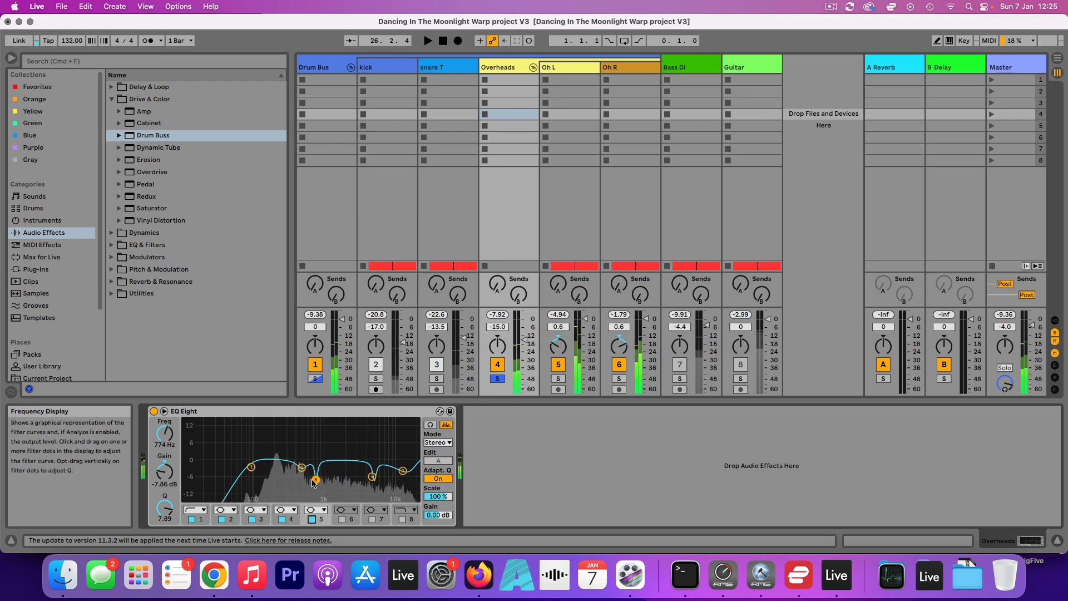
{"action": "left_click_drag", "start_coordinate": [164, 472], "coordinate": [164, 403]}
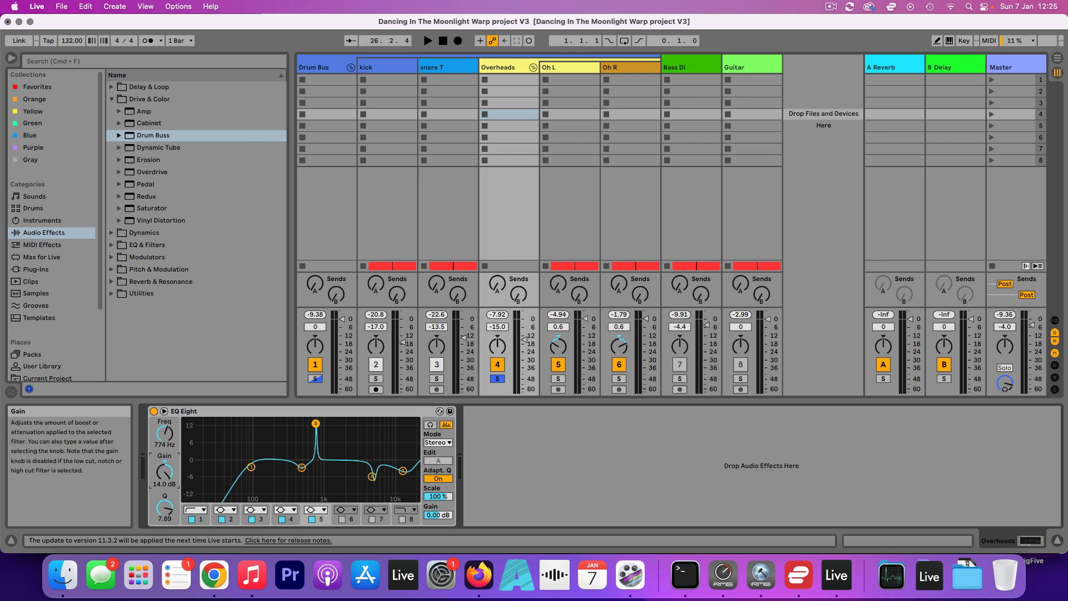
{"action": "left_click_drag", "start_coordinate": [164, 471], "coordinate": [165, 562]}
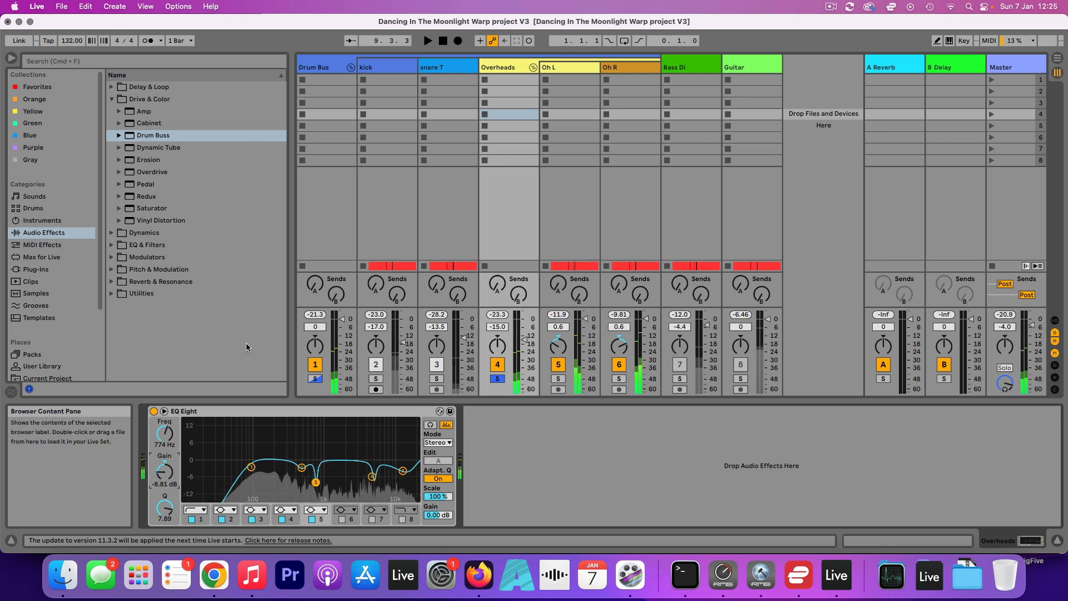
Take the drums out of solo and audition the mix with the snare T track muted and active.
{"action": "key", "text": "space"}
{"action": "left_click", "coordinate": [315, 379]}
{"action": "key", "text": "space"}
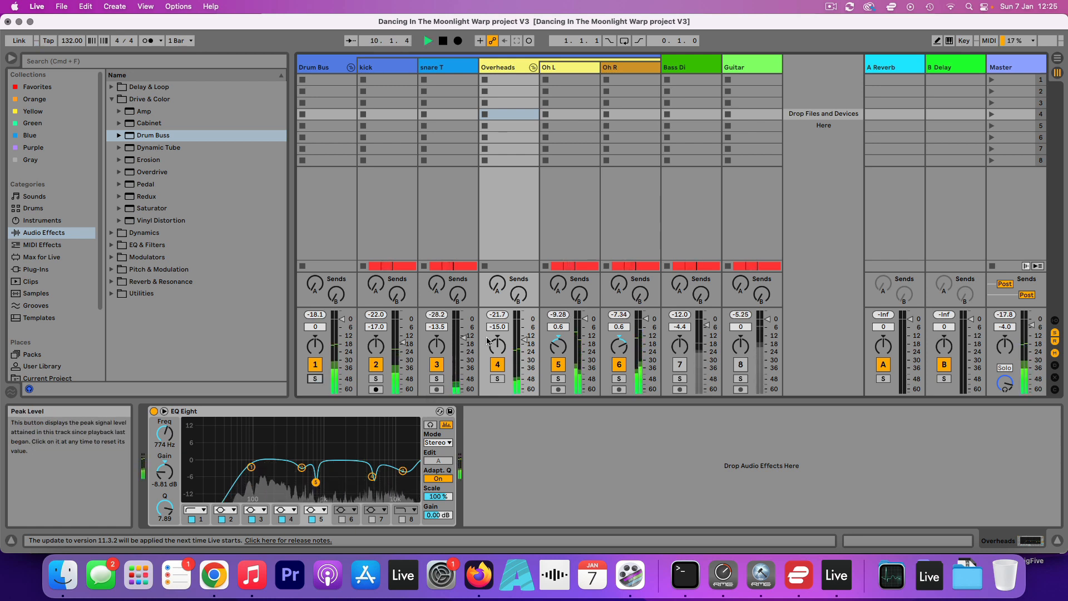
{"action": "key", "text": "space"}
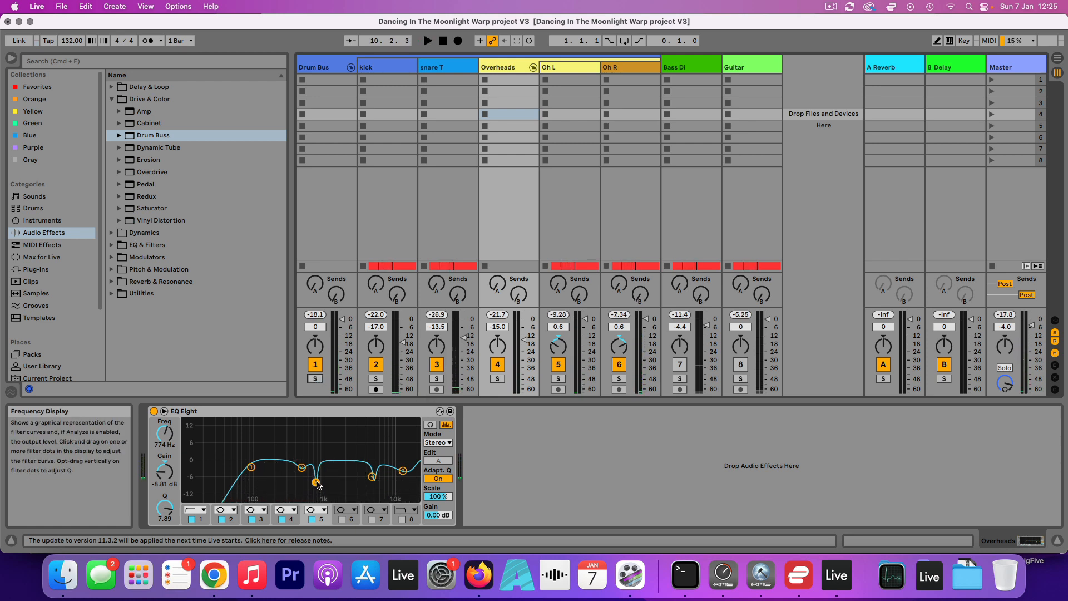
{"action": "key", "text": "space"}
{"action": "left_click", "coordinate": [437, 365]}
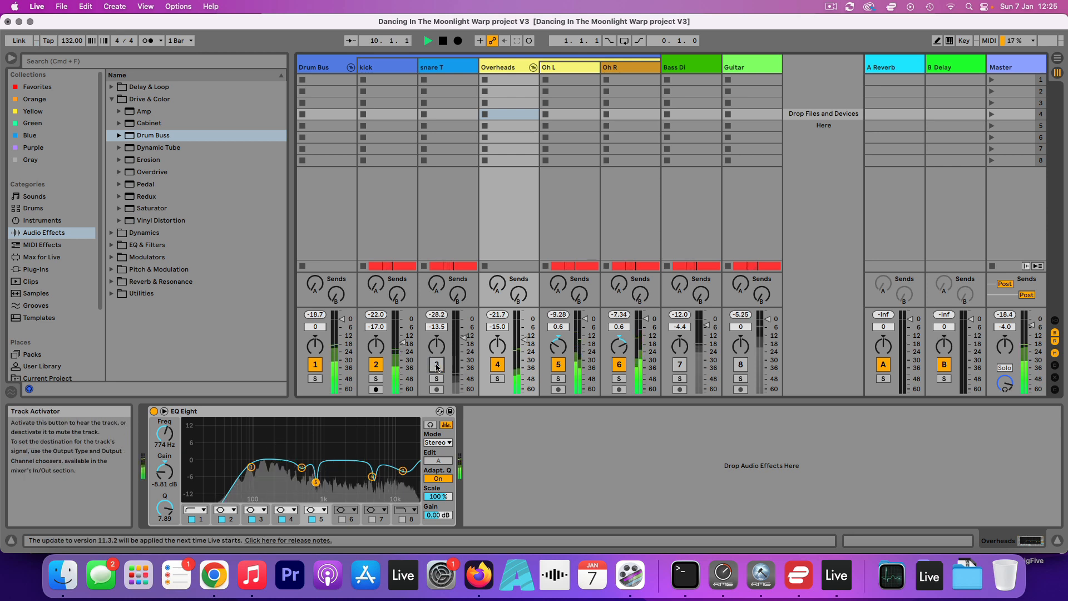
{"action": "left_click", "coordinate": [437, 365]}
{"action": "key", "text": "space"}
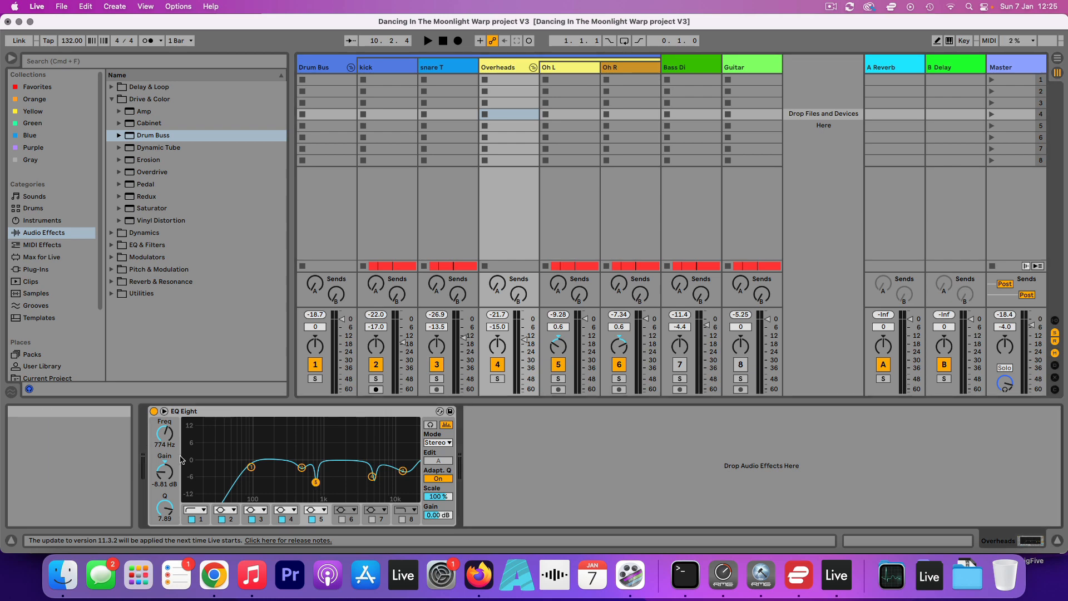
In the snare T EQ Eight, move band 4 to about 7.26 kHz and enable band 5 at about 856 Hz.
{"action": "left_click", "coordinate": [445, 66]}
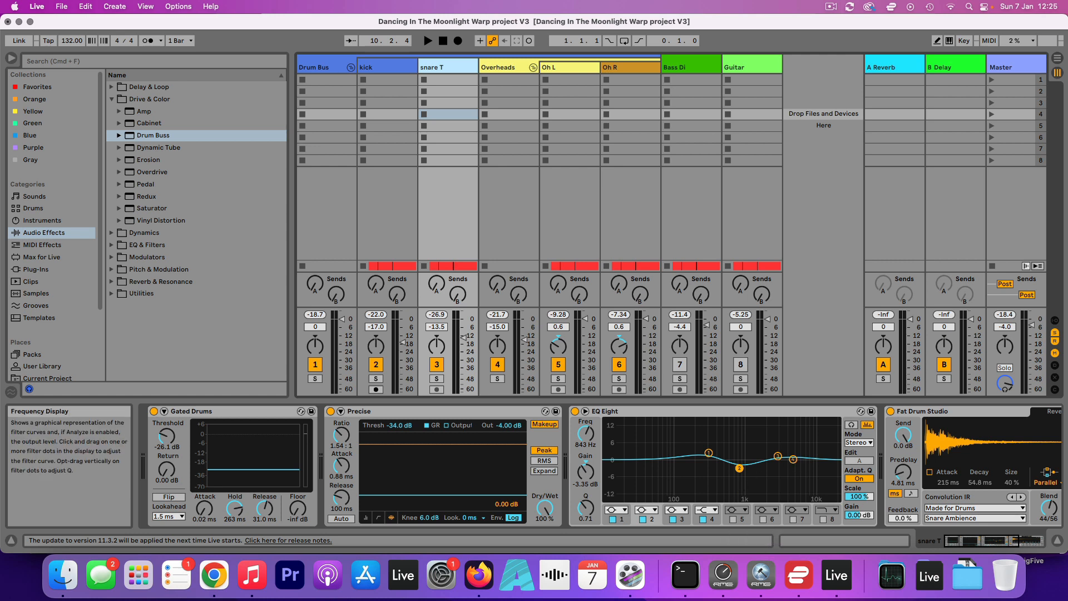
{"action": "left_click_drag", "start_coordinate": [792, 459], "coordinate": [803, 460]}
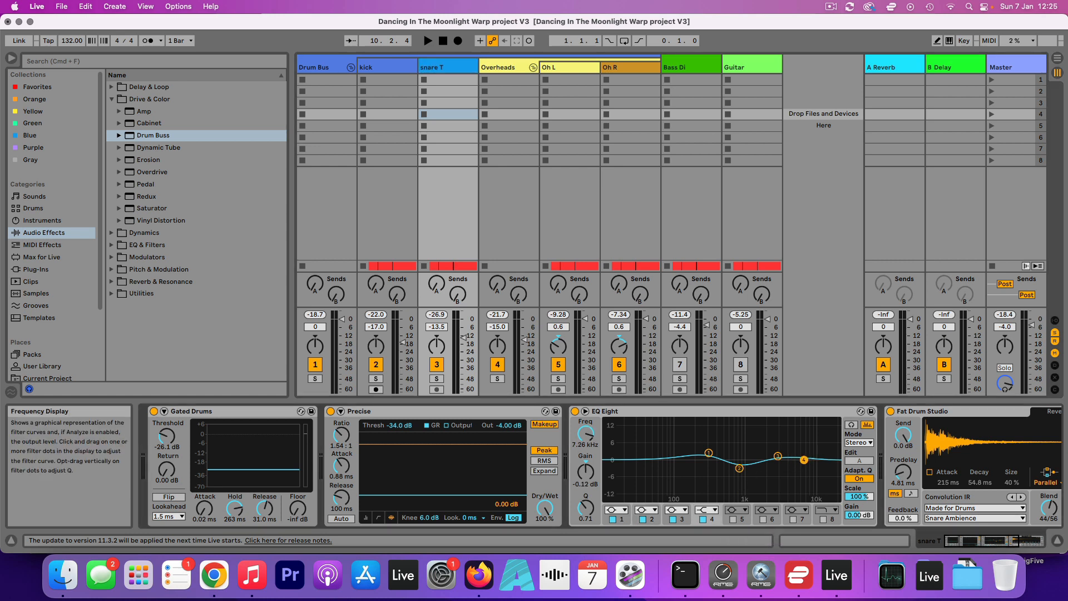
{"action": "left_click", "coordinate": [733, 519]}
{"action": "left_click_drag", "start_coordinate": [668, 468], "coordinate": [722, 460]}
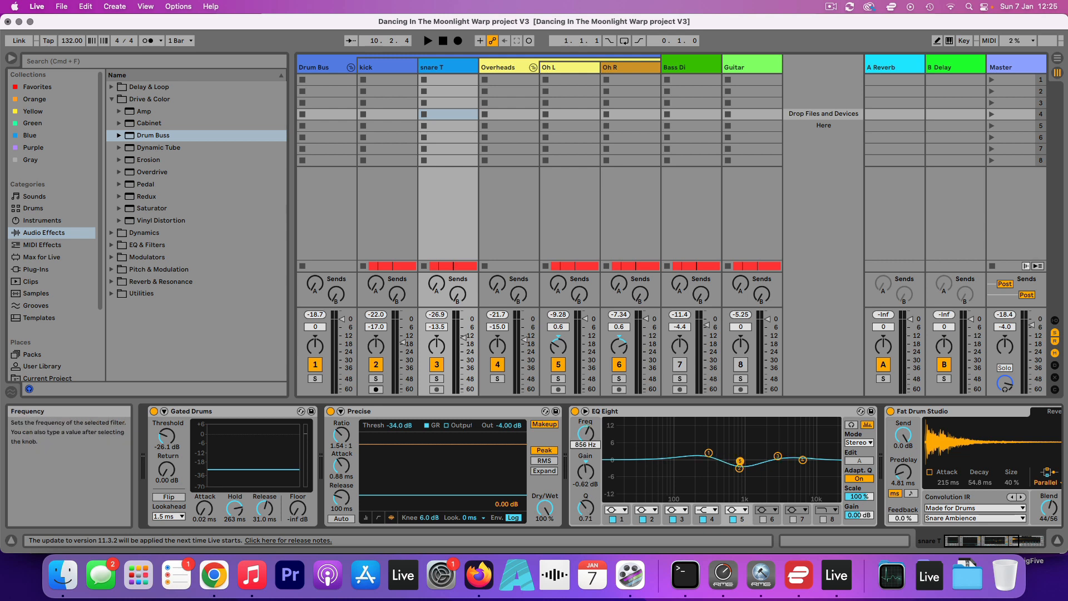
Set snare T EQ band 5 to 774 Hz with a Q of 5.68 and a gain of -8.81 dB, auditioning it in playback.
{"action": "left_click_drag", "start_coordinate": [585, 433], "coordinate": [585, 427]}
{"action": "key", "text": "Return"}
{"action": "mouse_move", "coordinate": [586, 508]}
{"action": "left_mouse_down"}
{"action": "mouse_move", "coordinate": [585, 478]}
{"action": "mouse_move", "coordinate": [585, 494]}
{"action": "left_mouse_up"}
{"action": "key", "text": "space"}
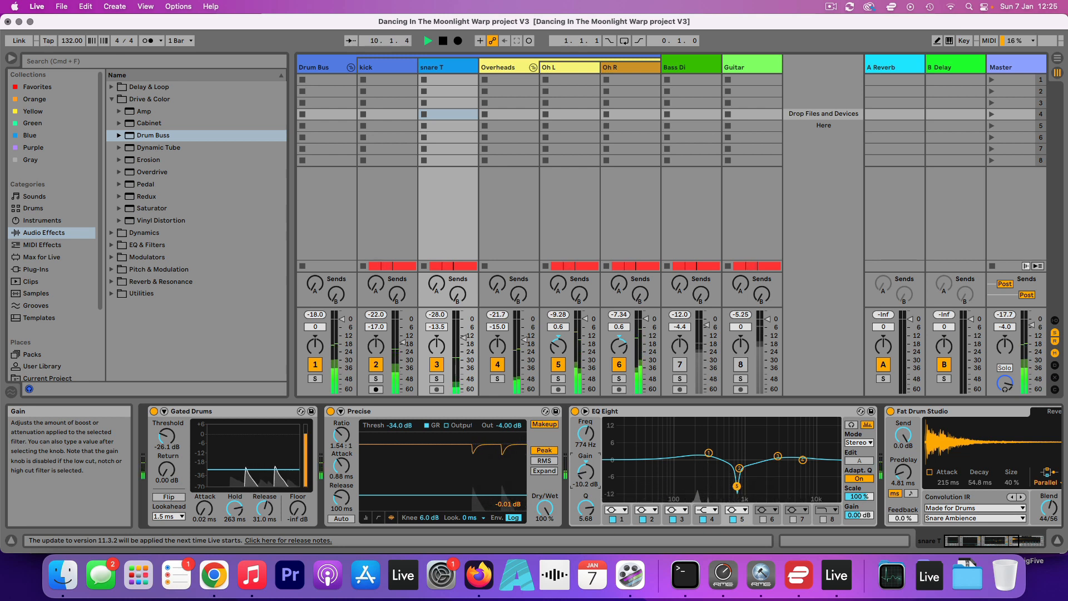
{"action": "left_click_drag", "start_coordinate": [585, 494], "coordinate": [585, 493]}
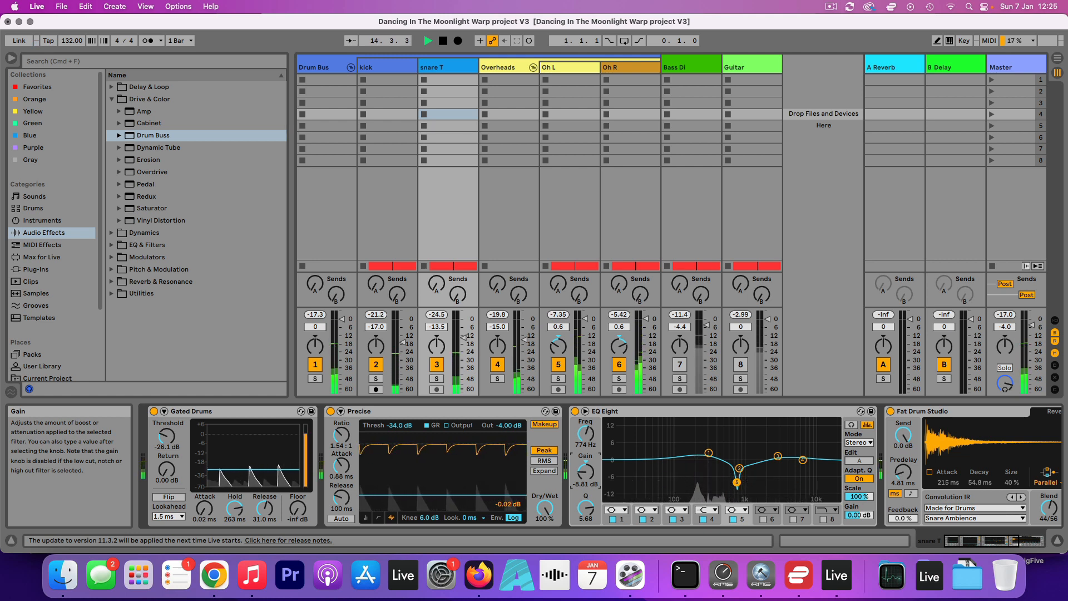
{"action": "key", "text": "space"}
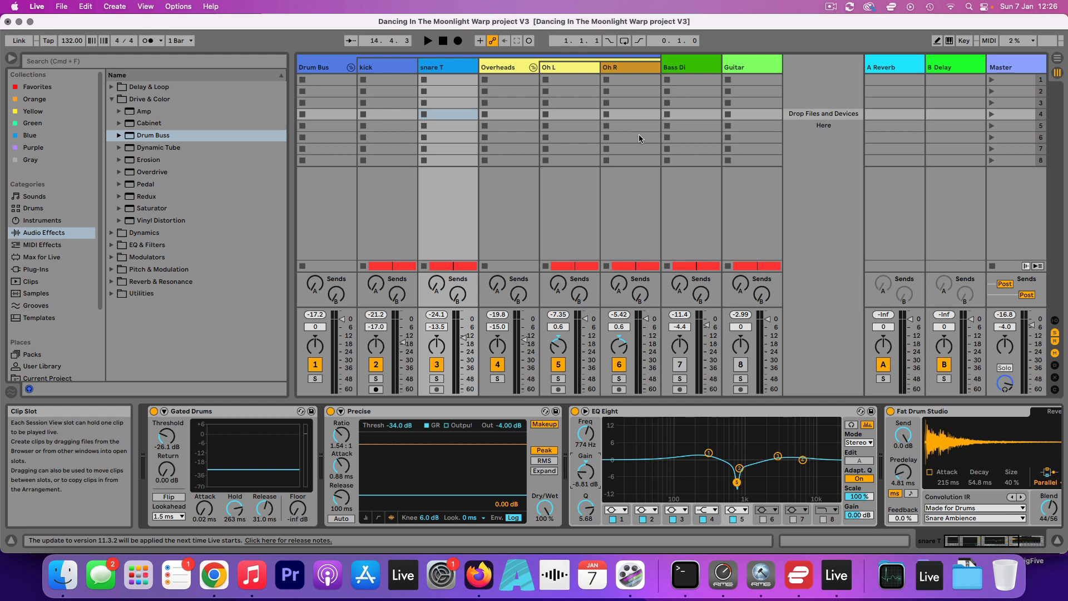
{"action": "left_click", "coordinate": [831, 7]}
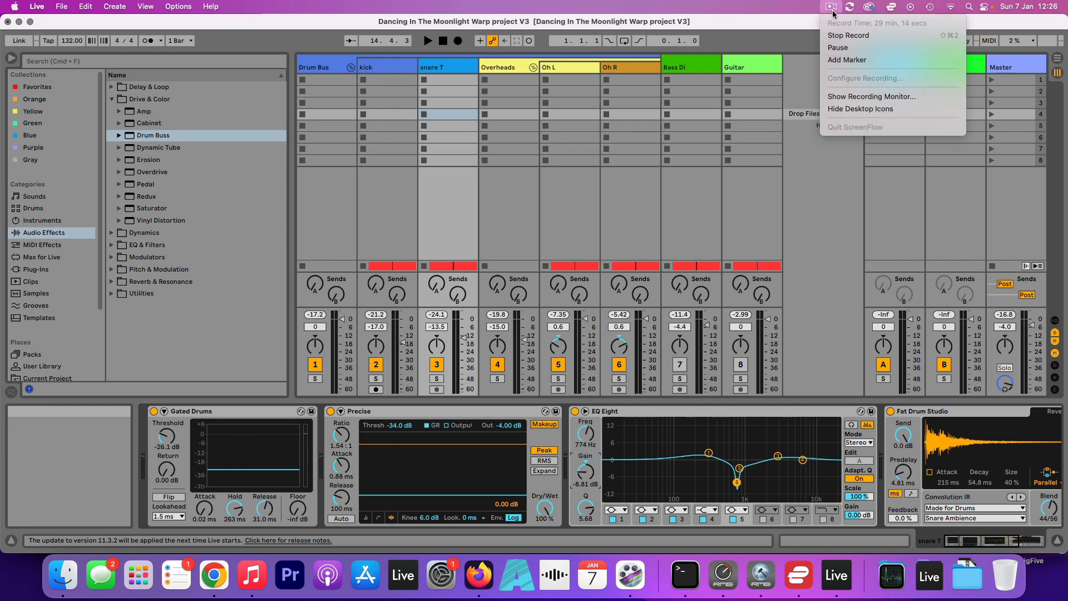